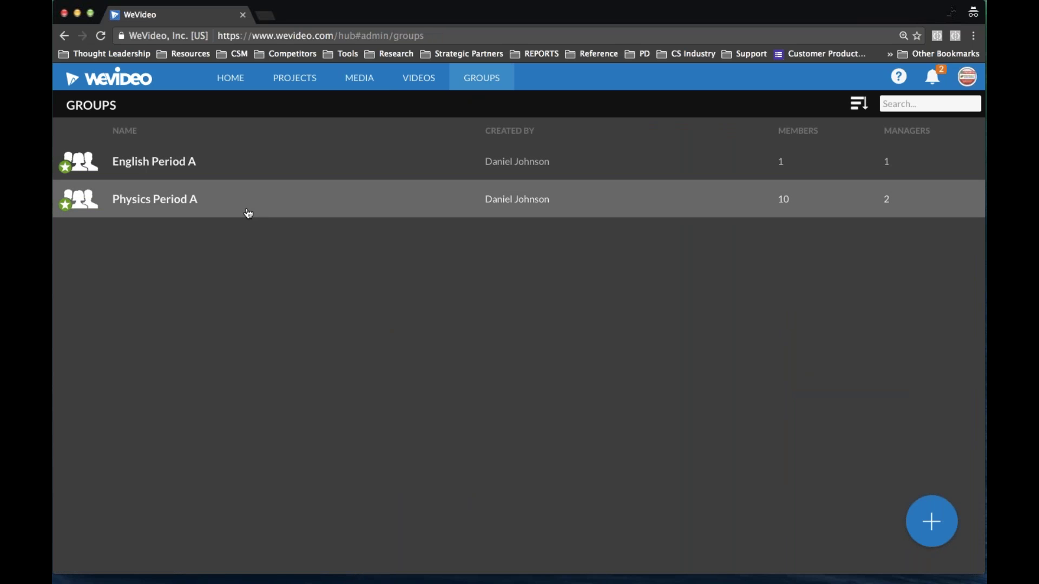
Step: Open the Physics Period A group to view its members, and return to the groups list
left_click(214, 211)
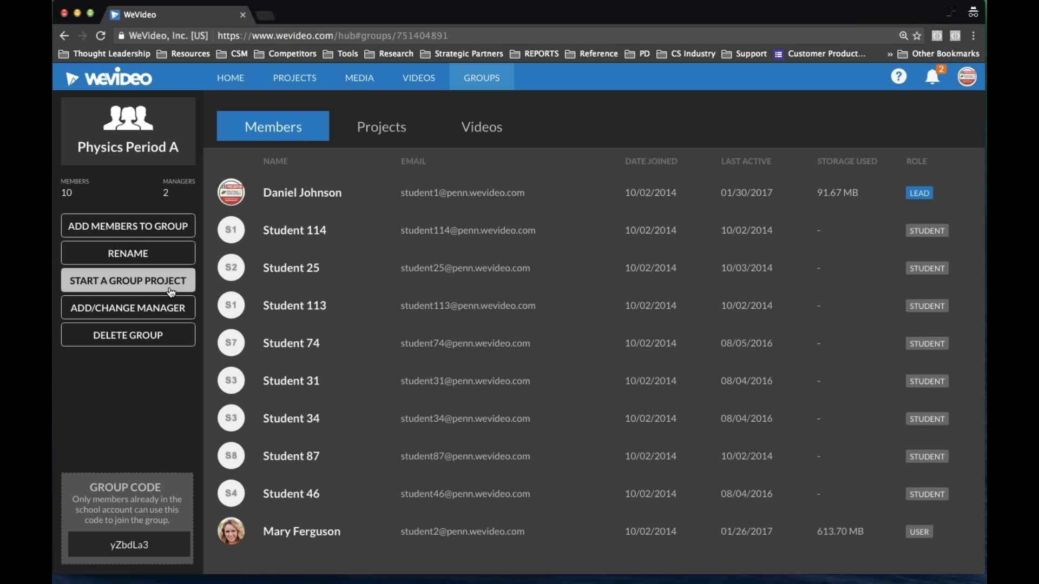
left_click(473, 83)
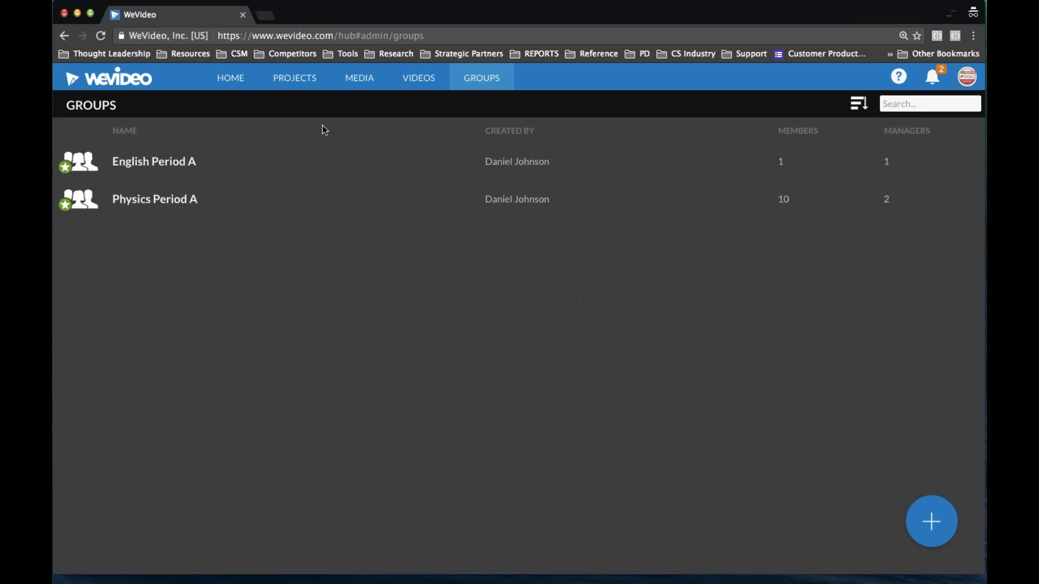
Step: Start a new project and title it "Time Travel Project"
left_click(305, 90)
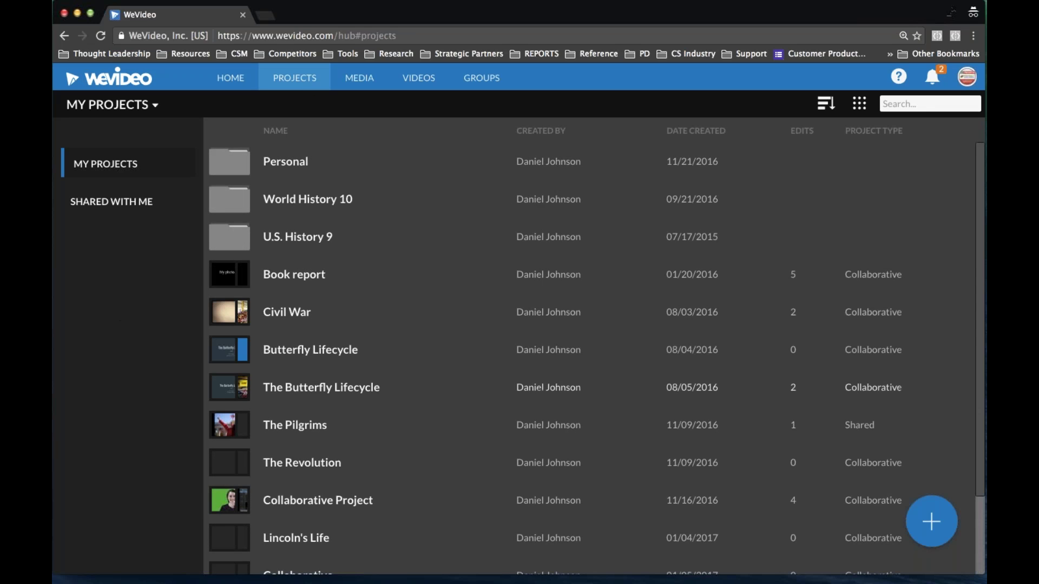
mouse_move(929, 502)
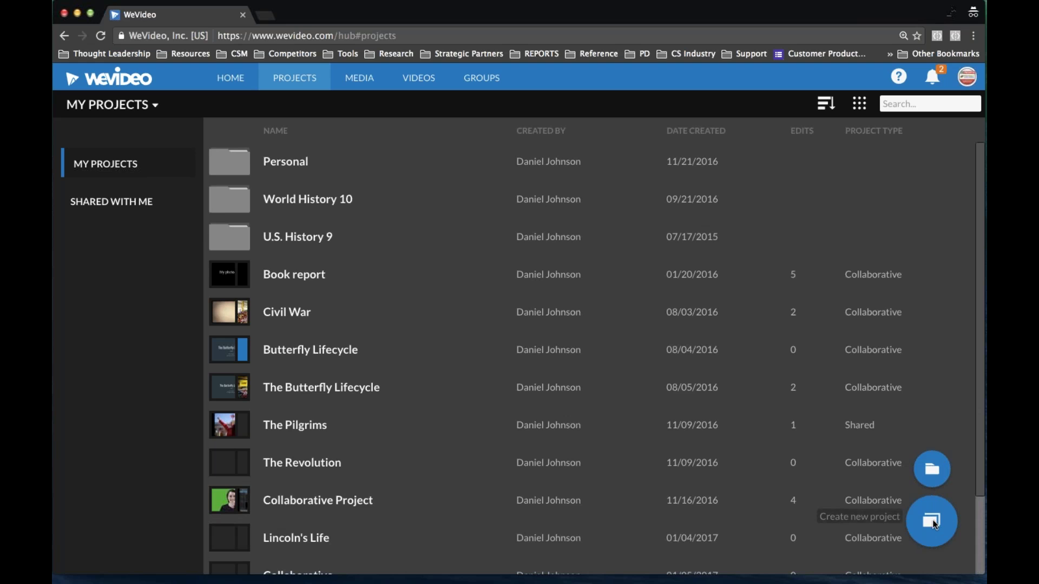
left_click(931, 518)
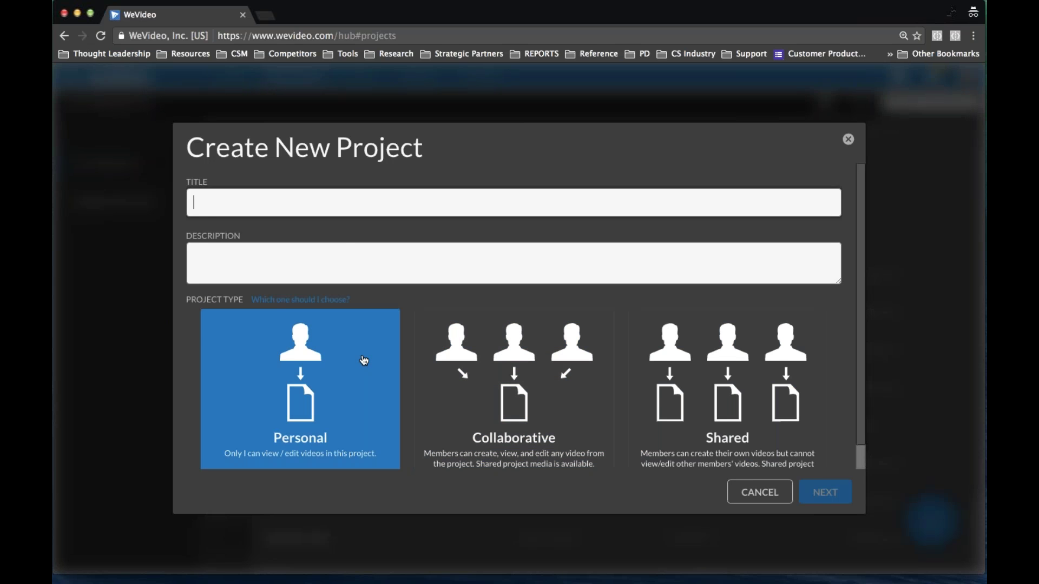
scroll(365, 360, "down", 1)
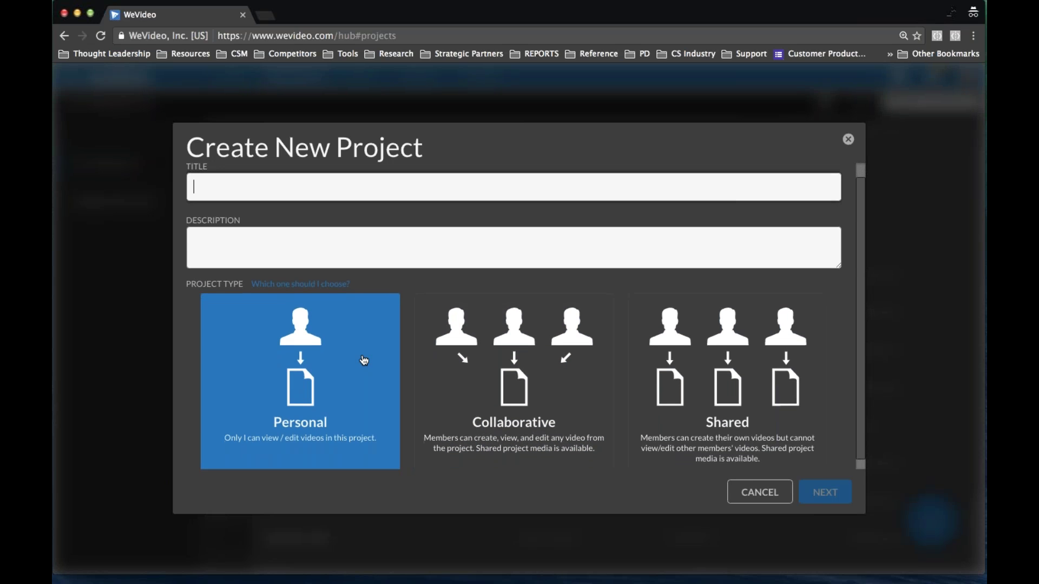
scroll(364, 361, "down", 1)
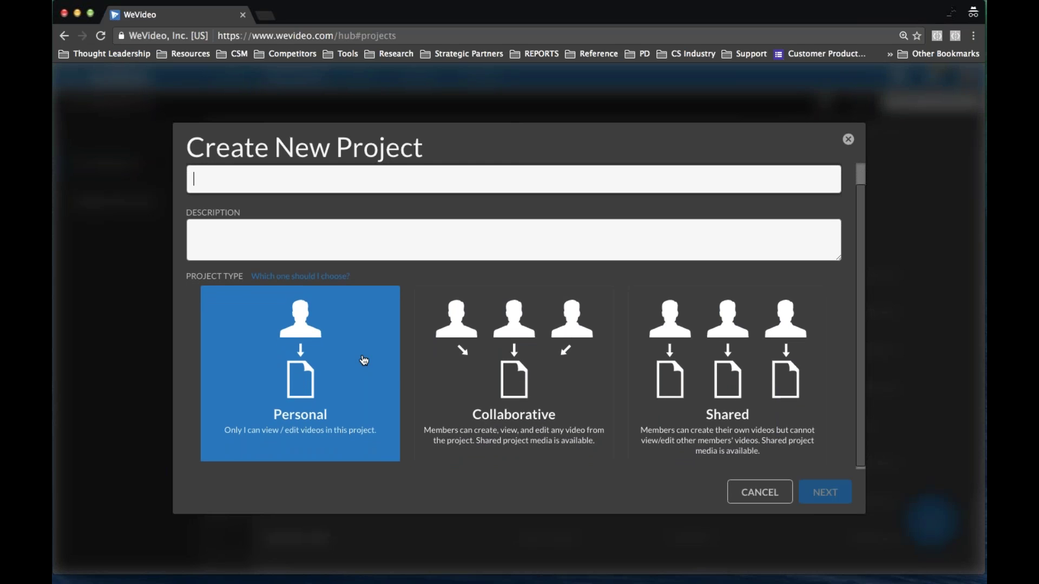
type("Time Travel ")
type("Exerv")
type("ise")
key("BackSpace")
key("BackSpace")
key("BackSpace")
key("BackSpace")
key("BackSpace")
key("BackSpace")
key("BackSpace")
key("BackSpace")
type("Project")
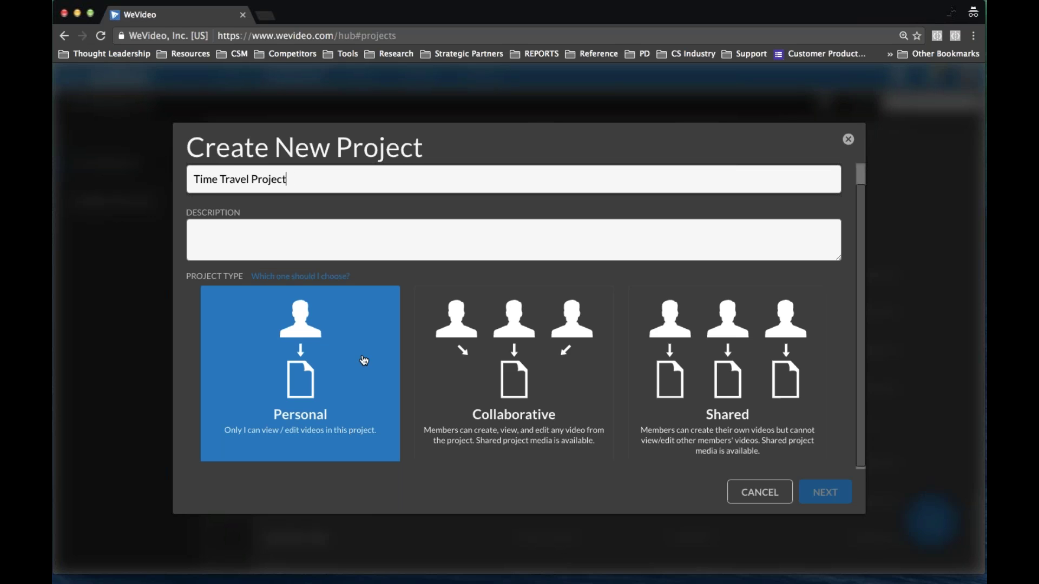
Step: Set the project type to Collaborative, leave the description empty, and proceed to adding members
left_click(244, 234)
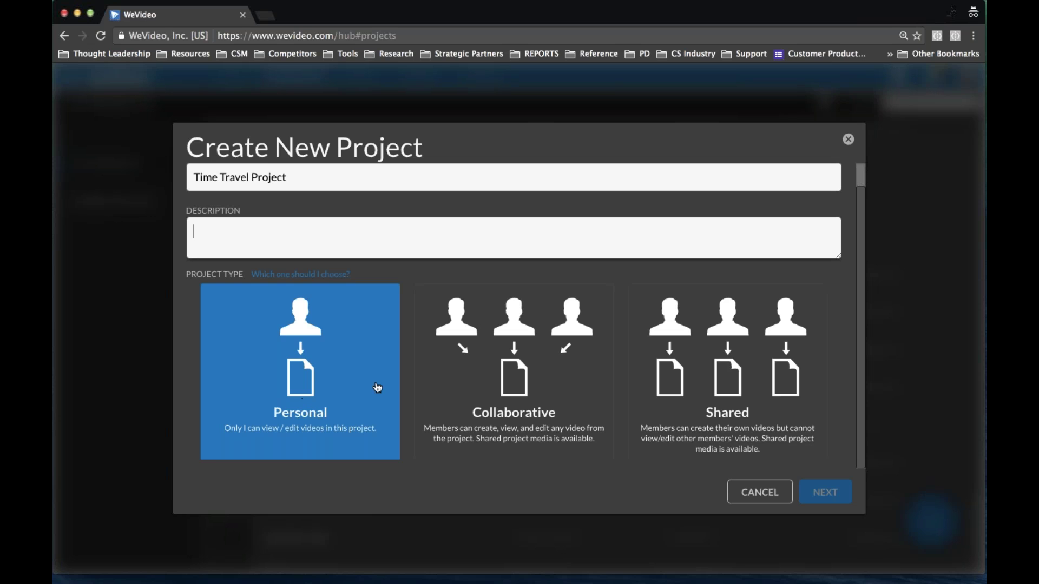
left_click(419, 385)
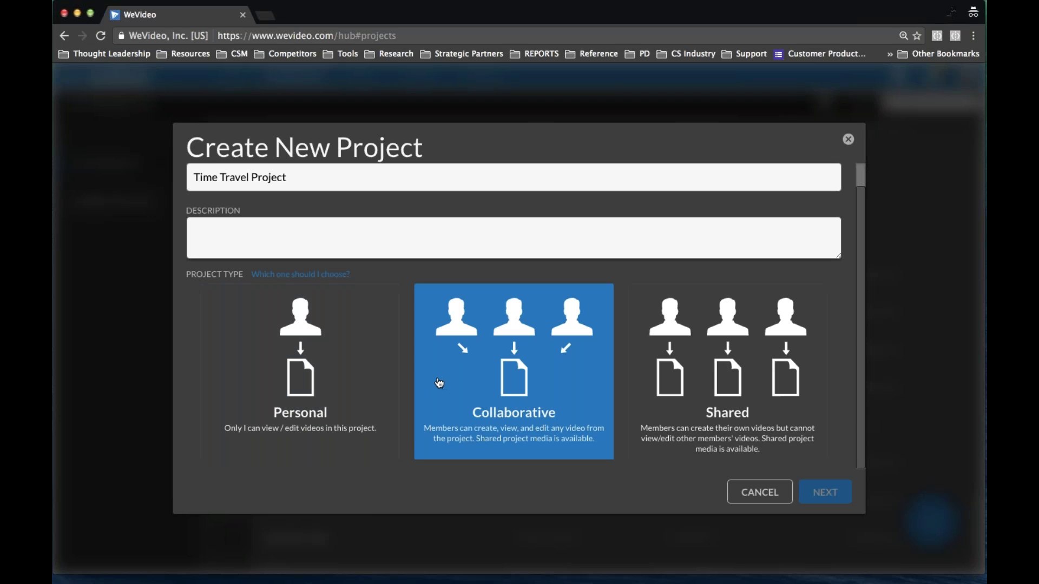
left_click(482, 386)
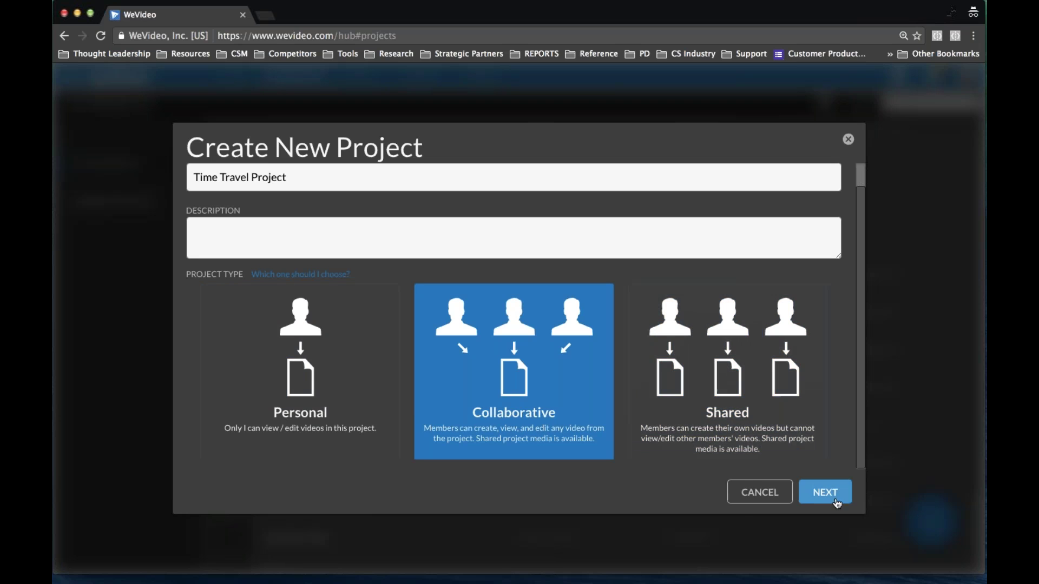
left_click(832, 490)
Step: Choose to add members by selecting members/groups, and select the Physics Period A group from your own groups
left_click(470, 349)
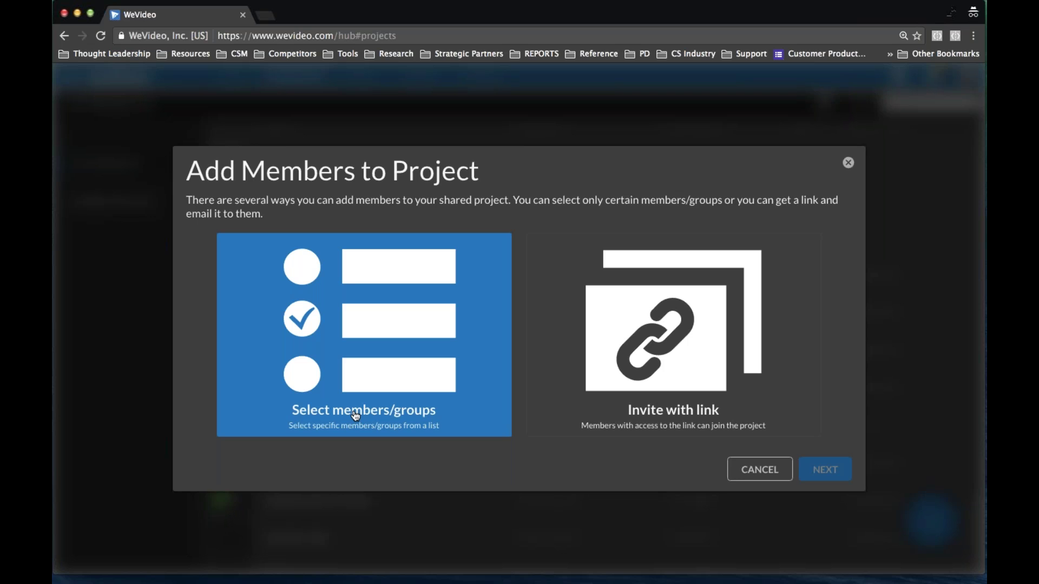
left_click(449, 338)
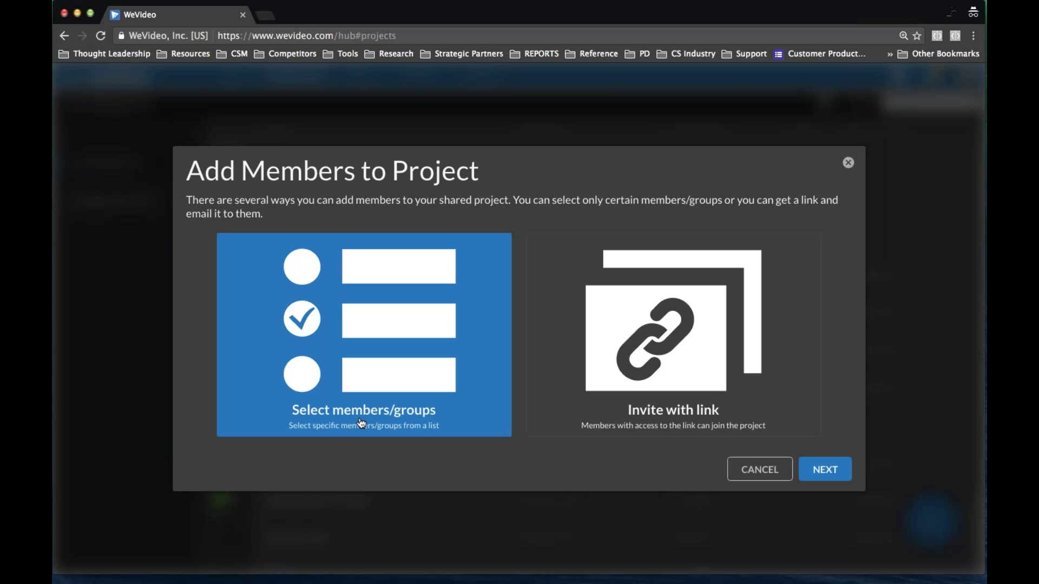
left_click(823, 469)
left_click(378, 191)
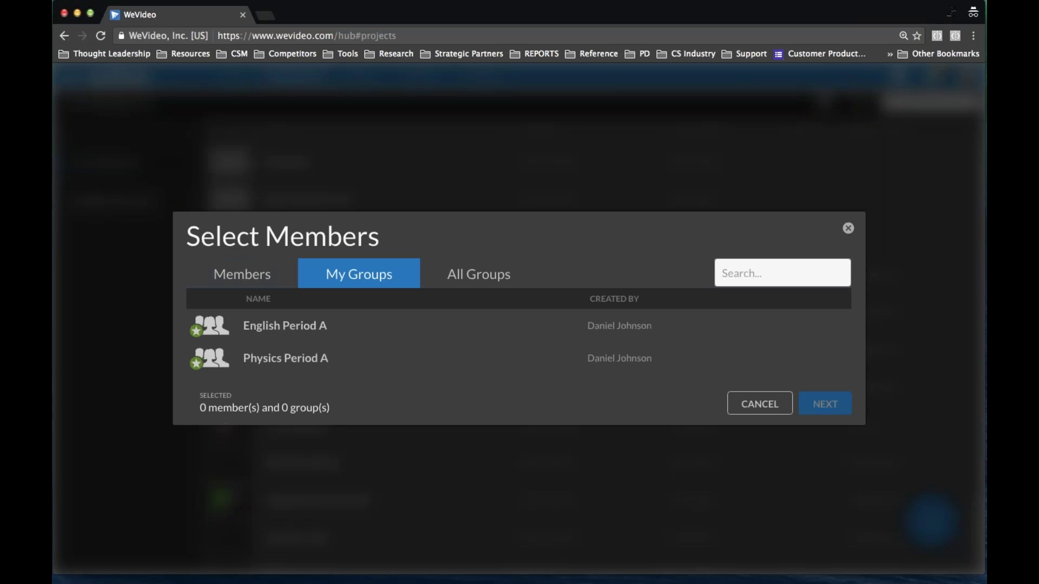
left_click(288, 360)
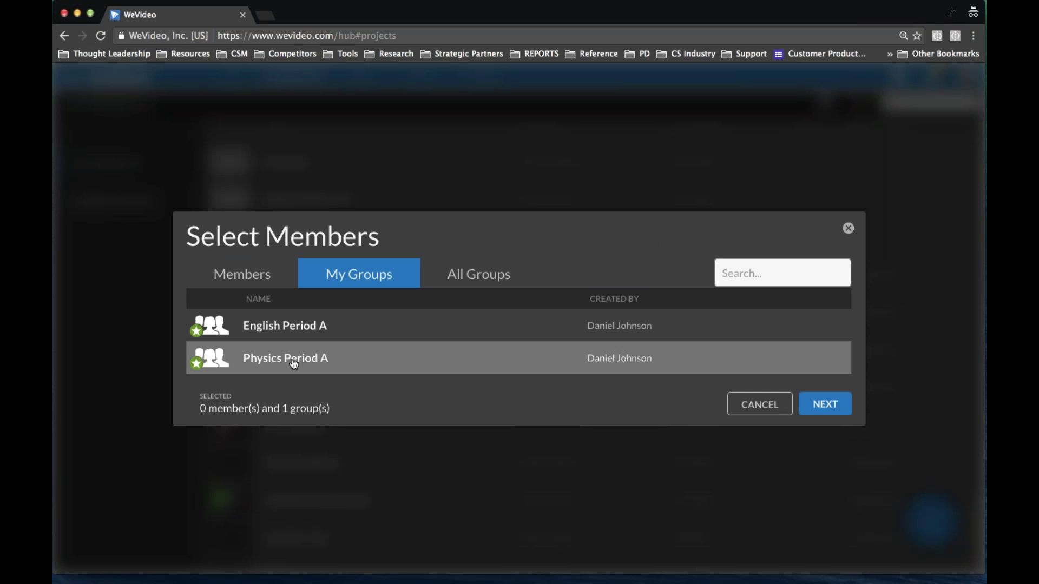
Step: Try adding an individual member by searching the member list for their first name
left_click(242, 280)
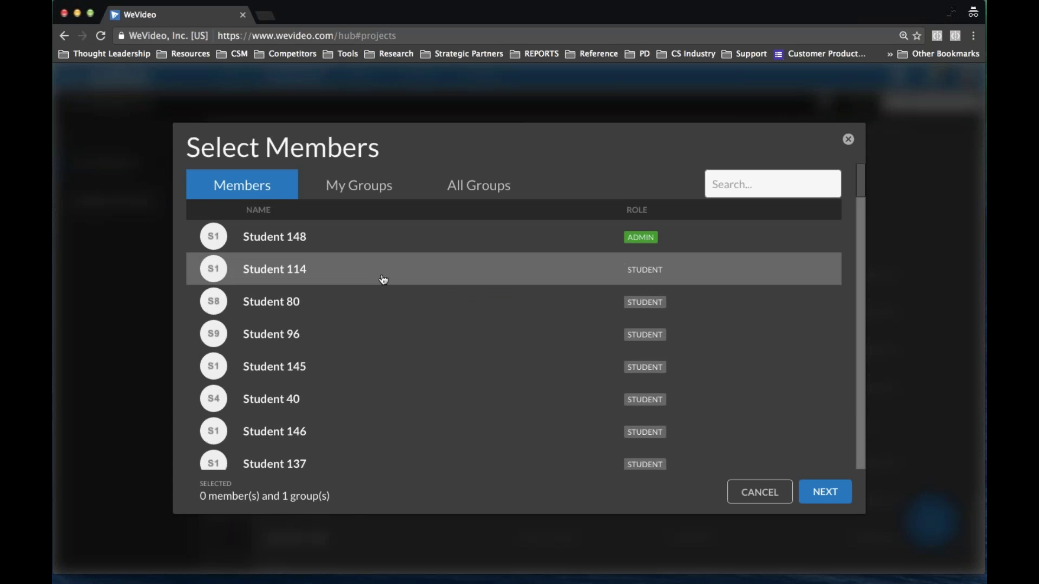
left_click(733, 185)
type("mary")
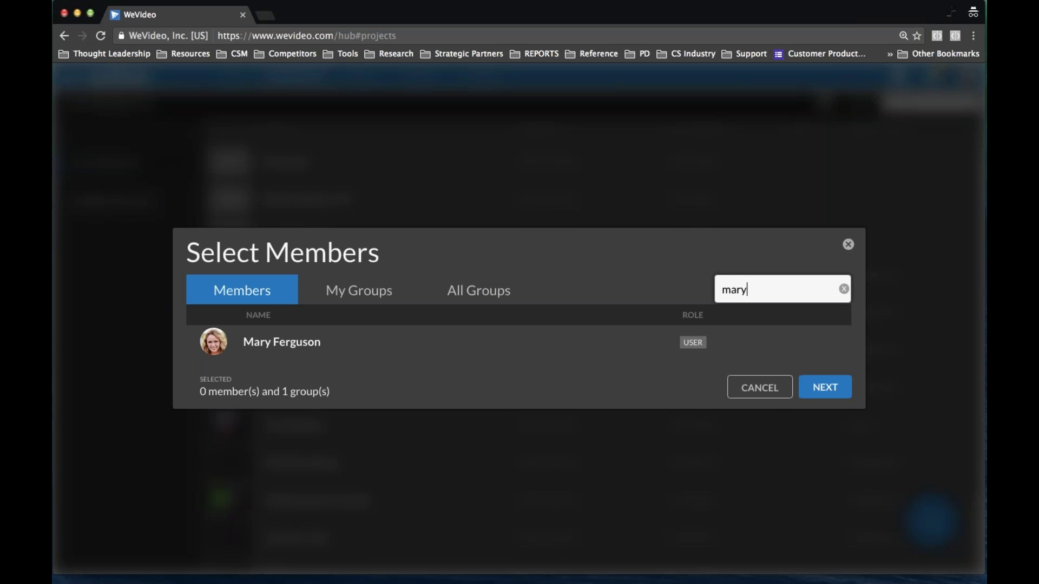
left_click(282, 342)
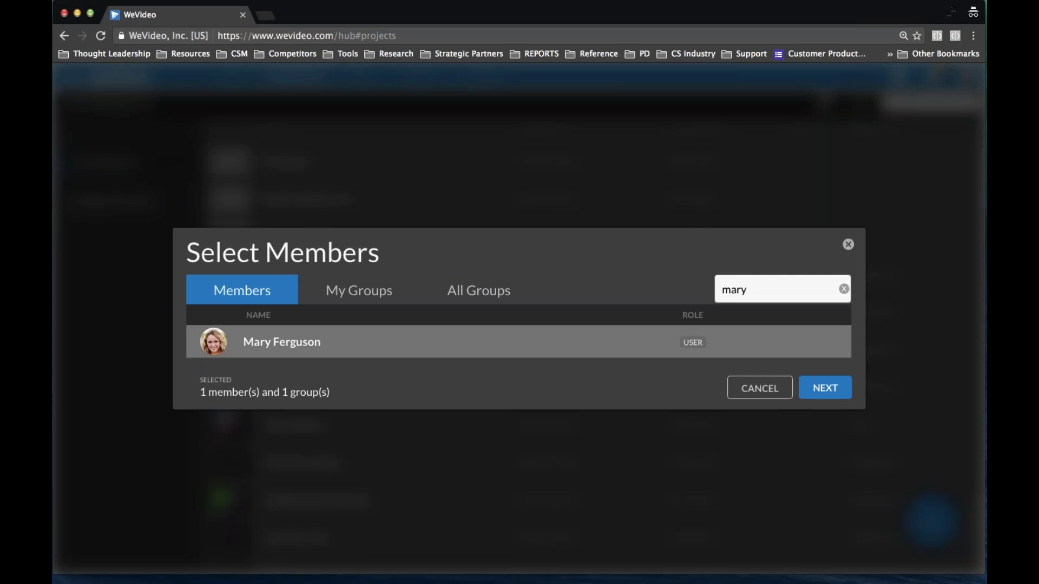
left_click(269, 346)
double_click(734, 289)
key("BackSpace")
left_click(845, 290)
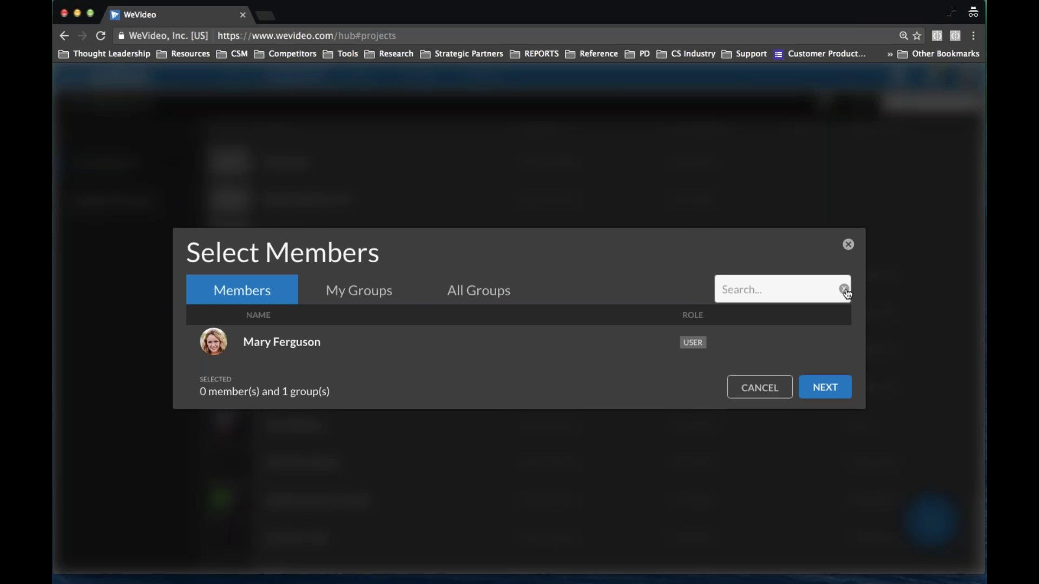
Step: Reselect the Physics Period A group among your own groups and proceed to adding media
left_click(359, 291)
left_click(313, 360)
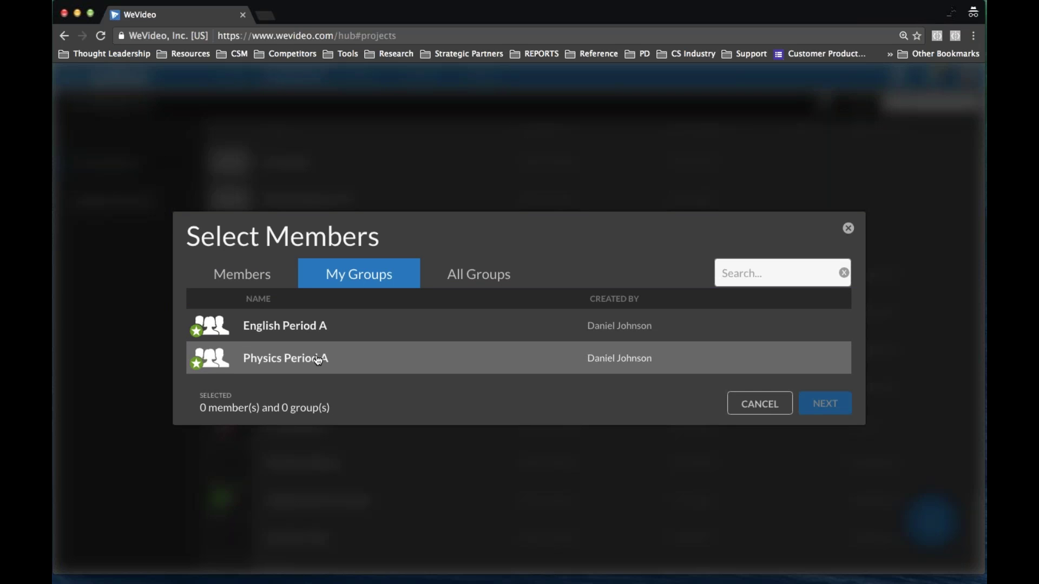
left_click(262, 367)
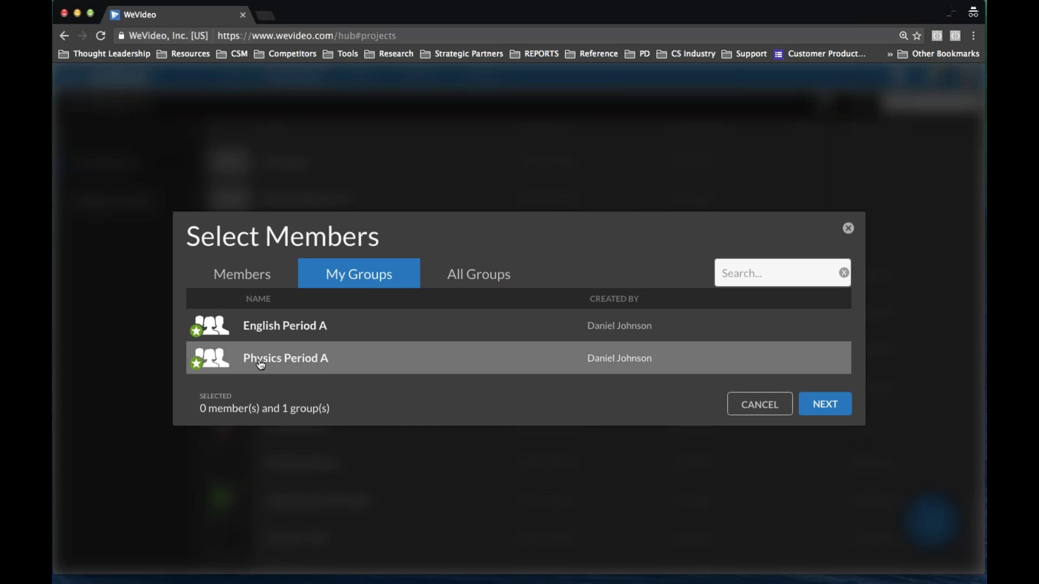
left_click(823, 407)
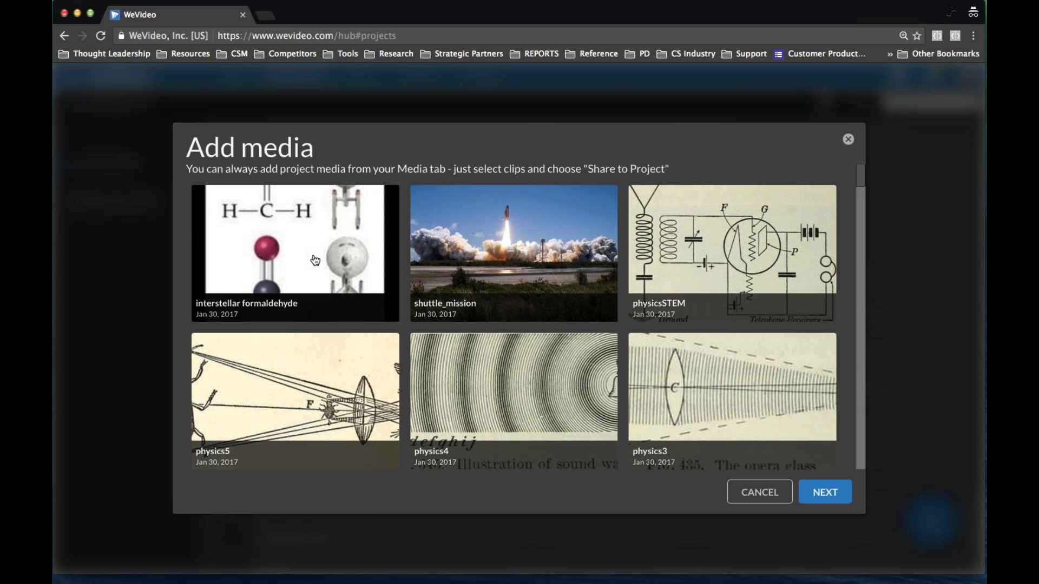
Step: Add all media from interstellar formaldehyde through the airplane wing photo to the project, and finish creating it
left_click(314, 261)
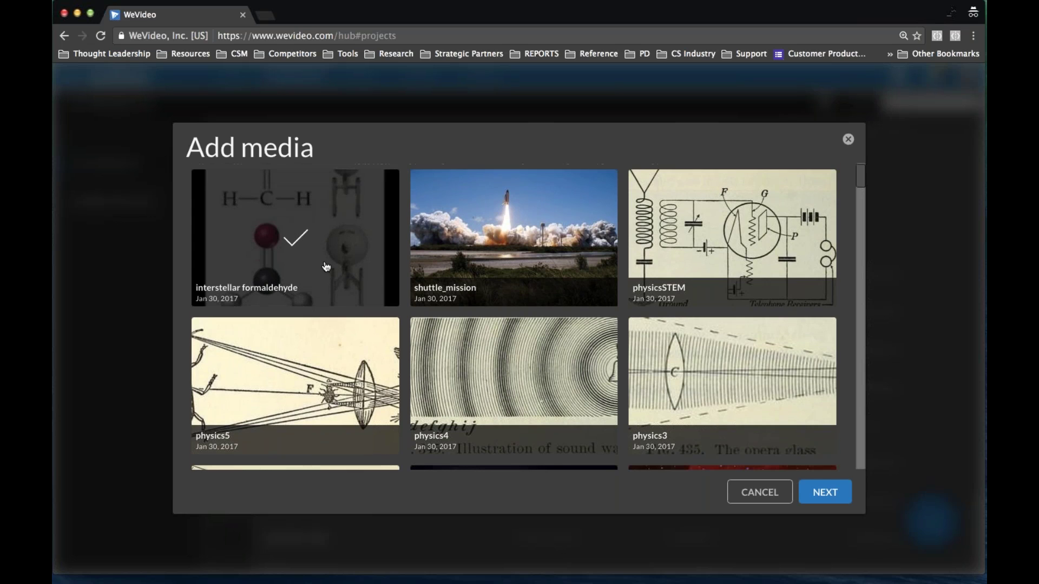
scroll(325, 265, "down", 3)
left_click(676, 352, "shift")
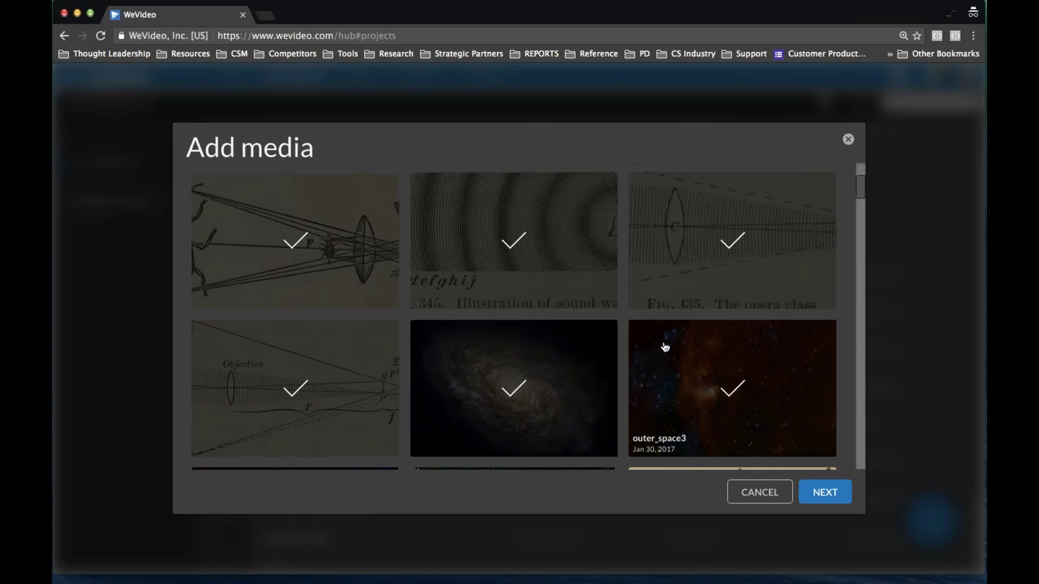
scroll(666, 349, "down", 4)
scroll(649, 345, "down", 1)
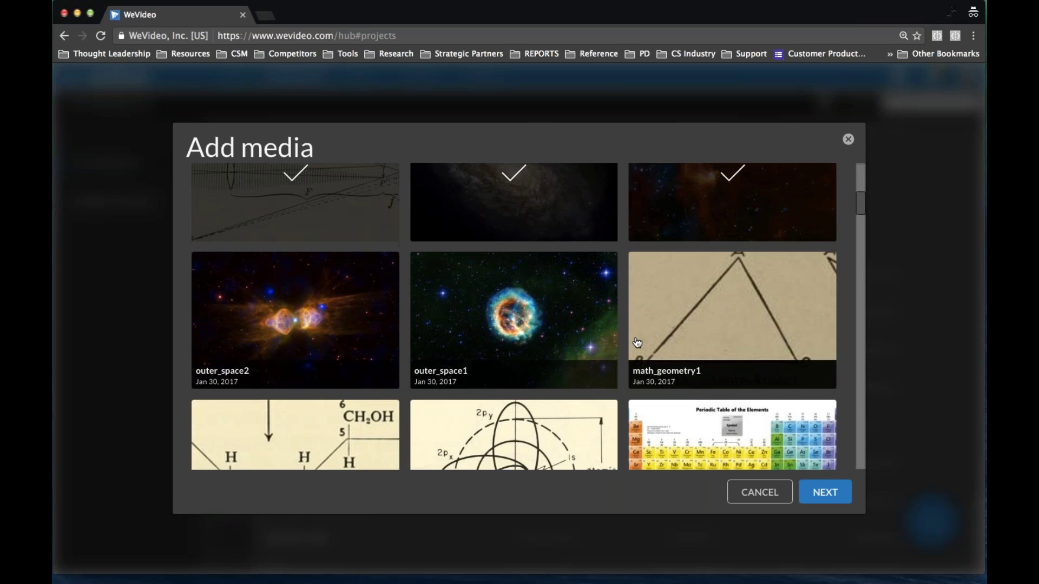
scroll(637, 343, "down", 10)
left_click(703, 260, "shift")
scroll(531, 257, "up", 1)
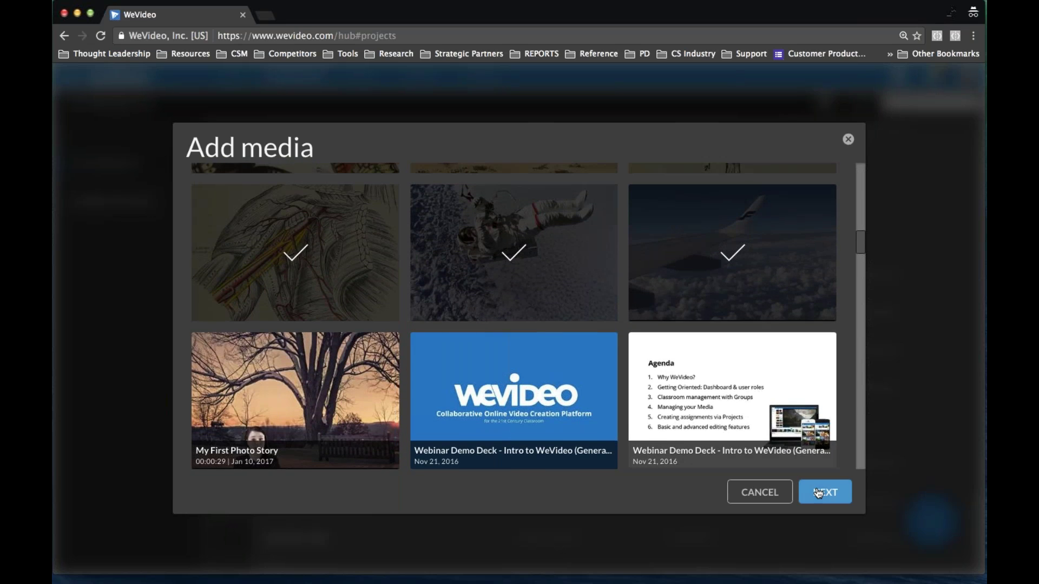
left_click(819, 493)
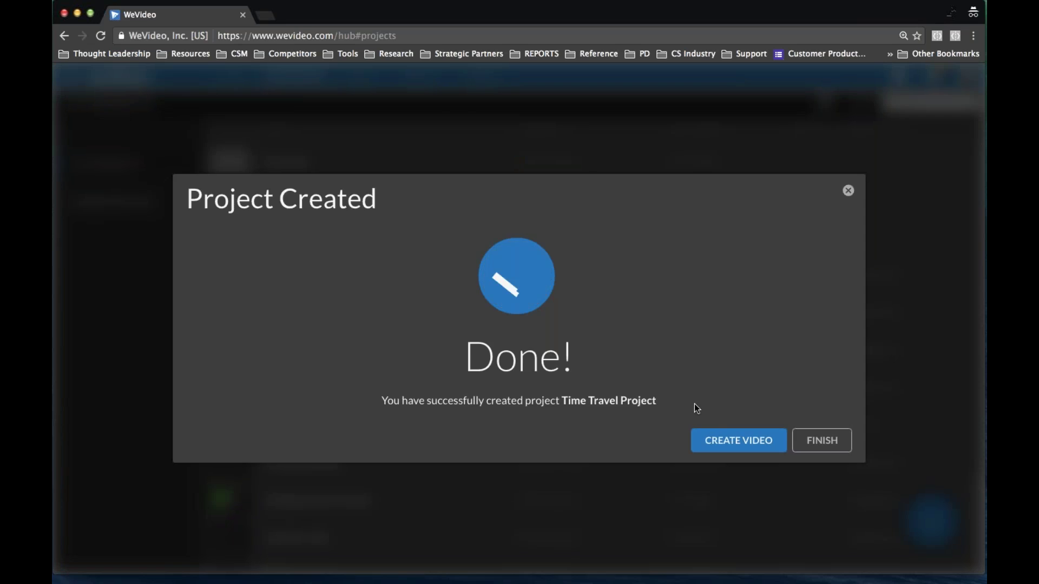
left_click(812, 445)
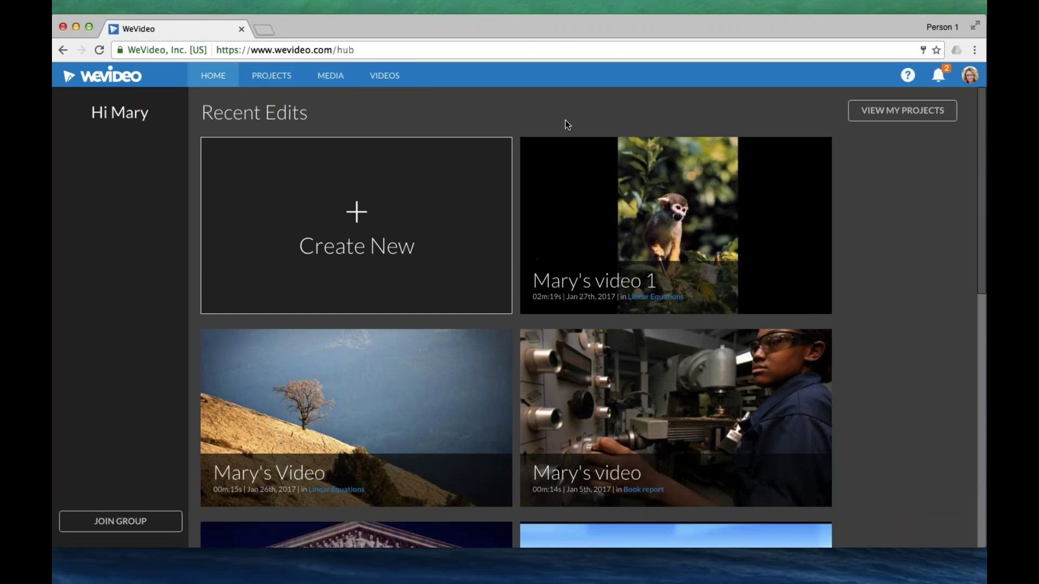
Step: In the other member's account, open Time Travel Project from the projects shared with that member
left_click(275, 82)
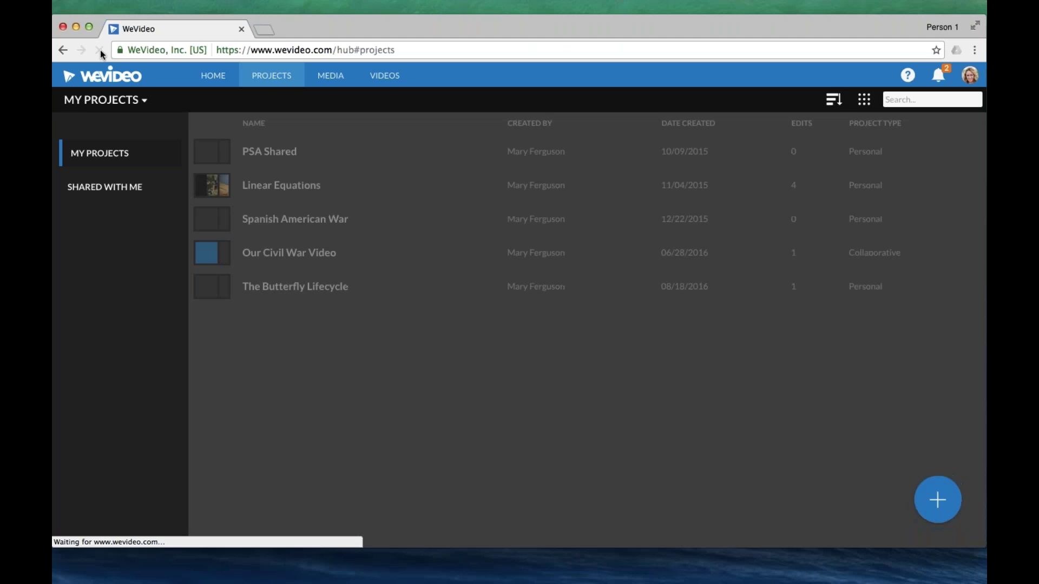
left_click(119, 189)
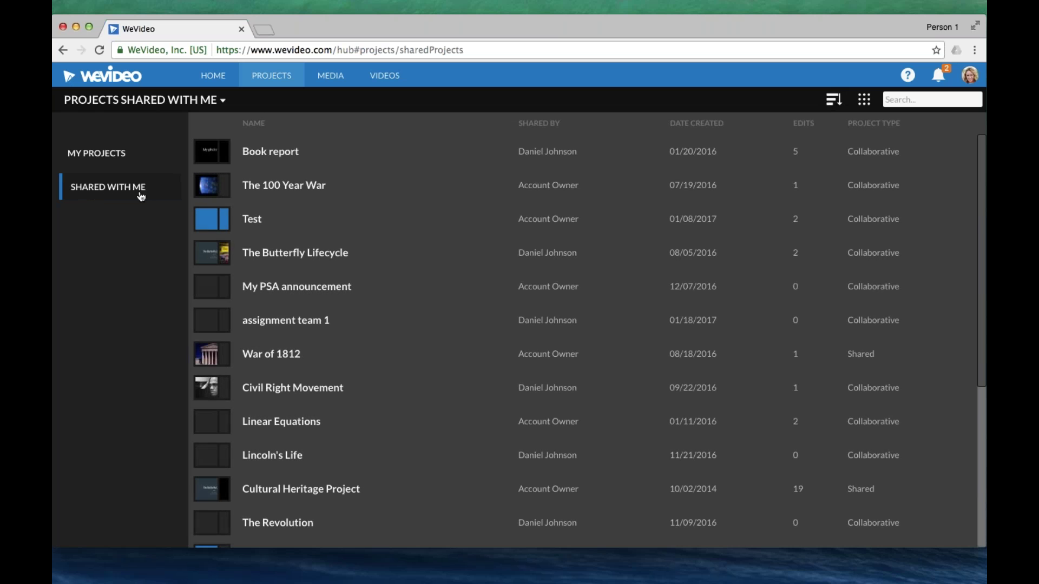
scroll(344, 269, "down", 5)
scroll(345, 269, "down", 1)
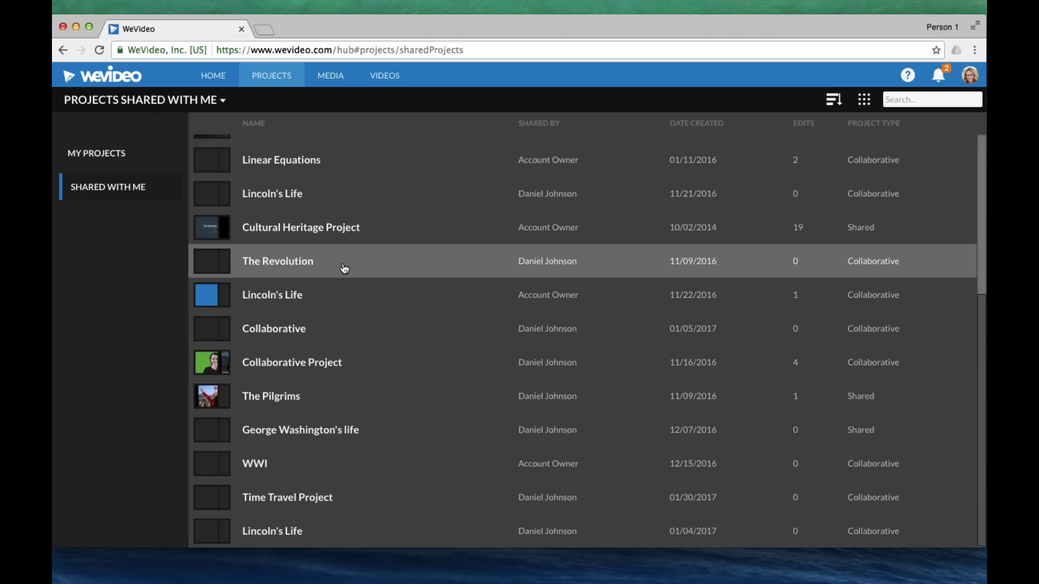
left_click(297, 501)
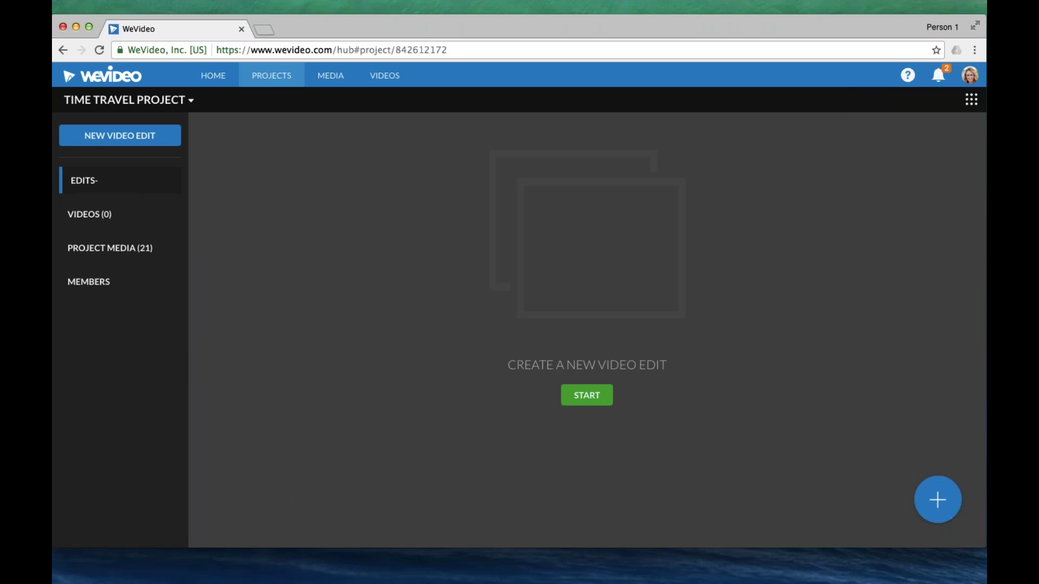
Step: View the Time Travel Project's shared media and start a new video edit in the project
left_click(133, 254)
left_click(585, 404)
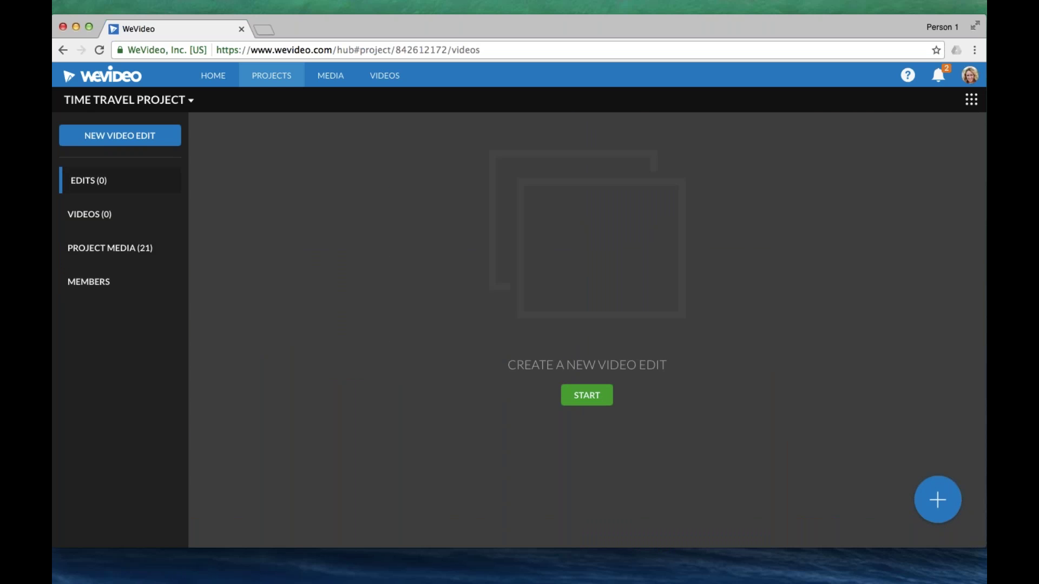
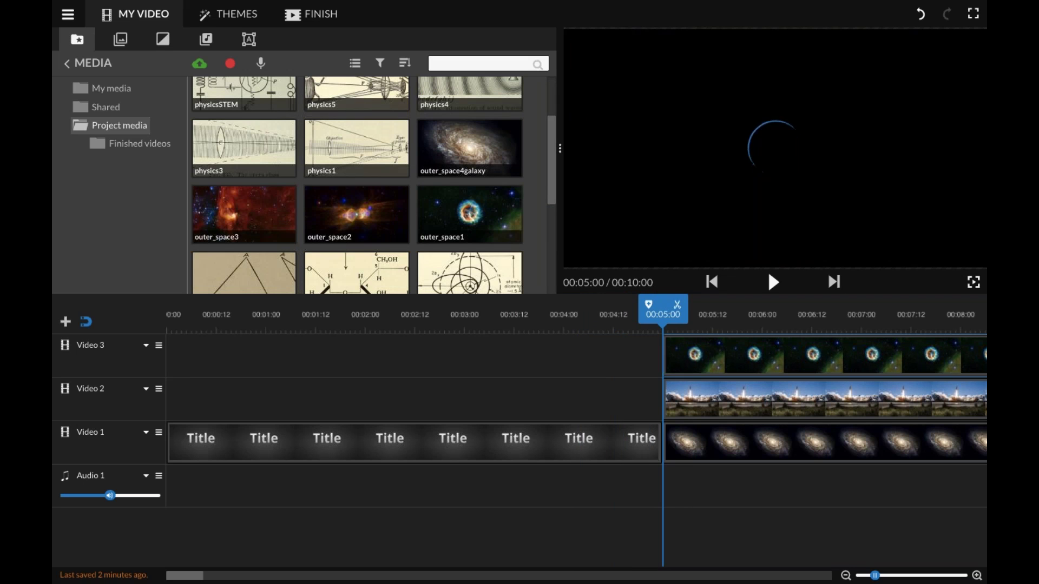
Step: Move the timeline playhead to 00:05:01 to preview the stacked space and shuttle clips
left_click_drag(665, 313, 672, 313)
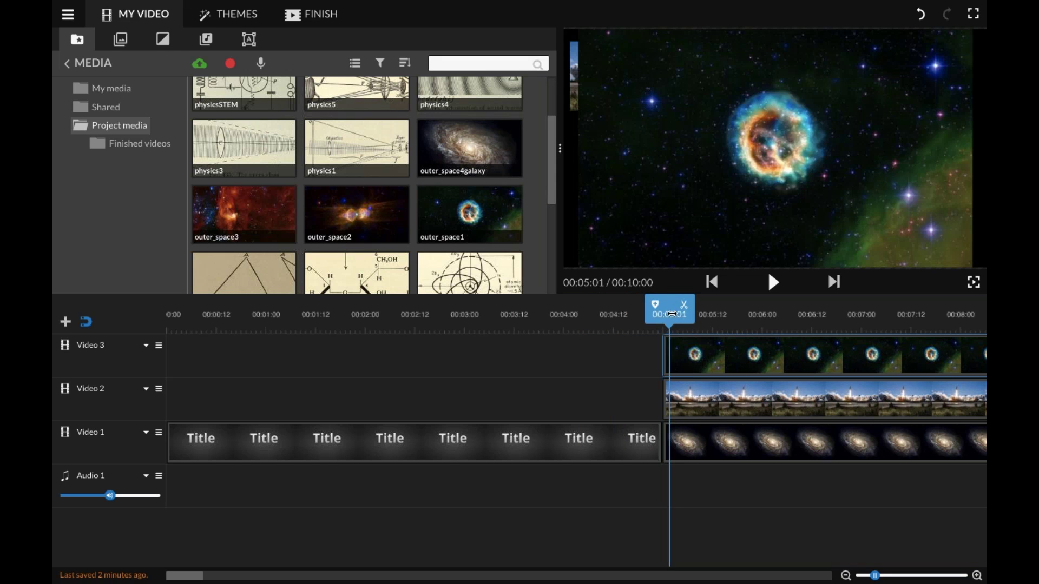
Step: Scale the outer_space1 clip on Video 3 to 0.3 and position it beside the shuttle inset at x 516, y 44
double_click(691, 356)
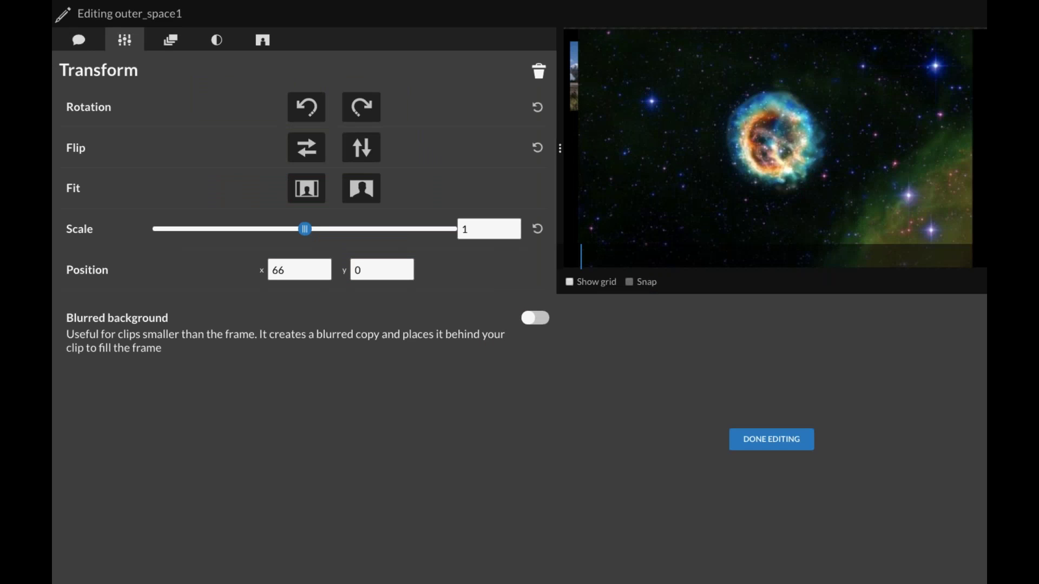
left_click_drag(305, 229, 197, 236)
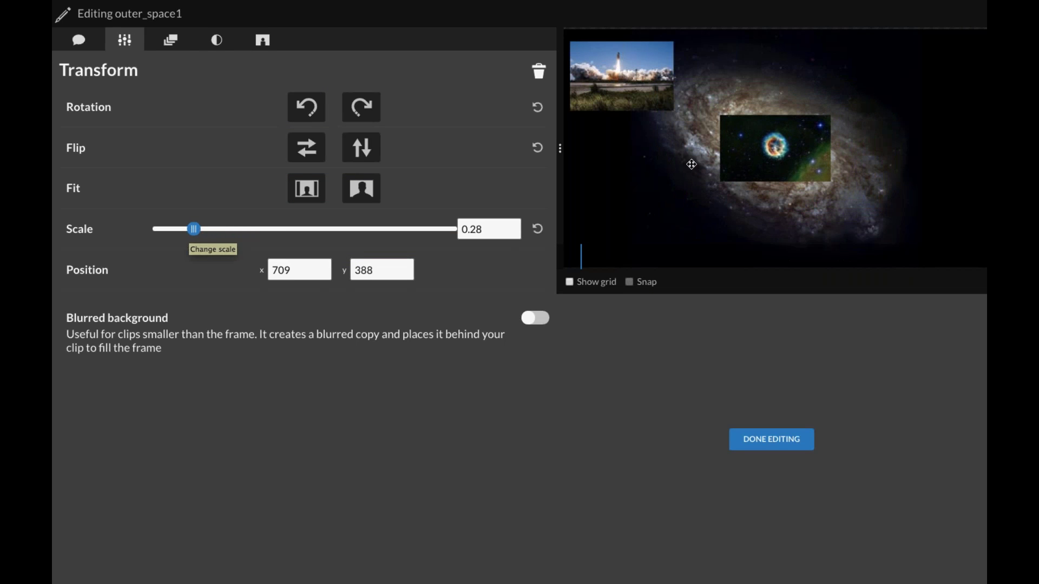
left_click_drag(774, 162, 737, 88)
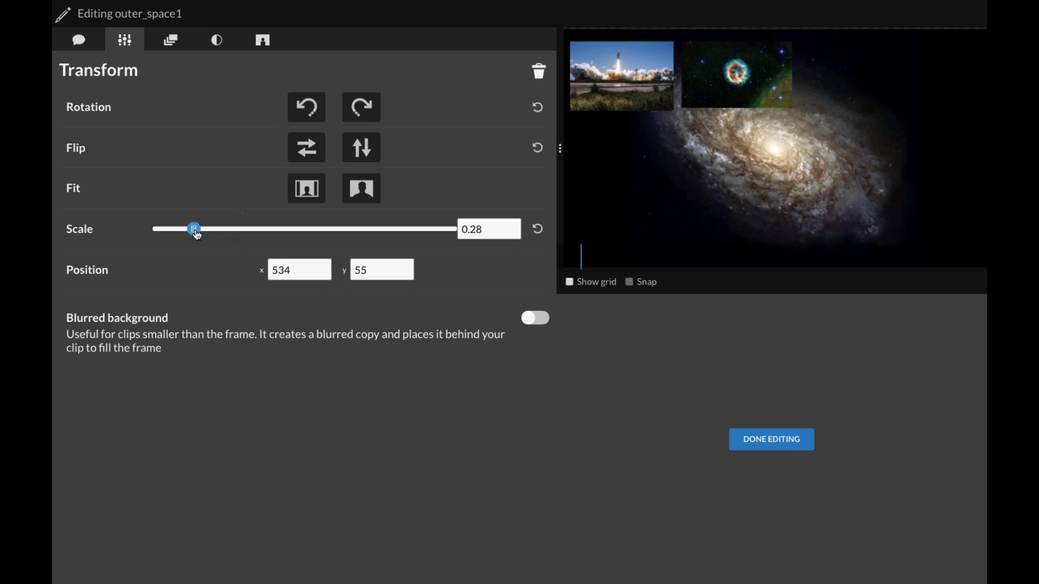
left_click_drag(194, 229, 198, 229)
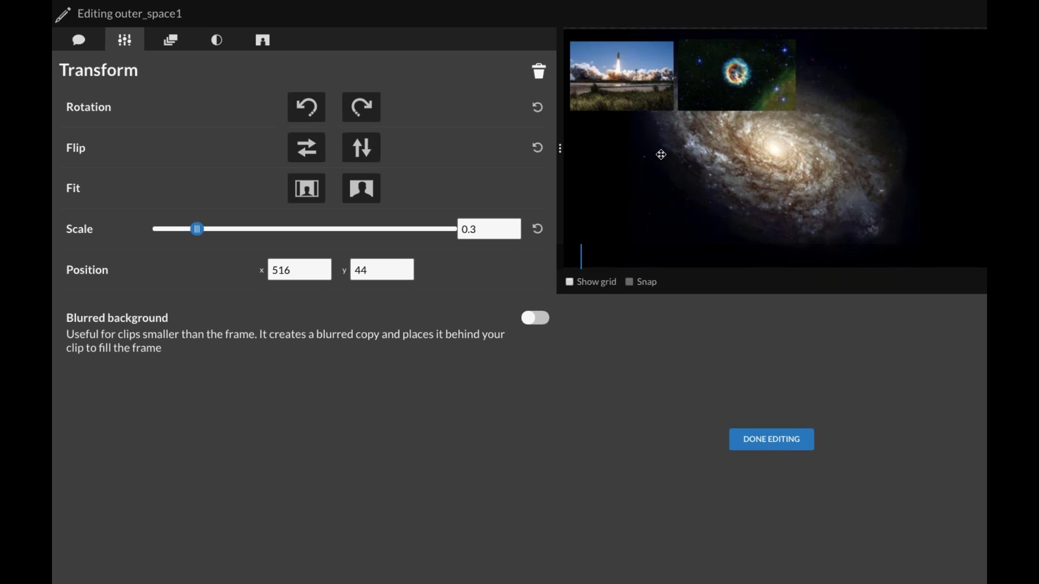
Step: Rotate the outer_space1 clip counterclockwise through a full turn in quarter-turn increments, finish editing and preview the frame at 00:05:09
left_click(311, 116)
left_click(312, 118)
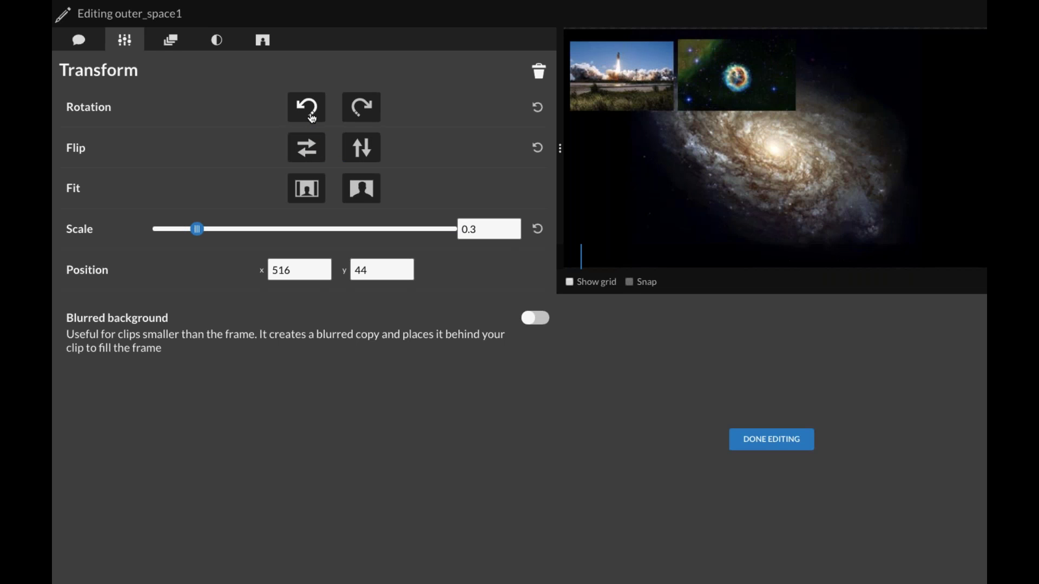
left_click(312, 117)
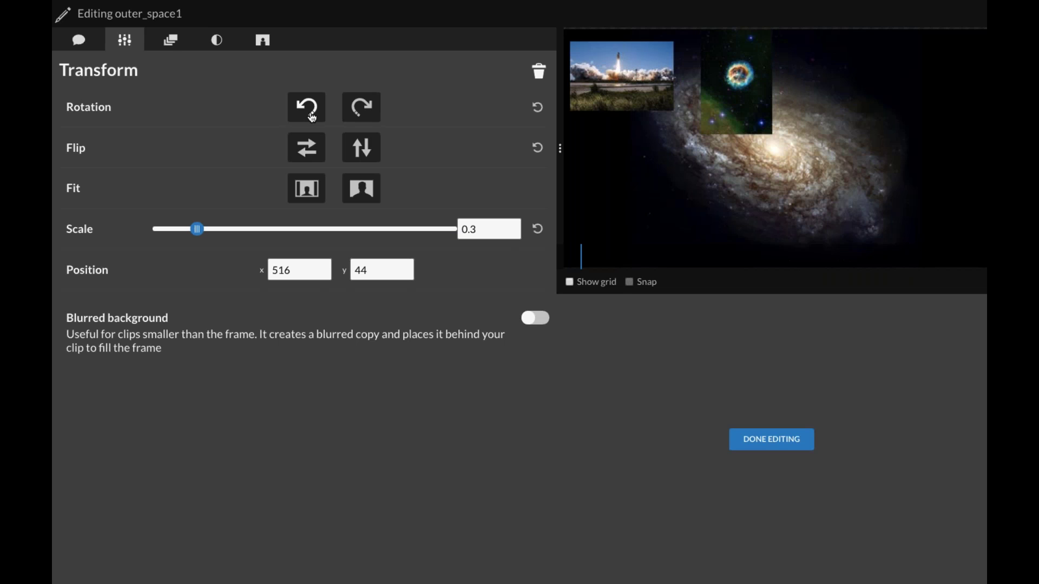
left_click(312, 117)
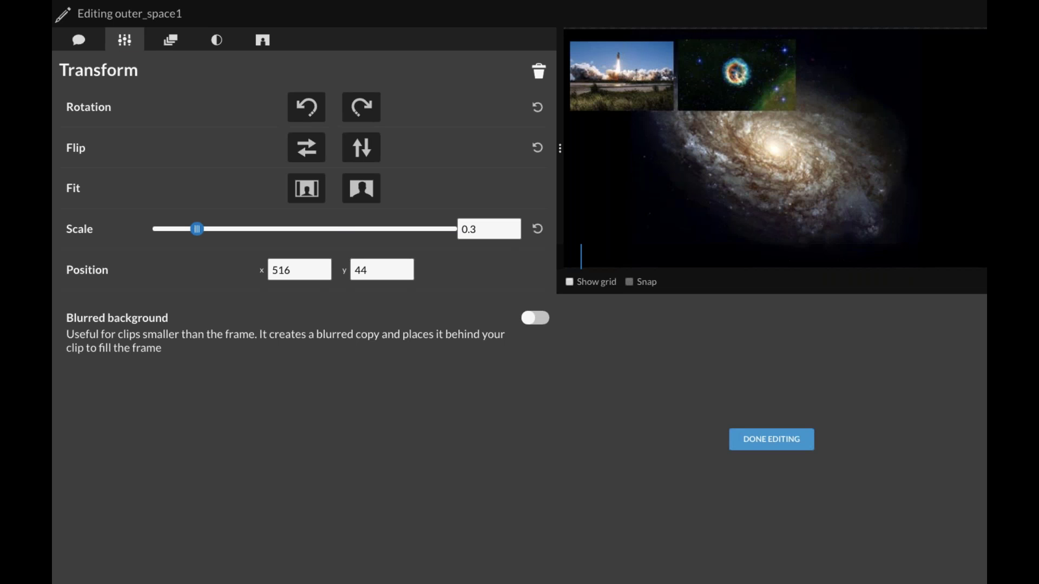
left_click(770, 440)
left_click(700, 319)
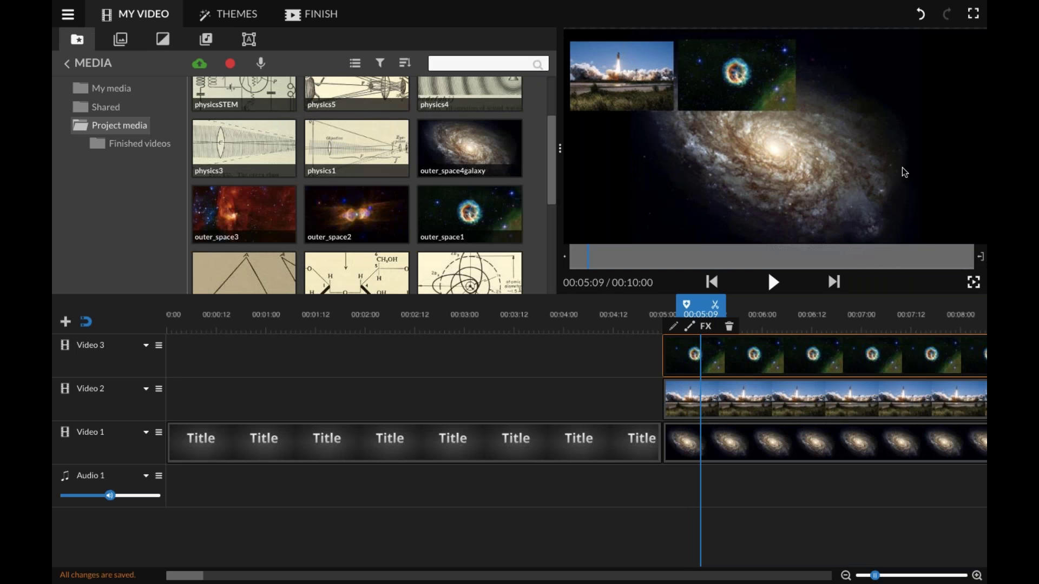
Step: Delete the outer_space1 clip from Video 3 and the shuttle clip from Video 2
key("Delete")
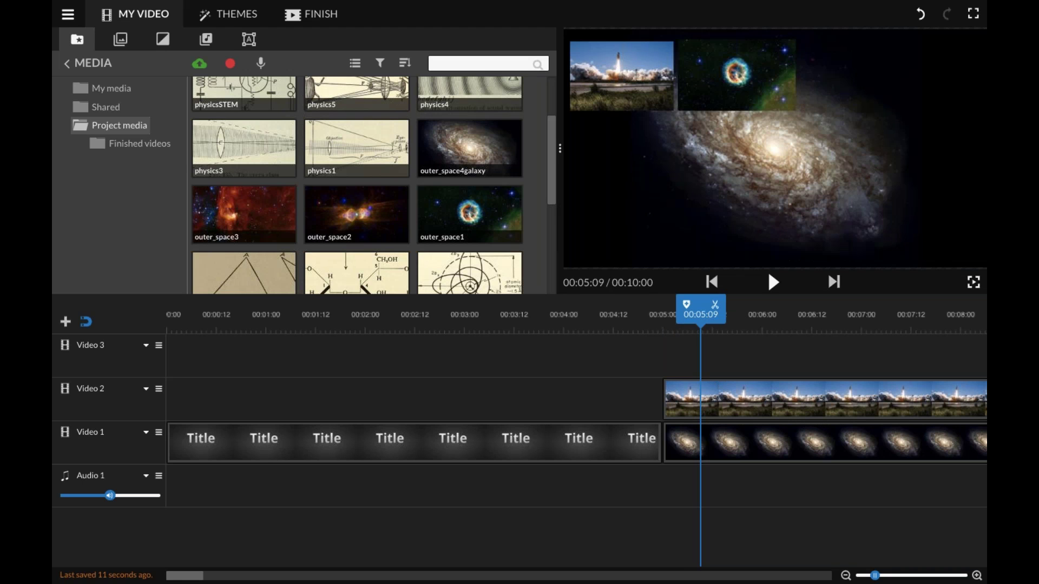
left_click(710, 395)
key("Delete")
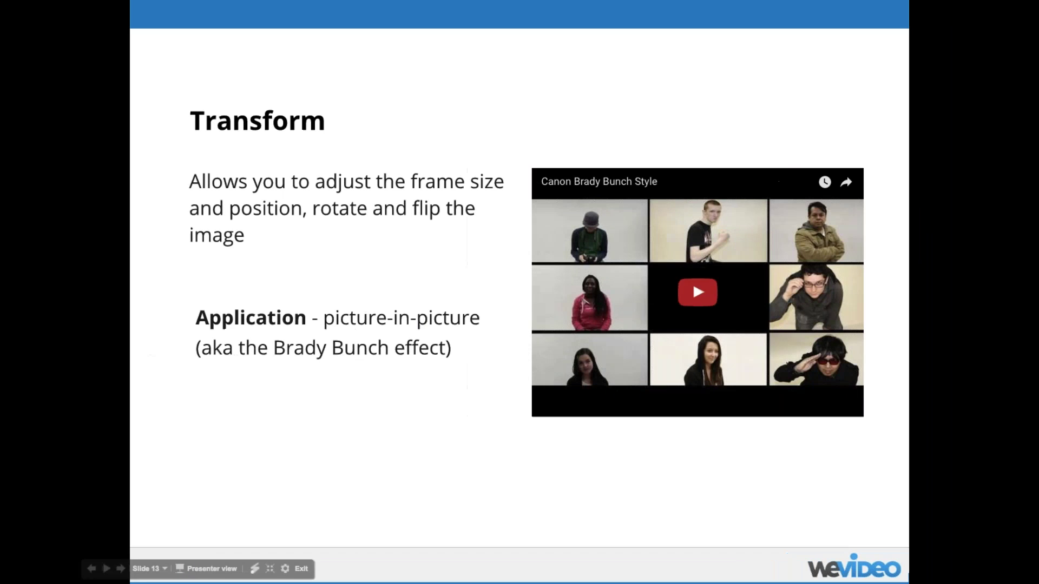
key("Right")
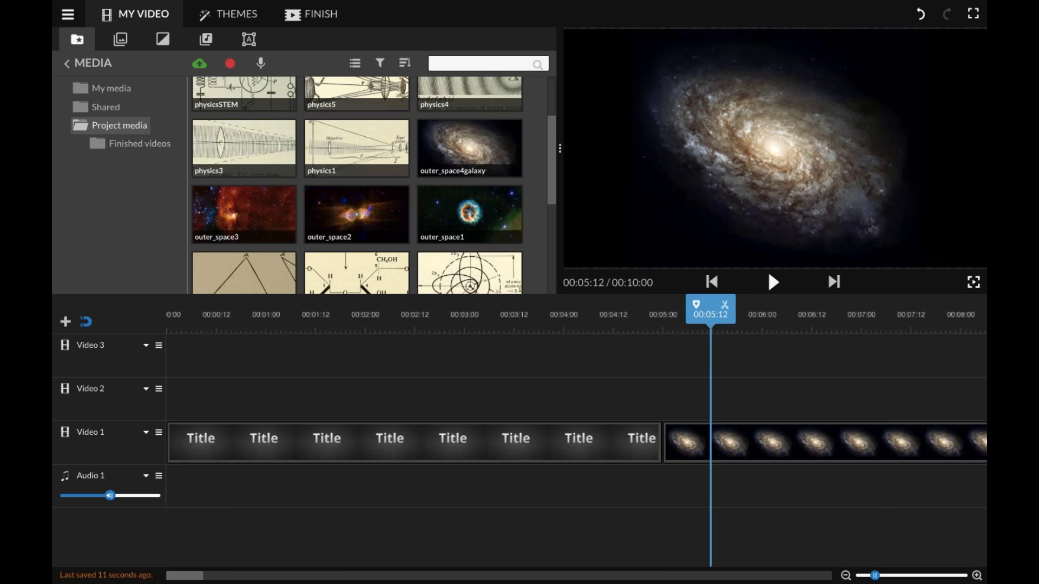
key("Left")
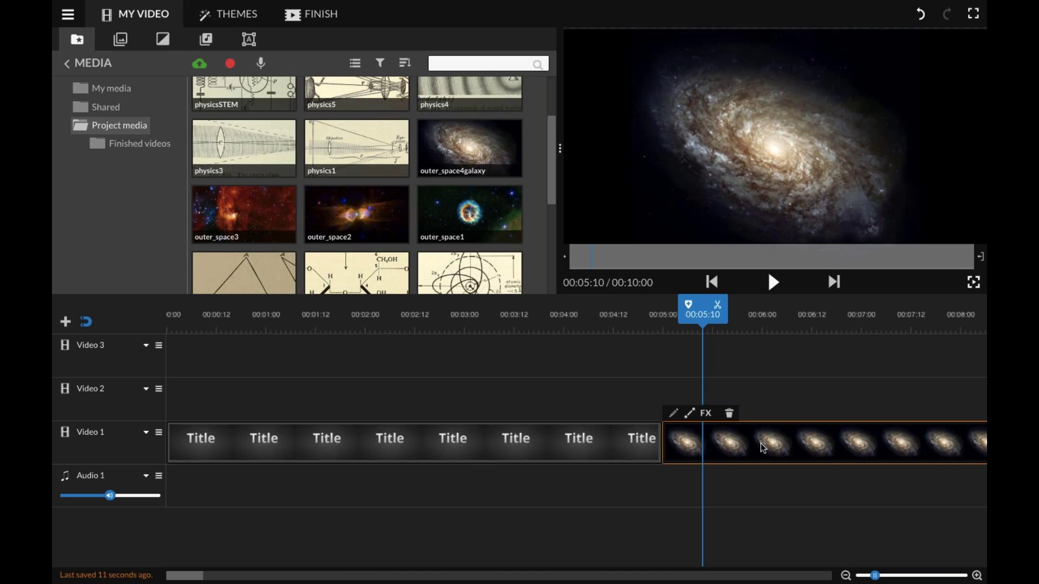
Step: Animate the outer_space4galaxy clip on Video 1 to zoom in to an end scale of 2.92, and finish editing
left_click(690, 414)
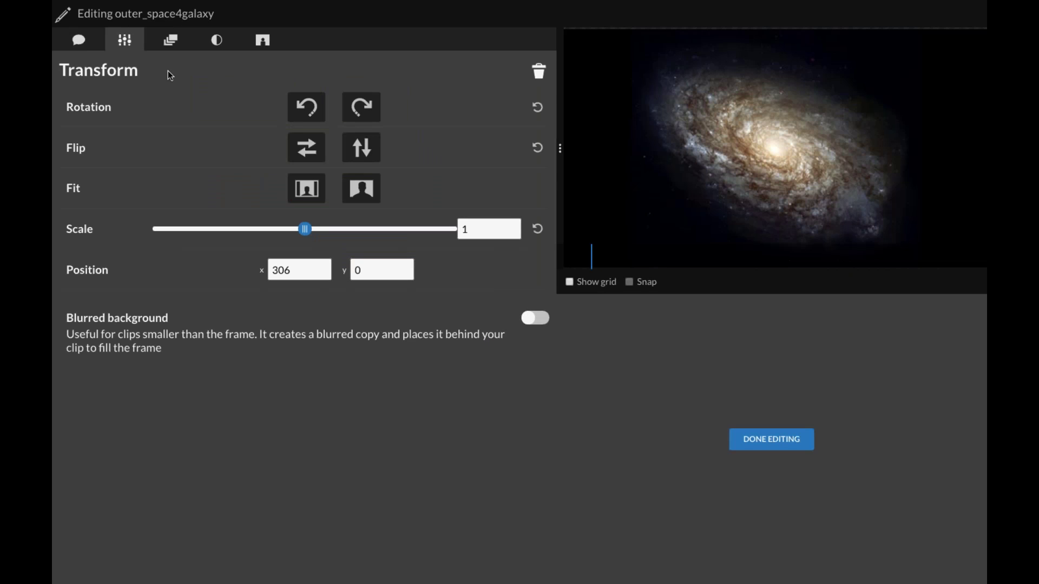
left_click(177, 41)
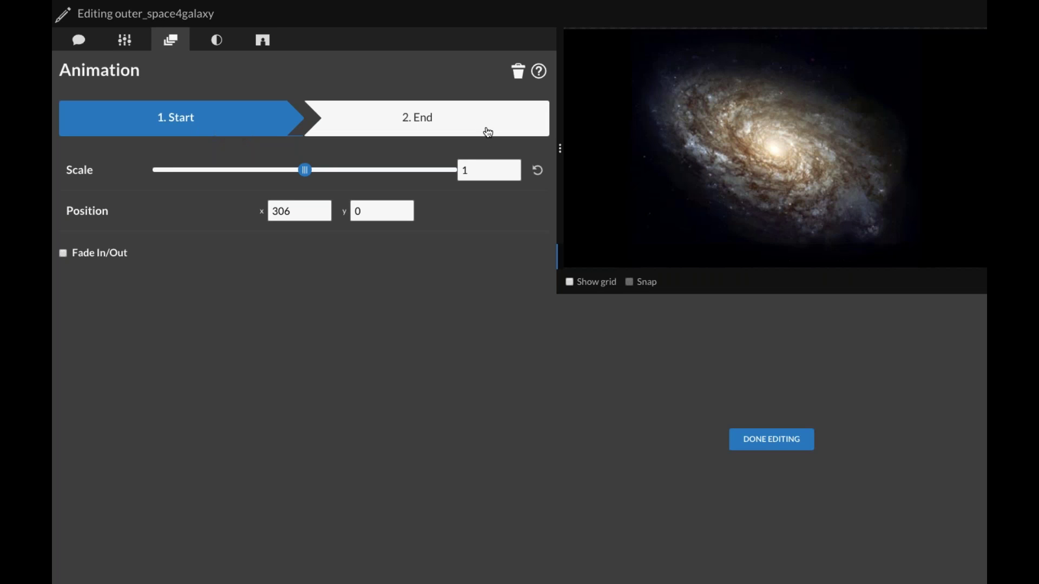
left_click(433, 118)
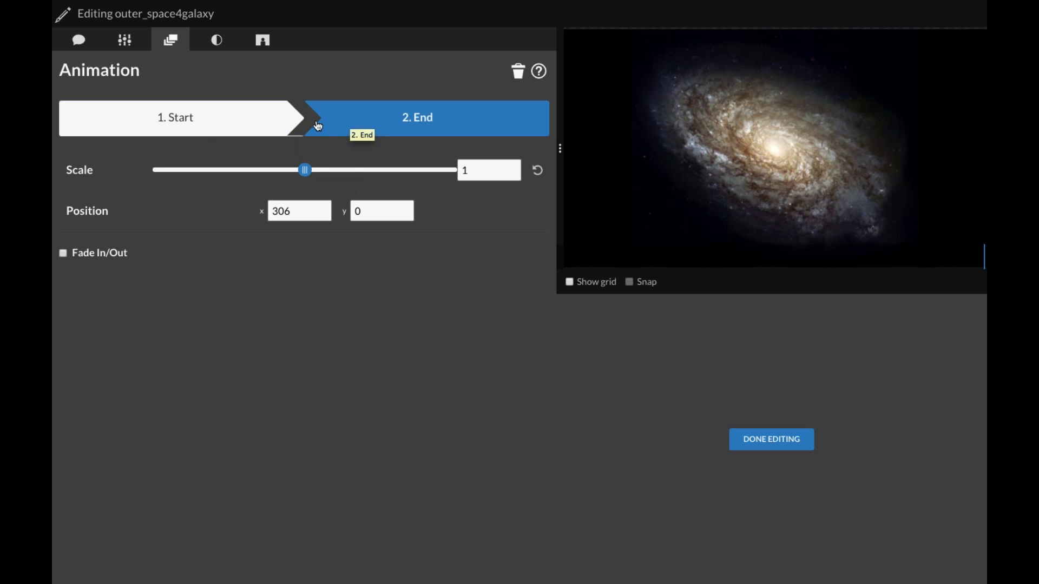
left_click_drag(304, 170, 379, 172)
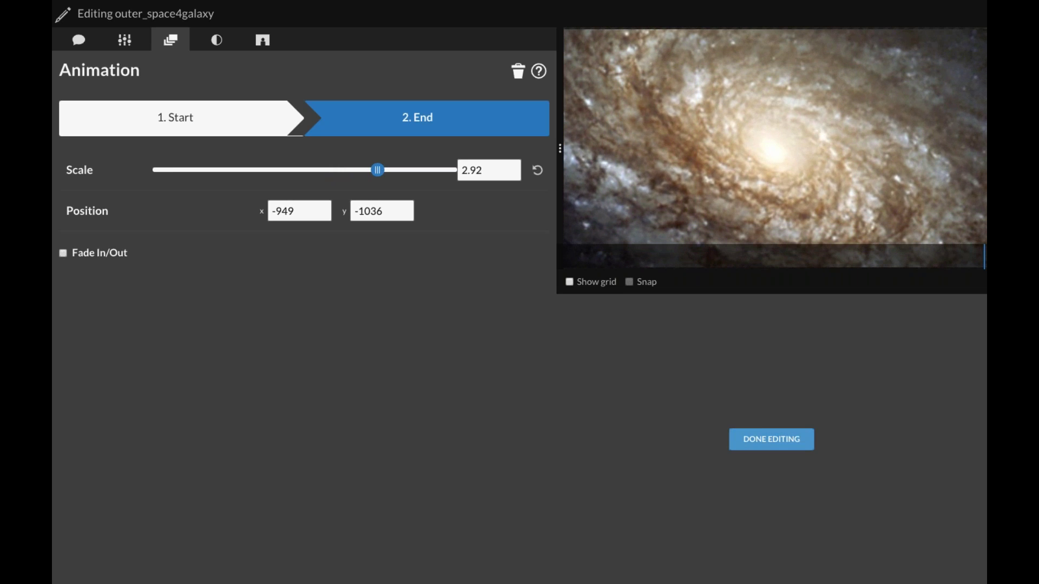
left_click(756, 444)
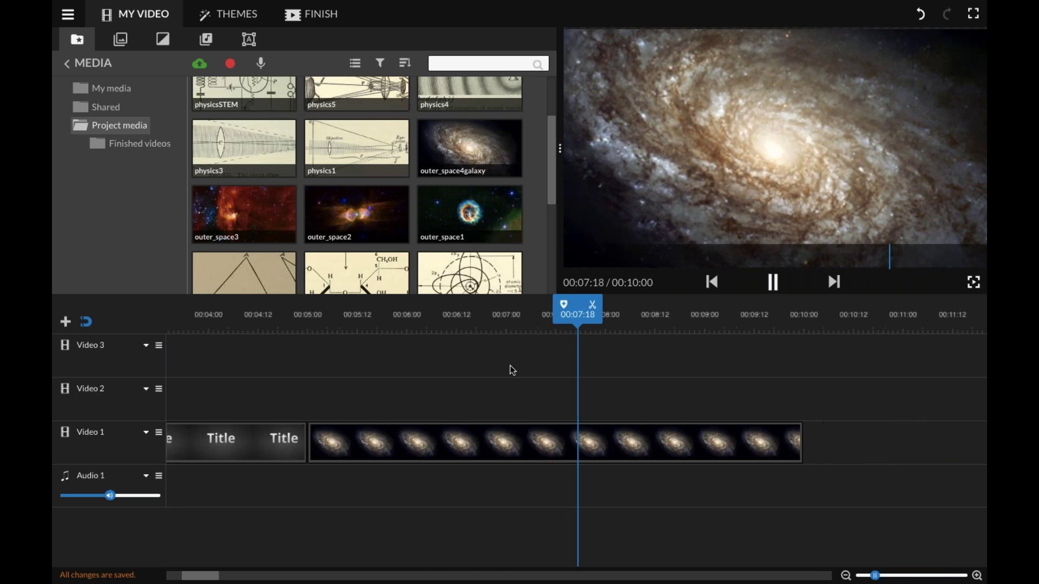
Step: Return the playhead to 00:05:01 and review the galaxy clip's starting animation settings without changing them
mouse_move(525, 412)
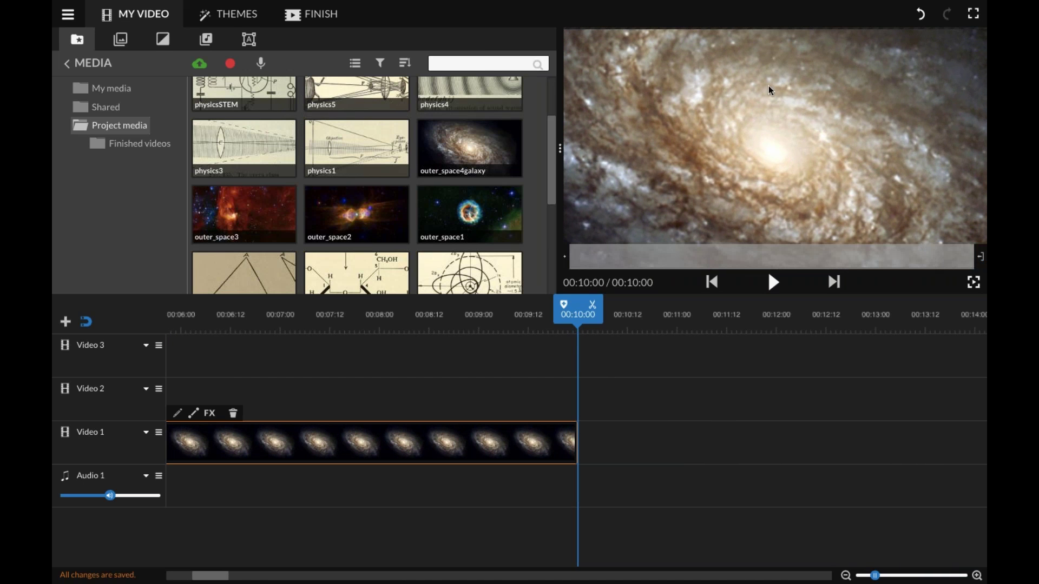
mouse_move(599, 321)
left_mouse_down()
mouse_move(187, 322)
mouse_move(675, 344)
left_mouse_up()
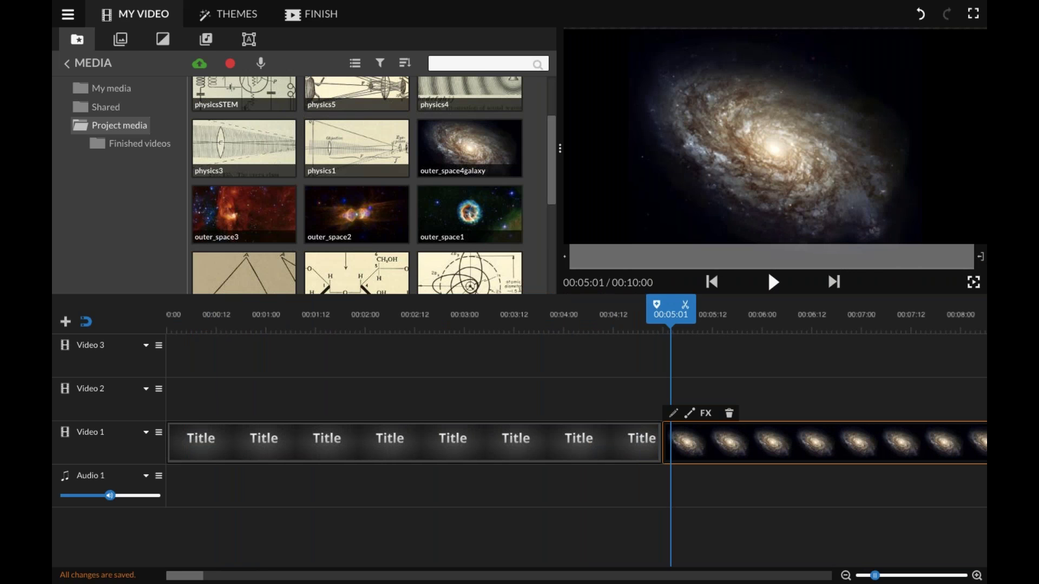
double_click(706, 435)
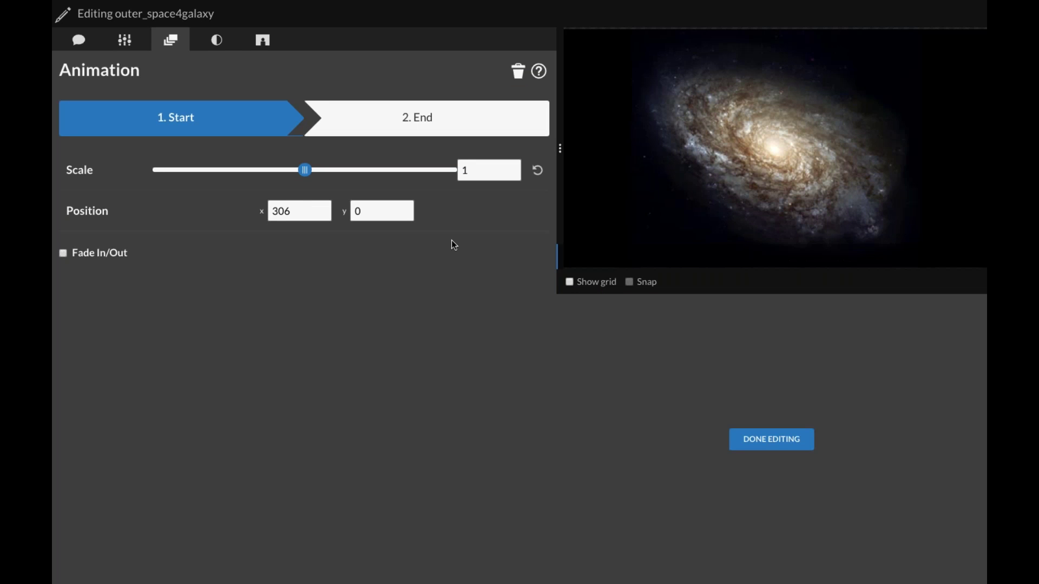
left_click(772, 445)
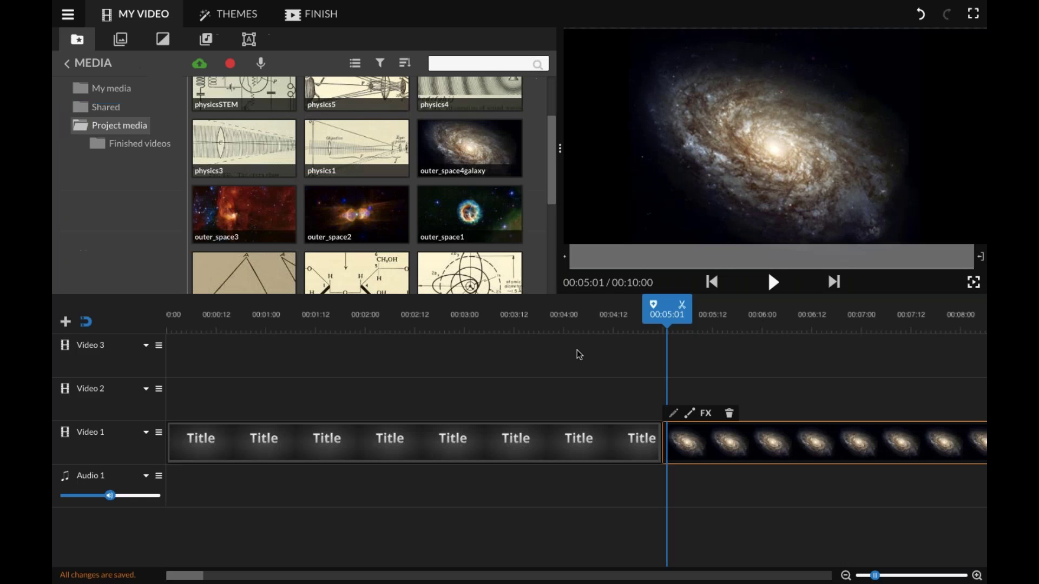
scroll(350, 191, "down", 5)
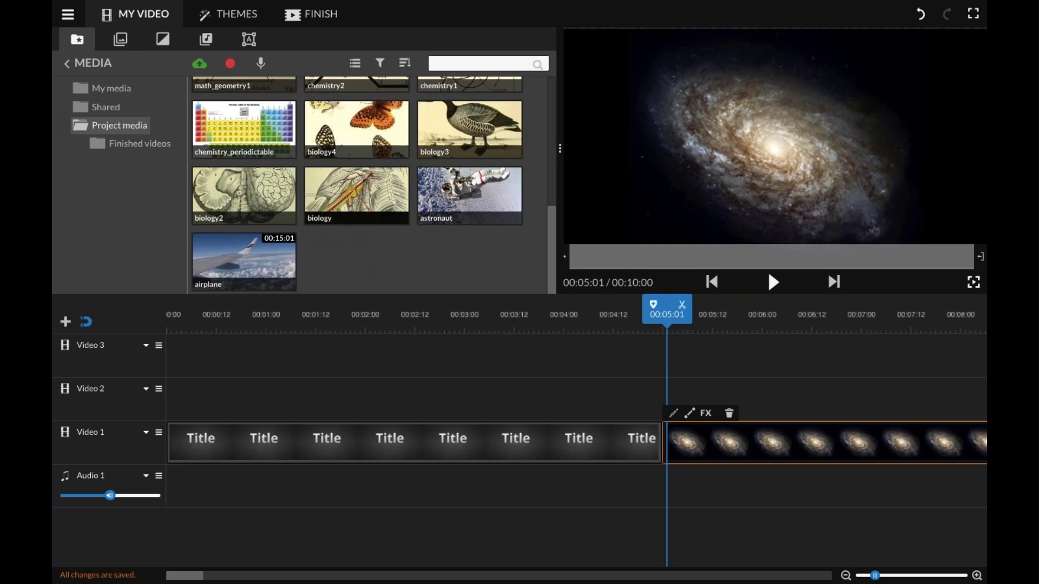
scroll(350, 191, "up", 5)
left_click(102, 107)
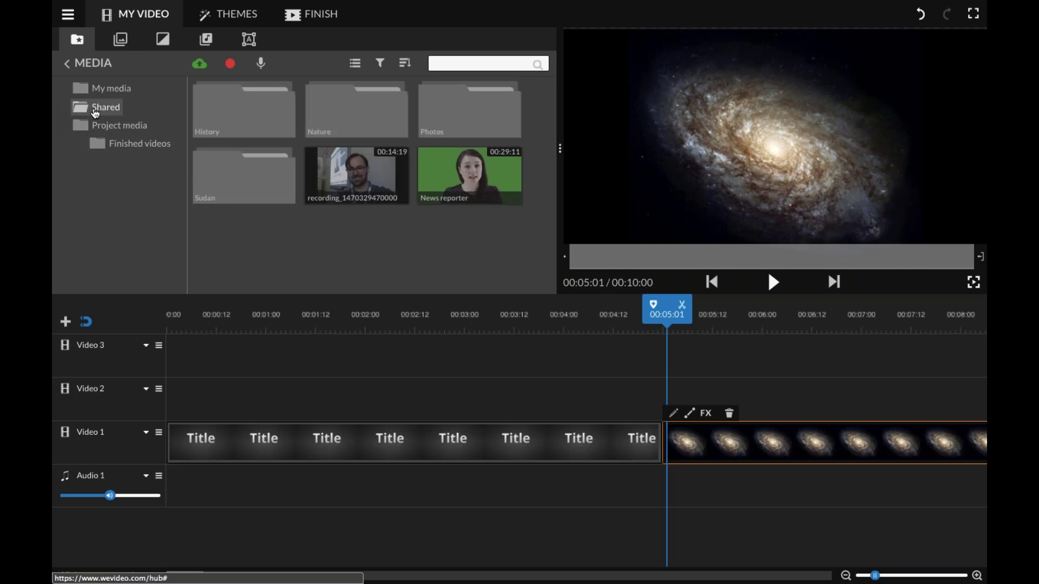
left_click_drag(341, 173, 676, 383)
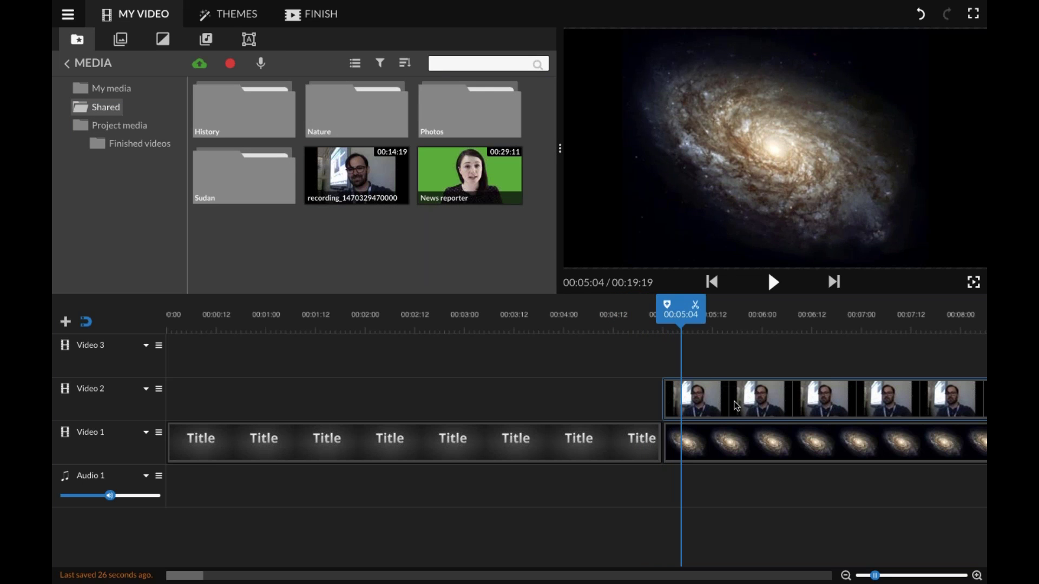
left_click(713, 380)
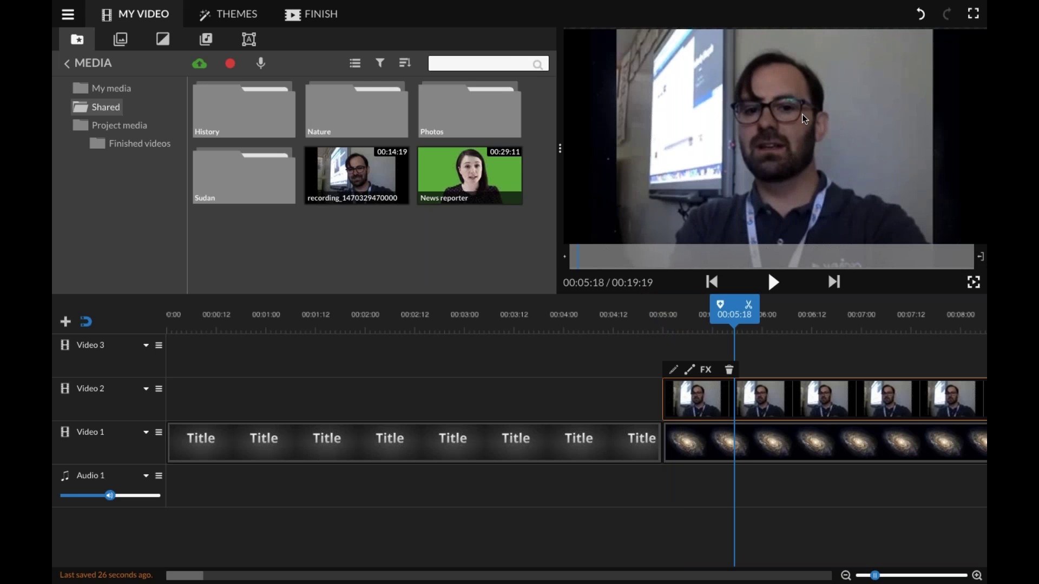
Step: Animate the recording clip from full size to an end scale of 0.25 at x 1518, y 764, and play it back
double_click(706, 402)
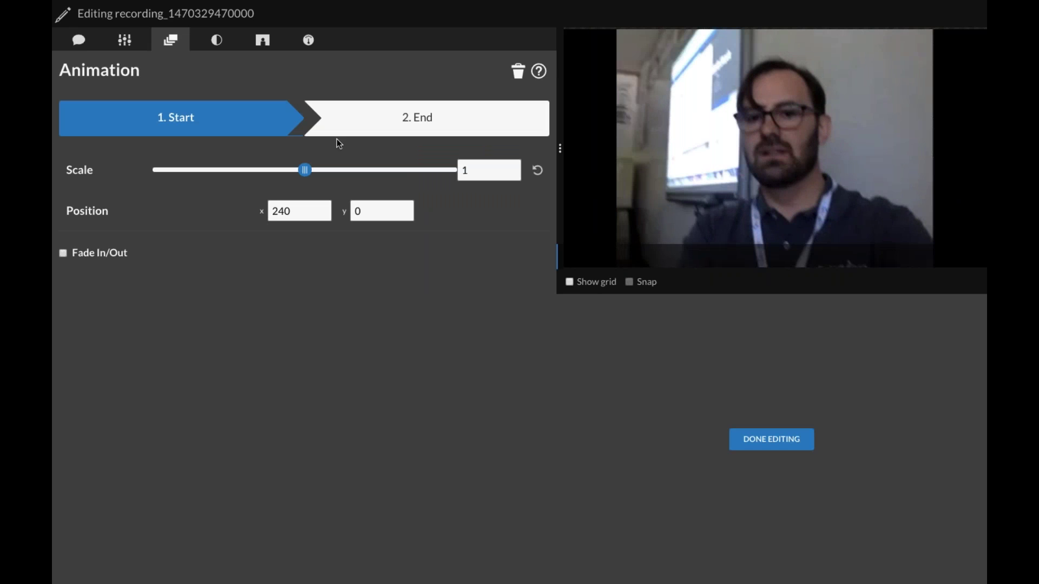
left_click(465, 131)
left_click_drag(305, 170, 190, 171)
left_click_drag(776, 141, 920, 211)
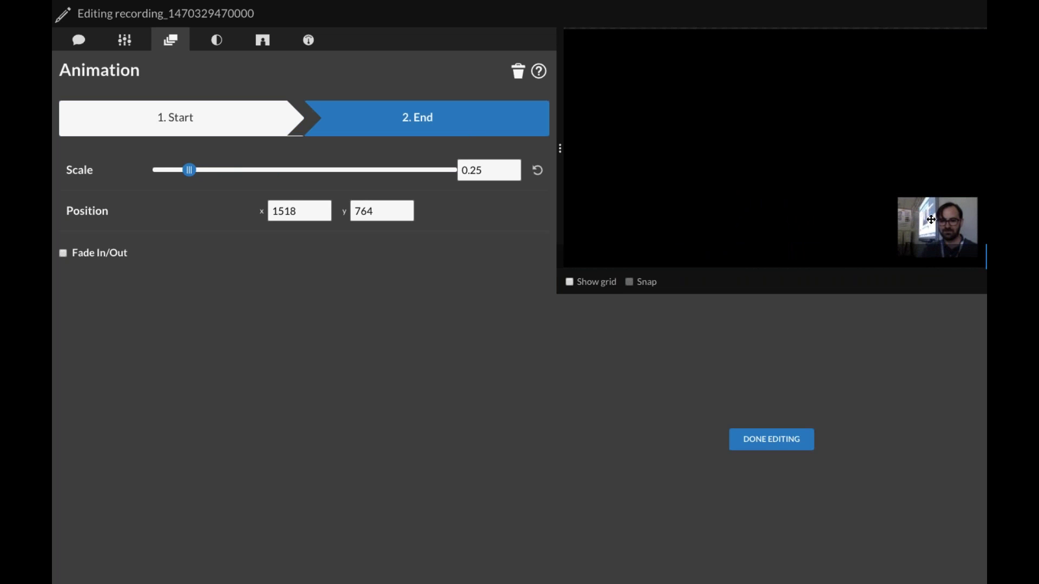
left_click(267, 122)
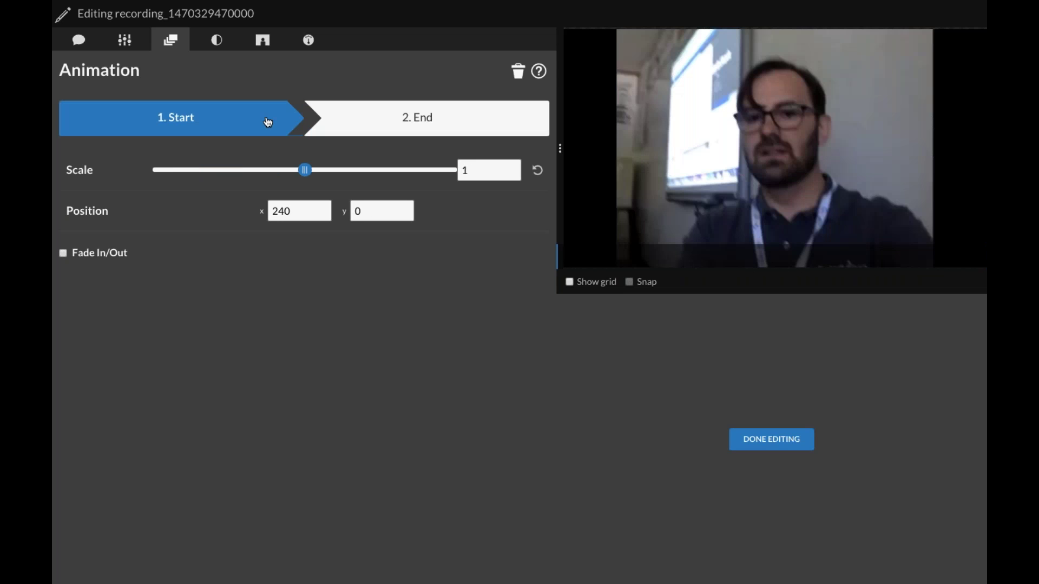
left_click(763, 452)
key("space")
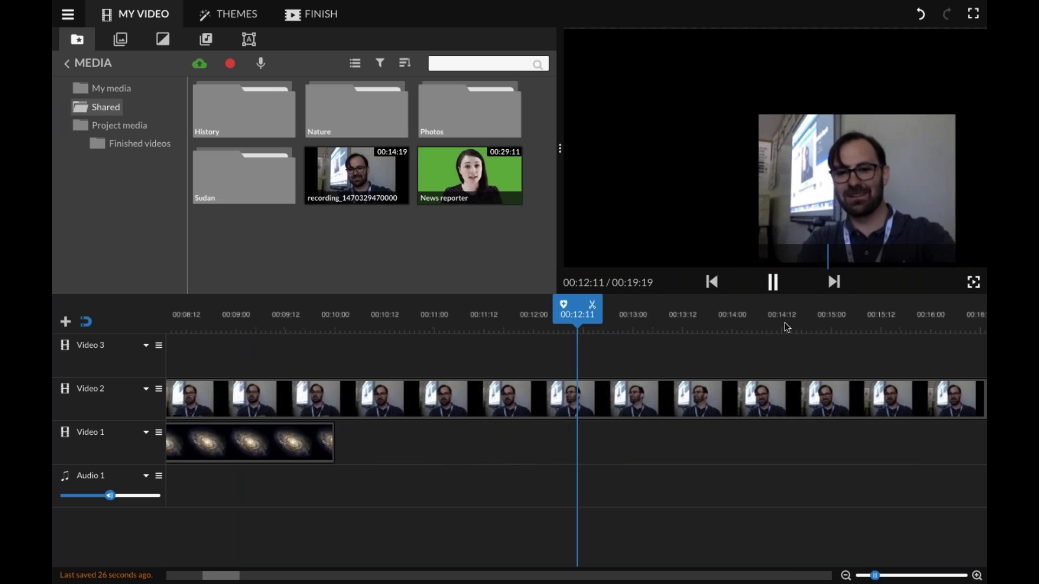
Step: Stop the playback and delete the recording clip from Video 2
left_click(729, 414)
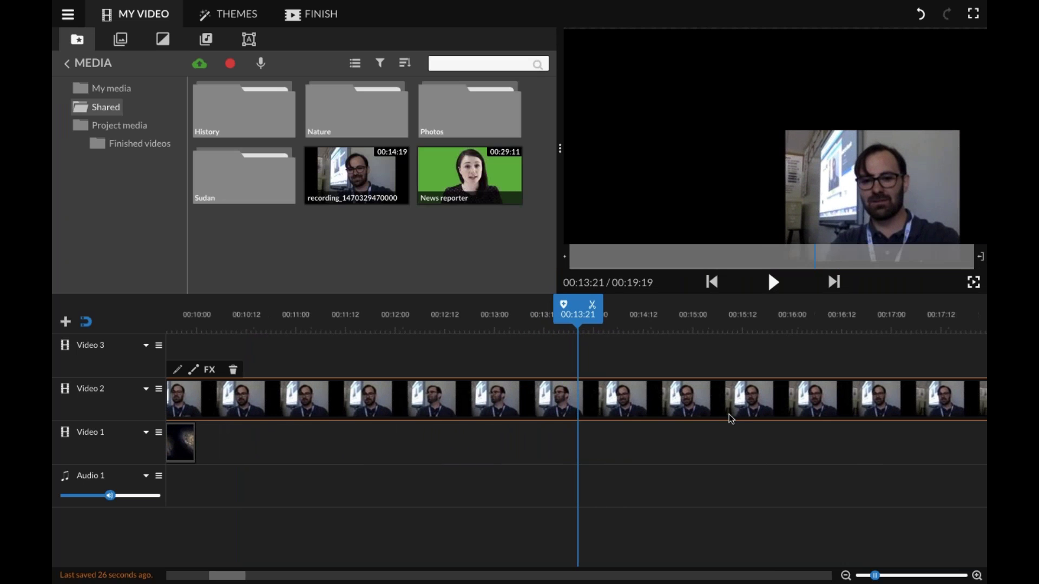
key("Delete")
key("Left")
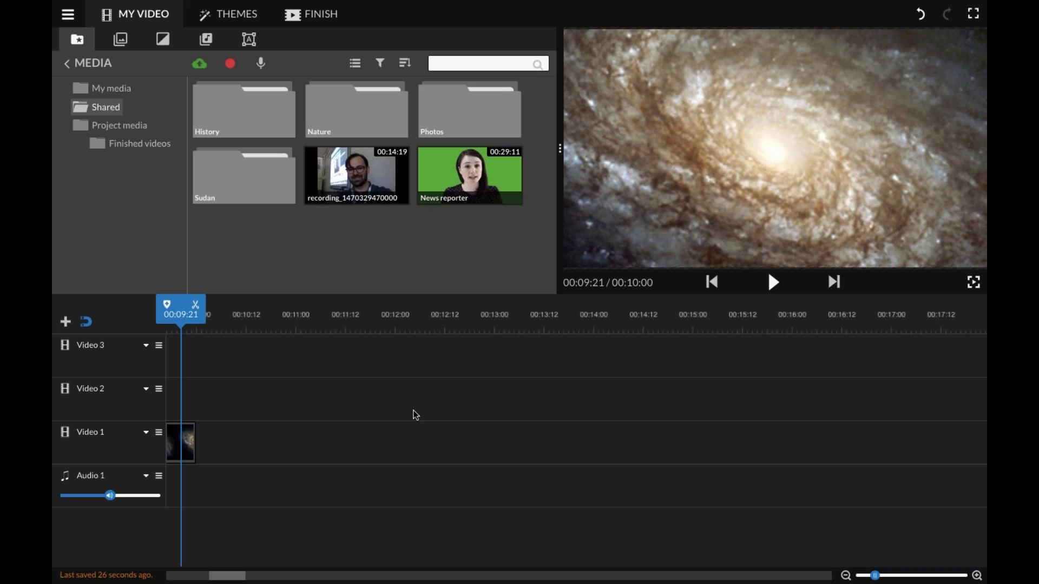
Step: Move the playhead to 00:05:11 to preview the early part of the galaxy clip
scroll(416, 415, "left", 10)
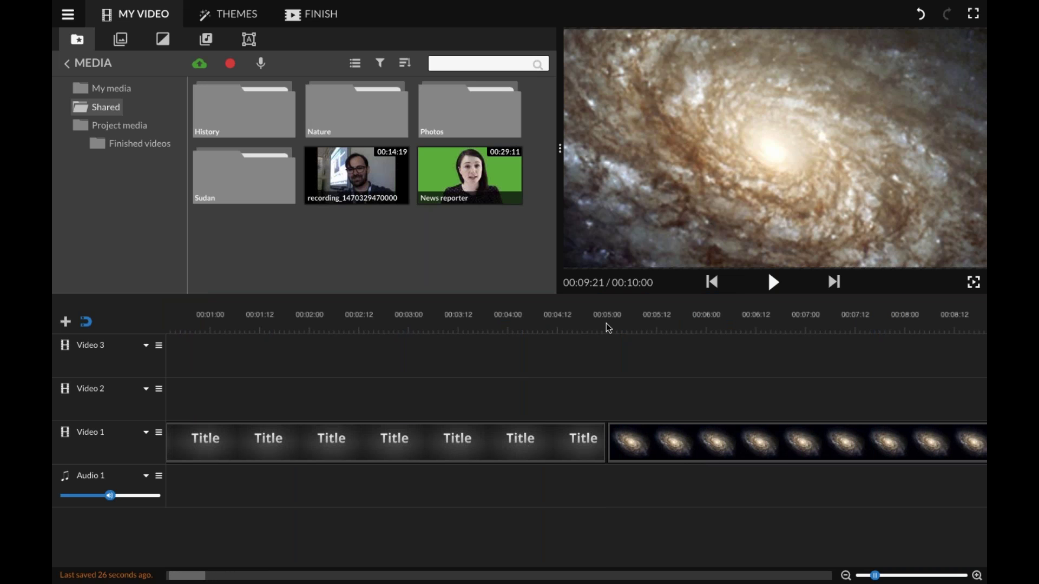
left_click(609, 328)
left_click_drag(611, 319, 658, 328)
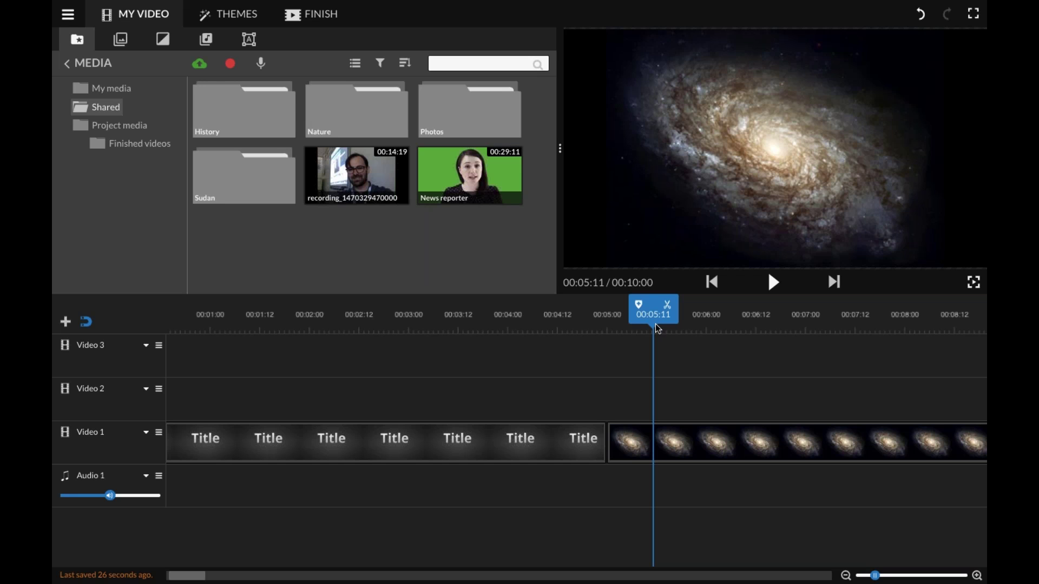
Step: Add a new video track titled Green Screen
mouse_move(80, 351)
left_click(65, 323)
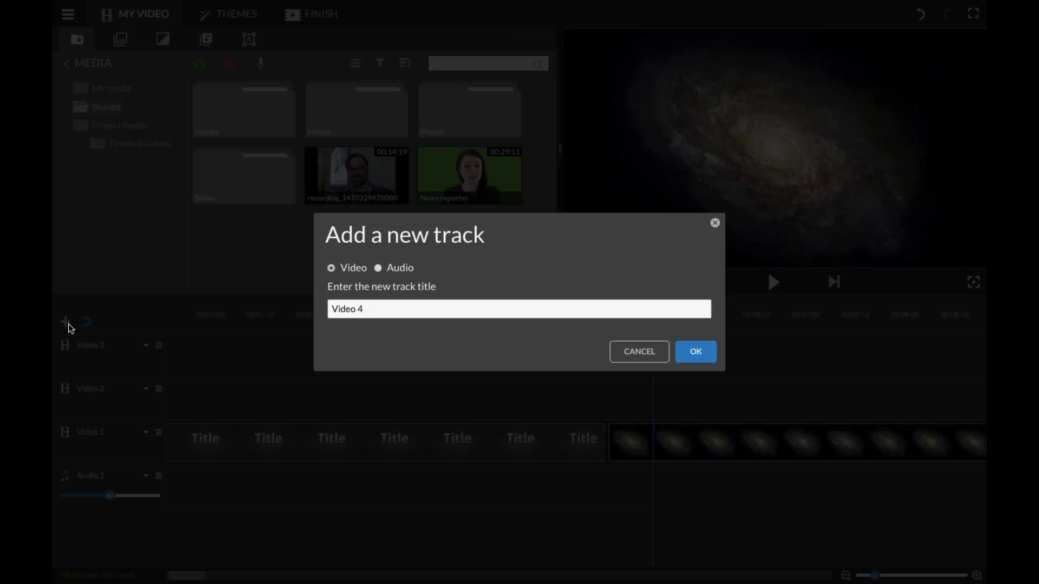
left_click(378, 268)
left_click(332, 268)
left_click_drag(366, 309, 324, 298)
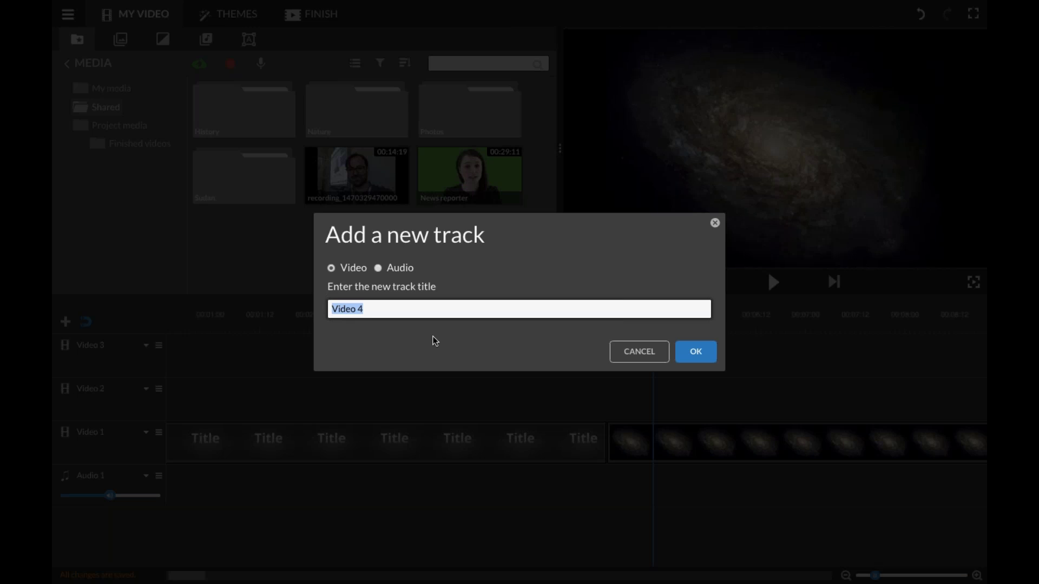
type("Green Screen")
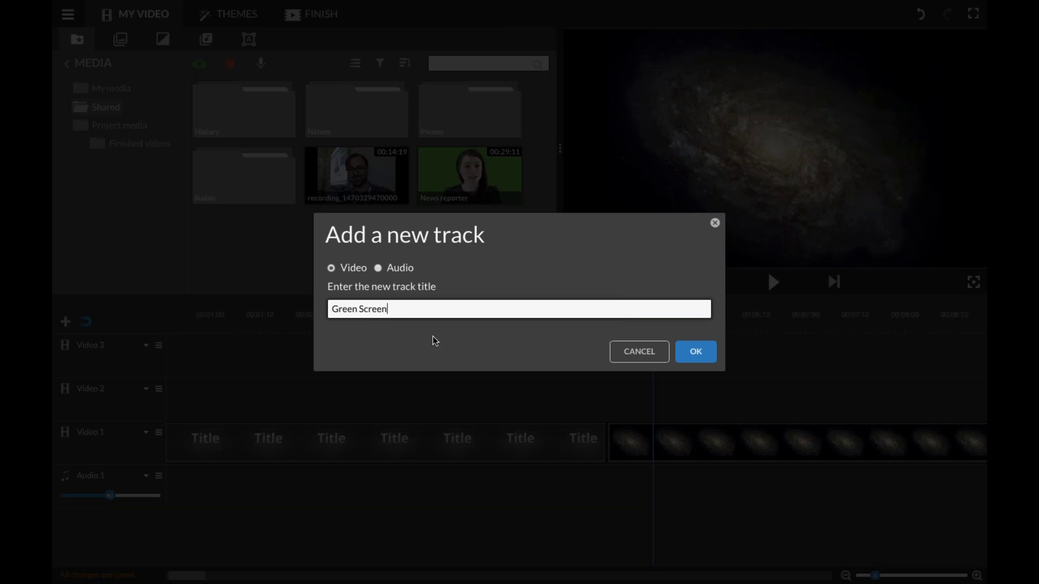
left_click(698, 354)
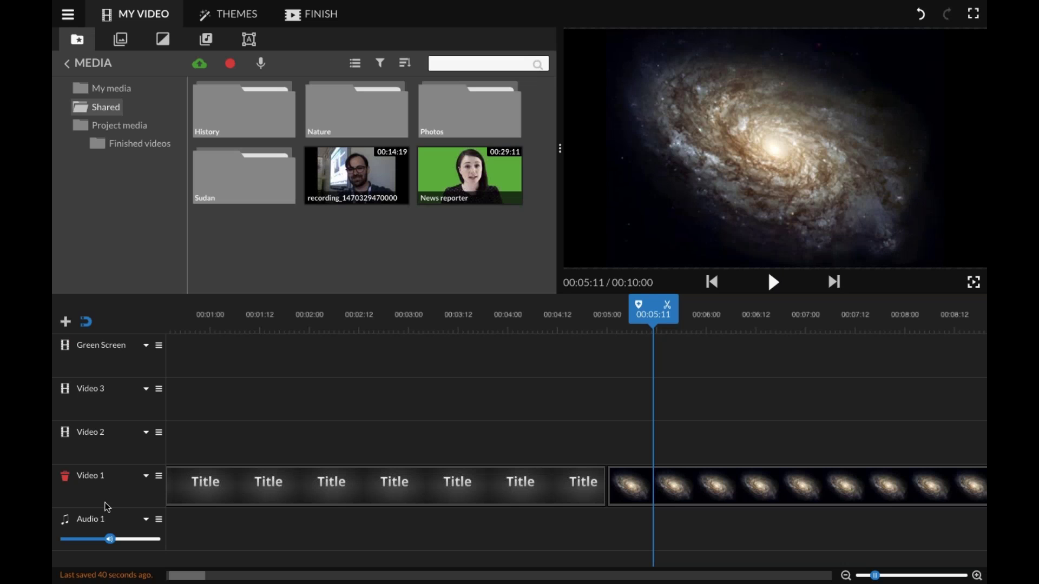
Step: Rename the Video 1 track as Background
left_click(99, 476)
key("ctrl+a")
type("Main")
key("Return")
left_click(81, 482)
key("ctrl+a")
type("Background")
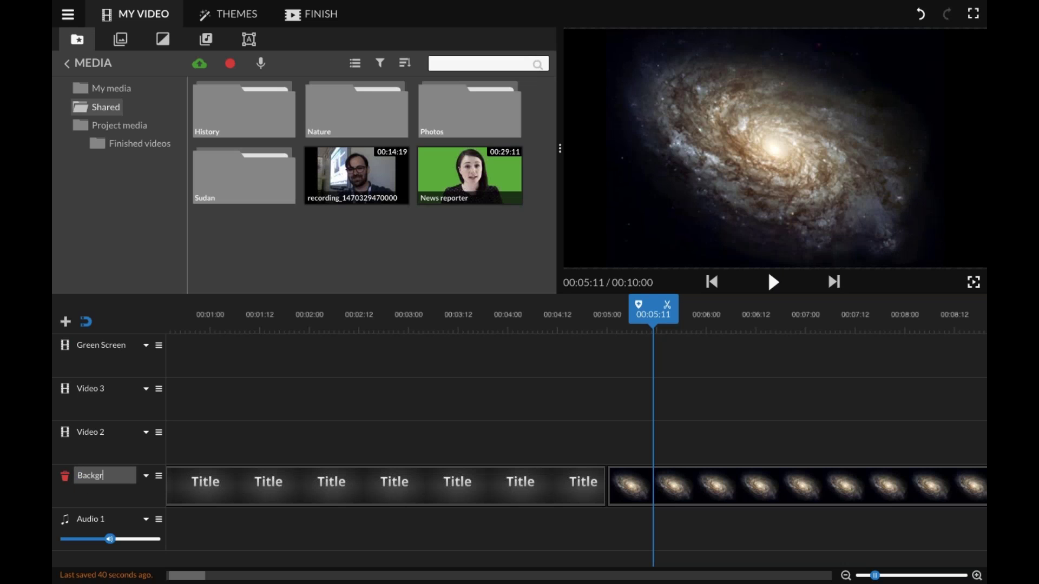
key("Return")
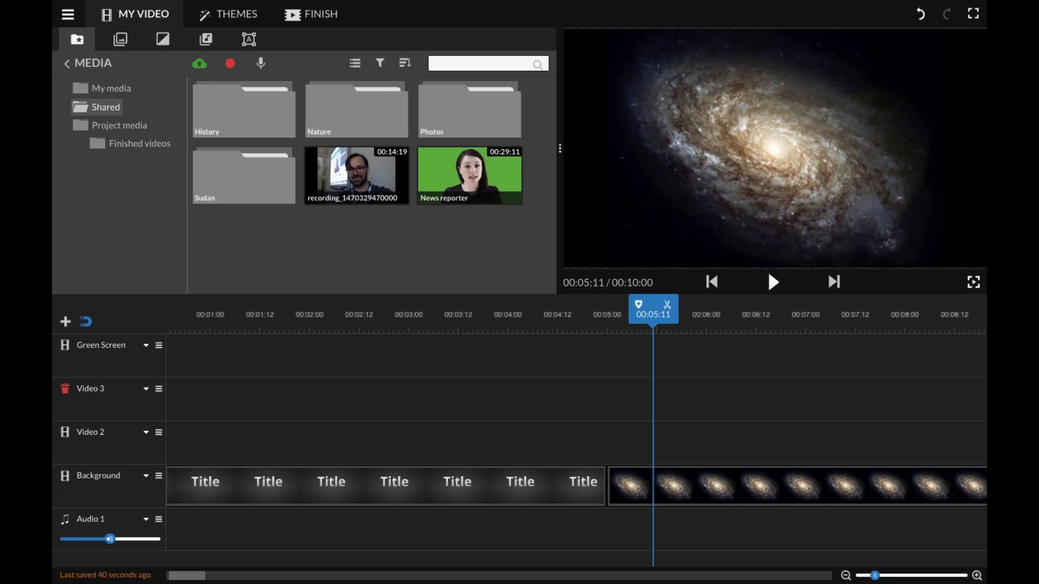
double_click(99, 398)
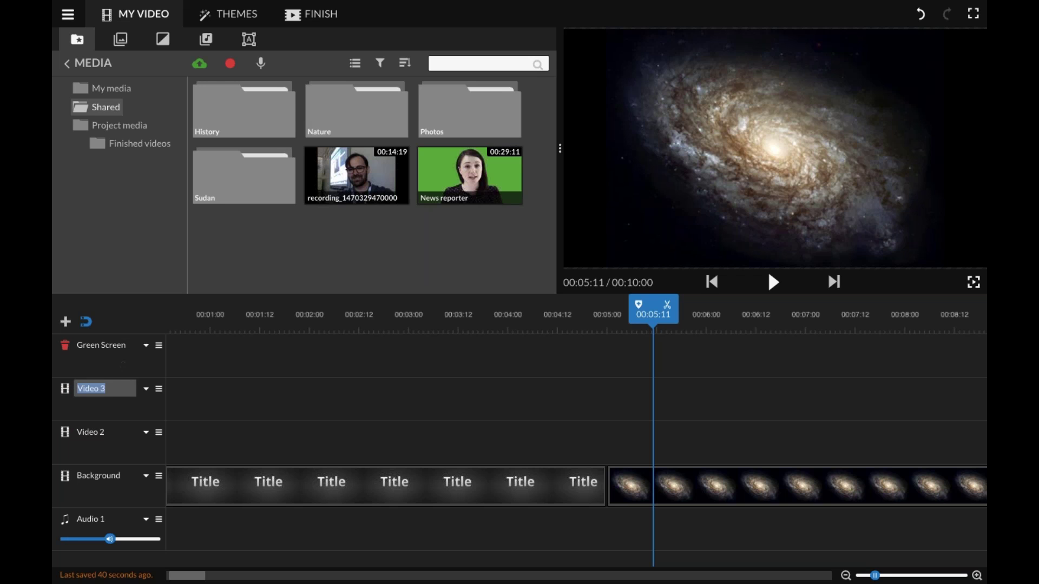
key("Return")
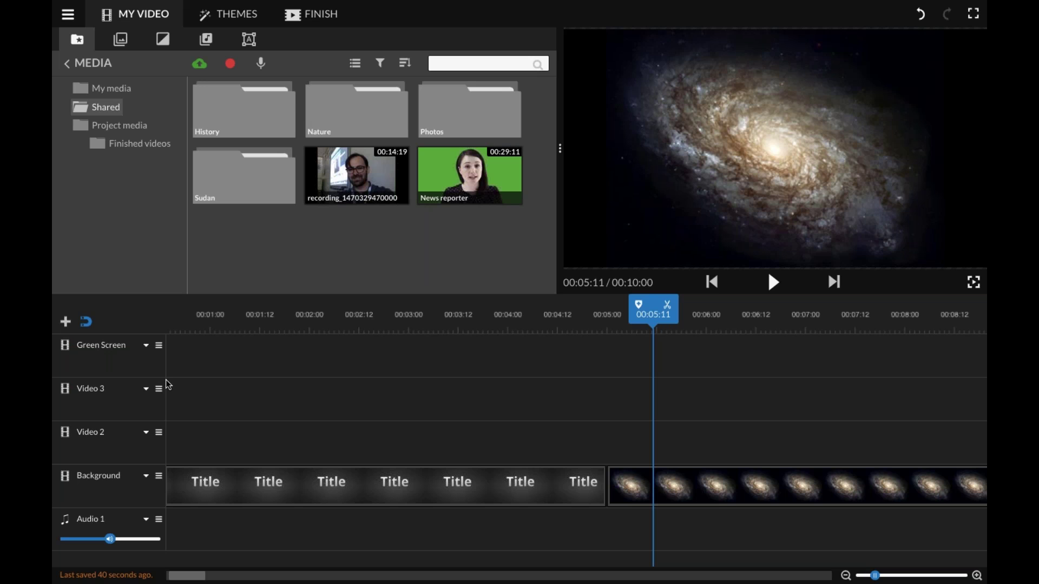
Step: Move the title and galaxy clips together up to Video 3 and back down to the Background track
left_click(631, 484)
left_click(390, 510)
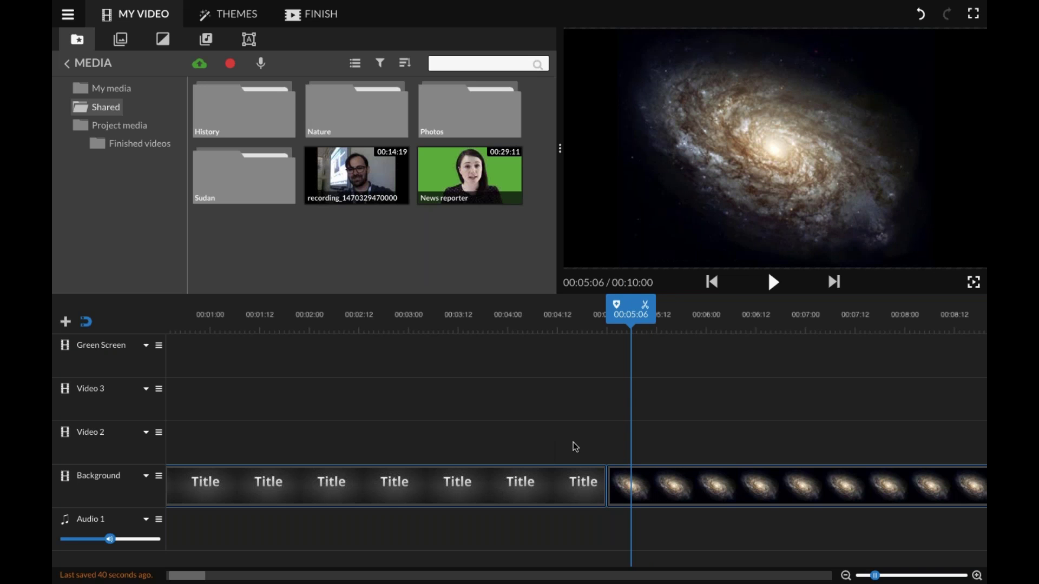
left_click_drag(424, 487, 454, 403)
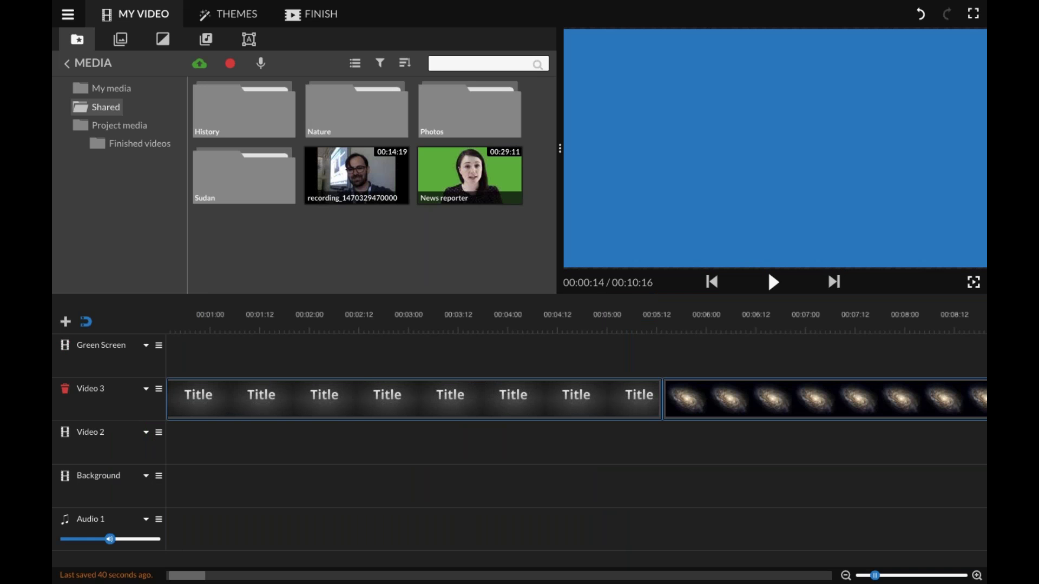
left_click_drag(351, 419, 348, 485)
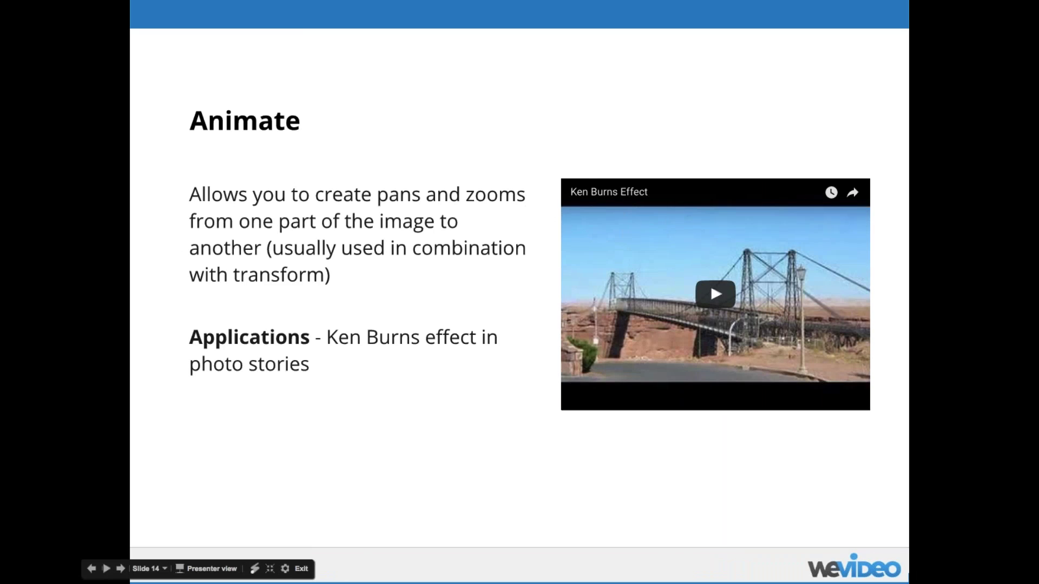
key("Right")
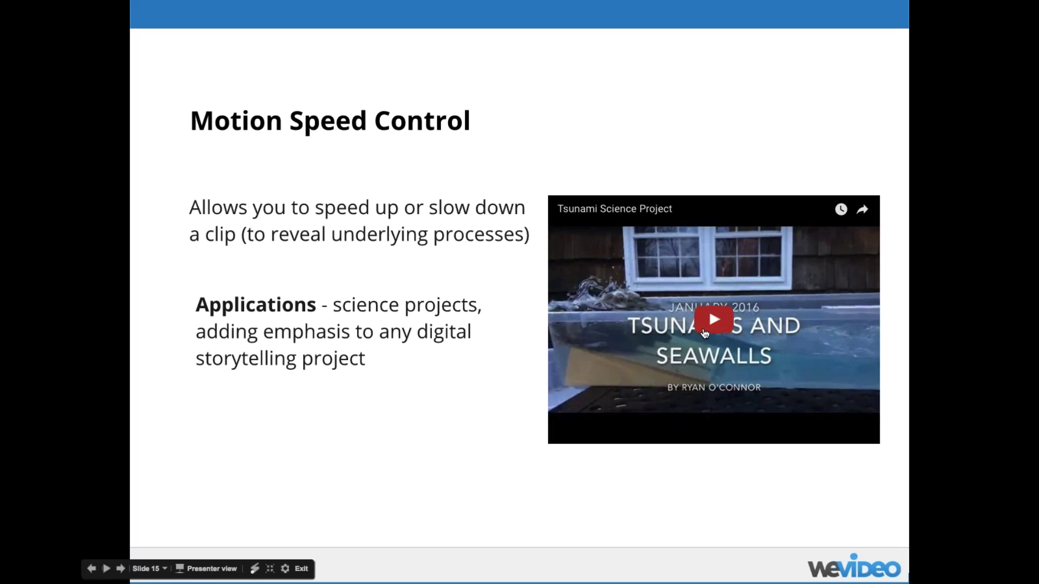
left_click(711, 325)
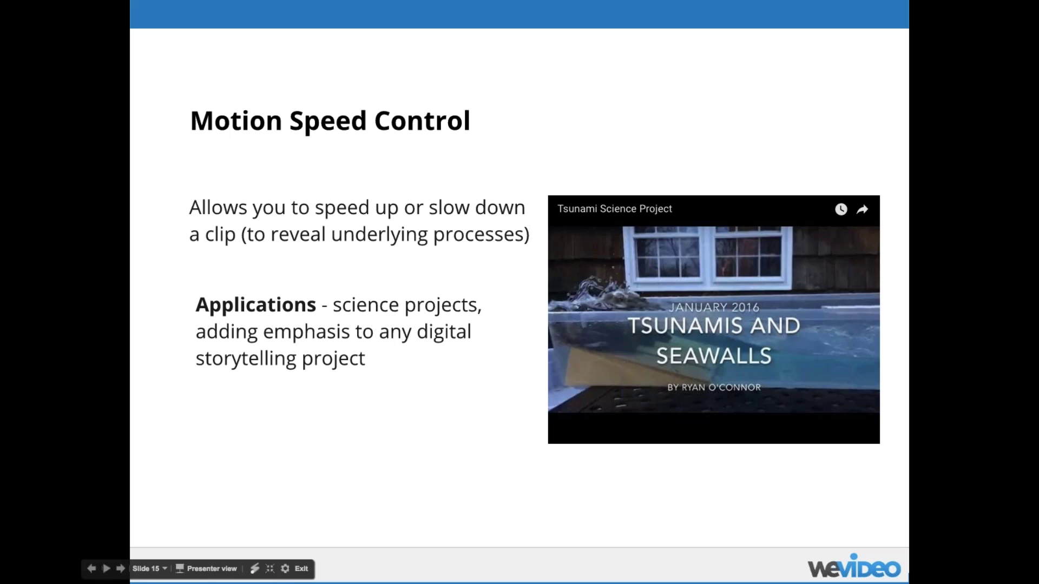
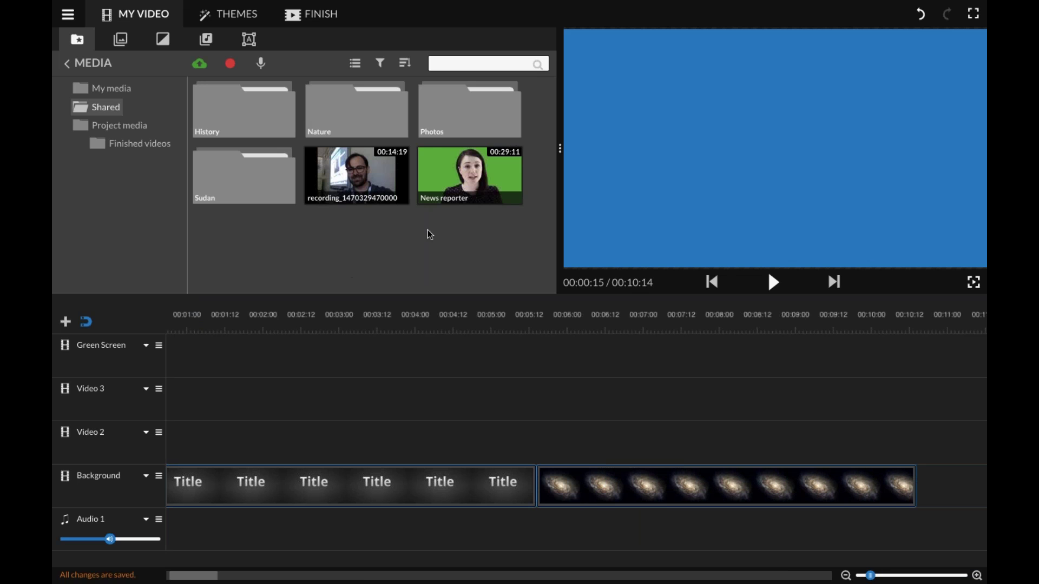
Step: Look through the contents of My media for a clip to use
left_click(103, 88)
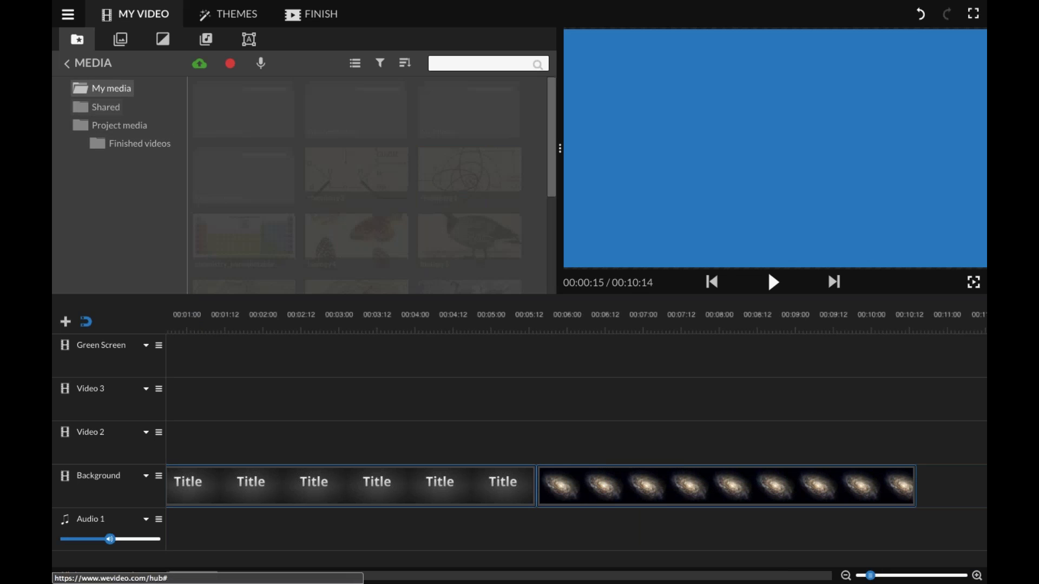
scroll(306, 247, "down", 3)
scroll(306, 248, "down", 2)
scroll(335, 178, "up", 6)
left_click(360, 115)
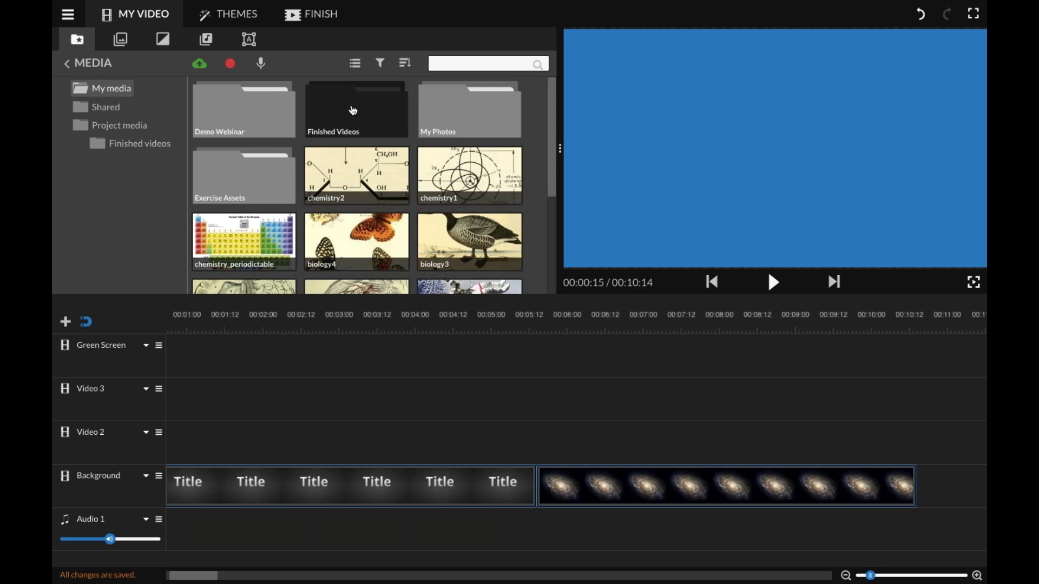
Step: Open the Videos folder within the shared History and Lincoln folders and find the Highways clip
left_click(122, 107)
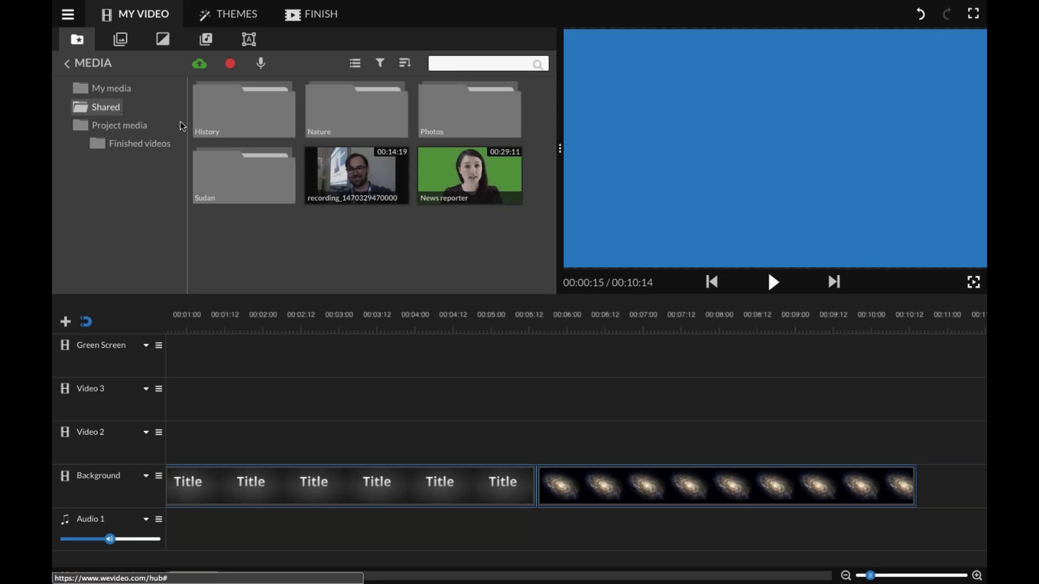
double_click(261, 108)
double_click(339, 120)
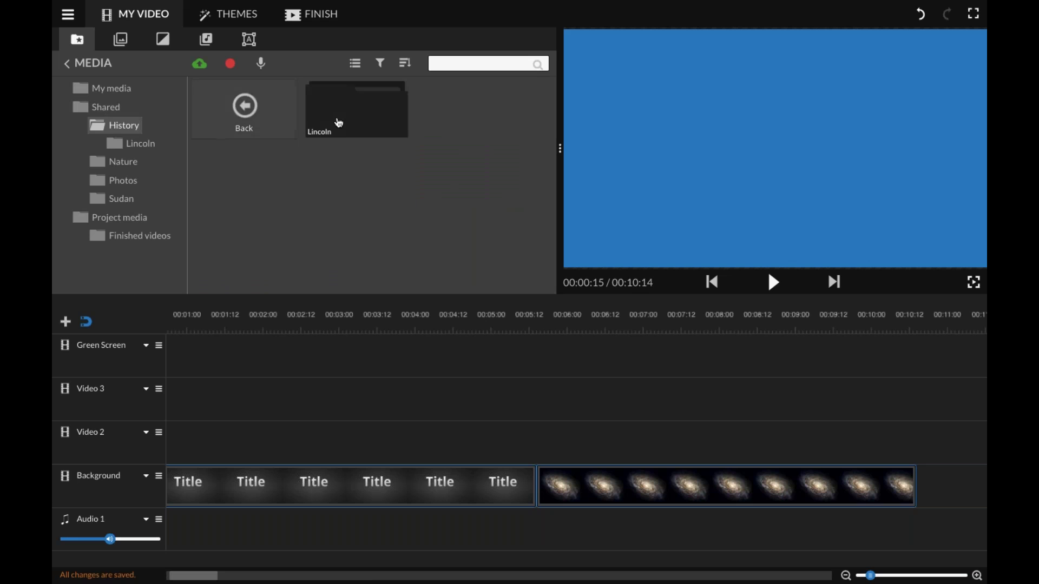
left_click(377, 124)
double_click(377, 124)
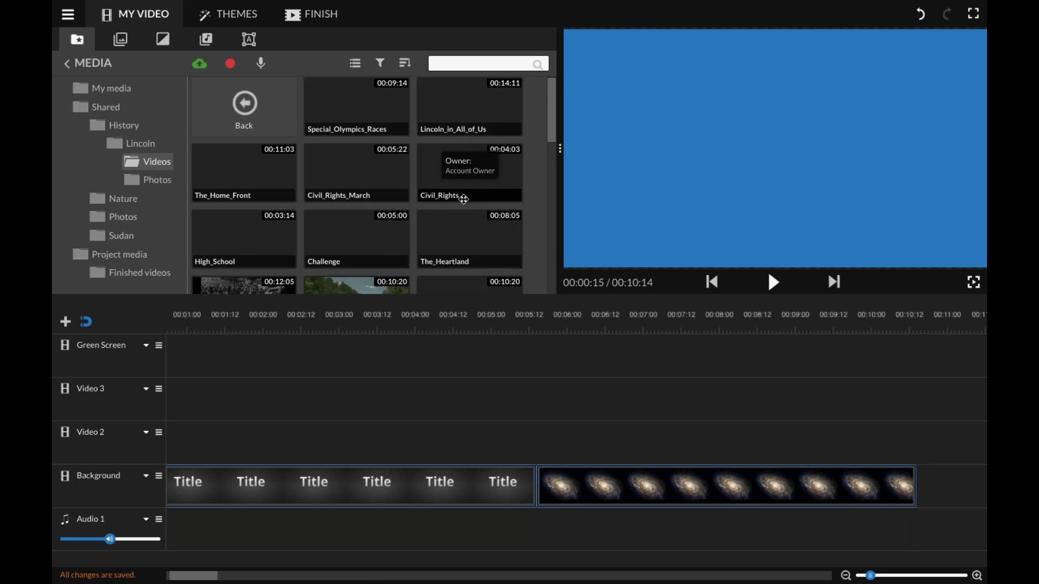
scroll(465, 199, "down", 3)
scroll(464, 184, "down", 1)
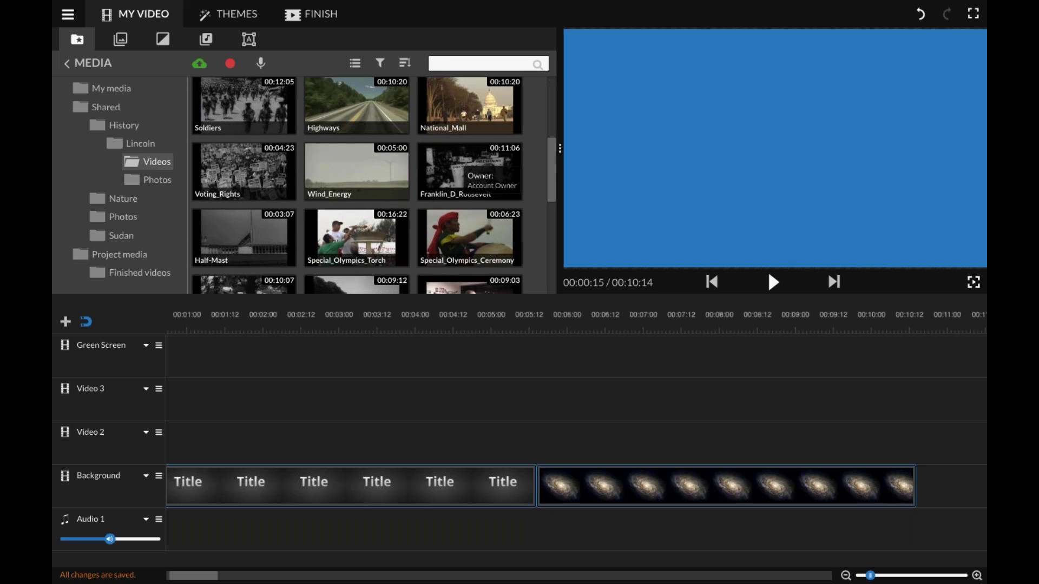
scroll(464, 184, "up", 1)
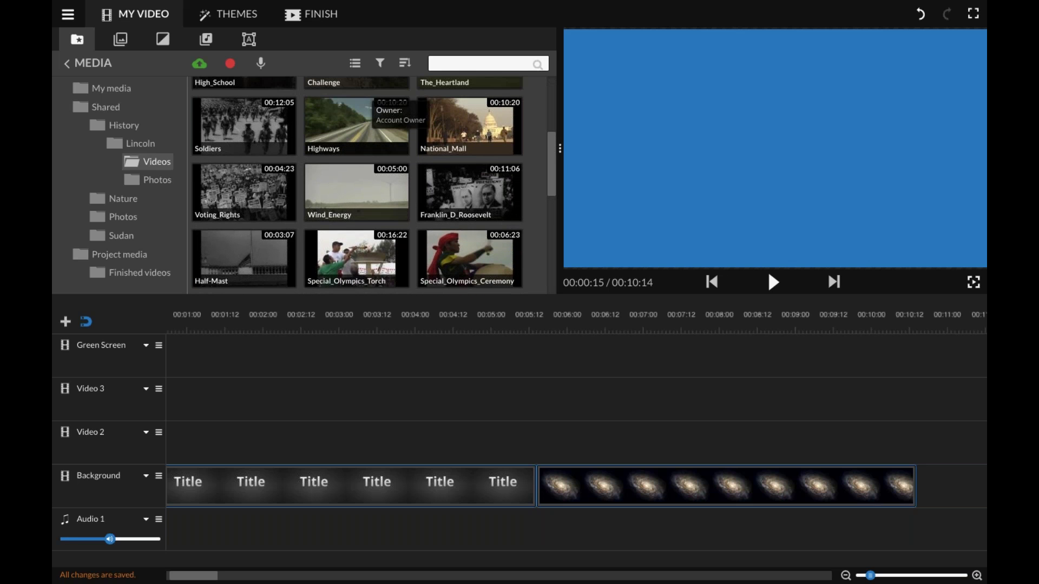
Step: Add the Highways clip to Video 2, preview it, and move it onto the Background track directly after the galaxy clip
left_click_drag(338, 124, 557, 456)
key("space")
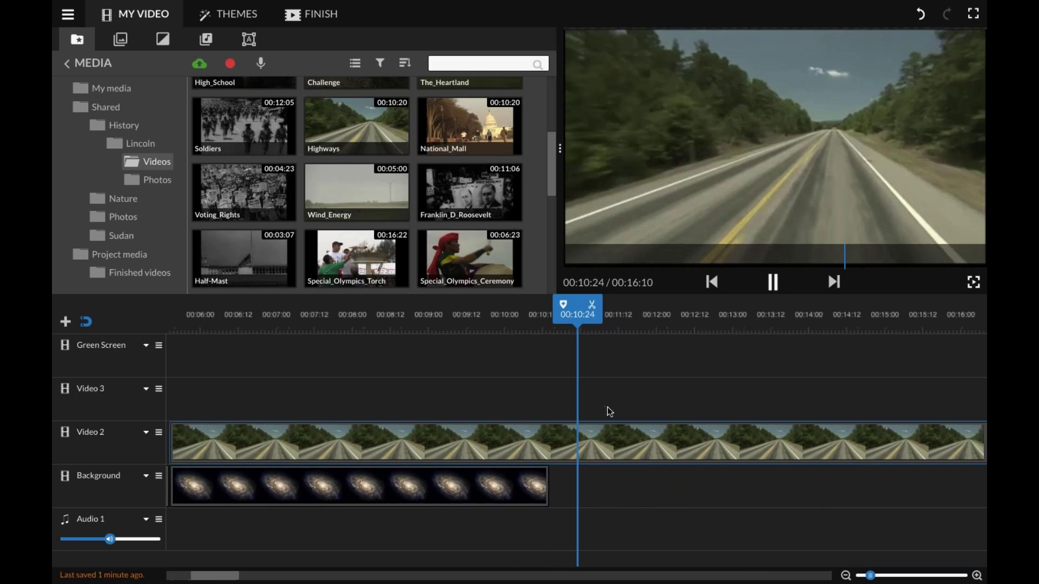
left_click_drag(497, 430, 887, 493)
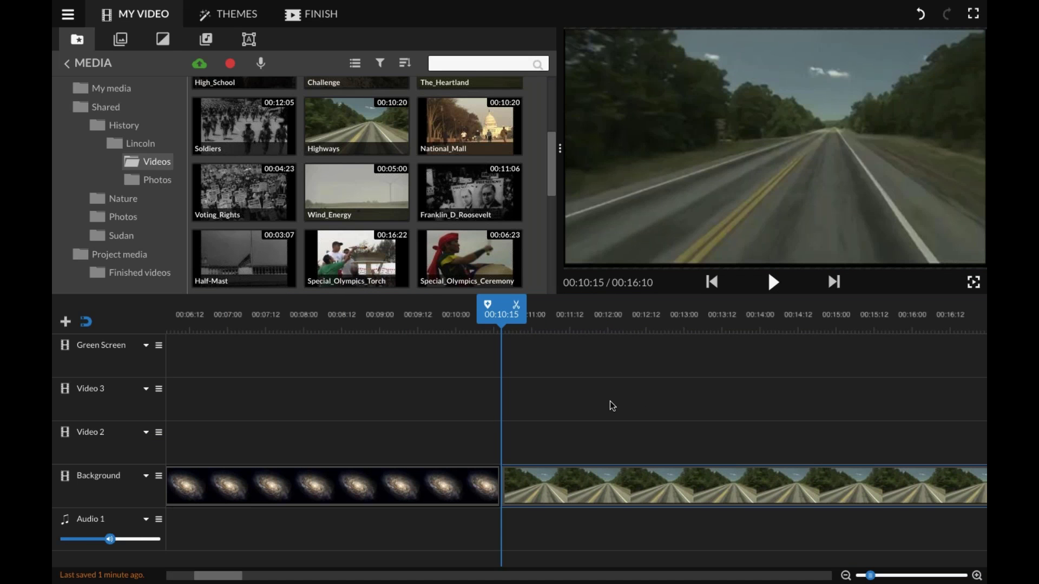
Step: Open the Highways clip for editing and rotate it counterclockwise twice in the Transform settings
left_click(605, 478)
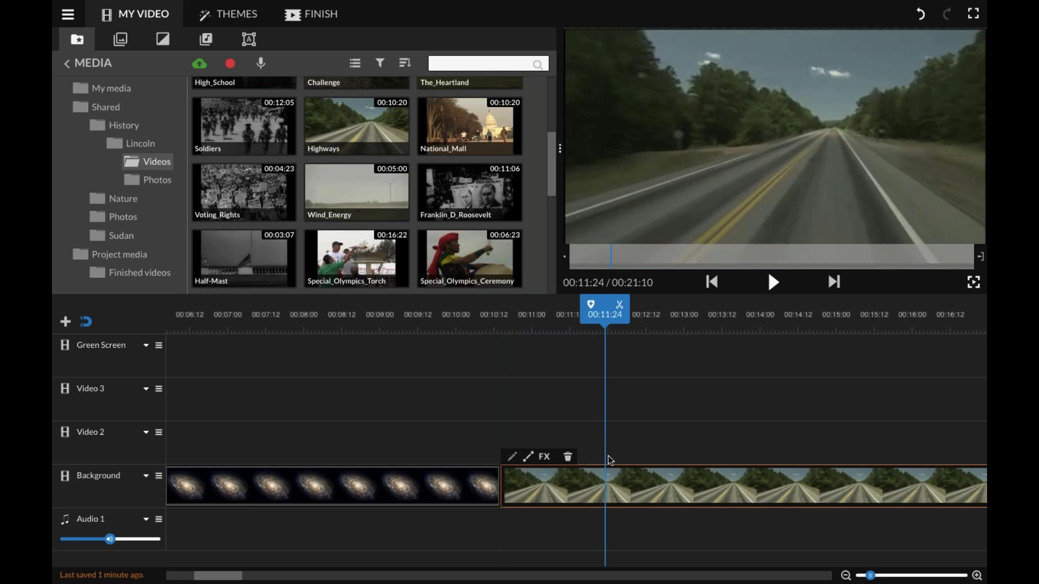
double_click(609, 494)
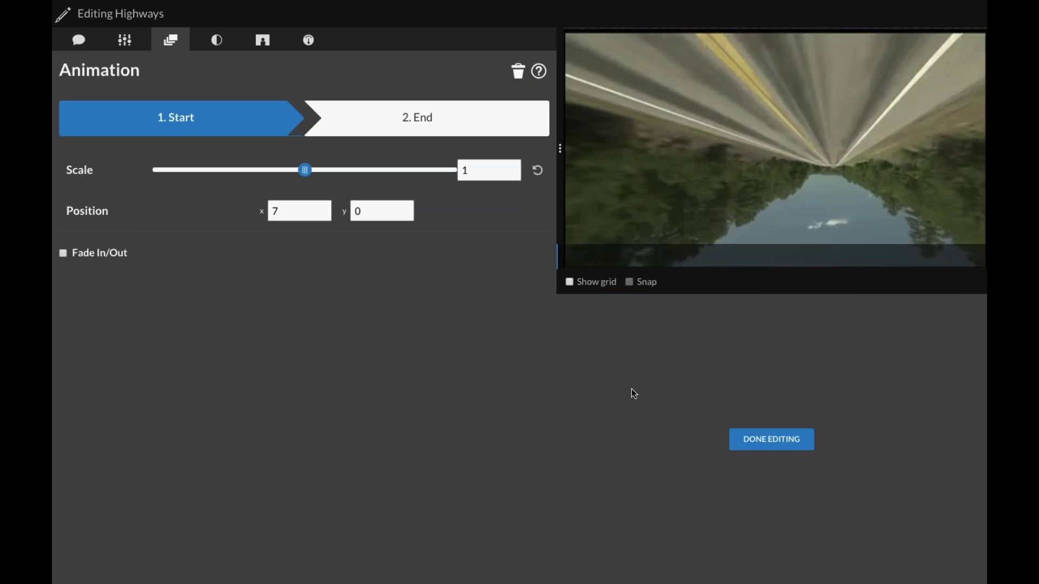
left_click(79, 40)
left_click(124, 39)
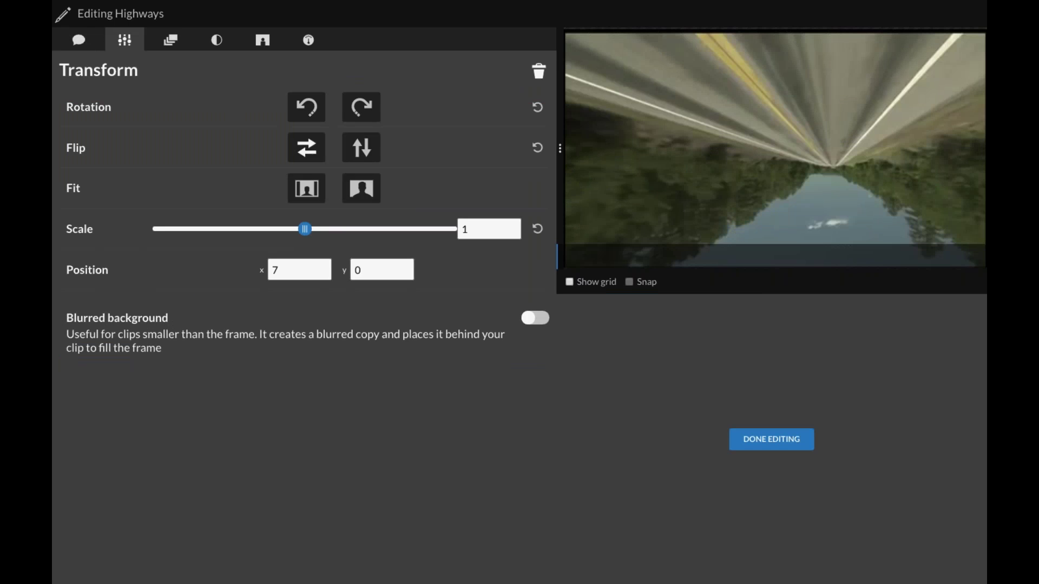
left_click(309, 111)
left_click(308, 111)
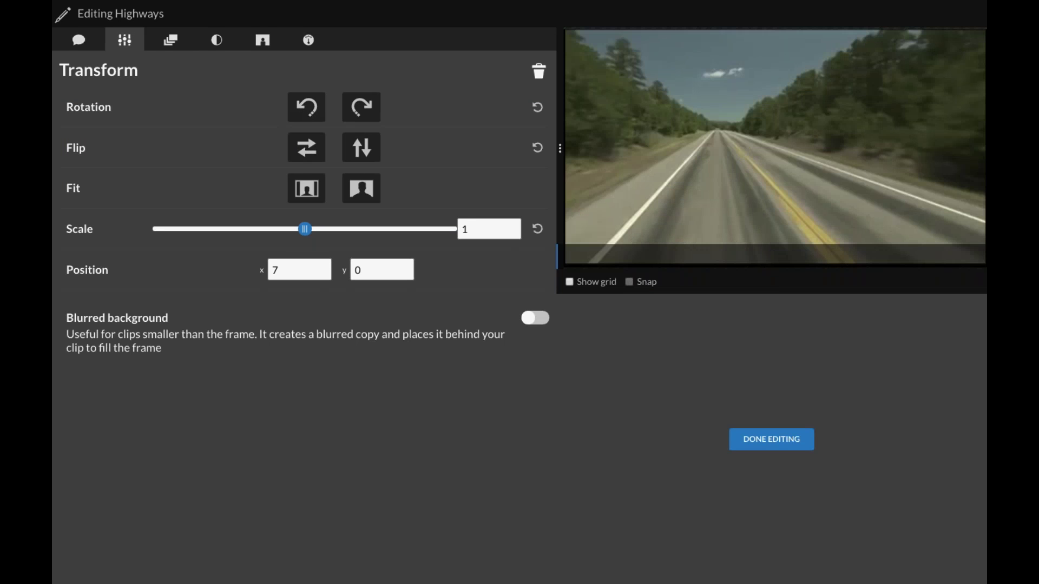
Step: Set the speed of the whole Highways clip to the fastest value, 10x
left_click(311, 44)
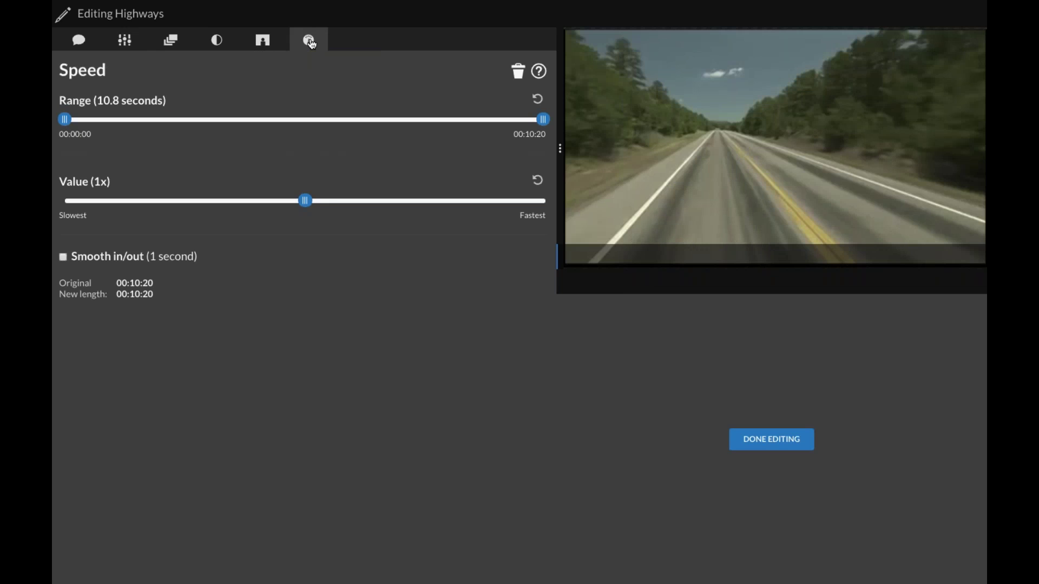
left_click_drag(305, 201, 529, 211)
mouse_move(540, 211)
left_mouse_down()
mouse_move(361, 184)
mouse_move(68, 204)
mouse_move(547, 208)
left_mouse_up()
left_click_drag(546, 208, 547, 208)
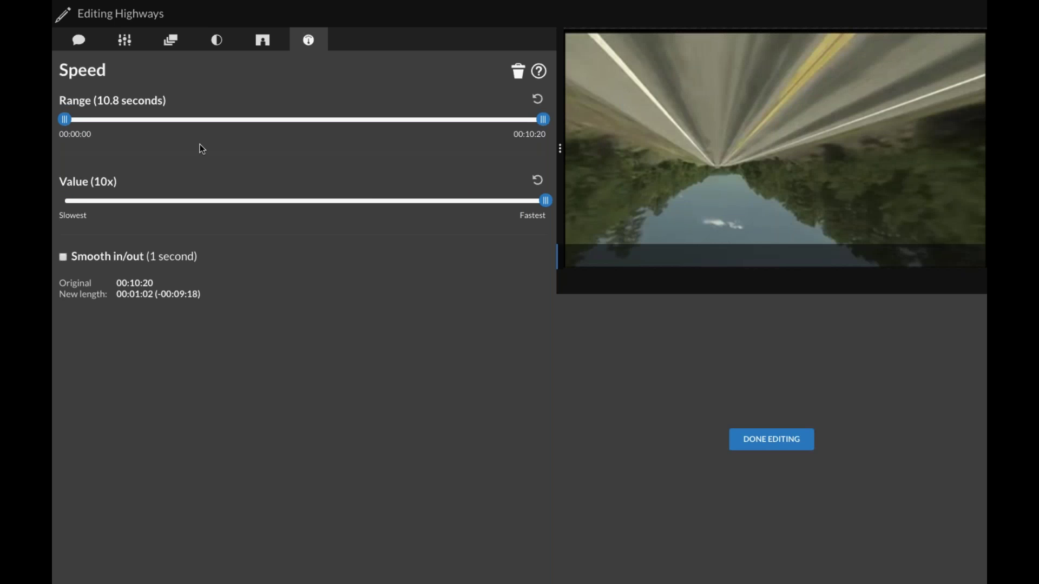
Step: Rotate the Highways clip two more turns counterclockwise so it is upright, and finish editing it
left_click(132, 42)
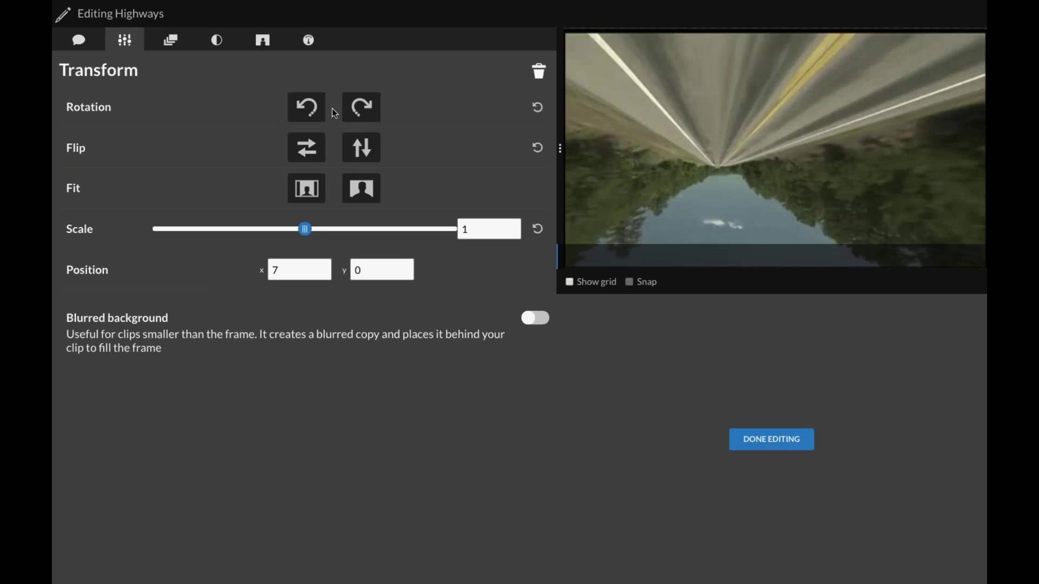
left_click(307, 107)
left_click(307, 107)
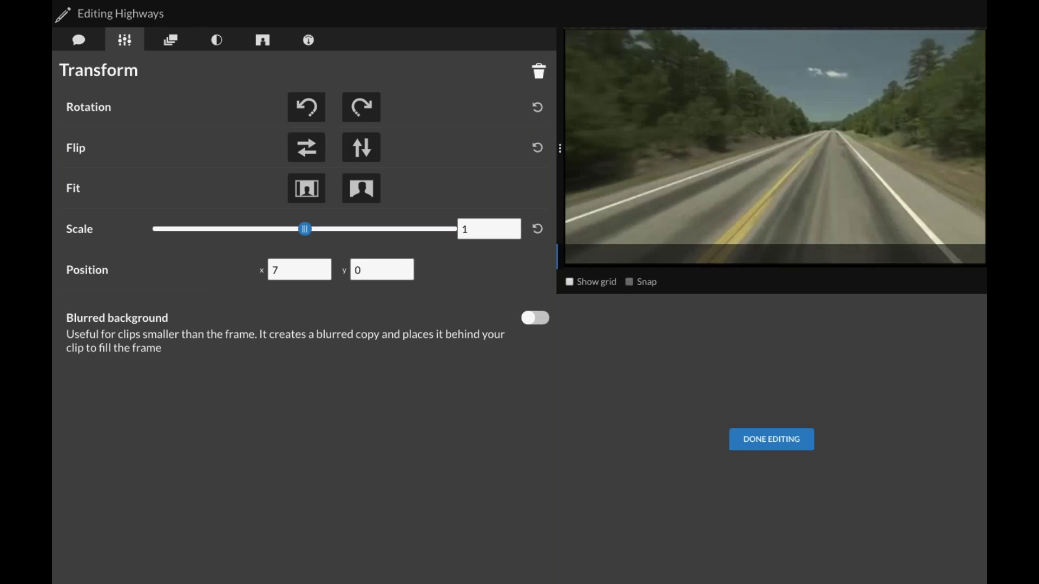
left_click(790, 451)
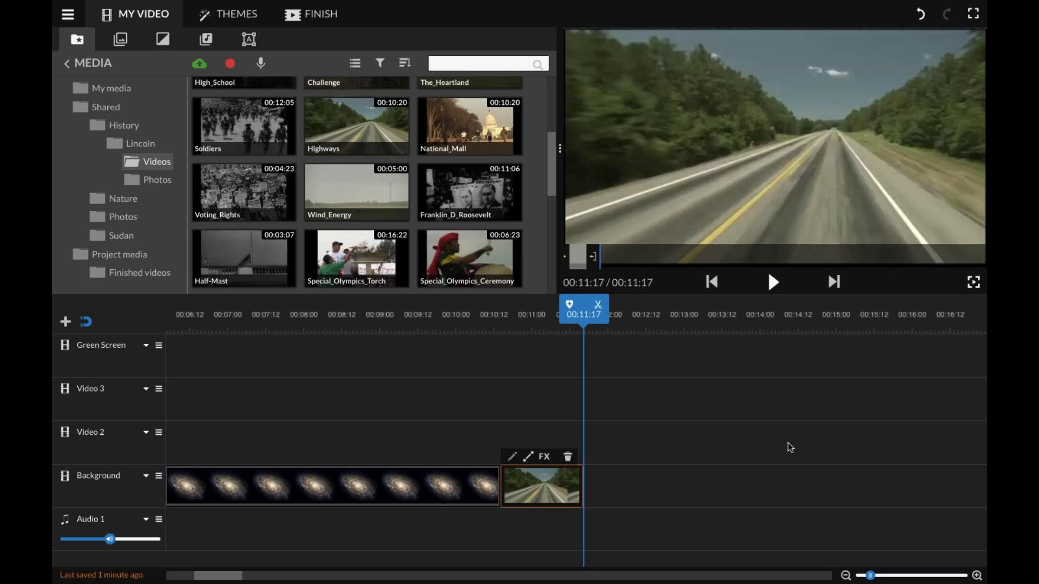
Step: Play back the sped-up Highways clip repeatedly from its start on the Background track
left_click_drag(590, 313, 507, 326)
key("space")
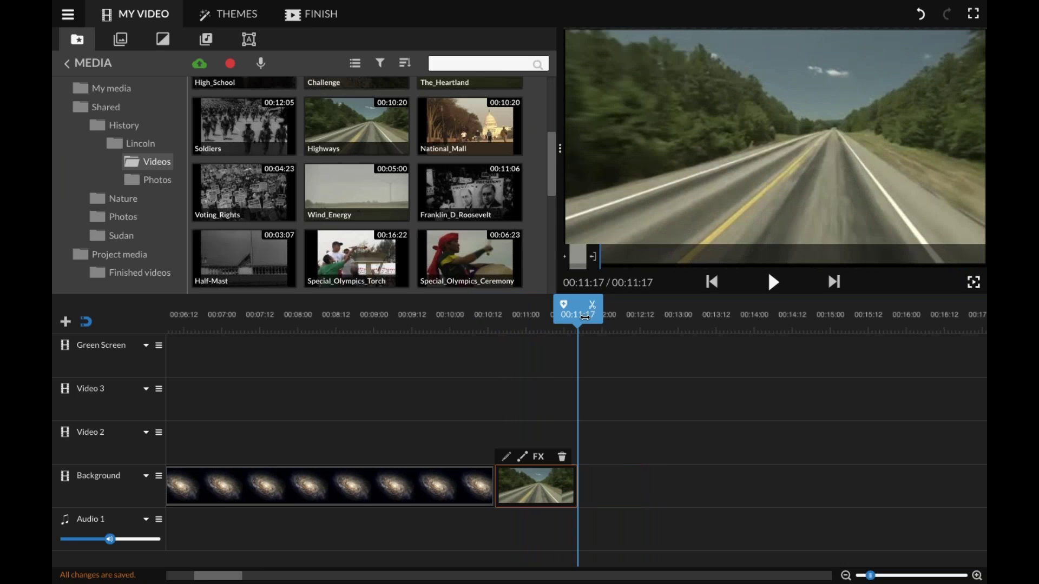
left_click(508, 328)
left_click_drag(508, 328, 496, 333)
key("space")
left_click_drag(563, 312, 504, 311)
mouse_move(536, 482)
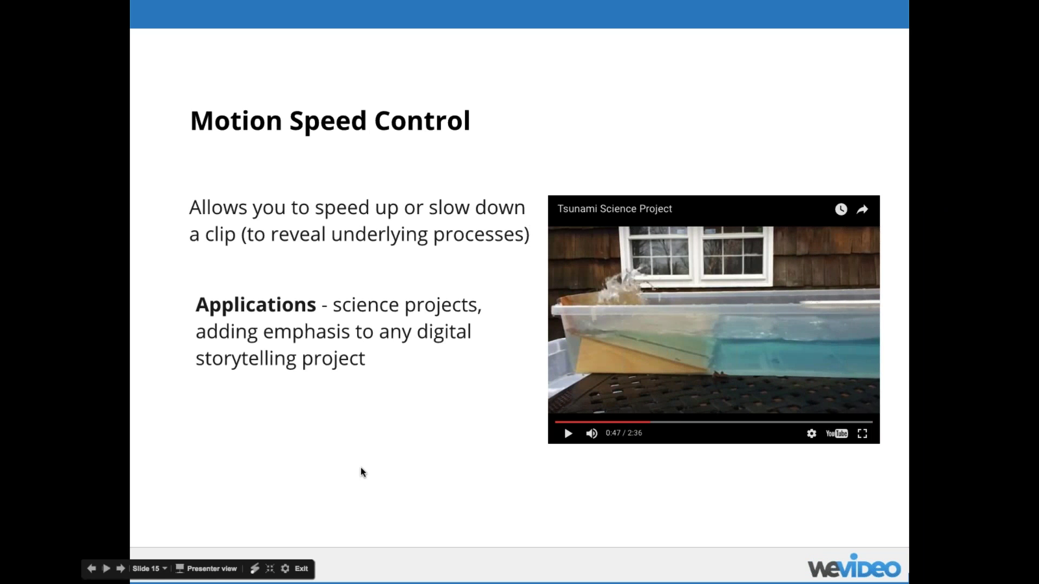
left_click(362, 473)
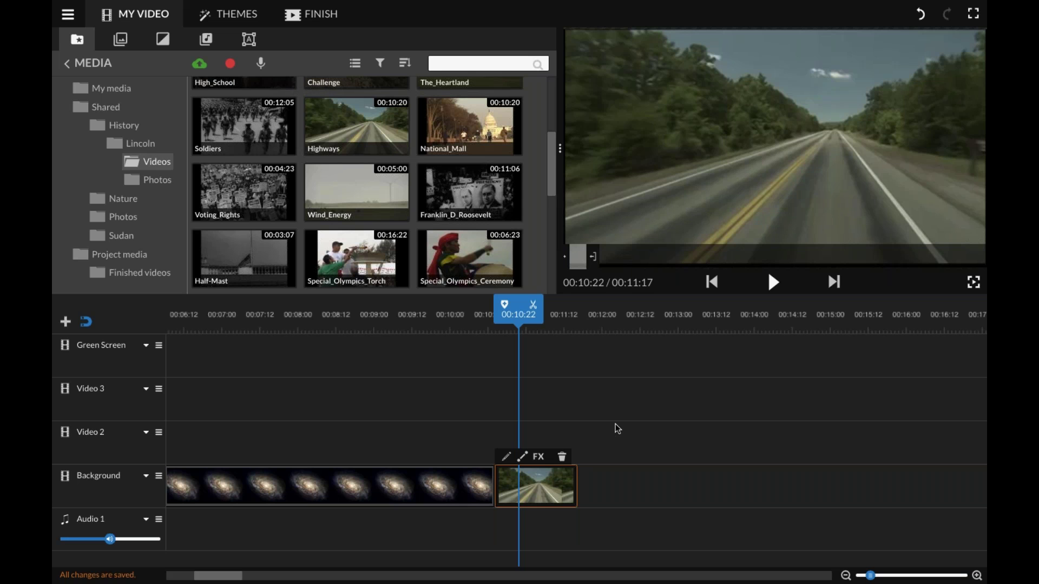
Step: Open the screen recorder, try its Record Audio option off and on, and close it without recording
left_click(230, 66)
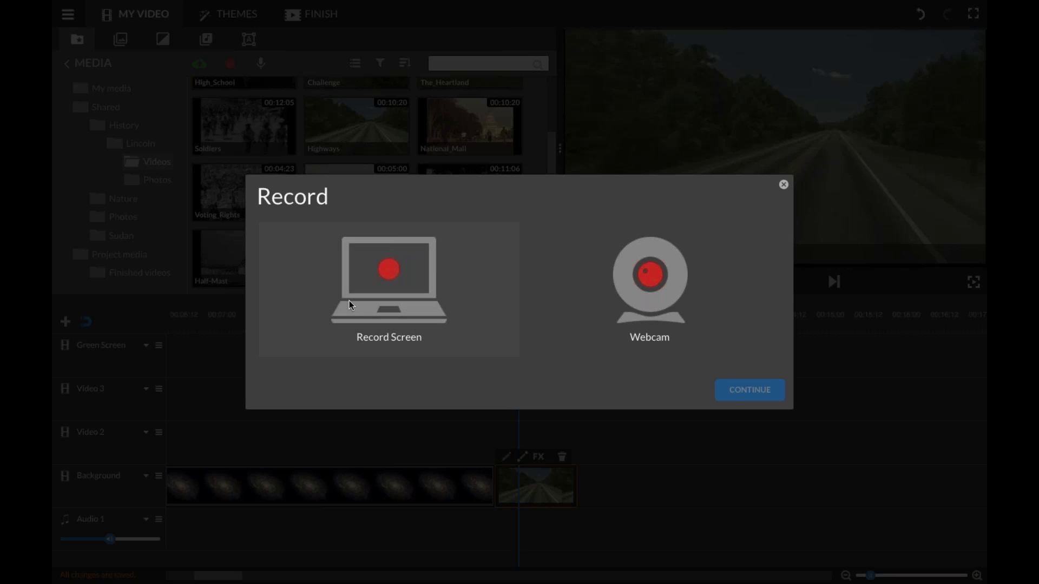
left_click(606, 277)
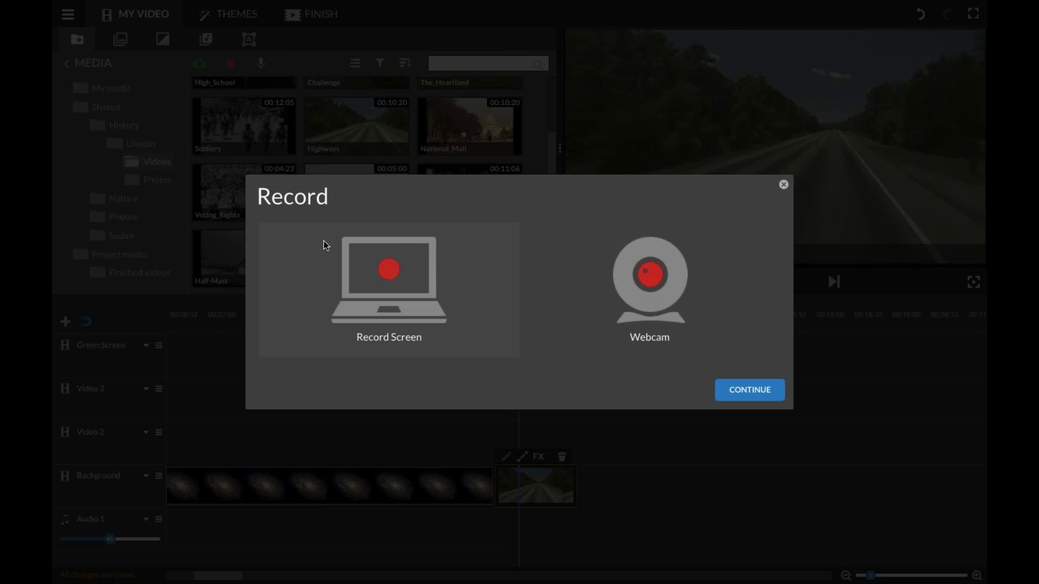
left_click(750, 389)
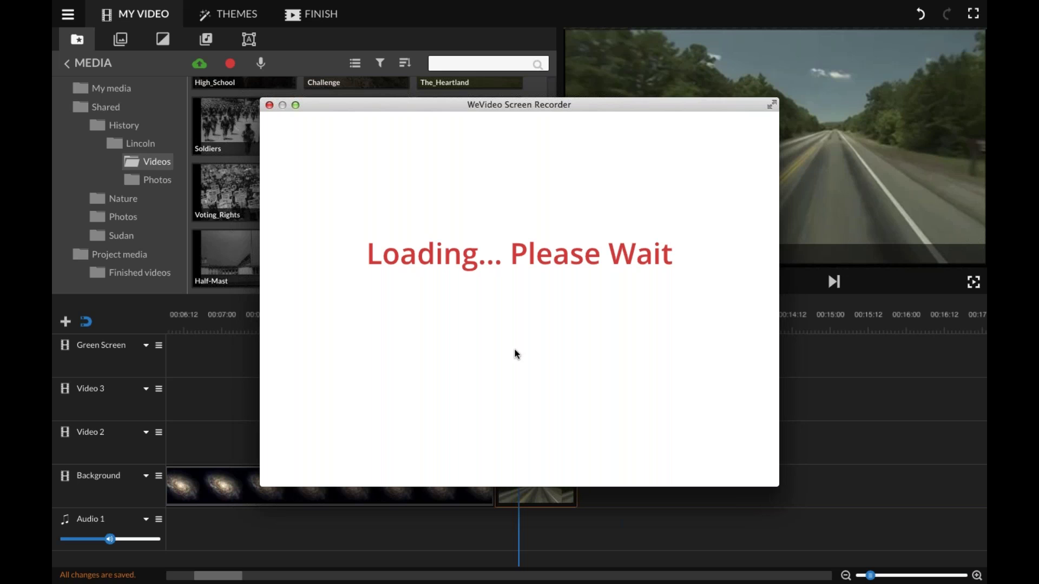
left_click_drag(481, 110, 480, 97)
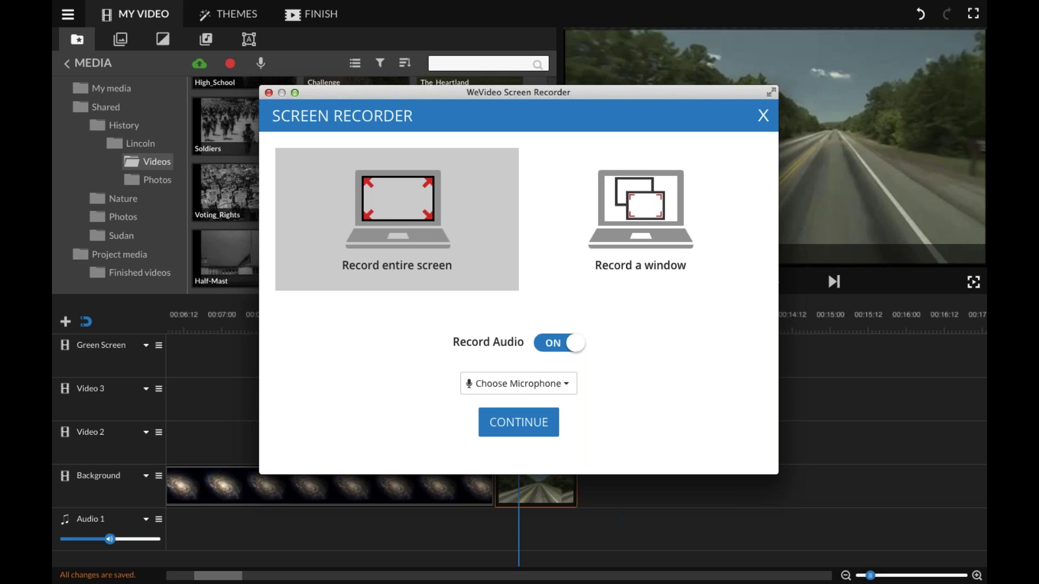
left_click(546, 345)
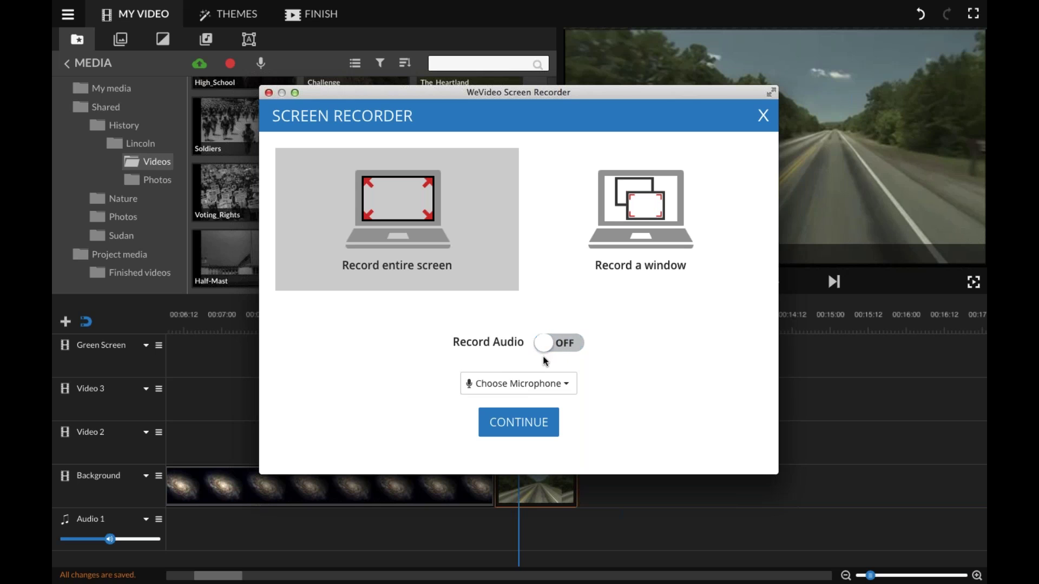
left_click(546, 345)
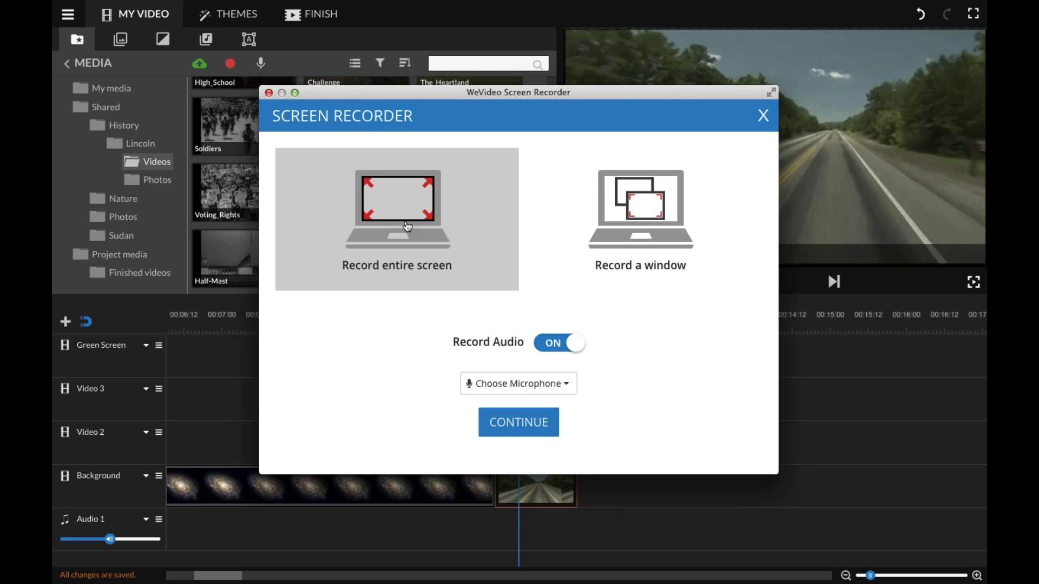
left_click(763, 115)
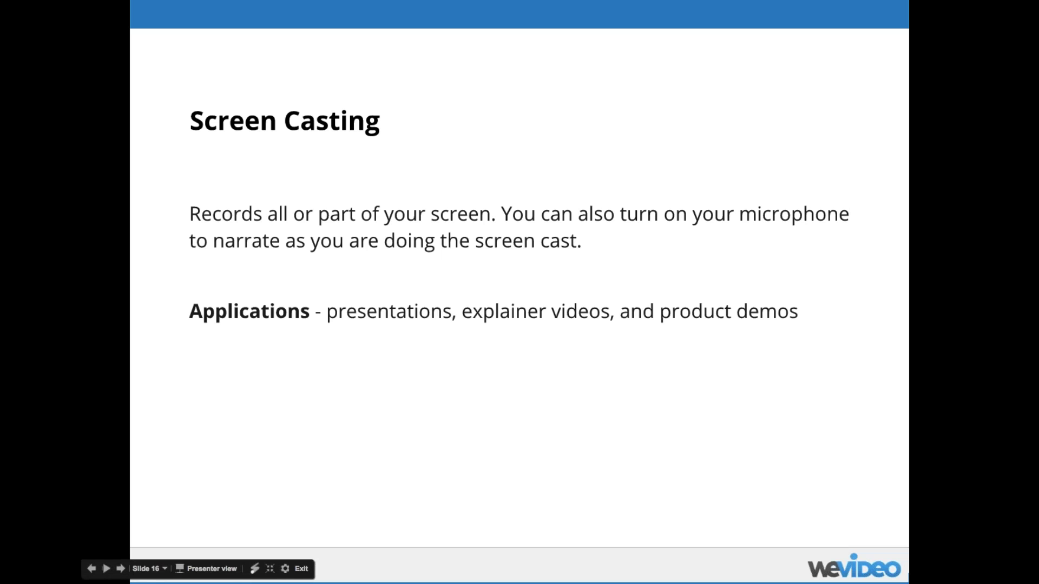
key("Right")
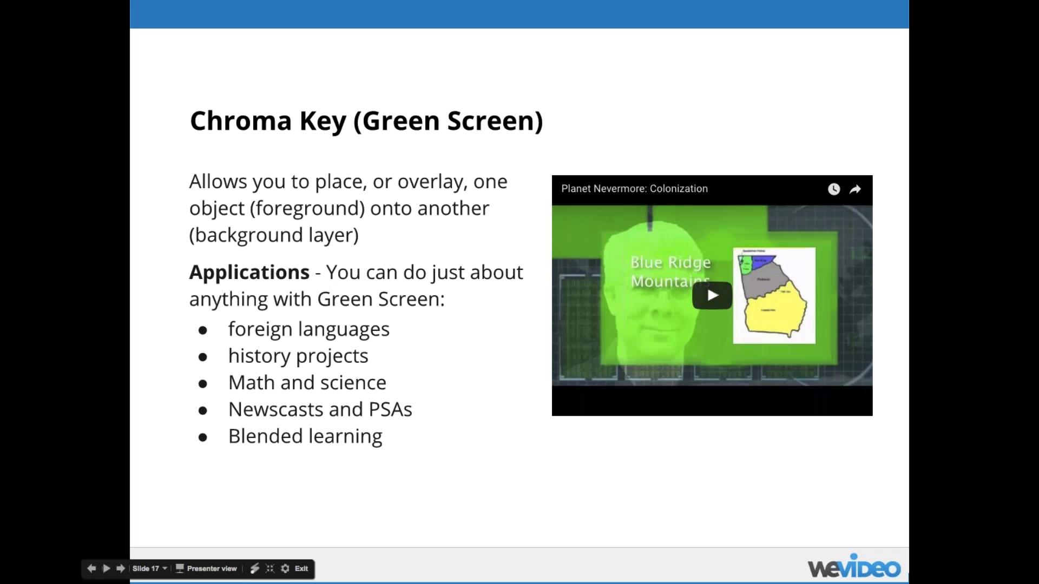
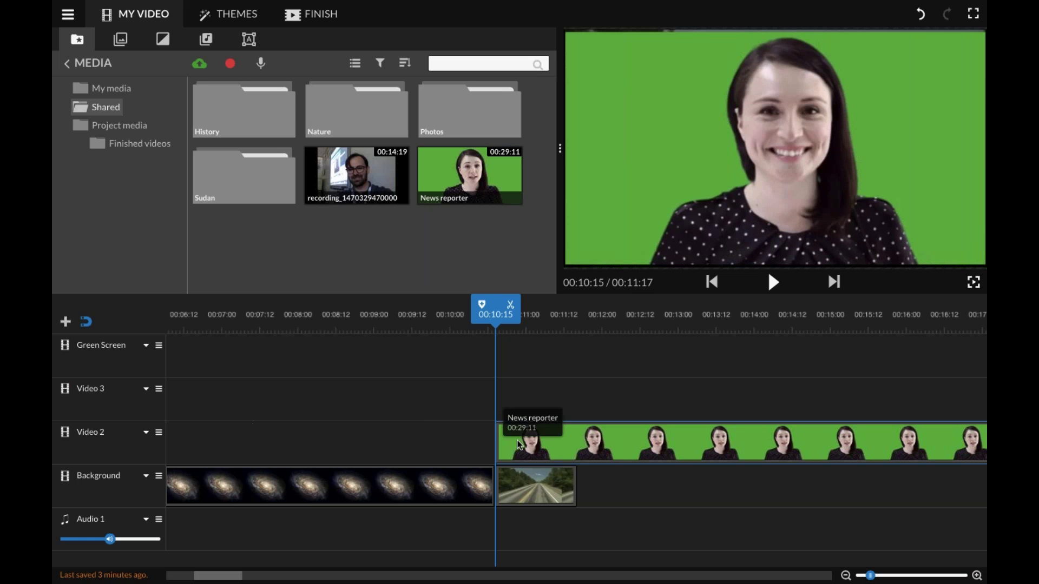
Step: Move the News reporter clip from the Video 2 track to the Green Screen track, starting above the Highways clip
mouse_move(65, 345)
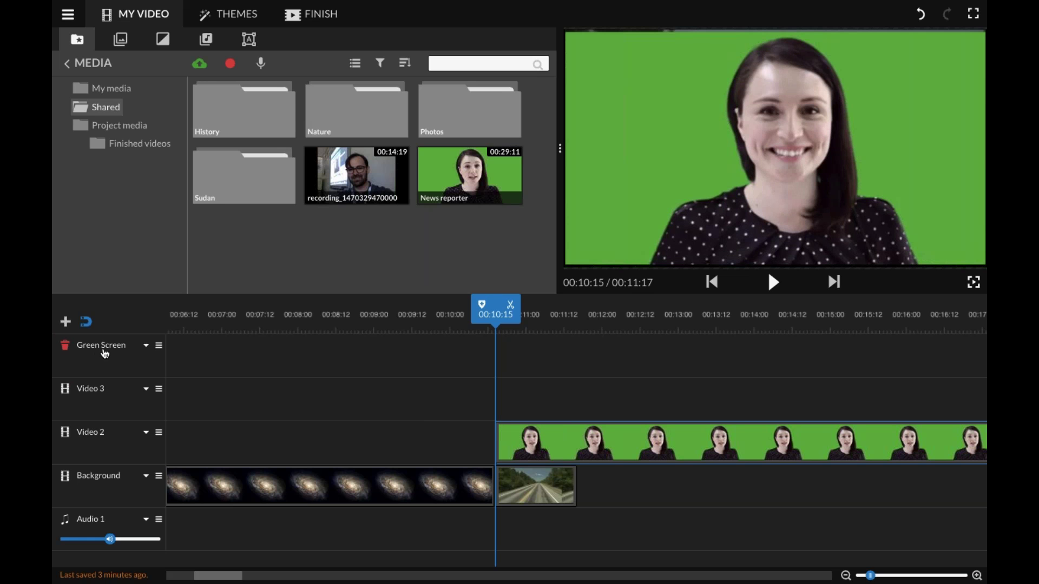
left_click_drag(546, 449, 543, 375)
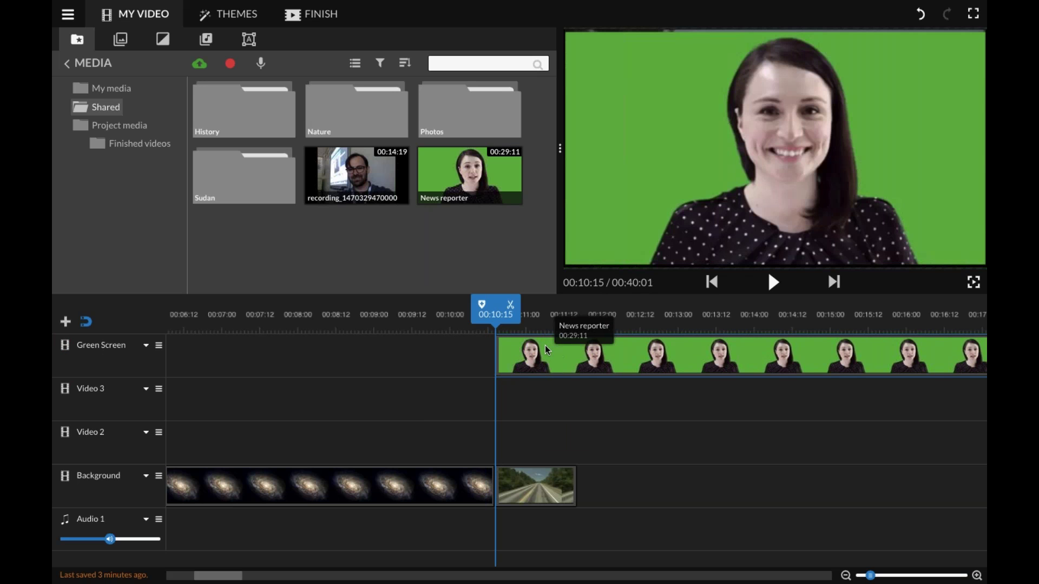
left_click_drag(495, 308, 503, 309)
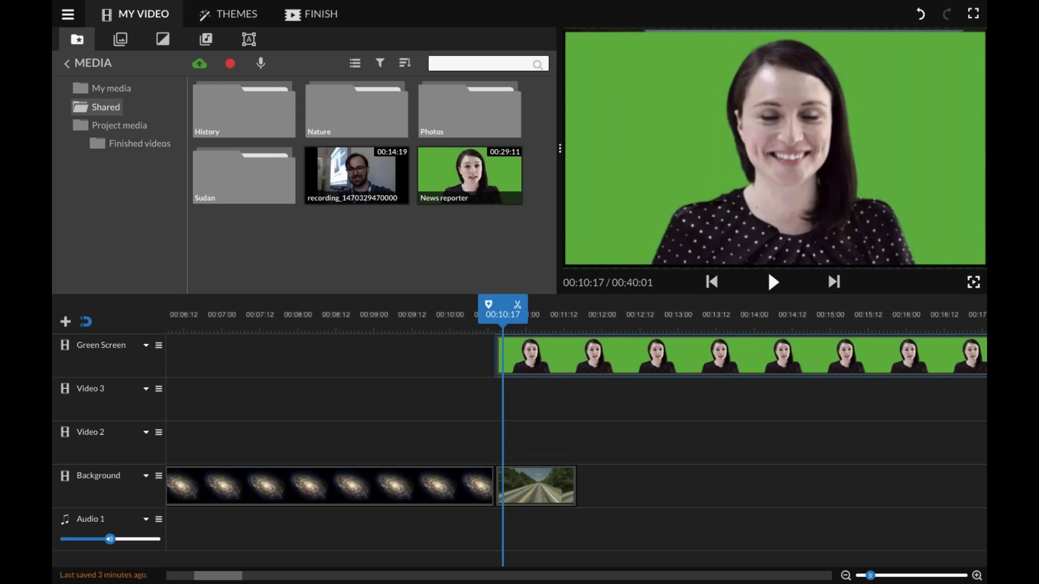
Step: Remove the News reporter clip's green background (3dc04c) with Color Keying by sampling it in the preview, and finish editing
double_click(539, 350)
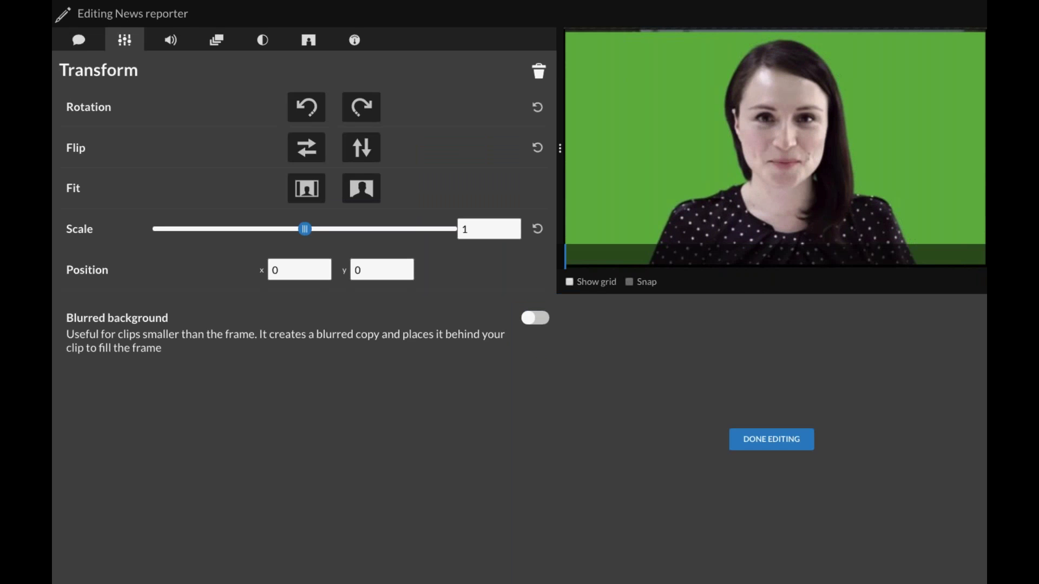
left_click(312, 45)
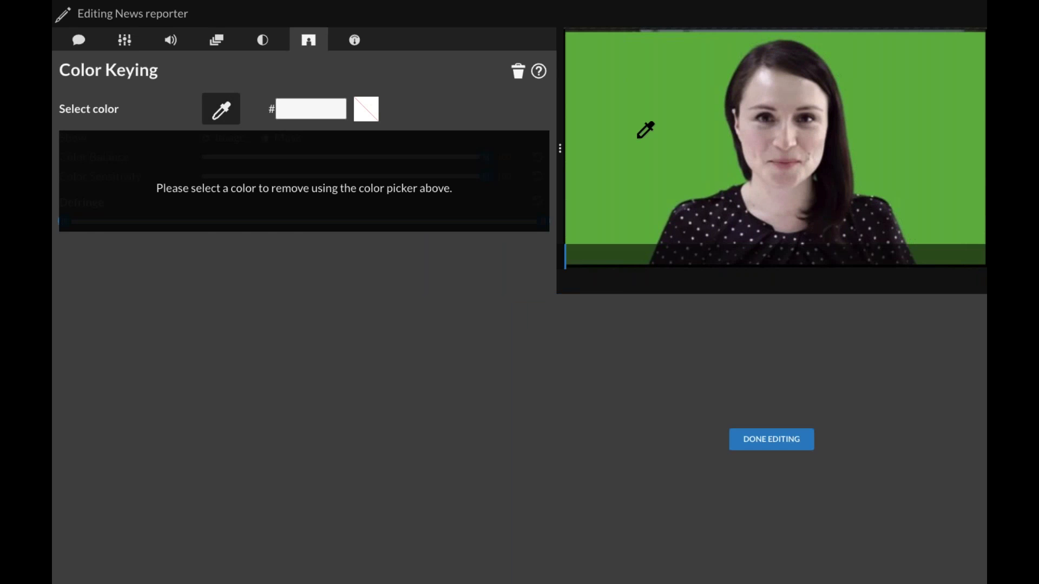
left_click(223, 115)
left_click(646, 130)
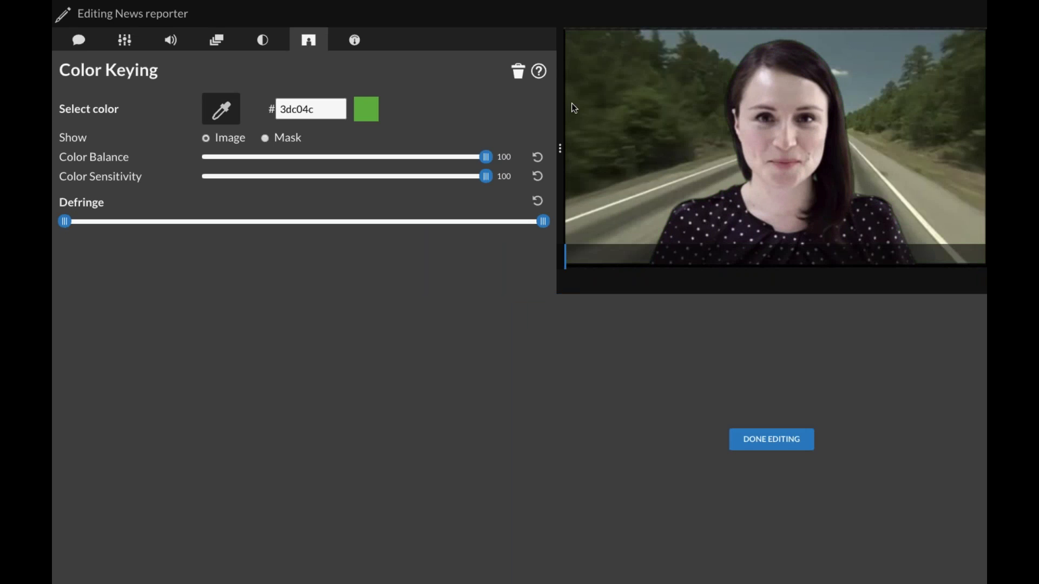
left_click(745, 440)
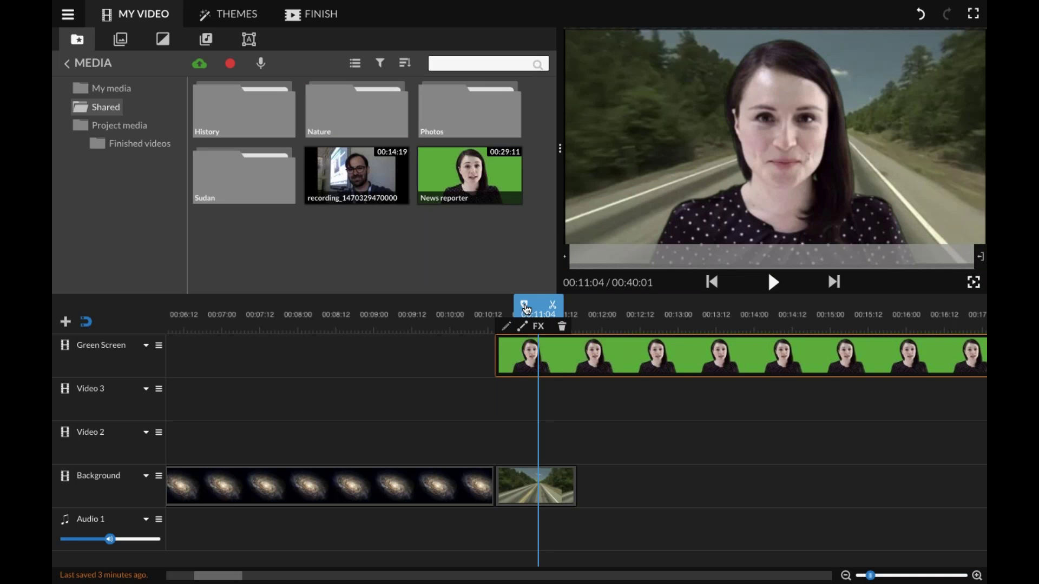
Step: Play back the keyed News reporter clip over the Highways clip from just before its start
left_click_drag(539, 308, 491, 308)
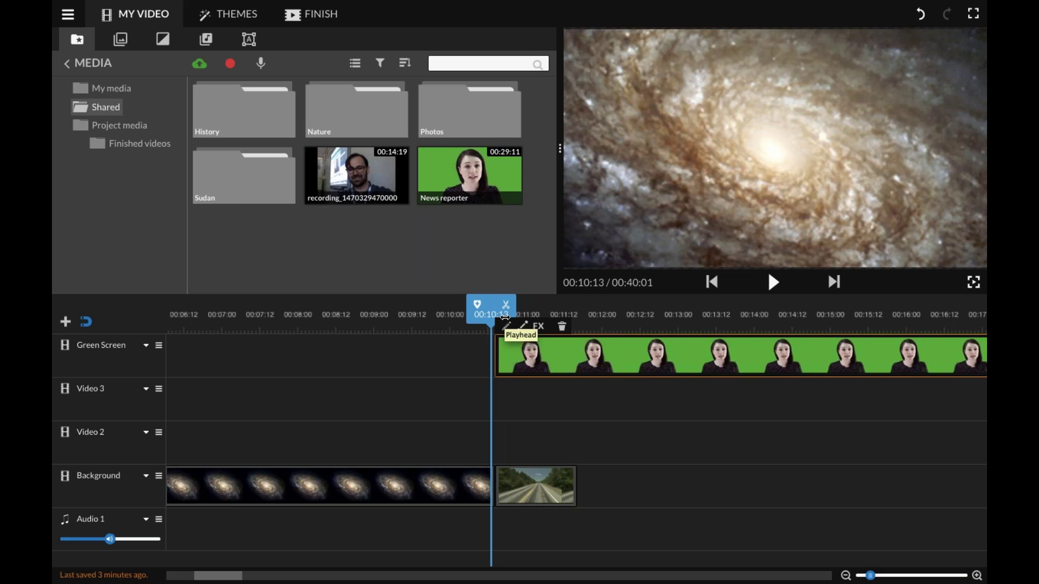
key("space")
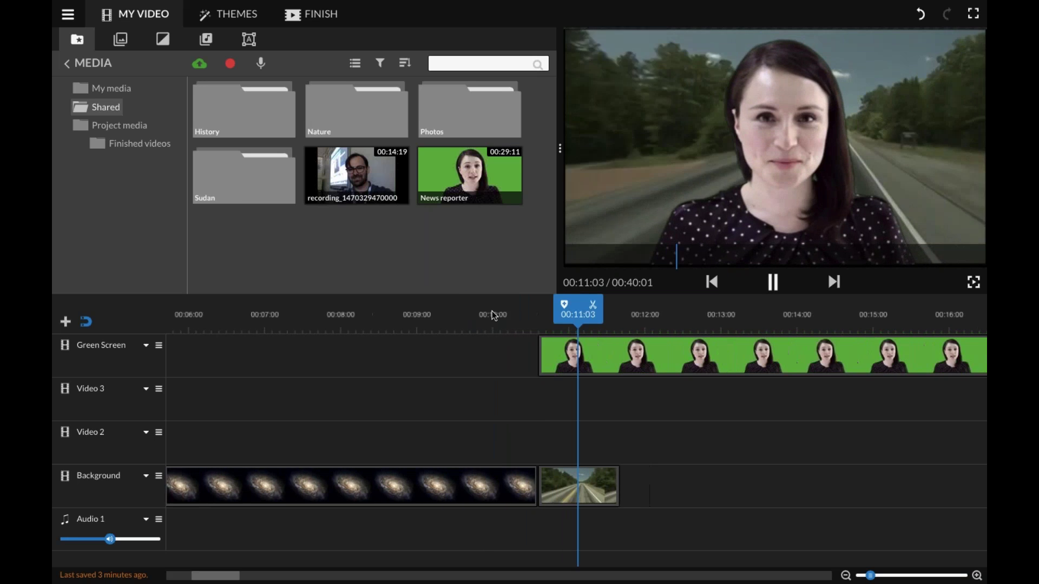
Step: Delete the News reporter clip from the Green Screen track and select the Highways clip on the Background track
left_click(603, 357)
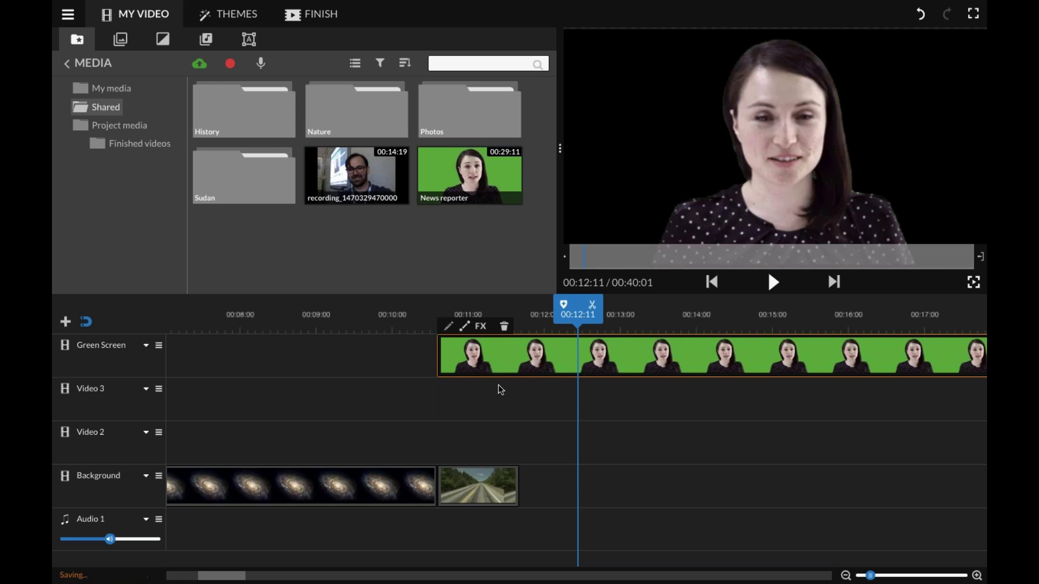
key("XF86AudioRaiseVolume")
key("XF86AudioRaiseVolume")
left_click(504, 326)
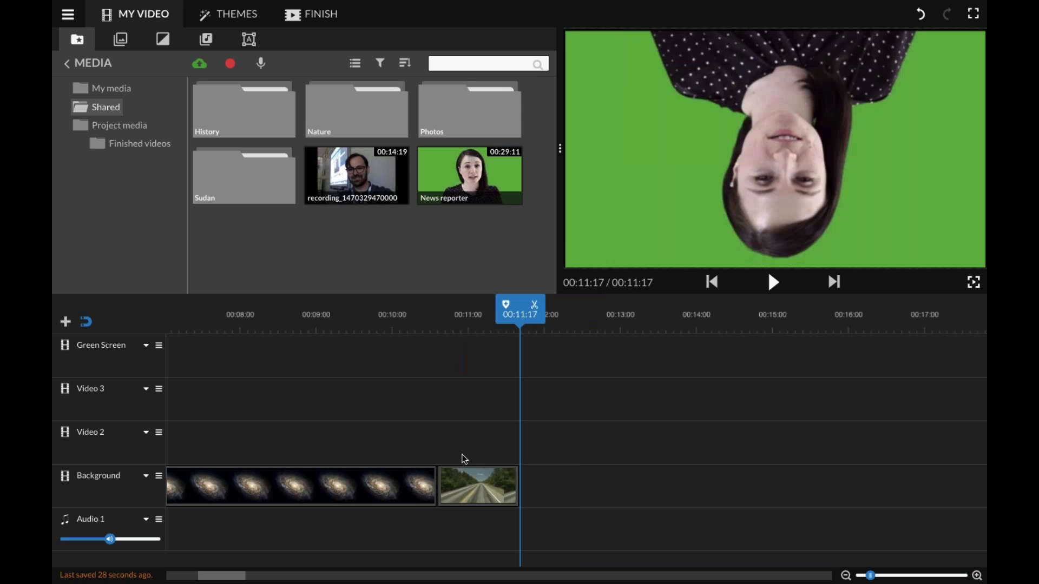
left_click(499, 481)
left_click(460, 479)
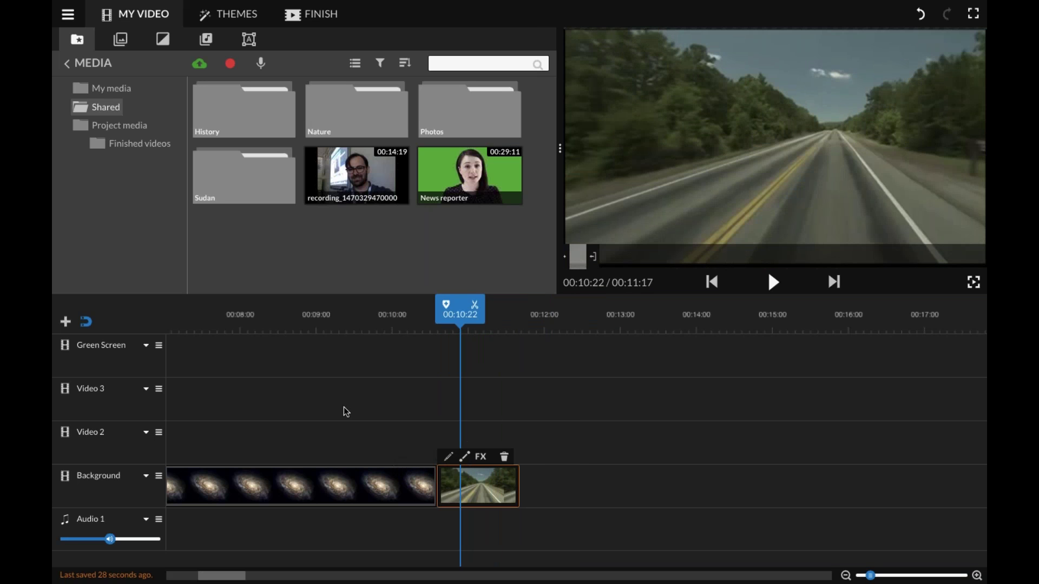
scroll(327, 547, "left", 5)
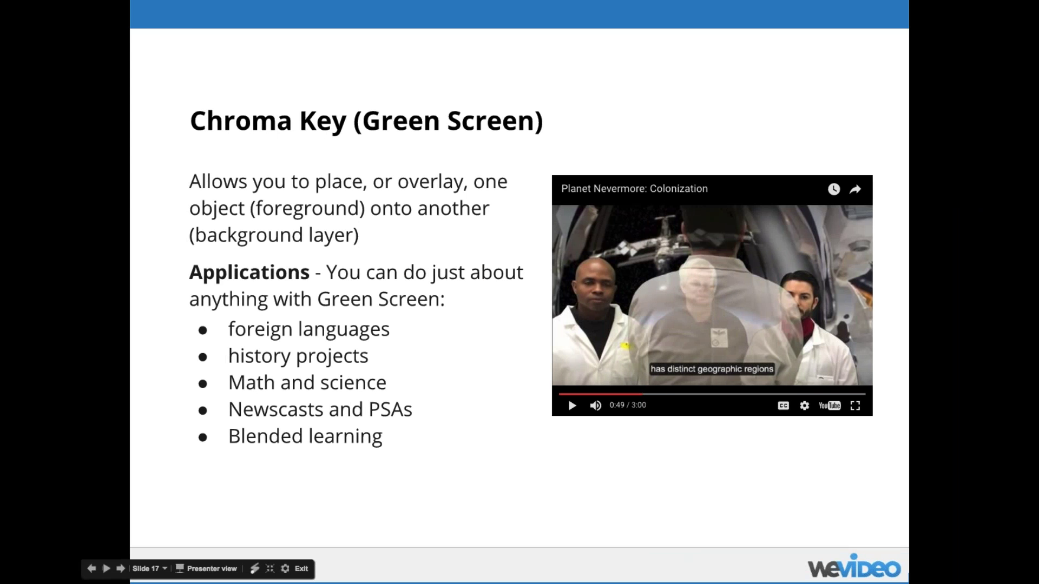
key("Right")
key("Right")
key("Left")
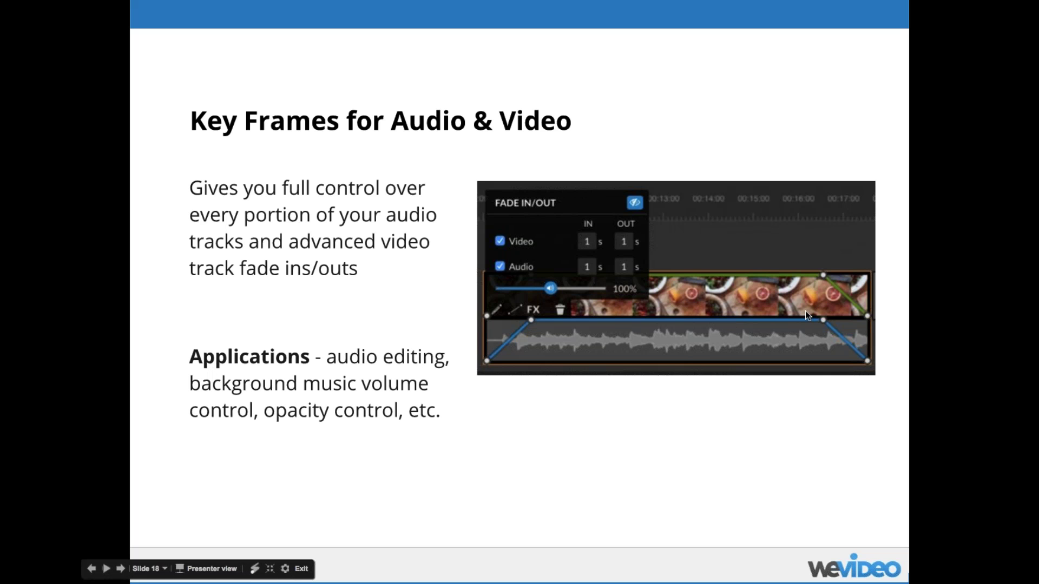
Step: Switch back to WeVideo and try 1-second video fades in and out on the outer_space4galaxy clip, turning them off again
key("ctrl+Right")
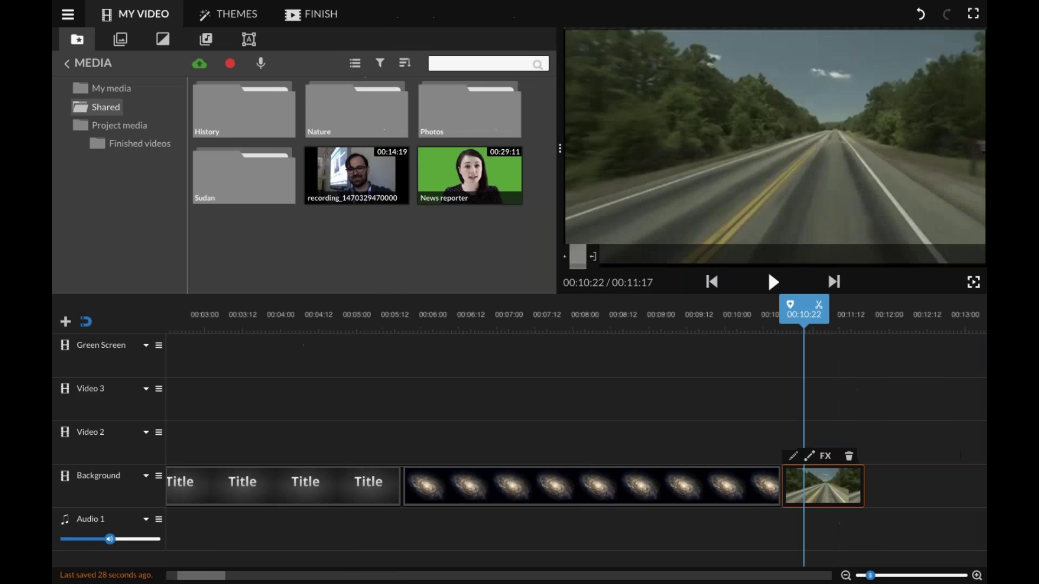
left_click(461, 485)
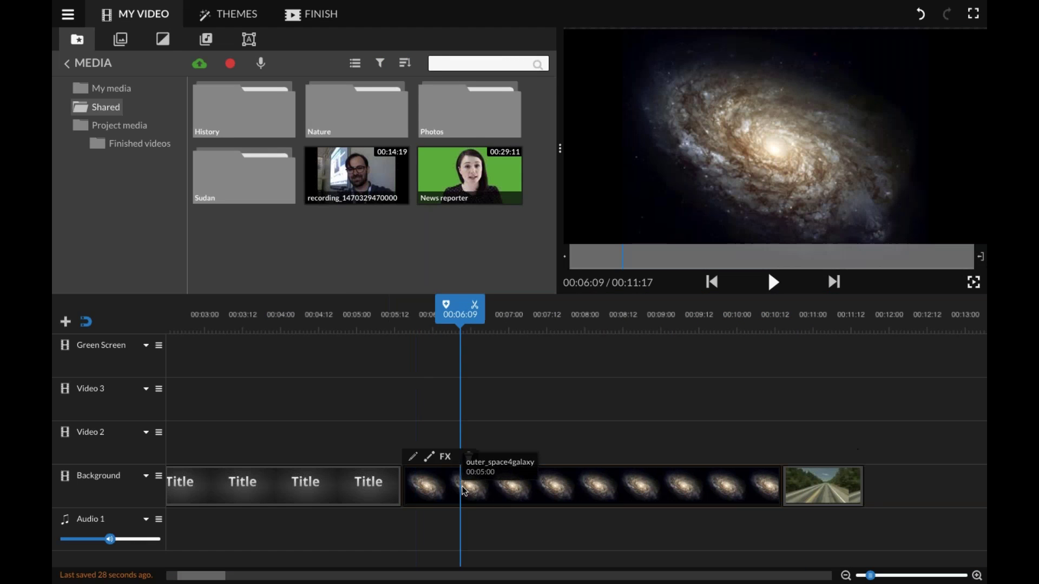
left_click(430, 459)
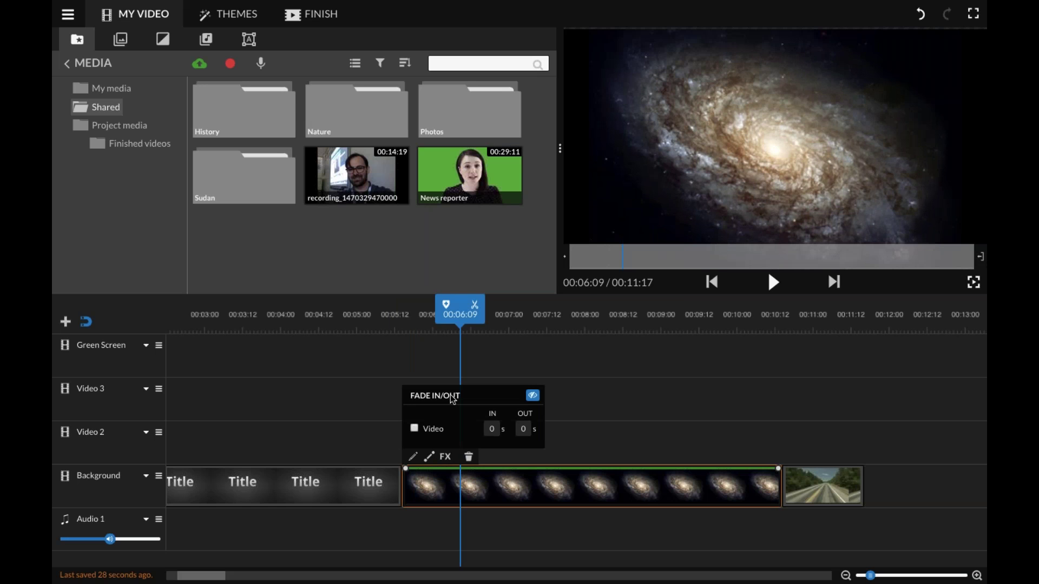
left_click(416, 430)
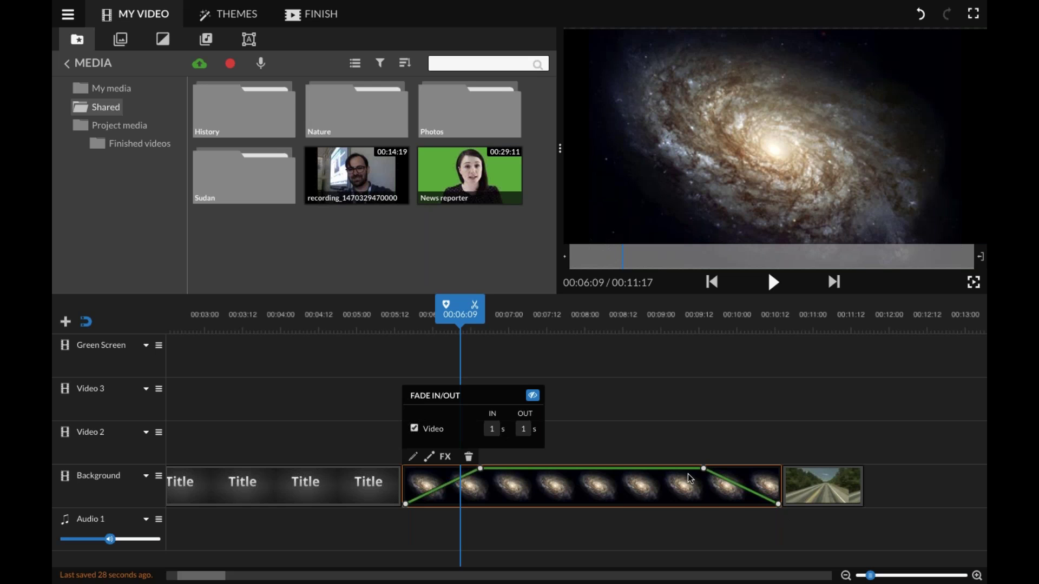
left_click(414, 429)
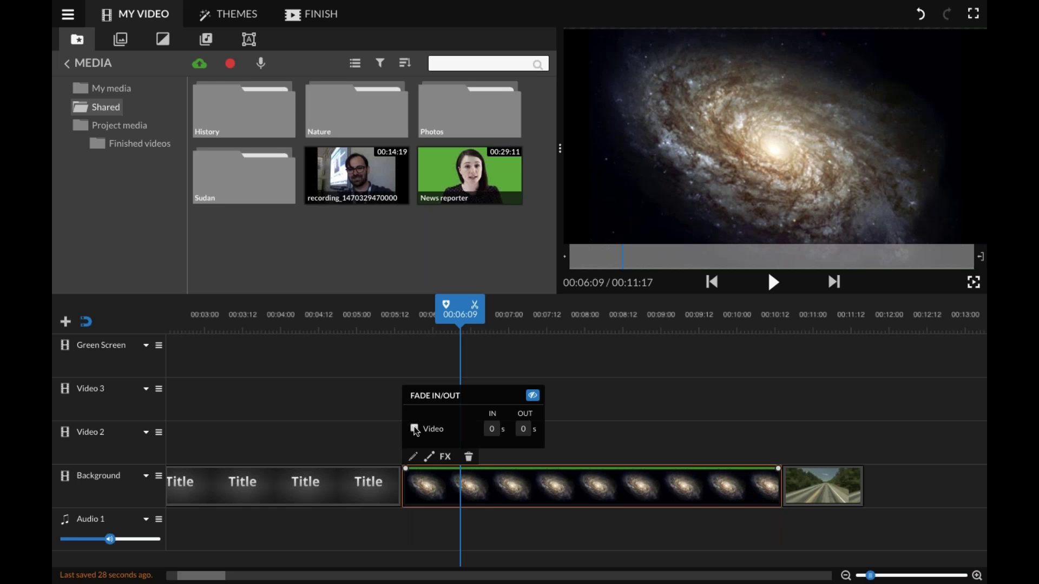
left_click(415, 429)
left_click(414, 429)
left_click(243, 460)
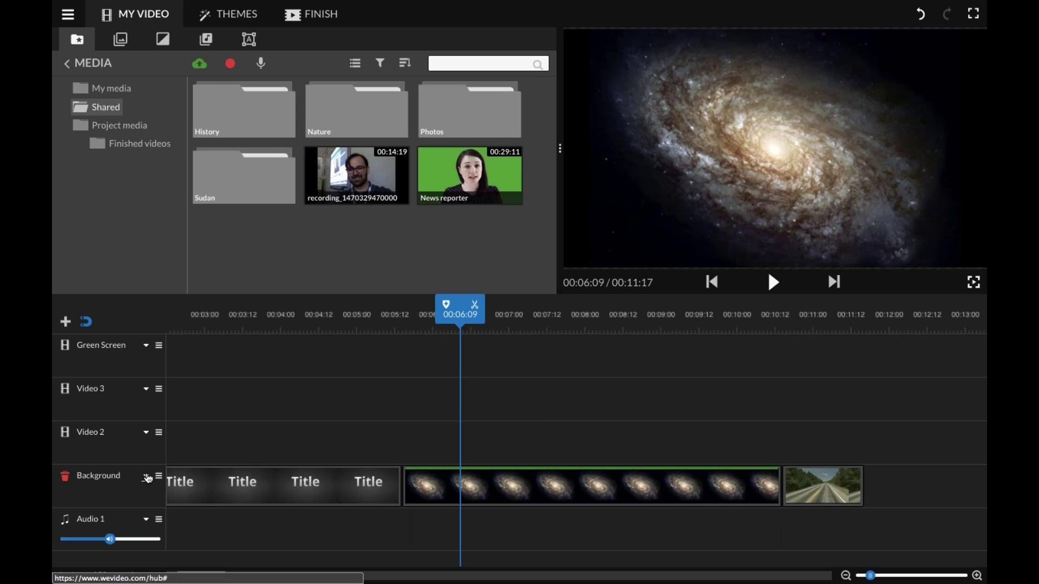
Step: Add the free music track Inspiration - Mega Music to the start of the Audio 1 track
left_click(205, 39)
left_click_drag(244, 110, 173, 530)
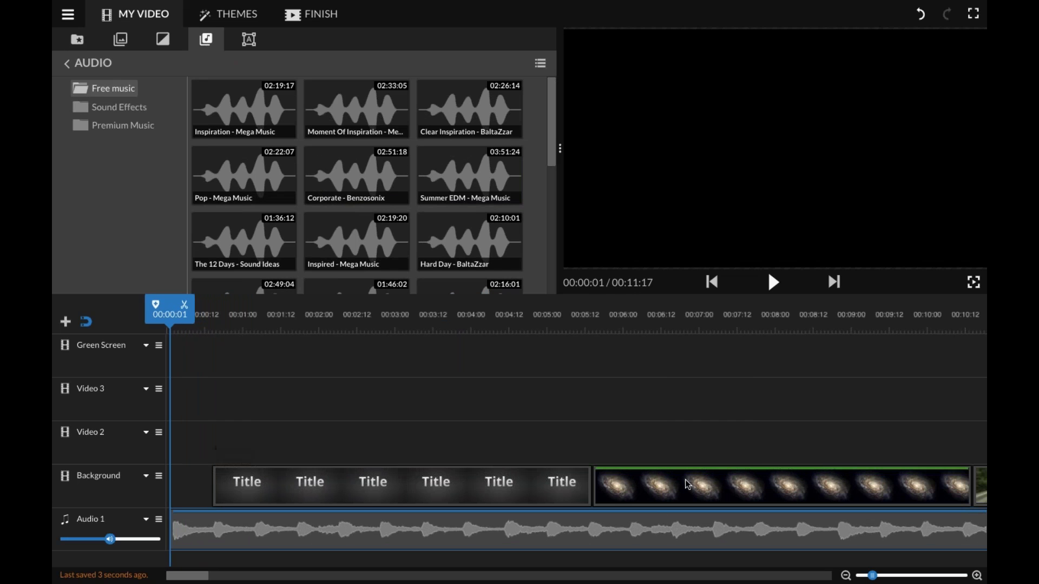
Step: Hide the levels of the Audio 1 track and show them again
left_click(146, 519)
left_click(159, 520)
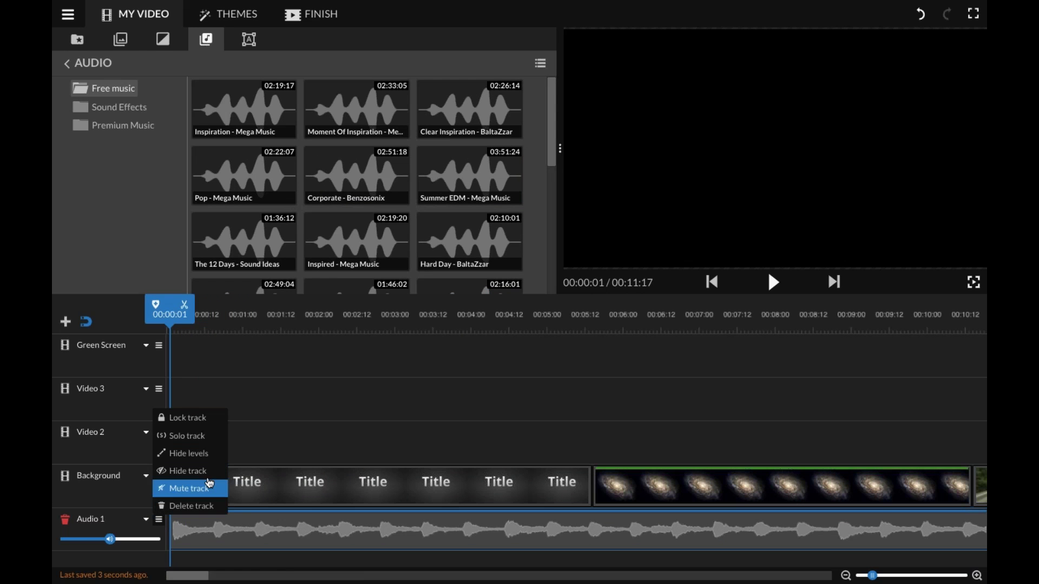
left_click(190, 456)
left_click(161, 522)
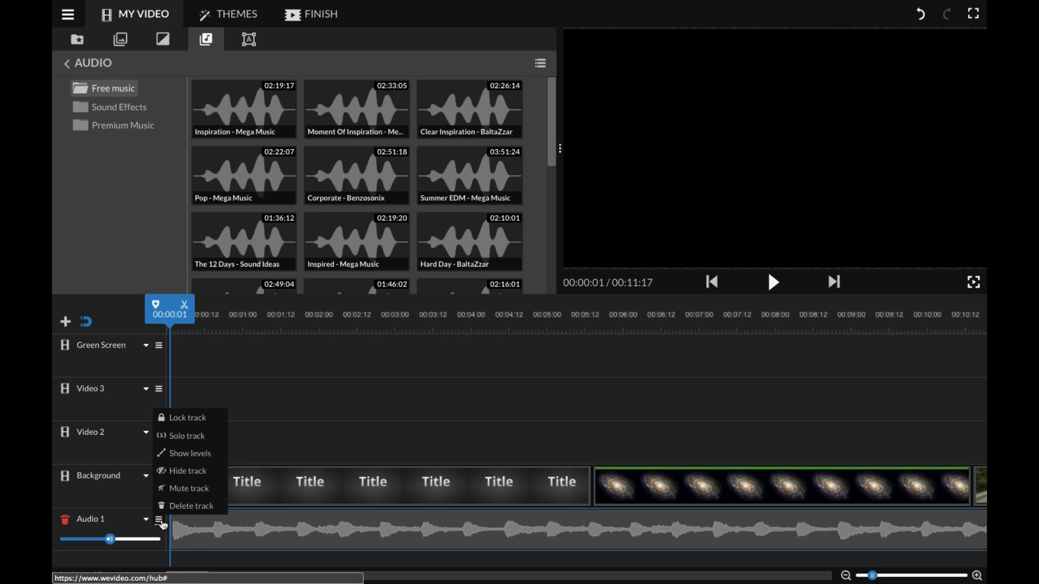
left_click(188, 456)
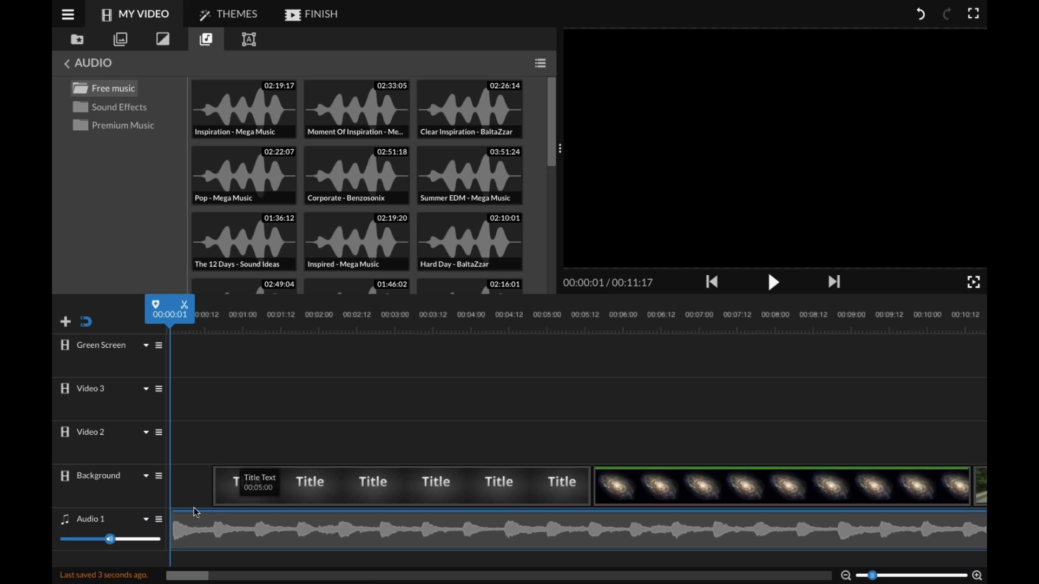
Step: Add a volume keyframe about 1 second into the Audio 1 music and lower its starting keyframe fully to create a fade-in
left_click(224, 512)
left_click(254, 512)
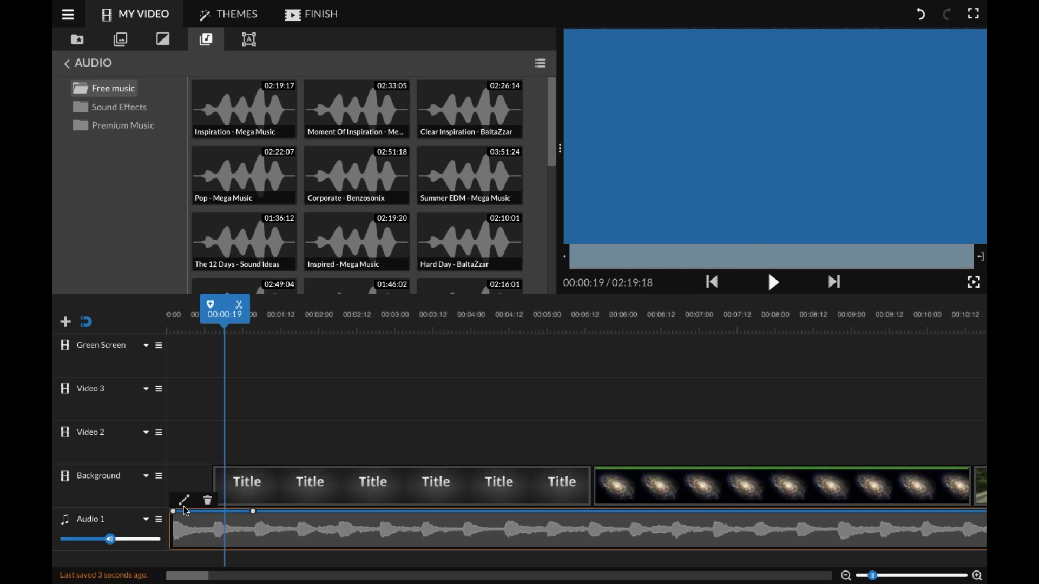
left_click_drag(176, 515, 172, 546)
mouse_move(254, 512)
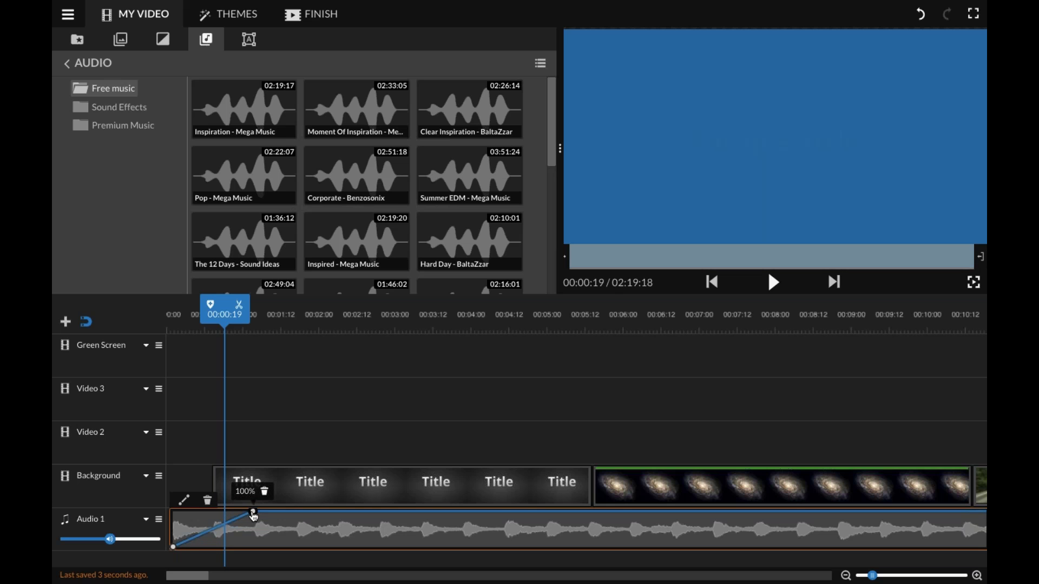
Step: Dip the Audio 1 music volume to about 70% between about 4.5 and 7 seconds with four keyframes, and scrub through it
left_click_drag(225, 327, 254, 332)
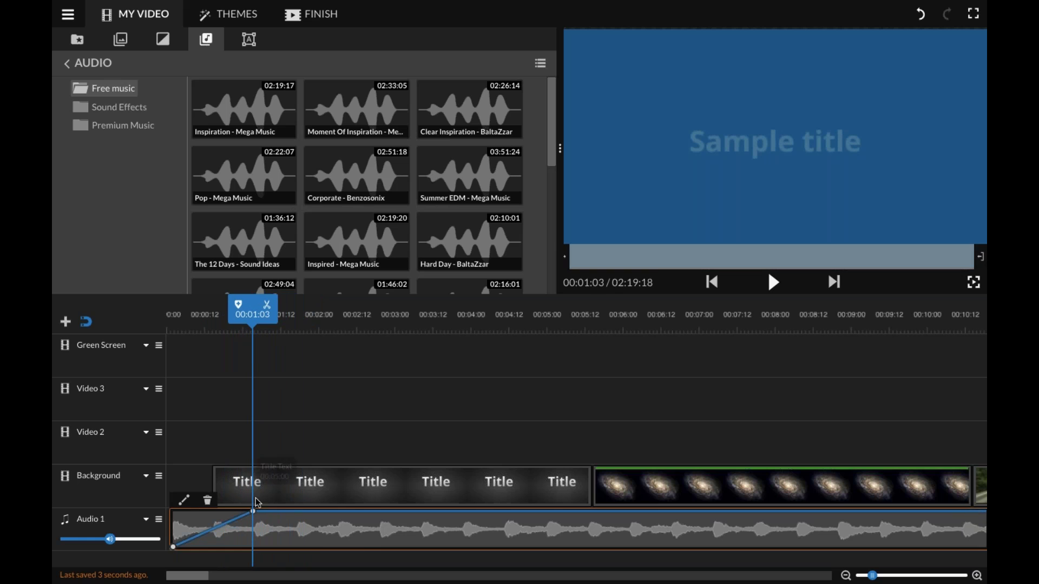
left_click_drag(253, 519, 513, 522)
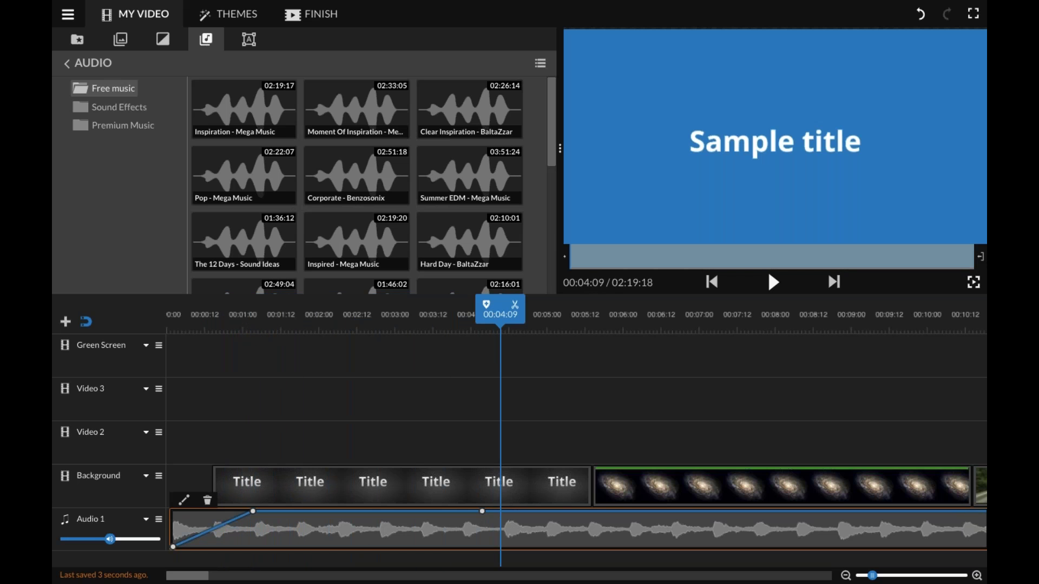
left_click(515, 512)
left_click(701, 511)
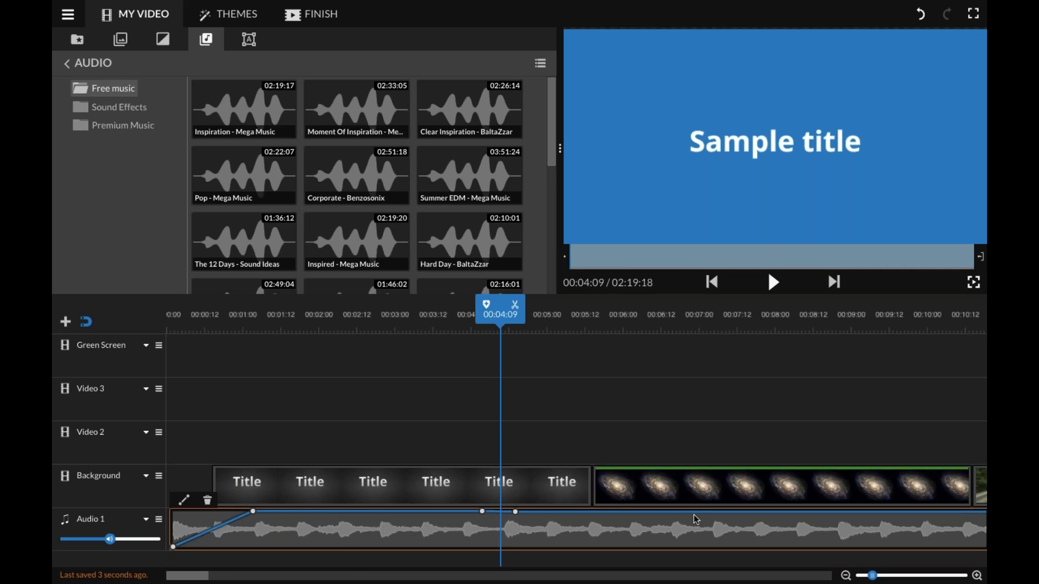
left_click_drag(701, 514, 716, 526)
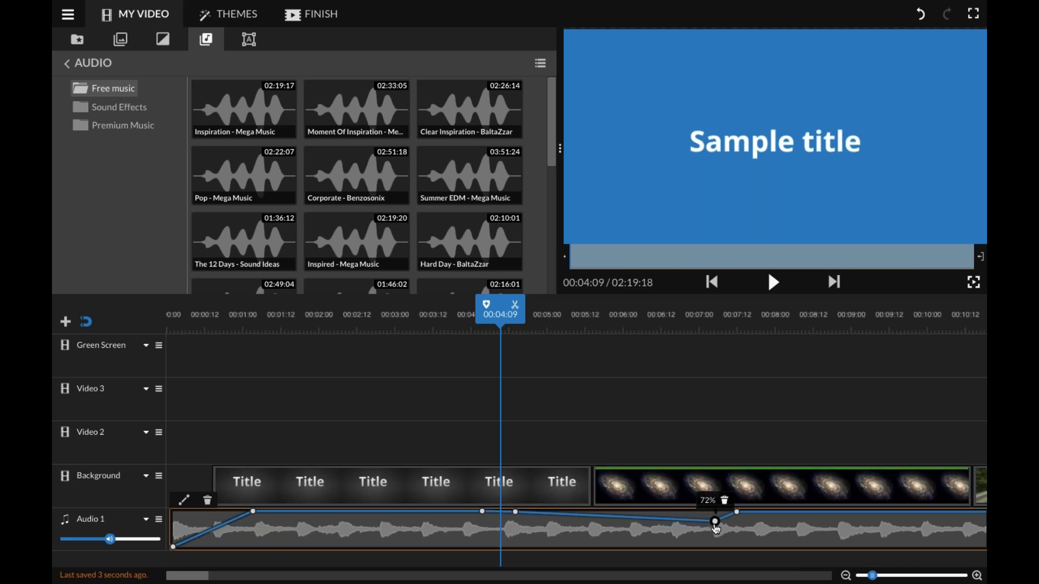
left_click_drag(515, 513, 507, 526)
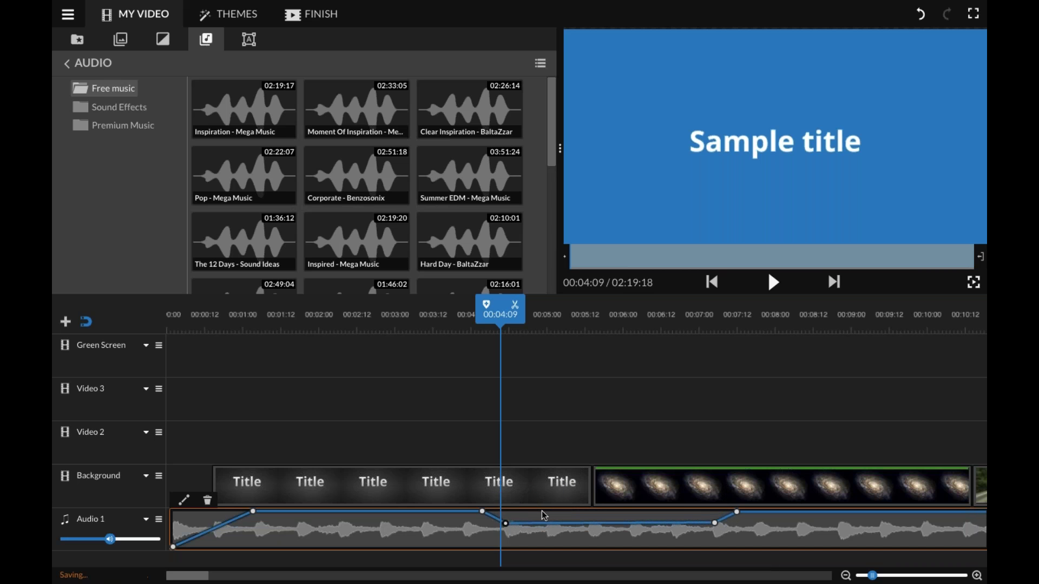
left_click_drag(500, 311, 473, 311)
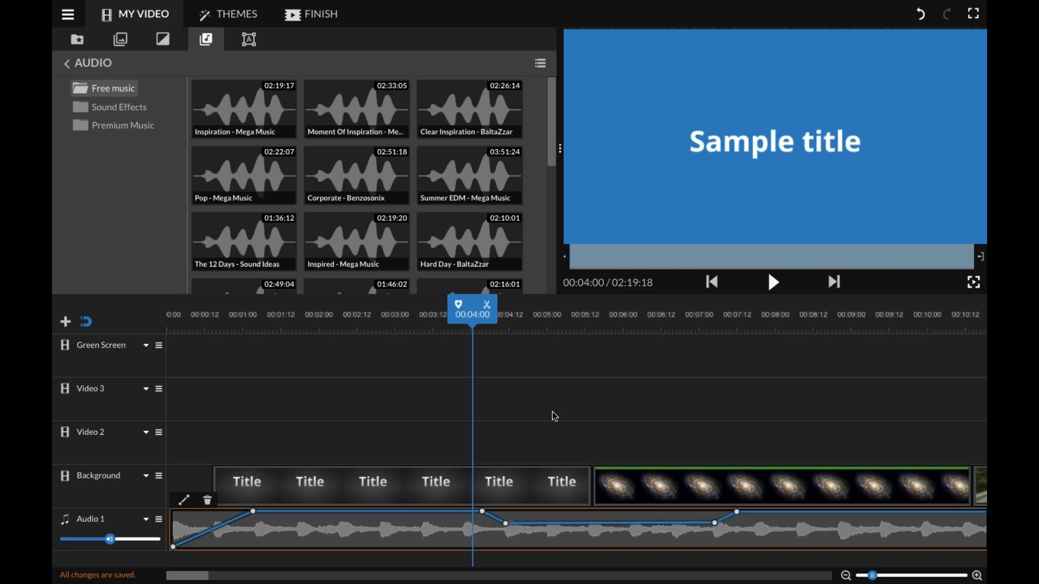
left_click_drag(499, 316, 747, 336)
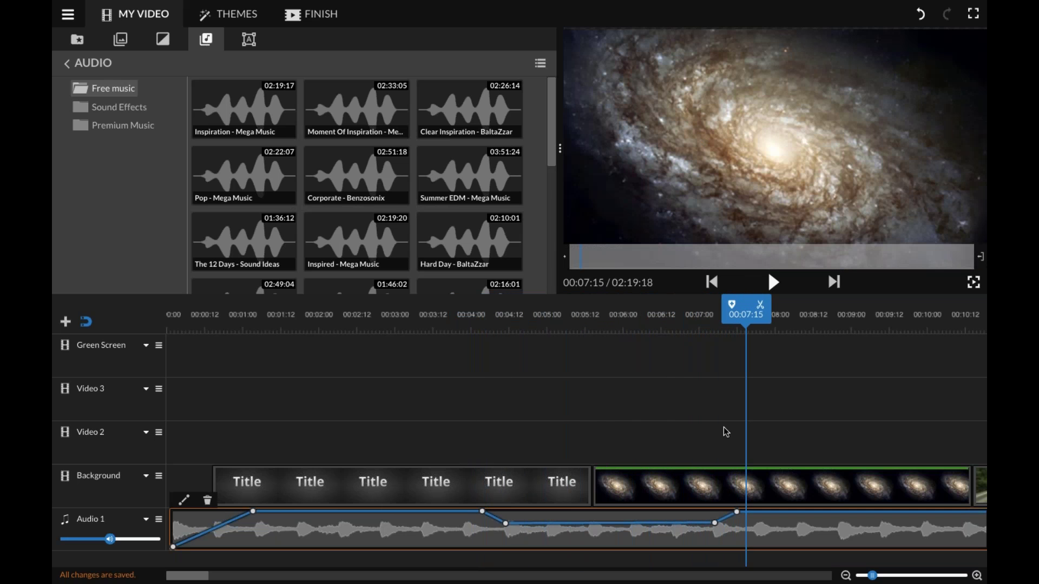
left_click(688, 323)
left_click_drag(661, 314, 590, 319)
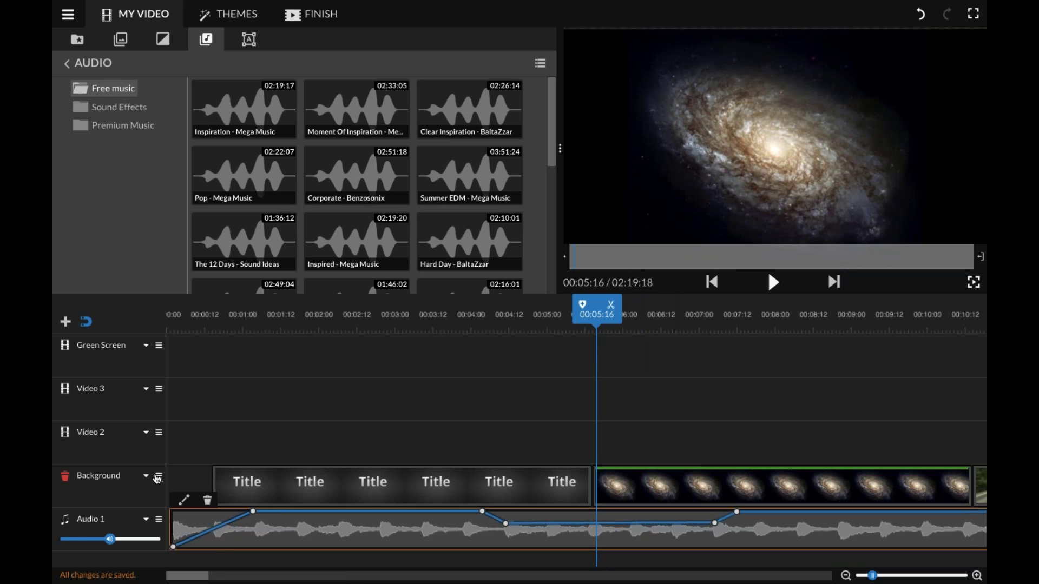
Step: Create an opacity fade-in on the galaxy clip by lowering its starting keyframe fully and adding a 100% keyframe shortly after, and preview it
left_click(159, 475)
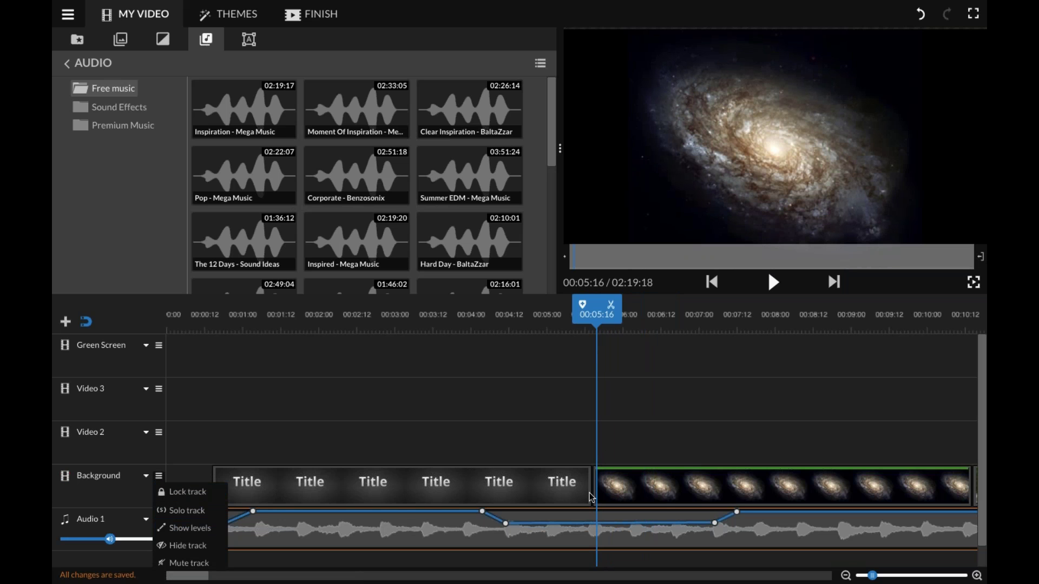
left_click(719, 474)
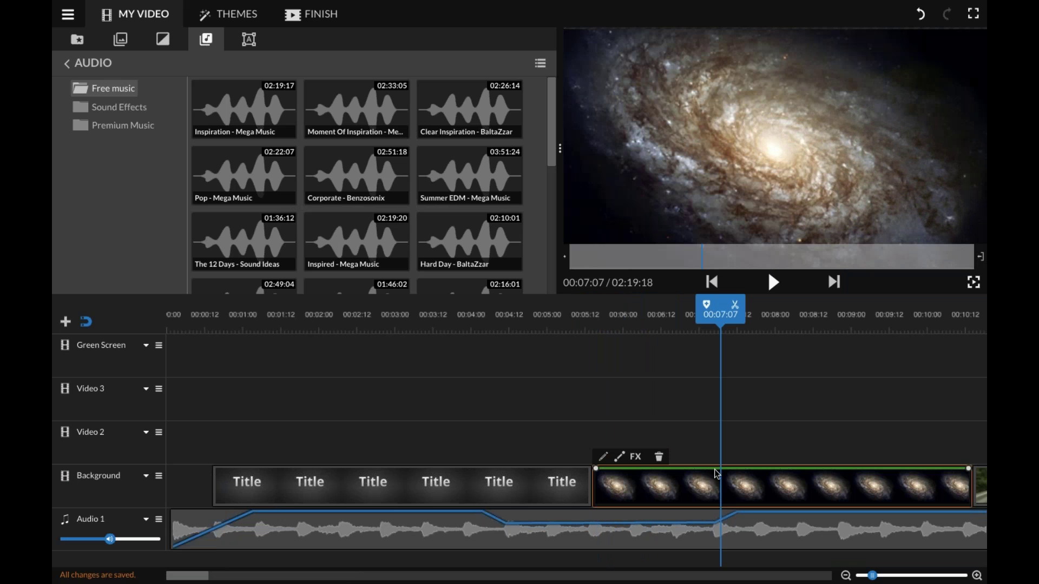
left_click_drag(596, 469, 600, 512)
left_click_drag(721, 353, 591, 353)
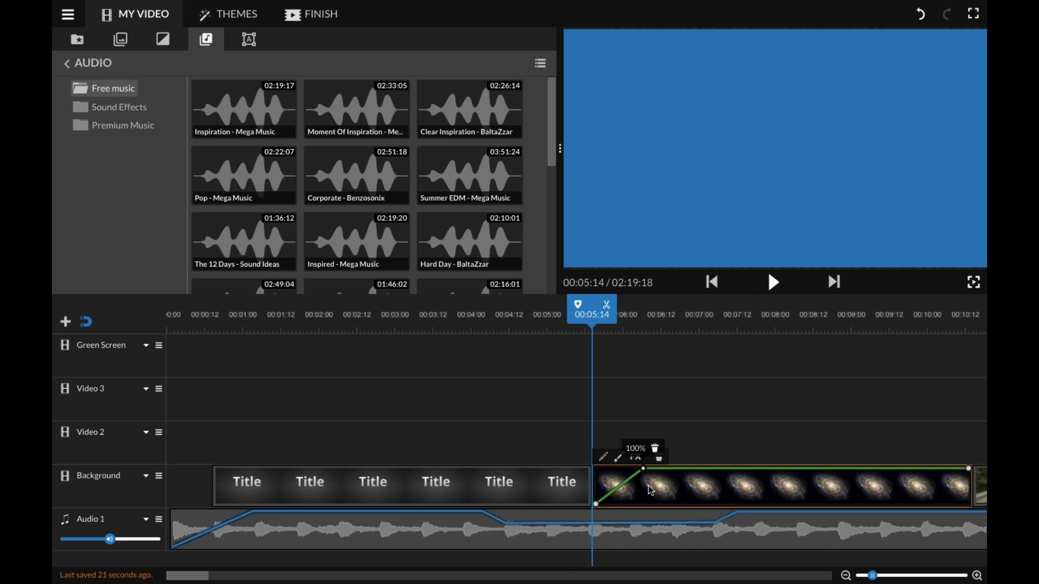
key("space")
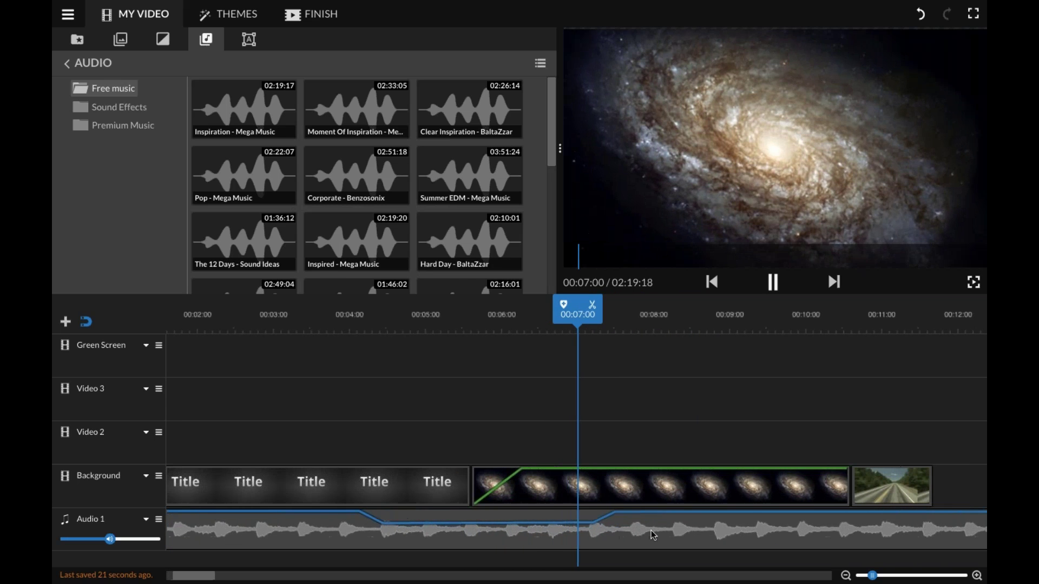
left_click(767, 269)
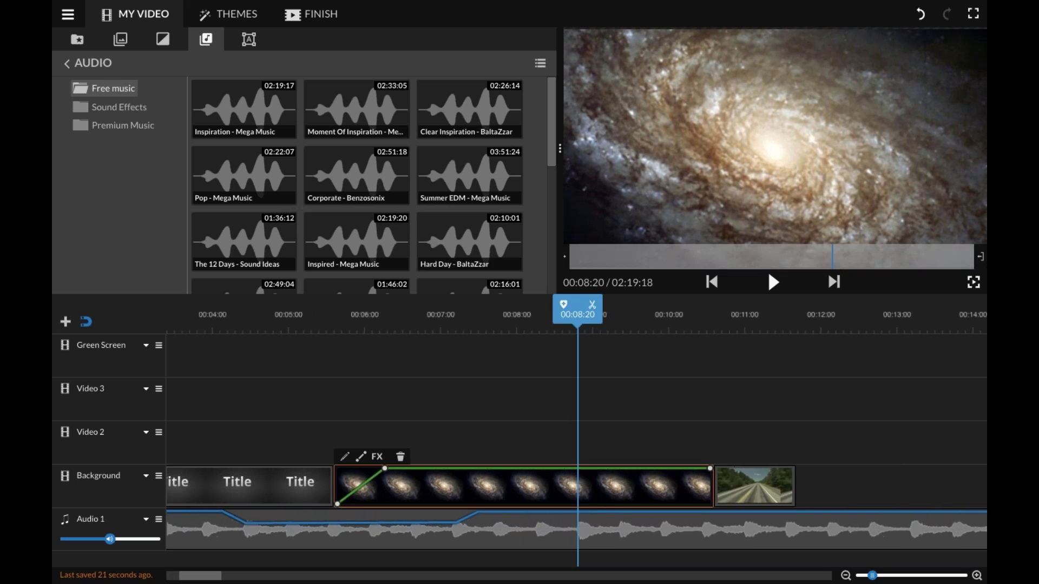
Step: Lengthen the galaxy clip's fade-in by moving its second opacity keyframe to about 8.7 seconds, and preview it
left_click_drag(384, 469, 575, 466)
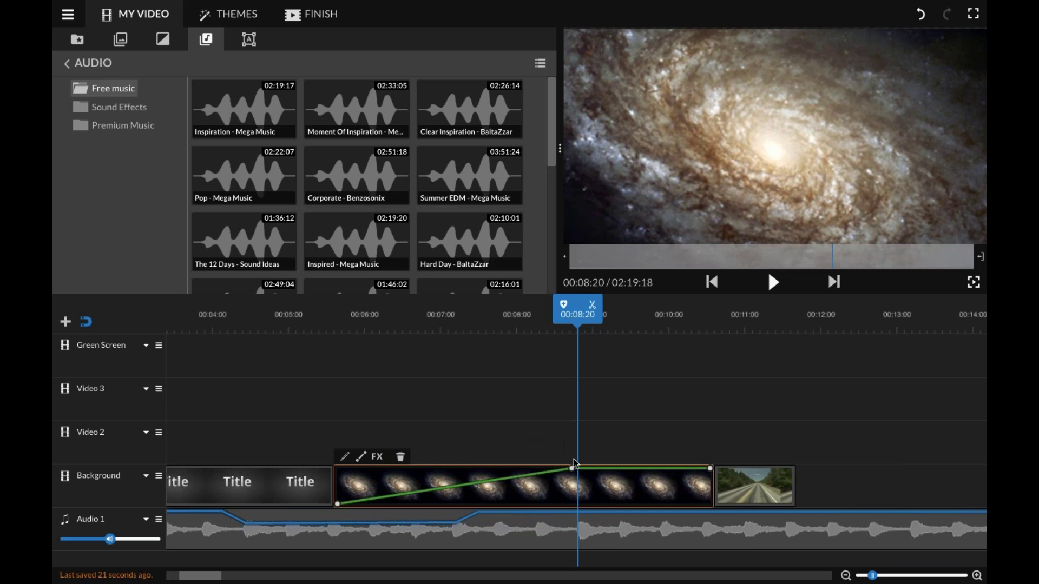
left_click_drag(578, 314, 330, 314)
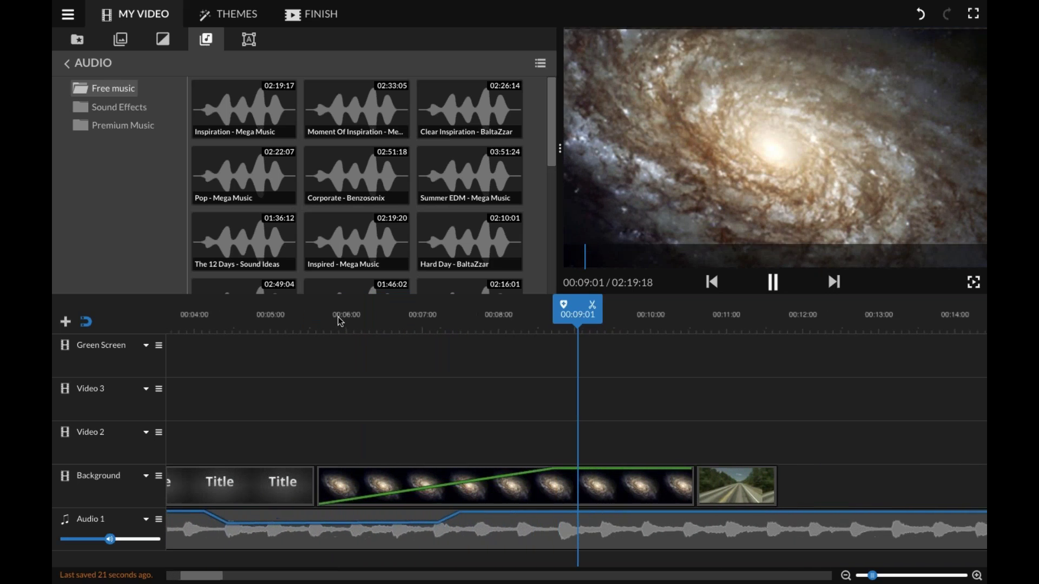
key("space")
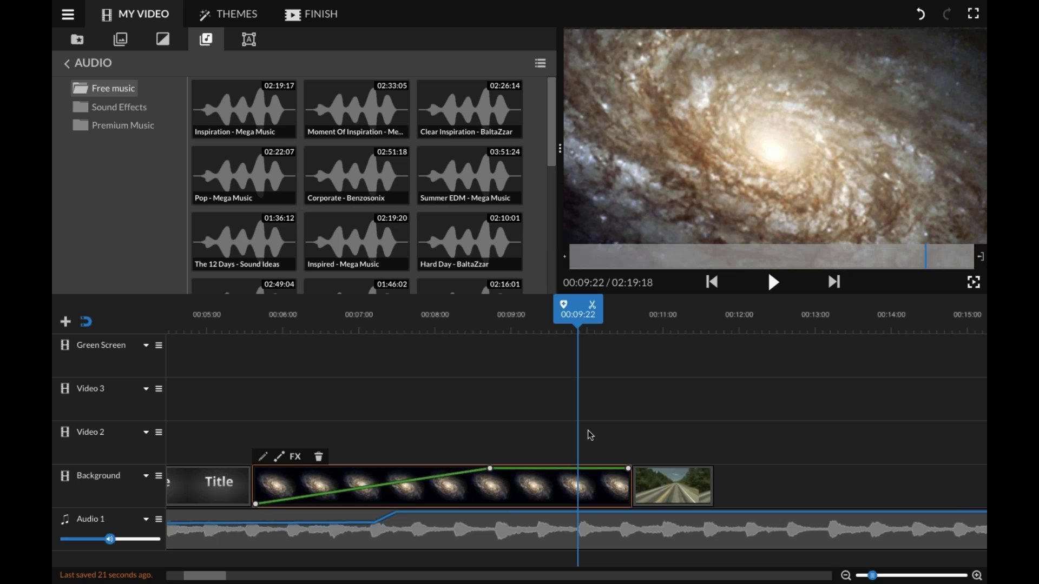
Step: Add opacity keyframes at about 9.5 seconds that drop the galaxy clip abruptly to 0% through its end, and preview it
left_click(544, 469)
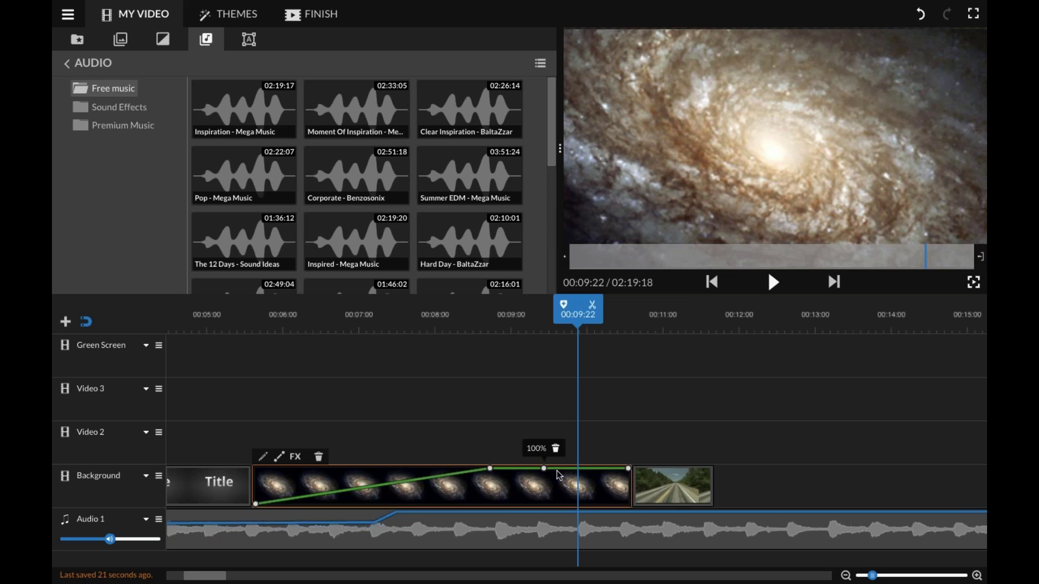
left_click_drag(560, 469, 551, 527)
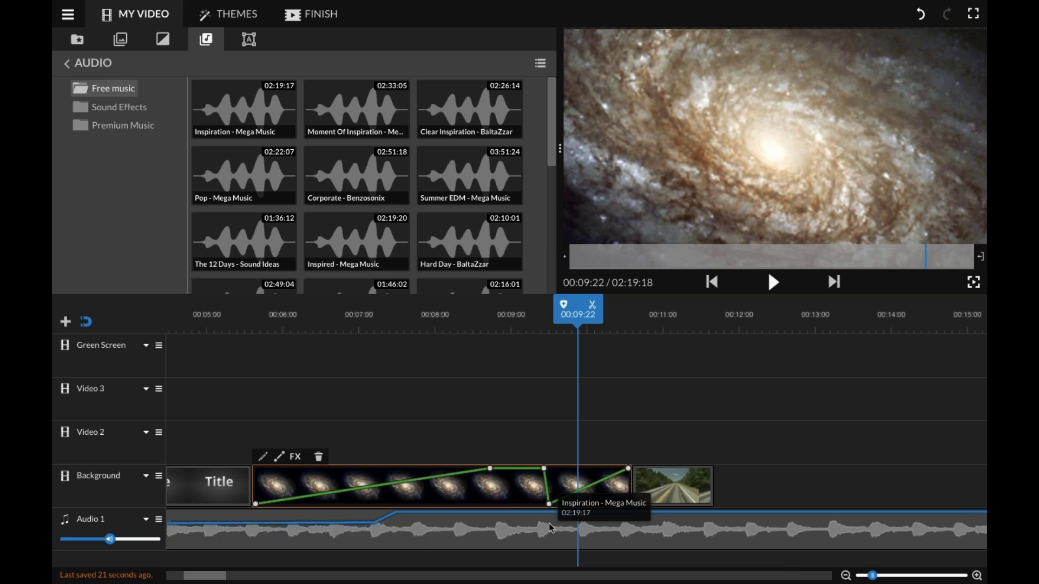
left_click_drag(628, 468, 628, 506)
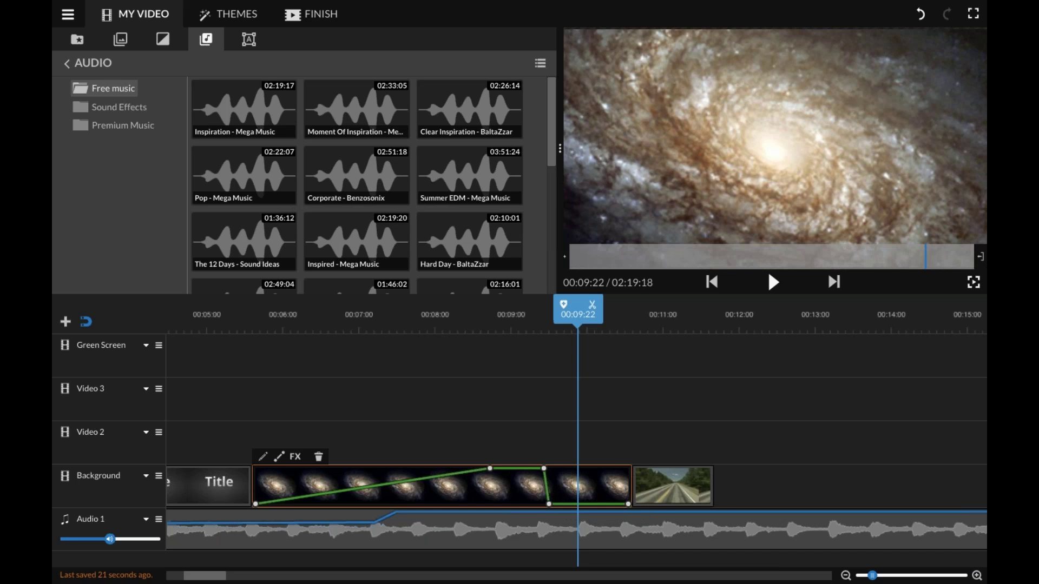
left_click(441, 315)
key("space")
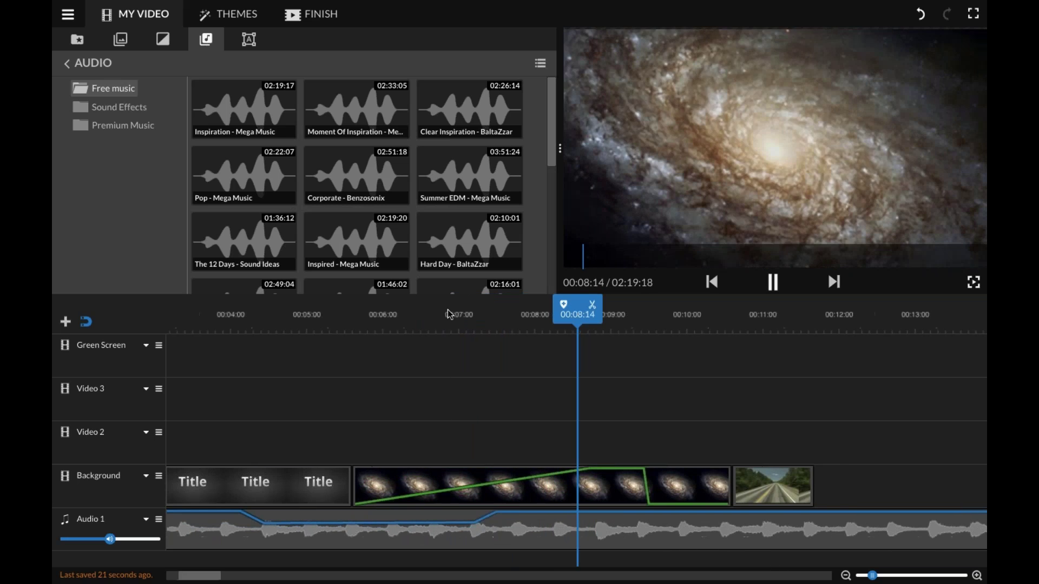
left_click(487, 476)
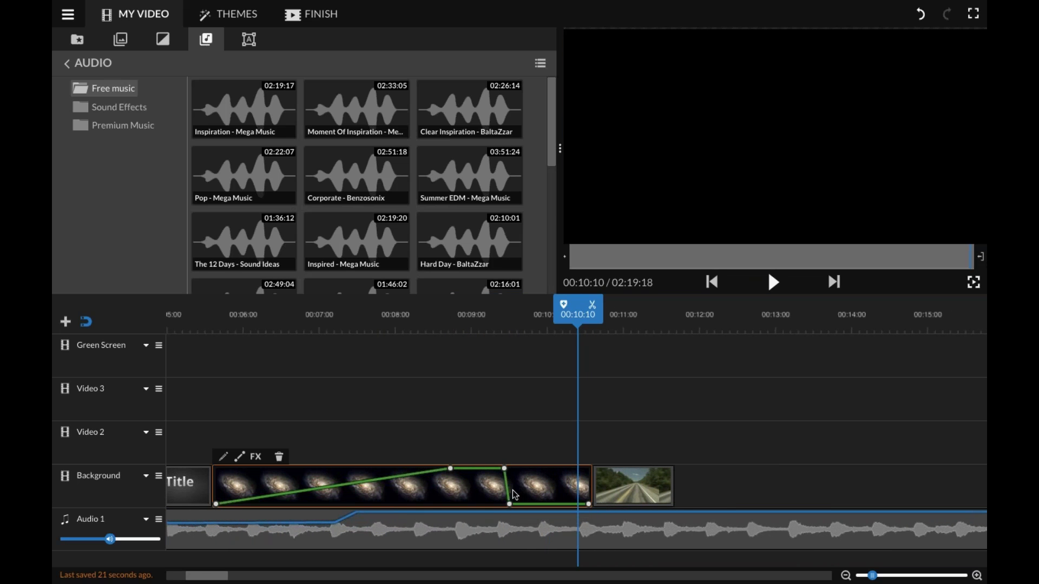
Step: Raise the last two opacity keyframes of the galaxy clip to full and return the playhead to the fade-in
mouse_move(514, 490)
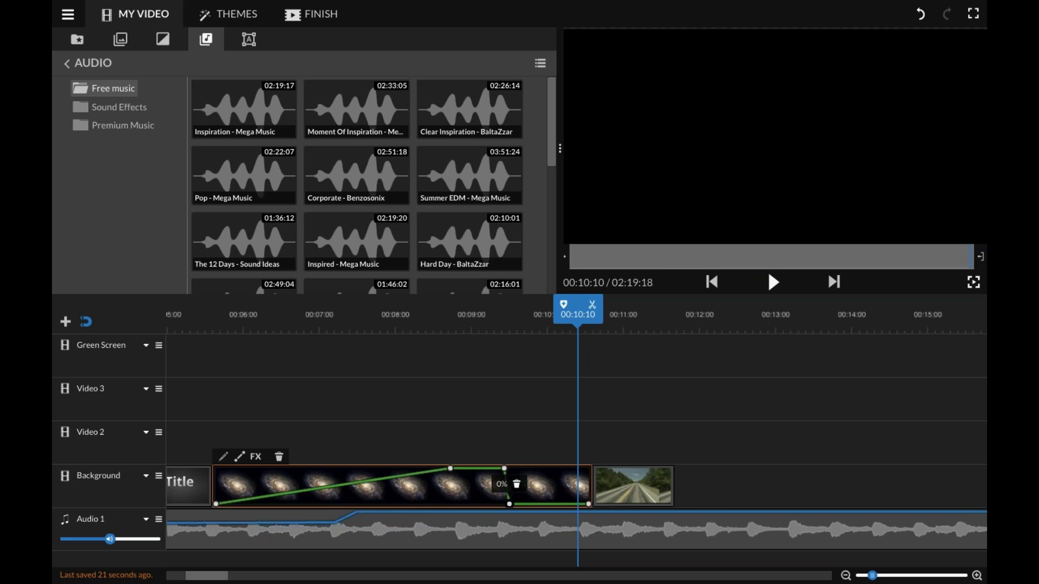
left_click_drag(509, 507, 551, 468)
left_click_drag(588, 505, 589, 469)
left_click_drag(577, 314, 294, 312)
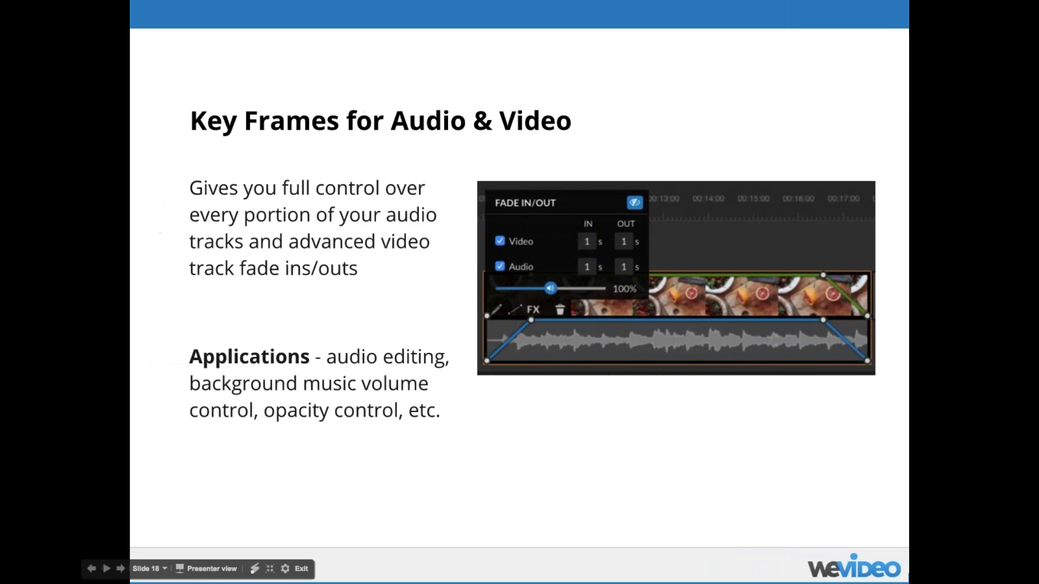
Step: Switch to the slide presentation and advance past the Key Frames for Audio & Video slide
key("Right")
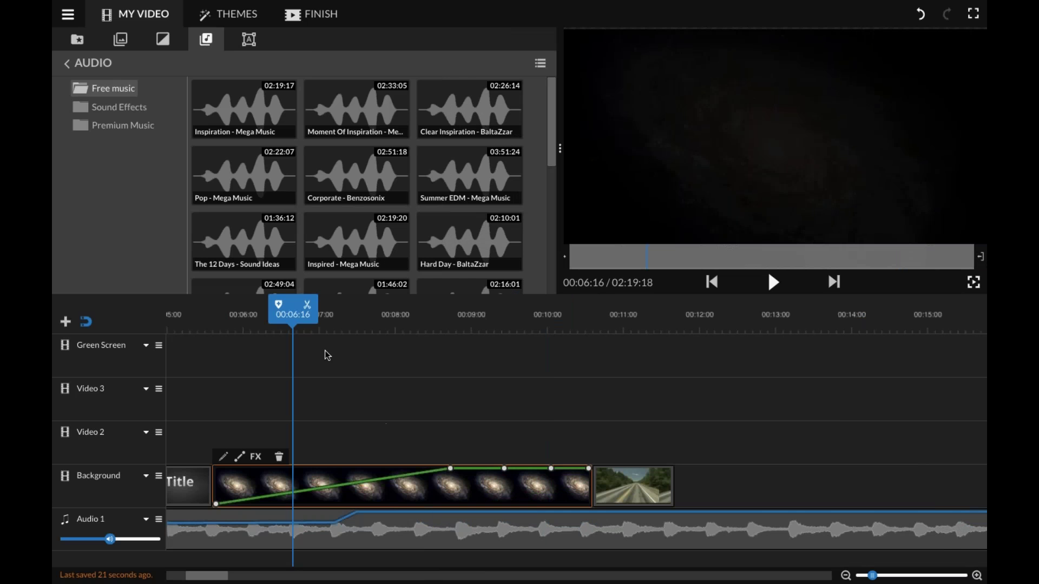
Step: Switch back to WeVideo, move the title clip to the start of the Background track and delete the Audio 1 music clip
left_click_drag(273, 318, 166, 318)
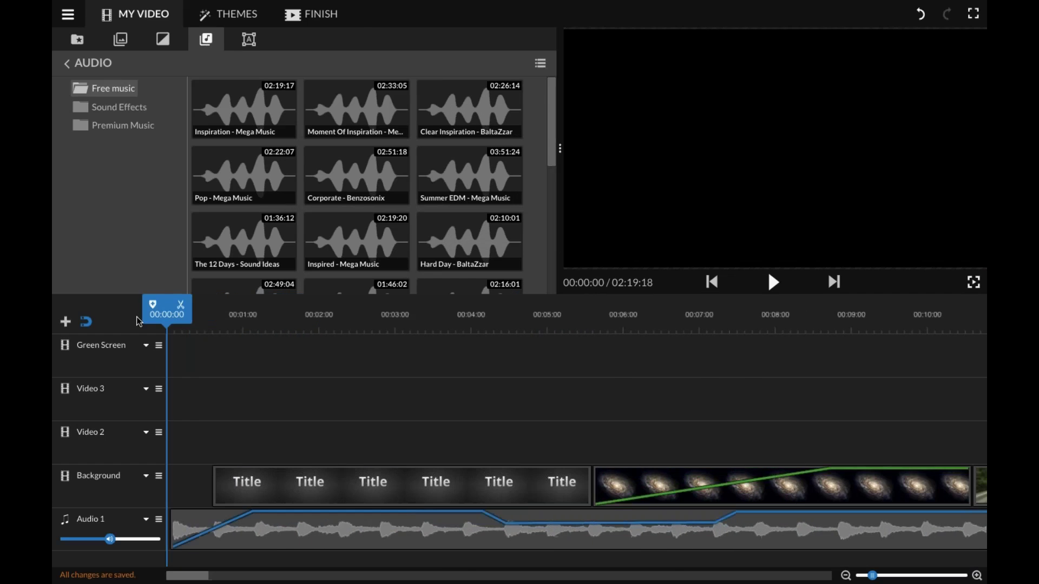
left_click_drag(344, 483, 300, 521)
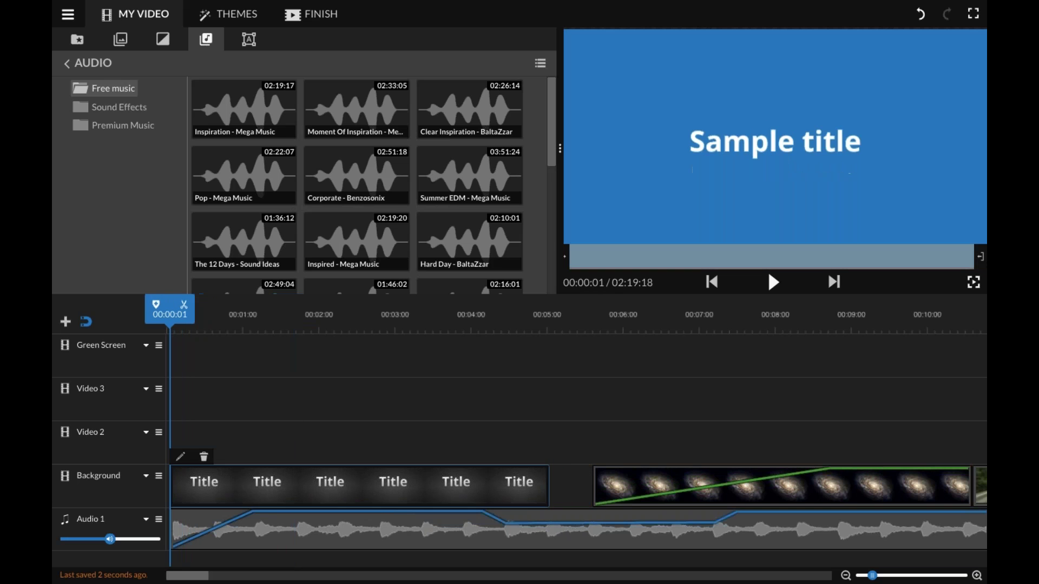
left_click(301, 533)
key("Delete")
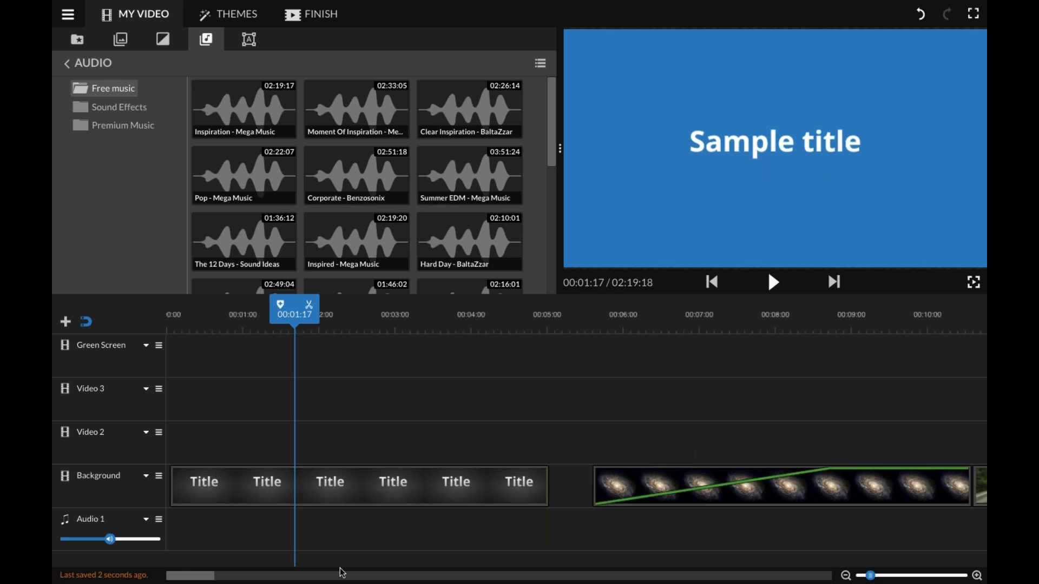
Step: Delete the outer_space4galaxy clip from the Background track
left_click_drag(201, 575, 227, 581)
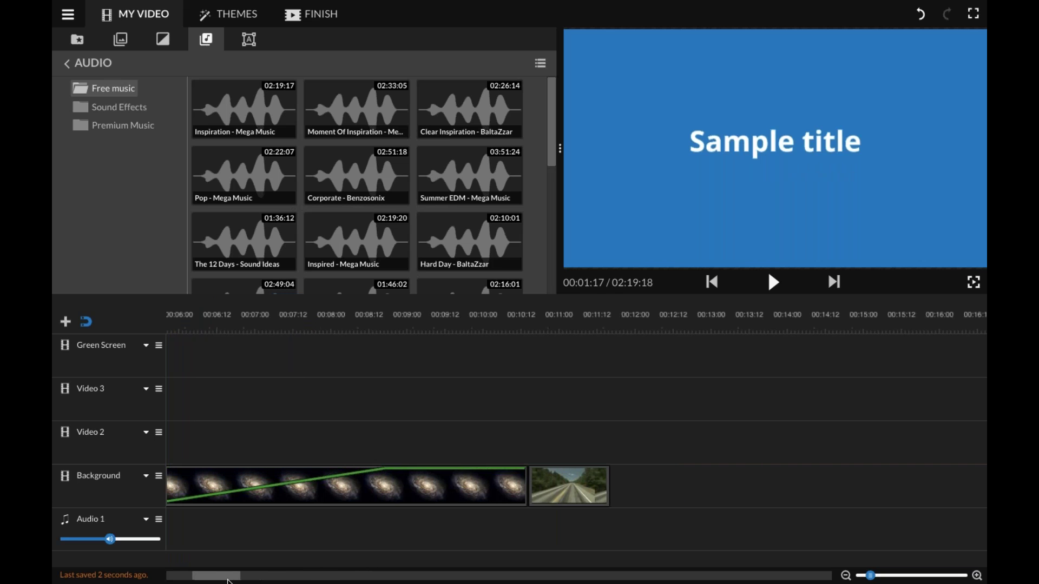
left_click(538, 481)
left_click(498, 493)
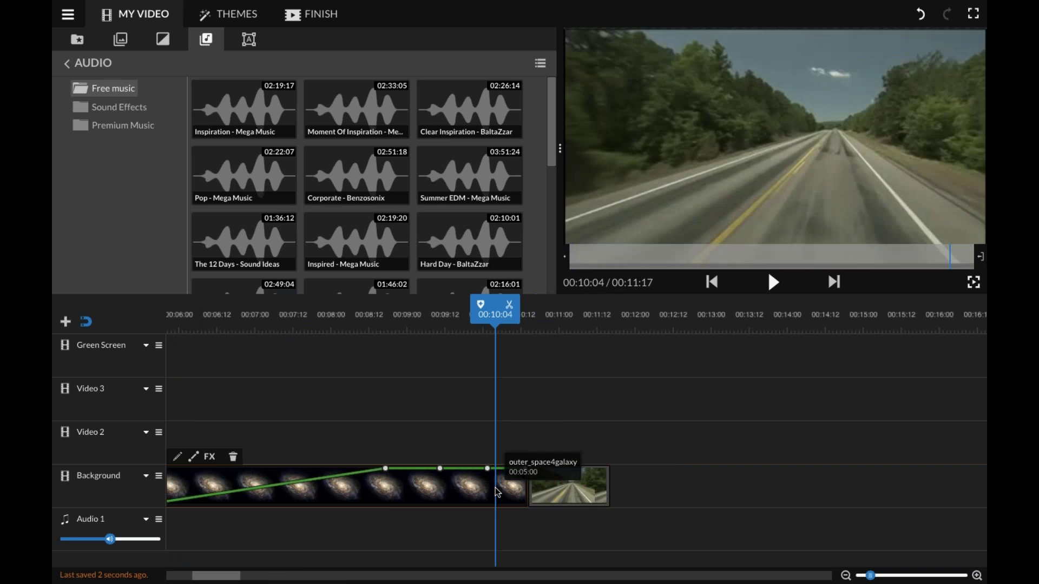
key("Delete")
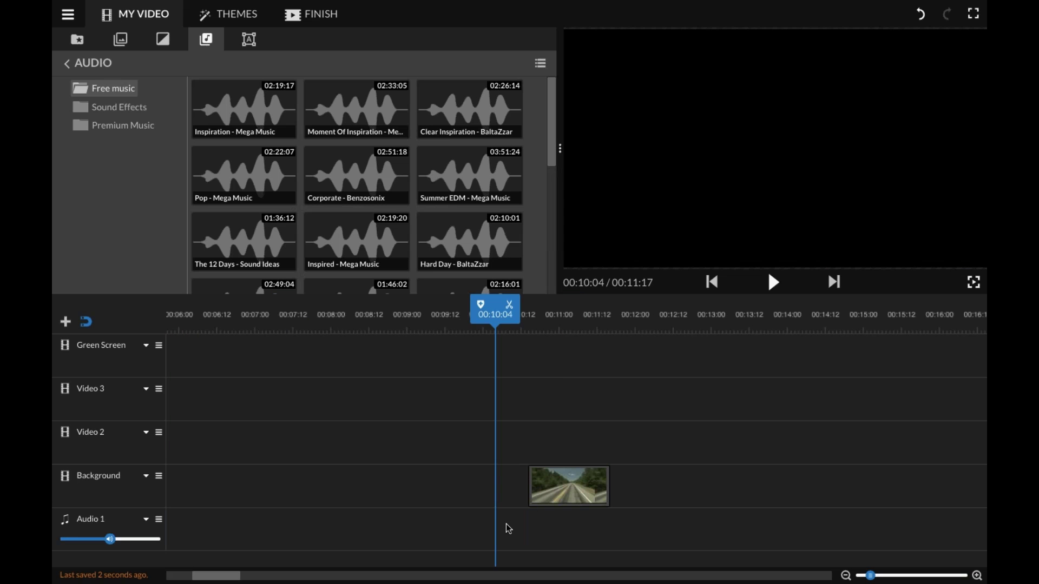
Step: Open the title clip for editing, select its sample text and finish editing without changing it
scroll(509, 529, "left", 5)
left_click(272, 488)
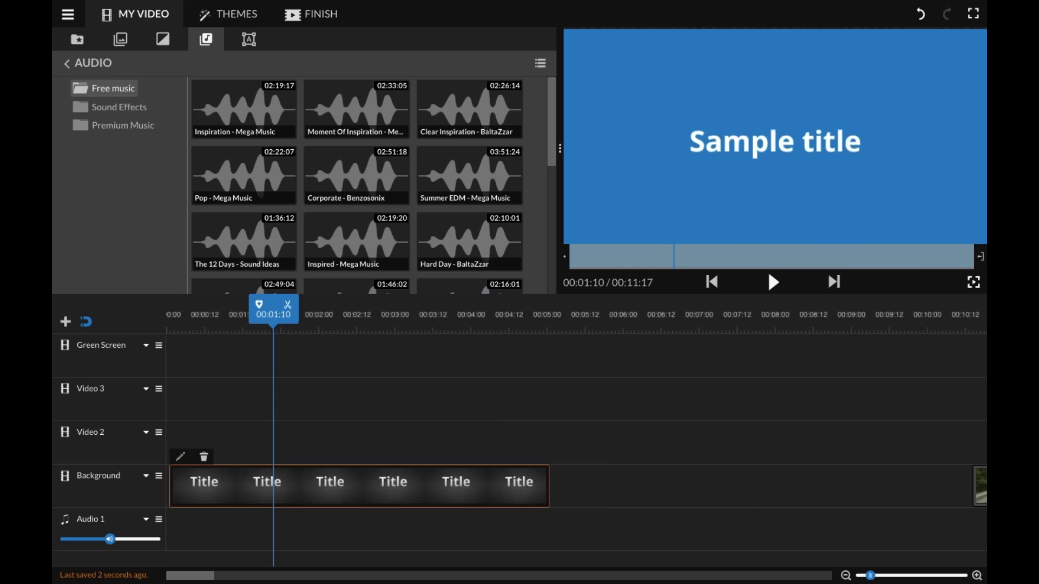
left_click(181, 458)
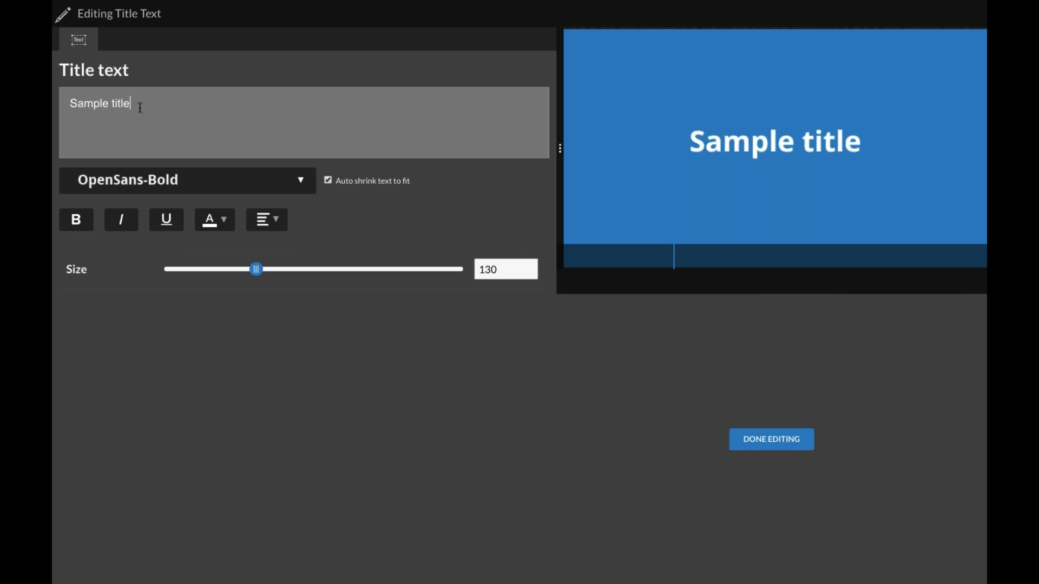
left_click_drag(140, 107, 90, 89)
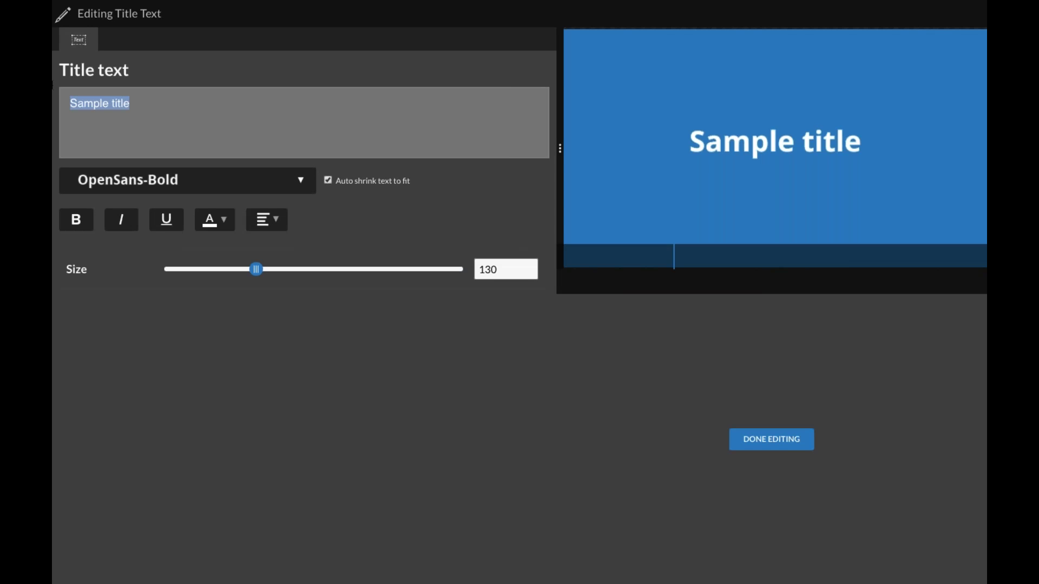
left_click(771, 440)
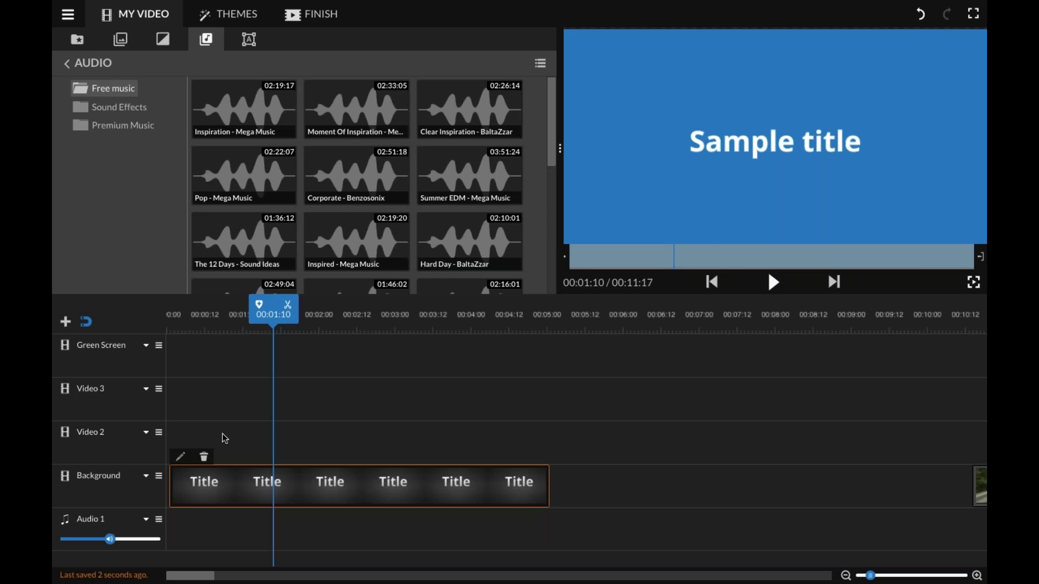
Step: Look through the Graphics, Transitions, Text graphics and Annotations libraries
left_click(121, 39)
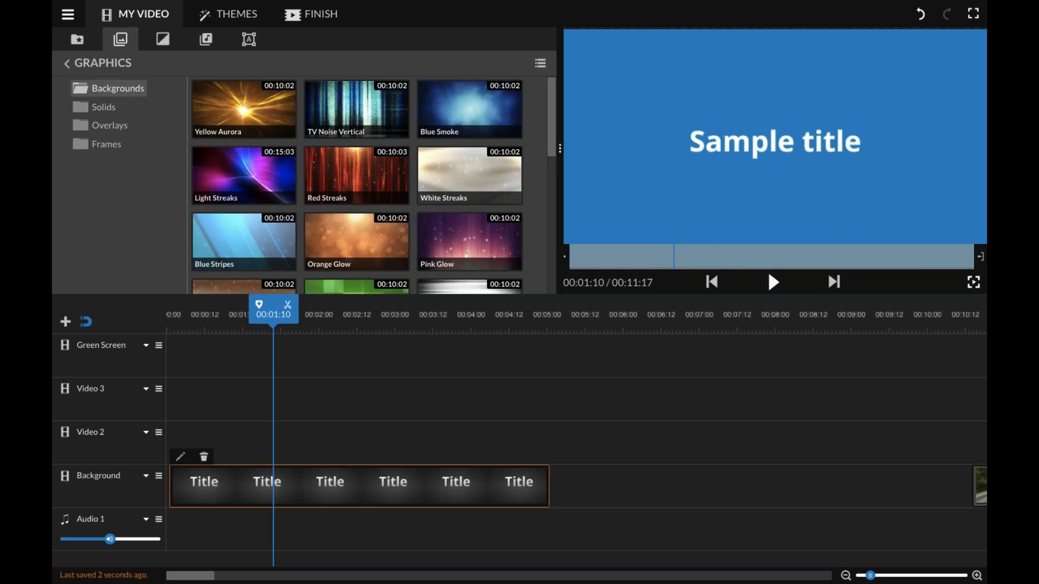
left_click(162, 39)
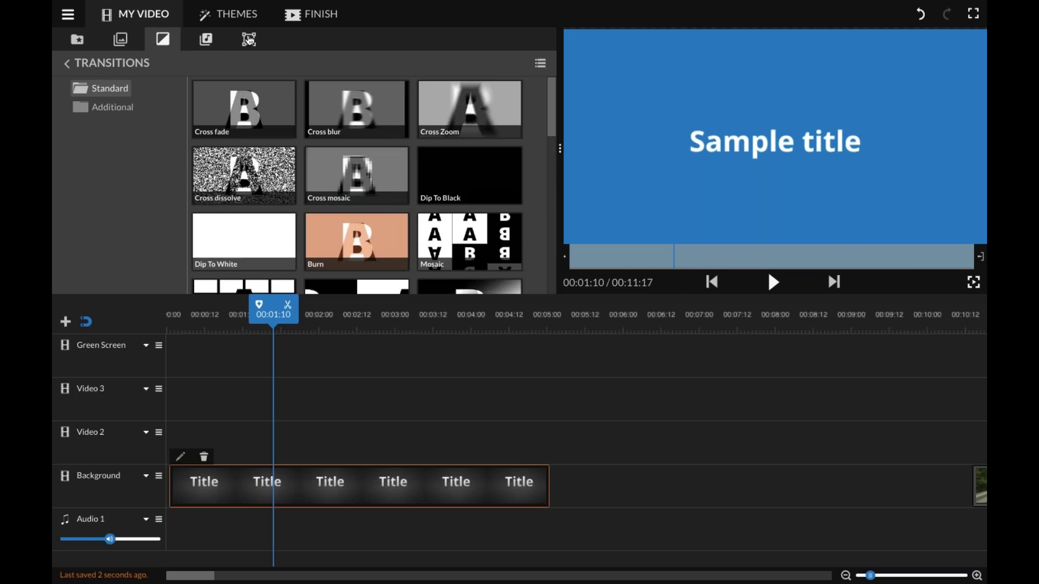
left_click(249, 39)
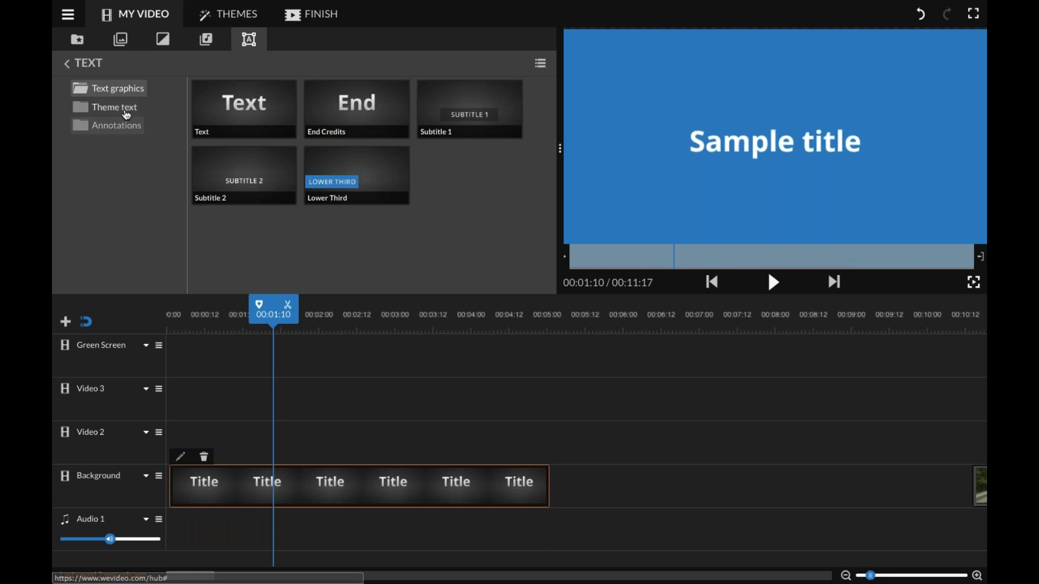
left_click(125, 125)
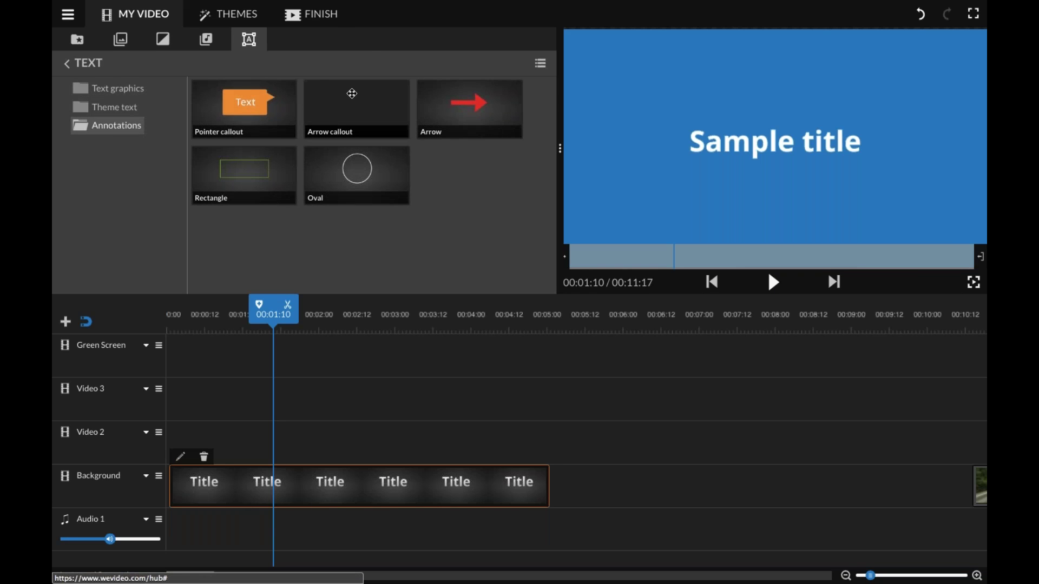
left_click(121, 88)
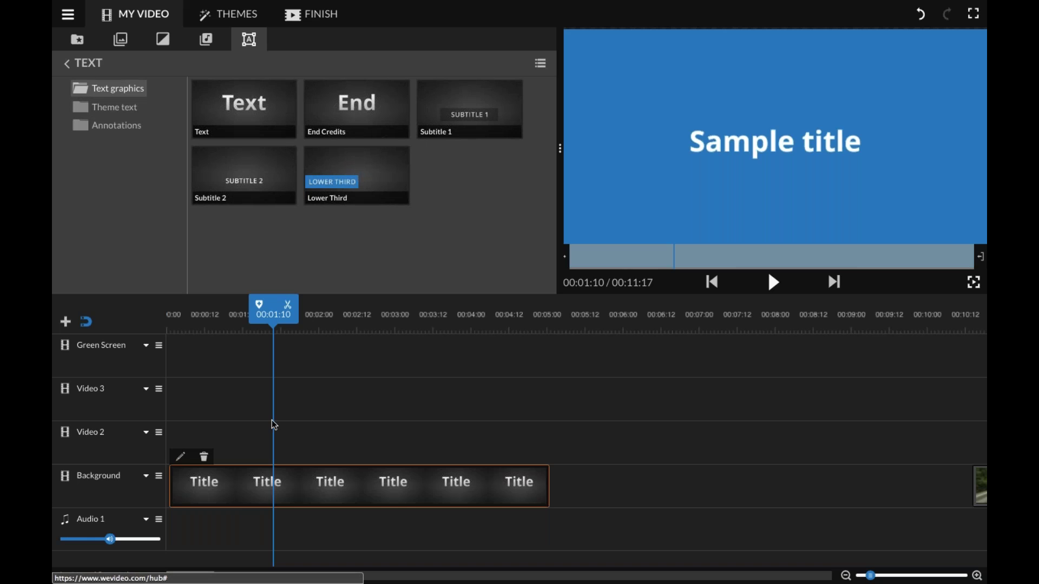
Step: Replace the title clip on the Background track with a Text clip at the start, trimmed to about 2 seconds
left_click(204, 457)
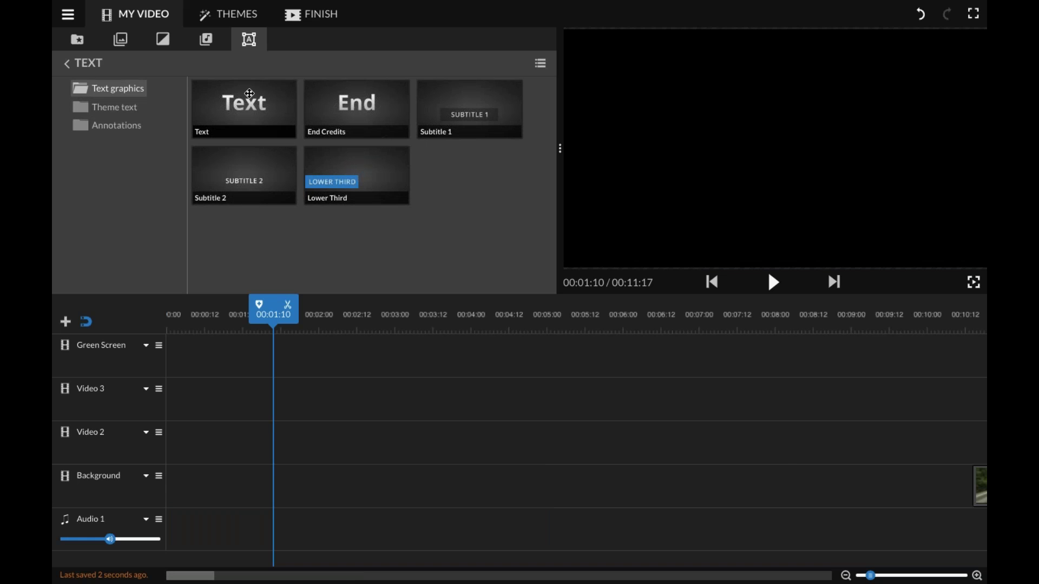
left_click_drag(225, 208, 184, 481)
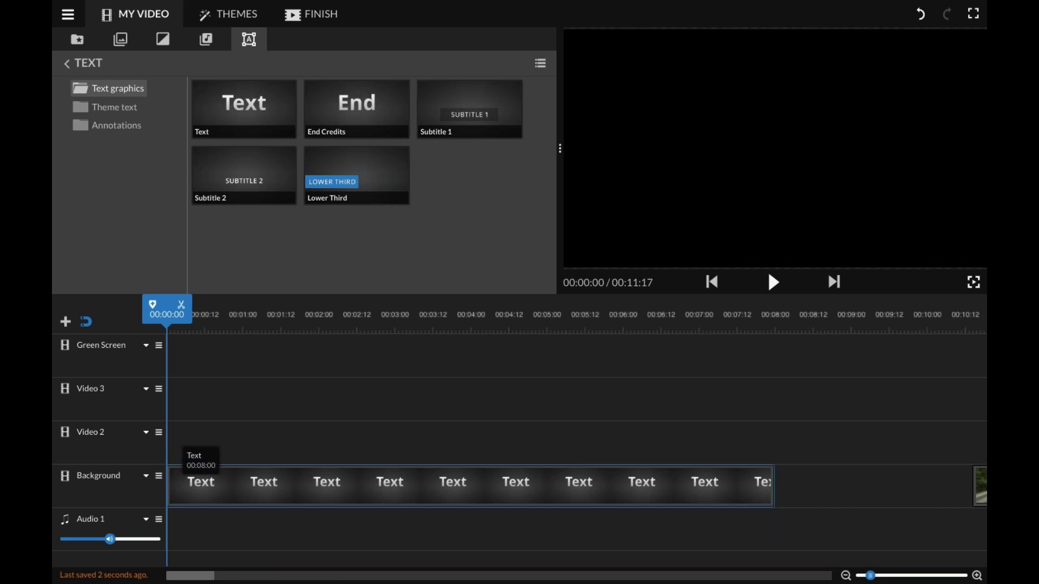
left_click(662, 472)
left_click_drag(782, 492, 295, 490)
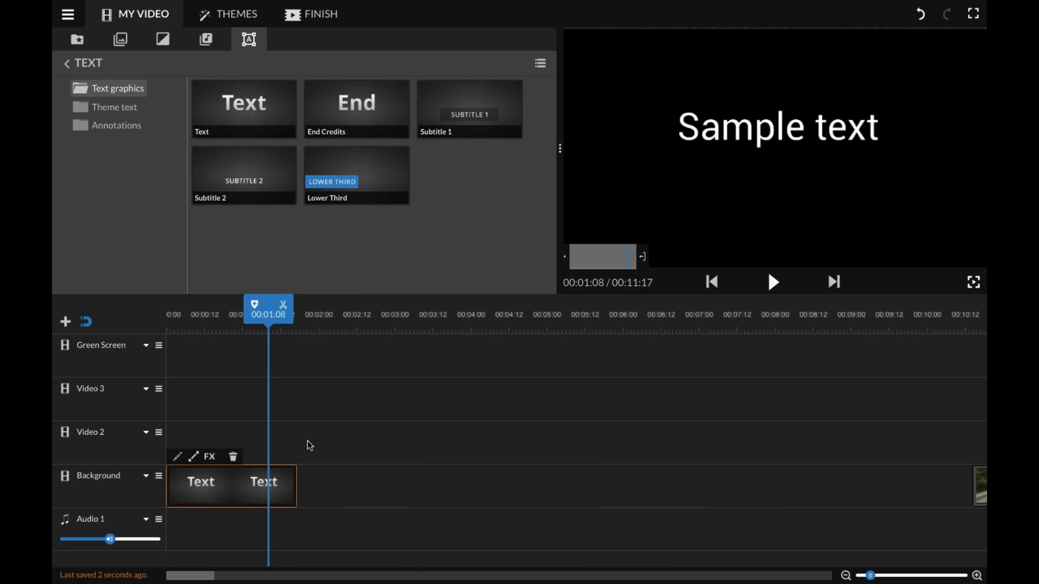
left_click_drag(296, 487, 332, 487)
left_click_drag(319, 321, 179, 321)
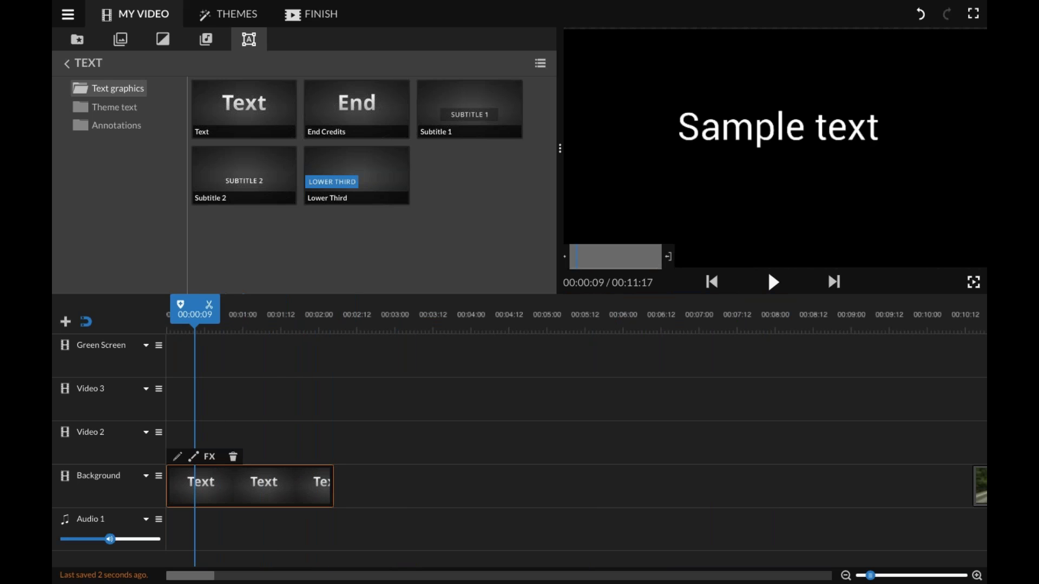
Step: Open the Text clip for editing and compare its text properties with its animation settings
double_click(184, 488)
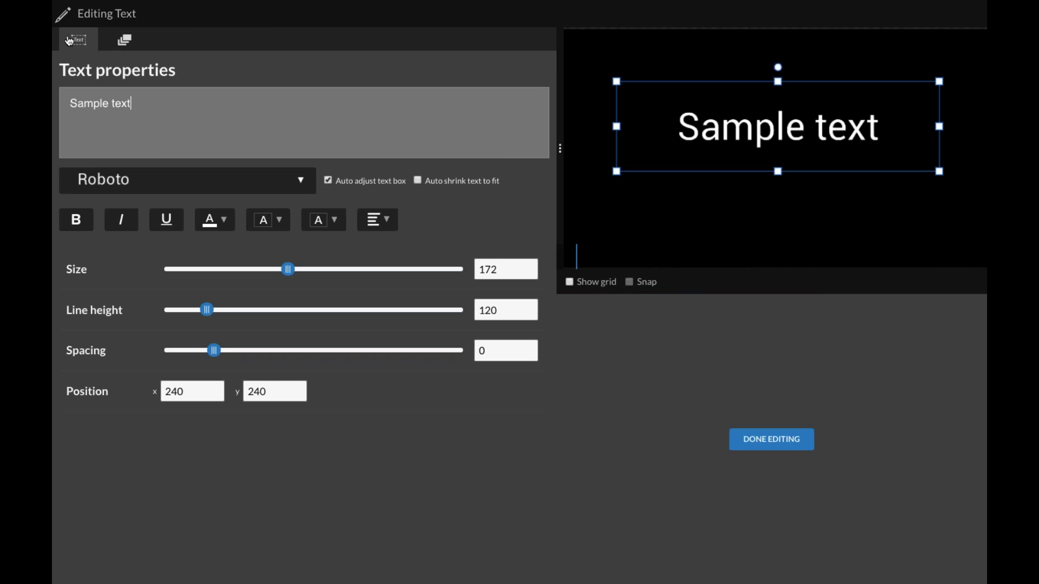
left_click(124, 44)
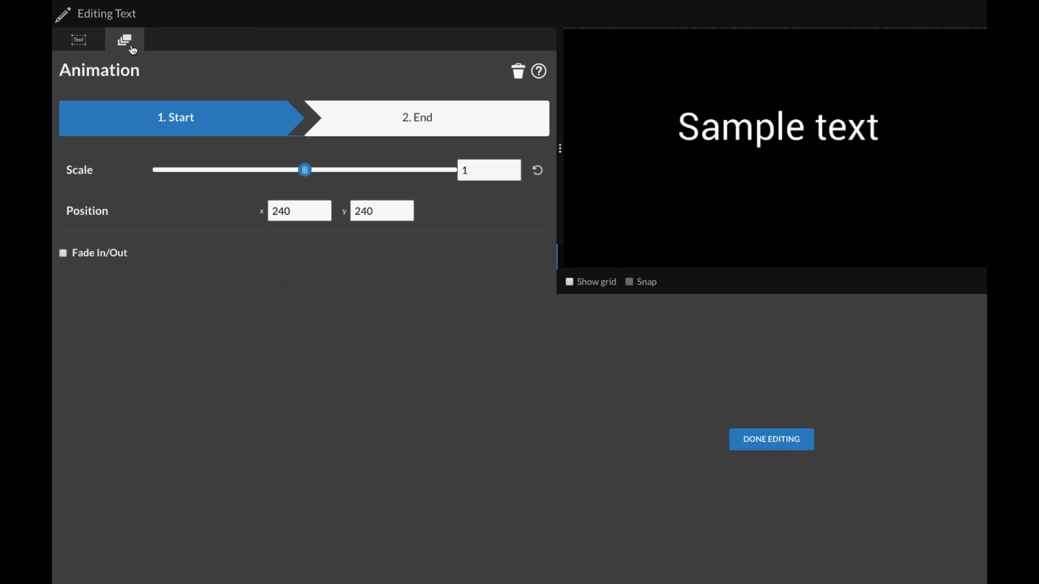
left_click(84, 48)
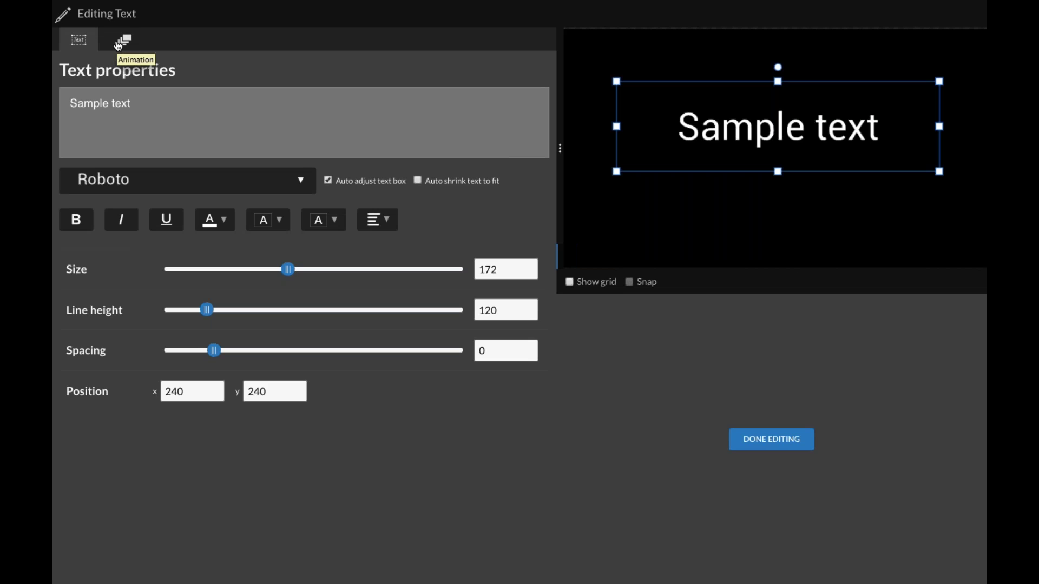
left_click(118, 46)
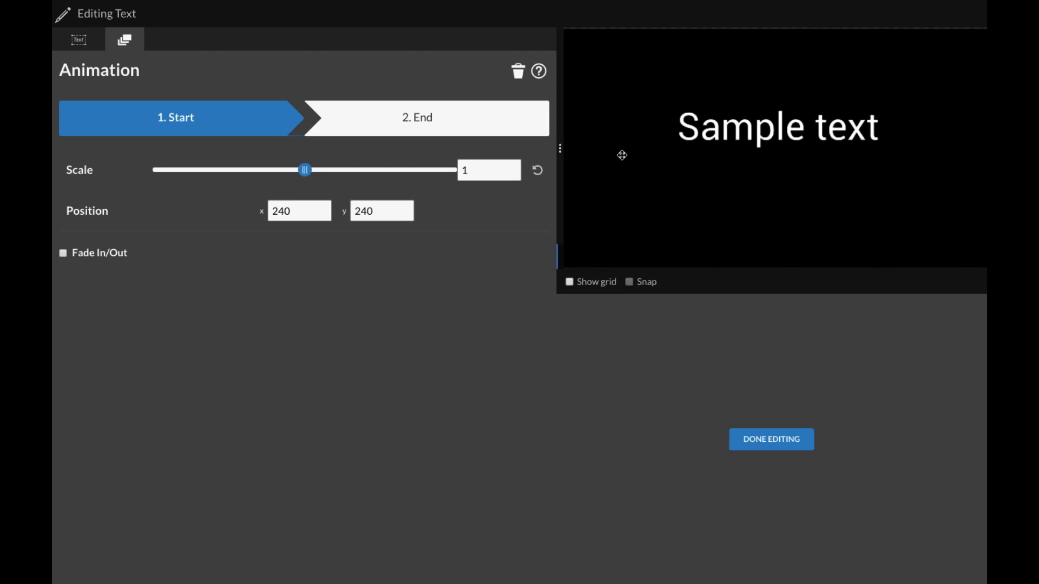
left_click(78, 40)
Step: Try a sketched outline font, replace the sample text with "Time Travel" and set the text size to 178
left_click(169, 187)
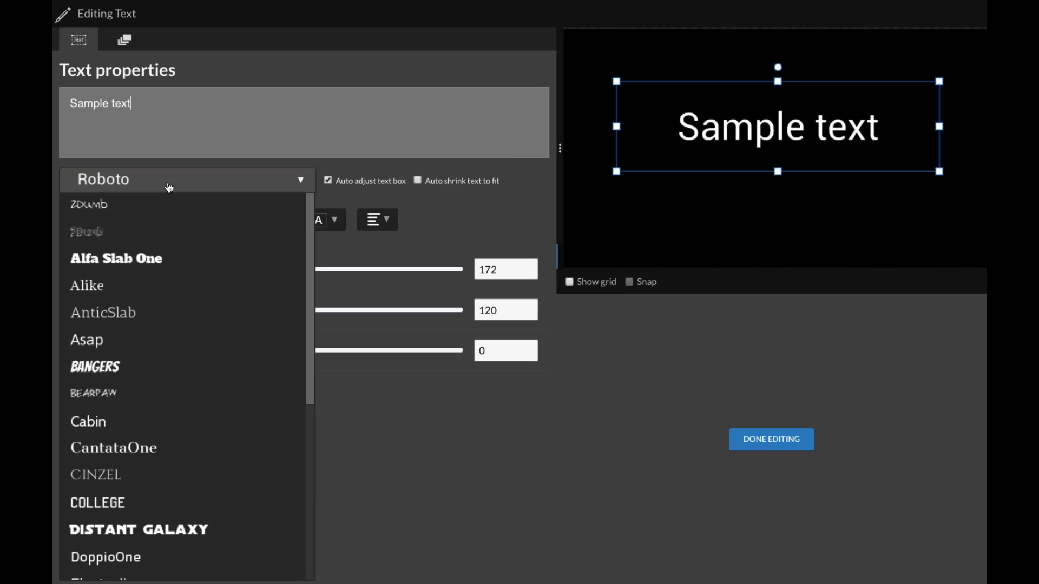
left_click(149, 234)
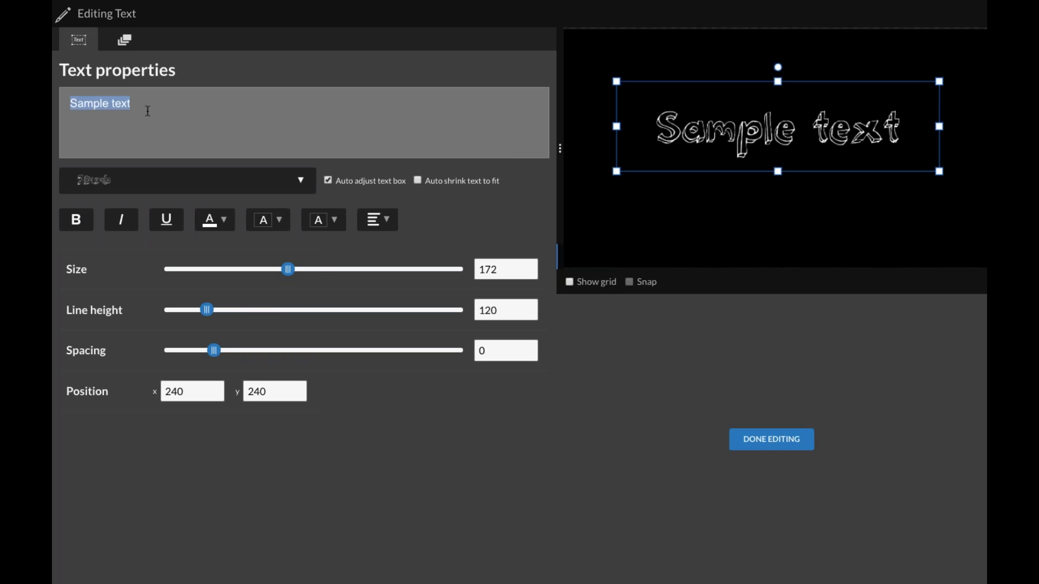
type("Time Travel")
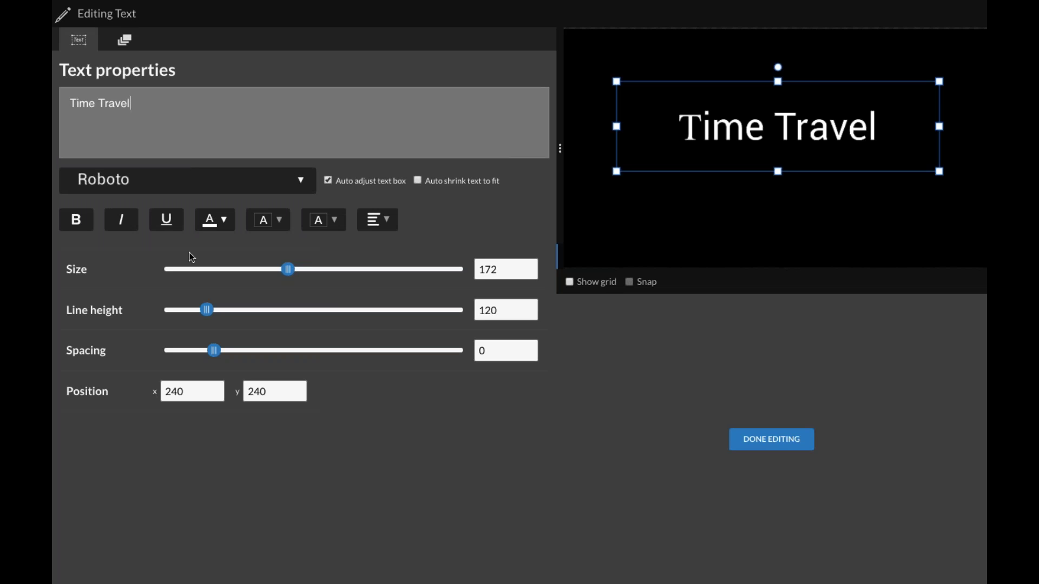
left_click_drag(288, 269, 293, 273)
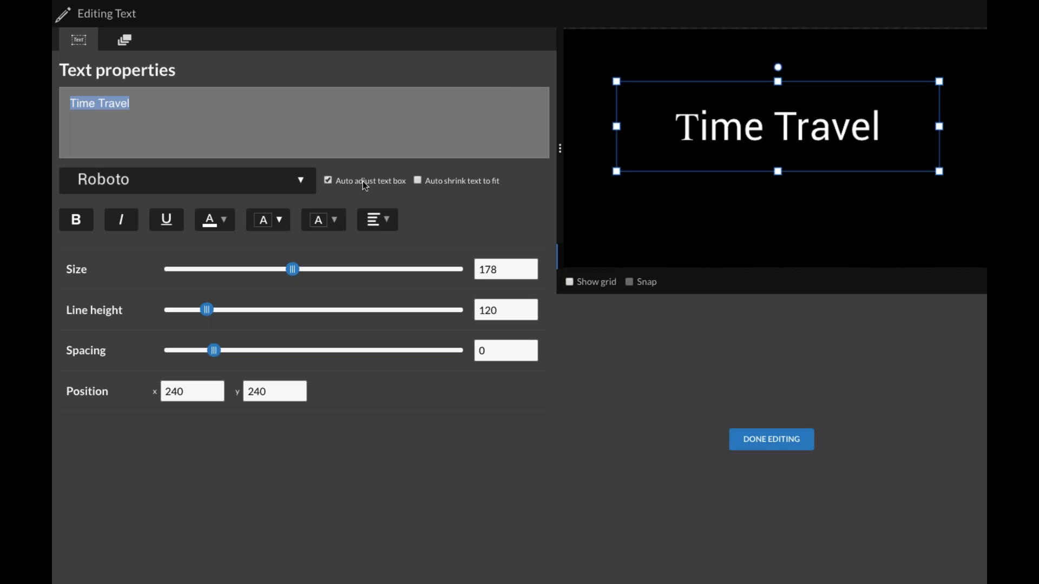
left_click(328, 181)
Step: Set the start of the text animation to a scale of 0.71 with the text near the middle of the frame
left_click(125, 39)
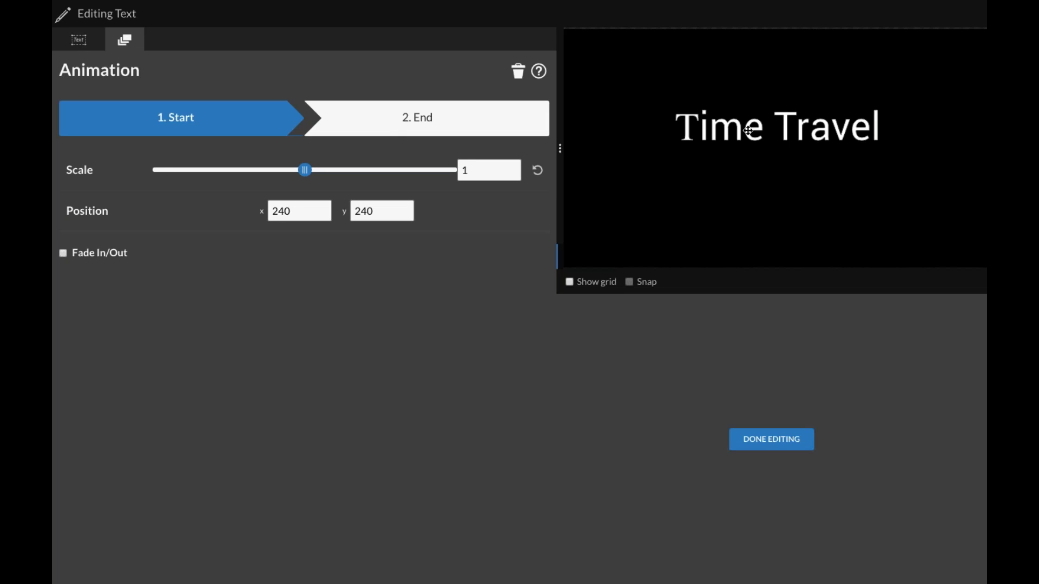
left_click_drag(299, 172, 271, 172)
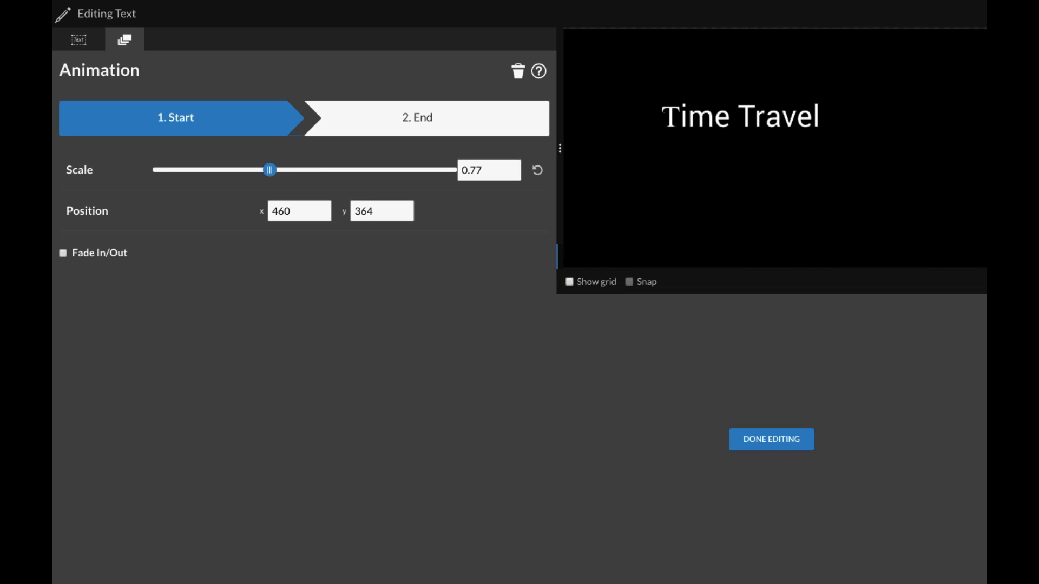
left_click_drag(738, 116, 784, 148)
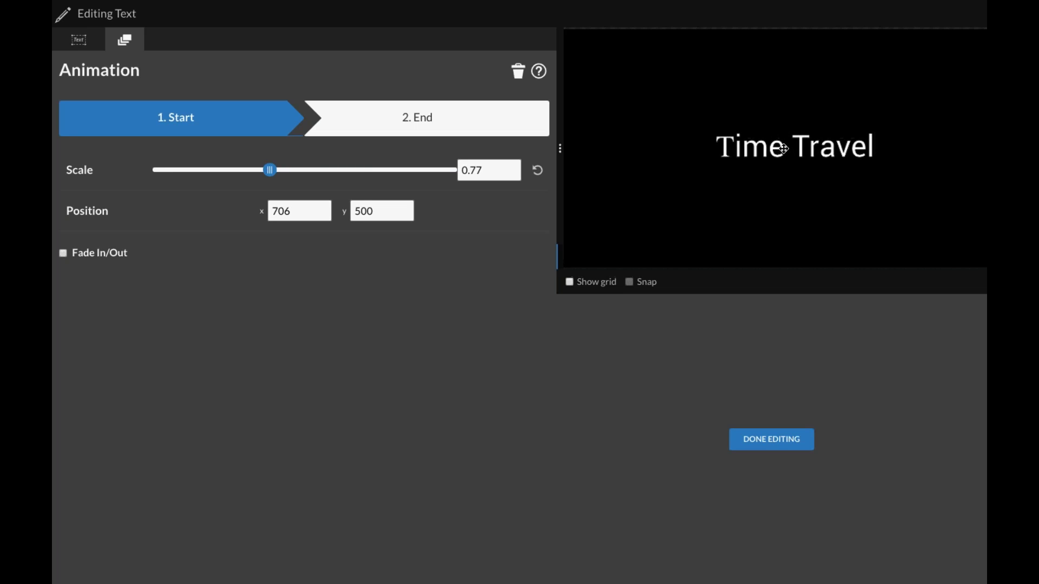
left_click_drag(270, 171, 266, 175)
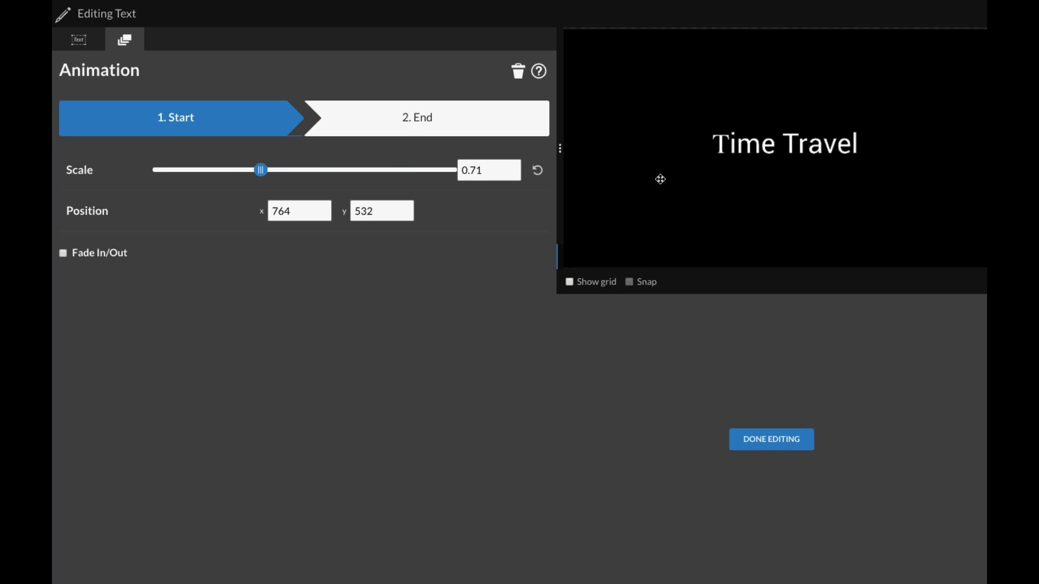
left_click_drag(660, 179, 665, 181)
Step: Set the end of the text animation to scale 1.2 at x -36, y 193, and finish editing to preview it
left_click(417, 118)
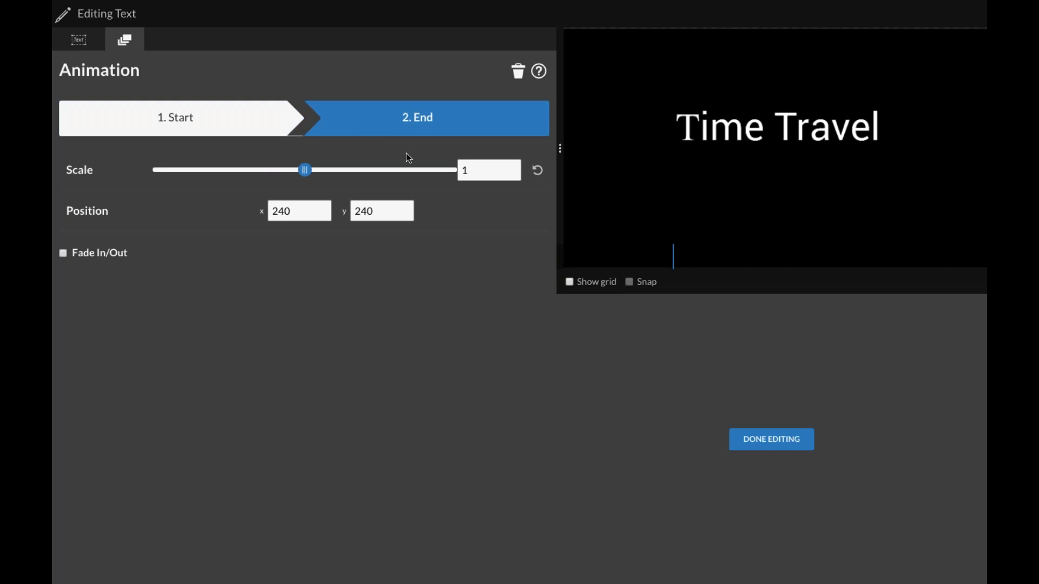
left_click_drag(757, 127, 767, 149)
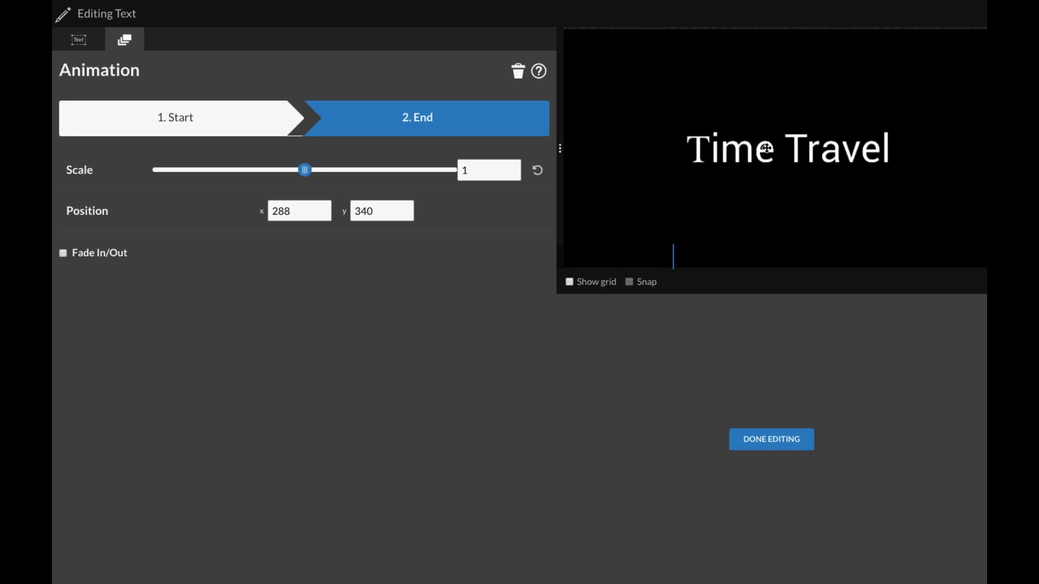
left_click_drag(306, 171, 313, 171)
left_click_drag(806, 163, 777, 155)
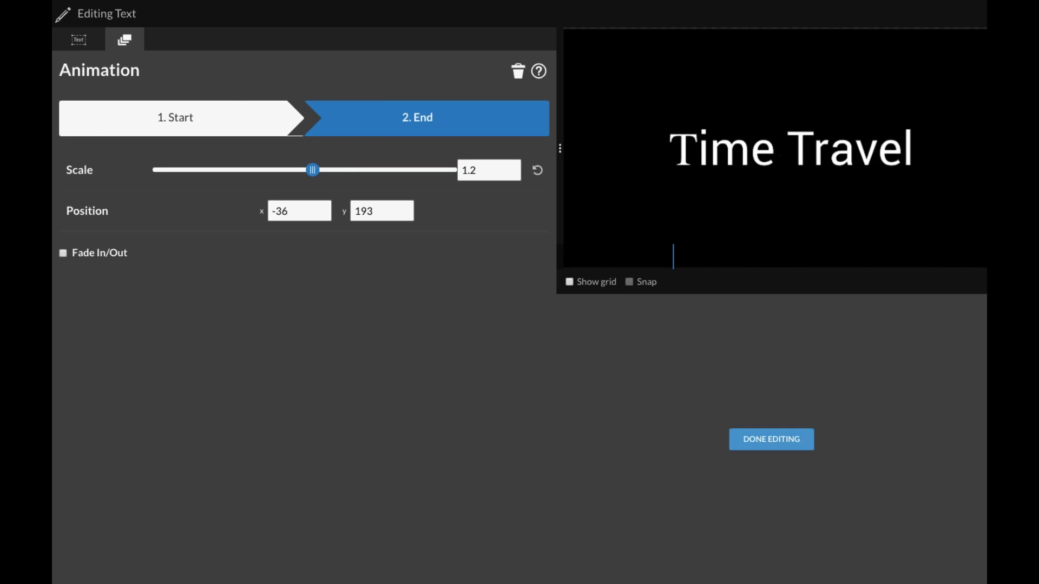
left_click(771, 440)
key("space")
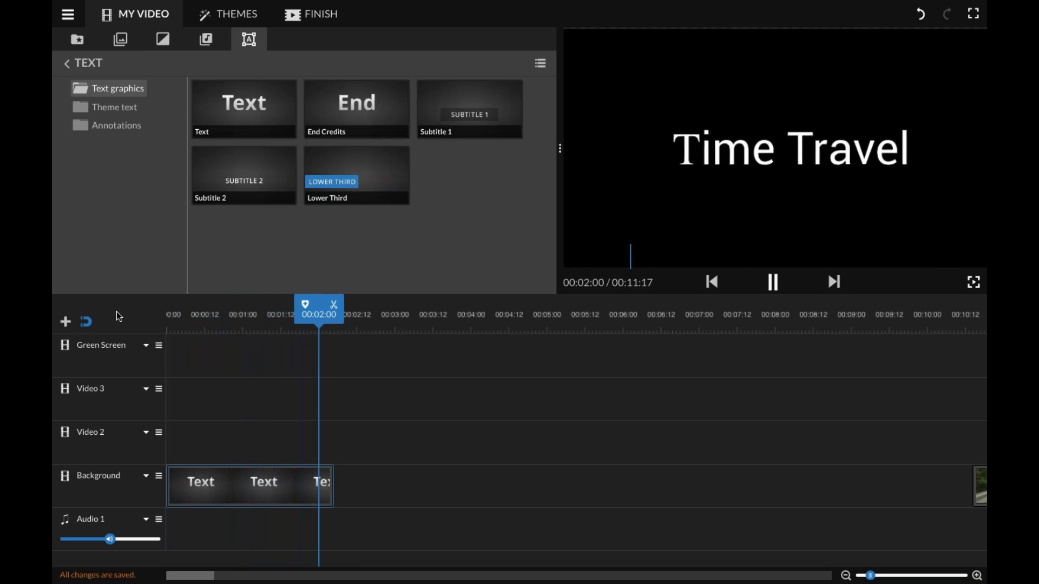
Step: Select the Text clip and show the levels of the Background track
left_click(249, 485)
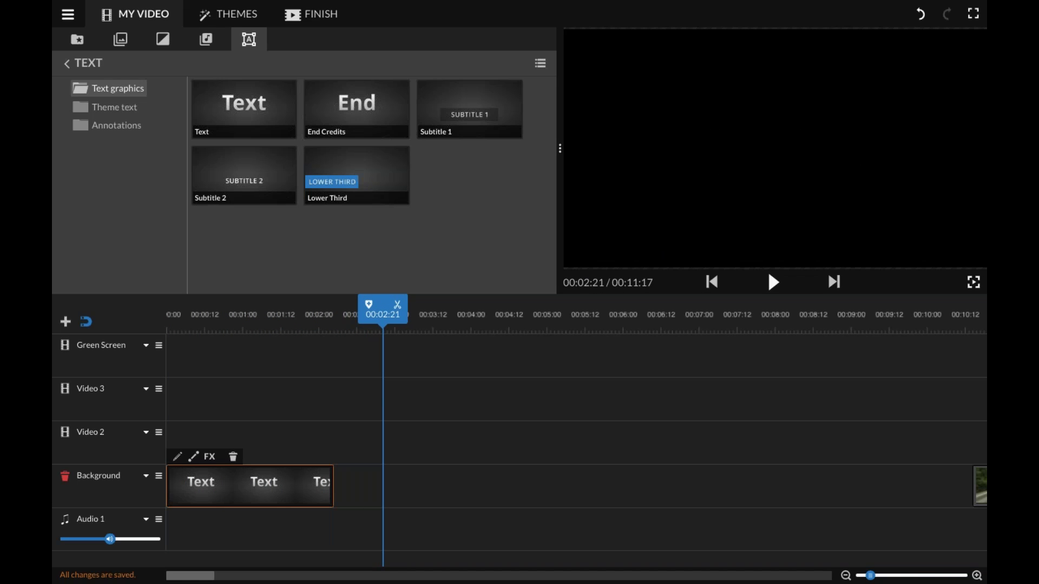
left_click(146, 477)
left_click(163, 480)
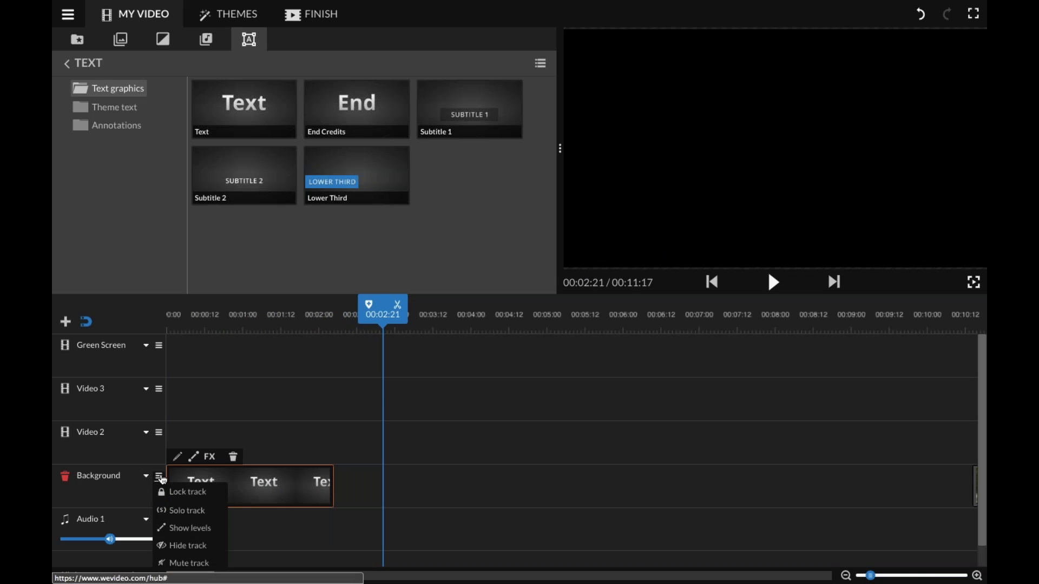
left_click(189, 527)
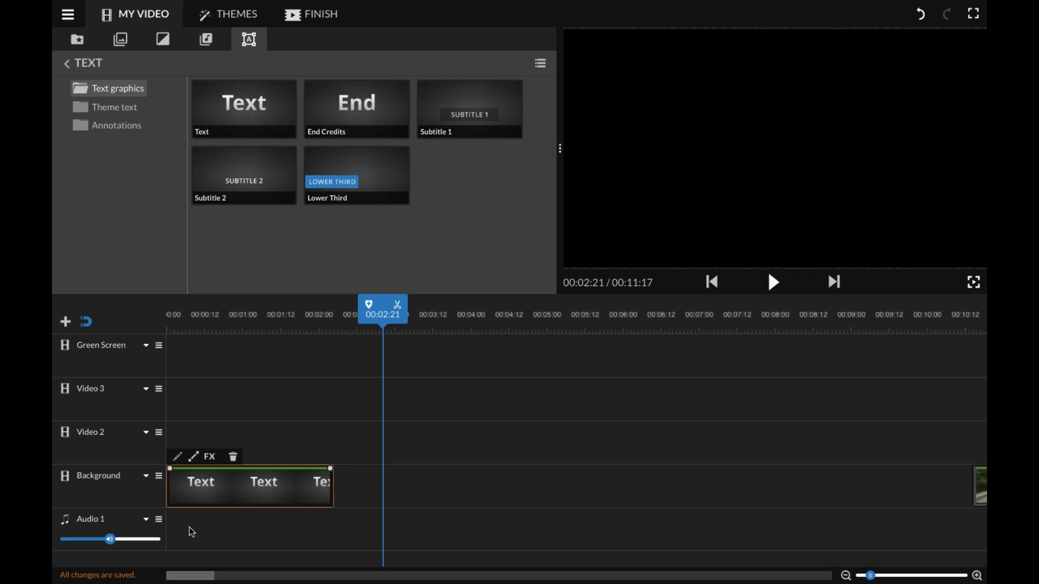
Step: Shape the Text clip's level line with keyframes for a short fade-in at its start and a fade-out at its end
left_click(301, 468)
left_click_drag(330, 469, 342, 518)
left_click_drag(170, 469, 168, 504)
left_click_drag(180, 468, 183, 468)
left_click(180, 357)
Step: Play the Text clip to preview its fades and place the playhead at the clip's end
key("space")
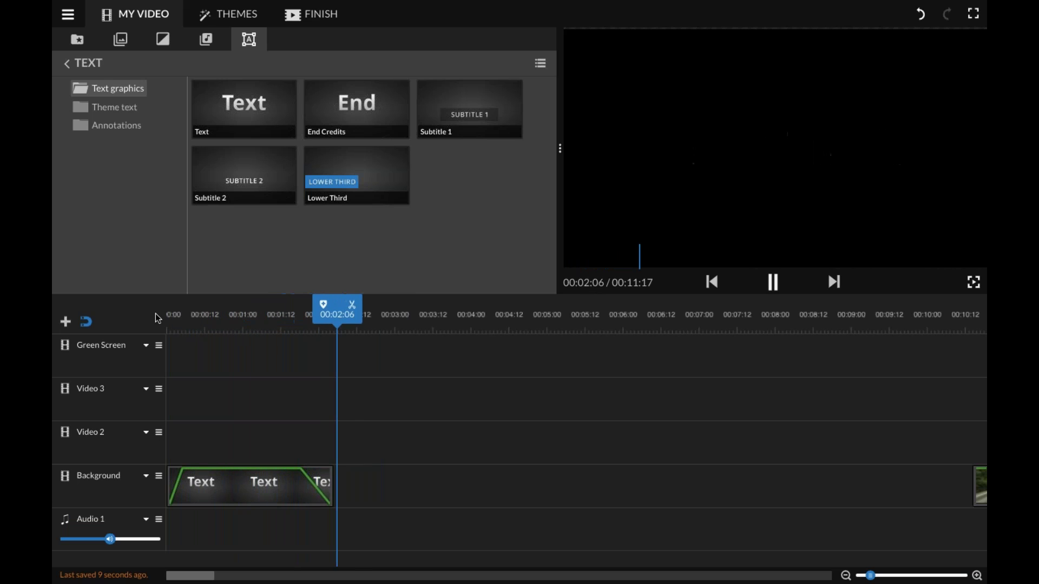
key("space")
left_click_drag(383, 317, 351, 317)
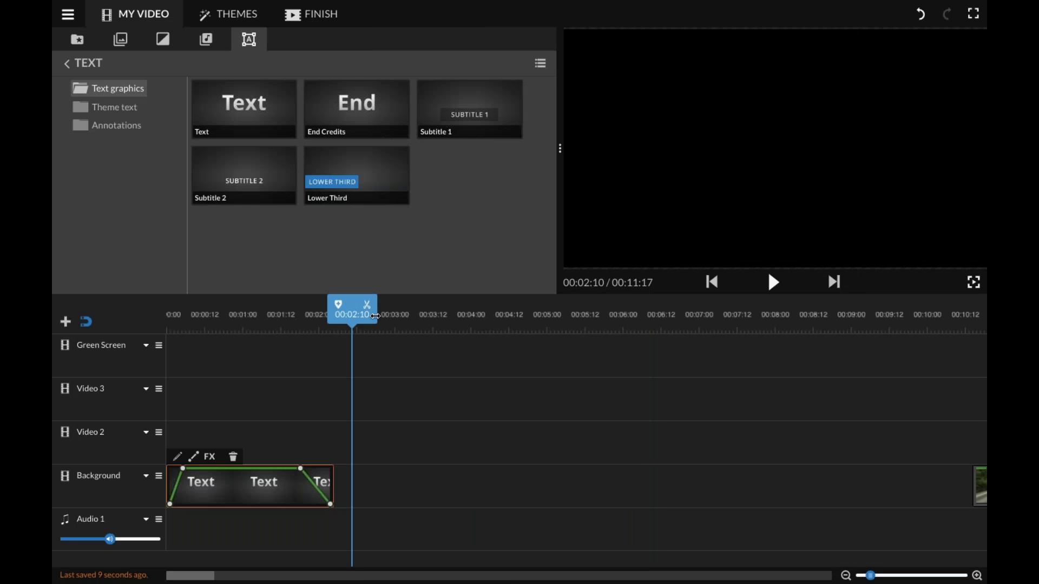
left_click_drag(376, 317, 362, 317)
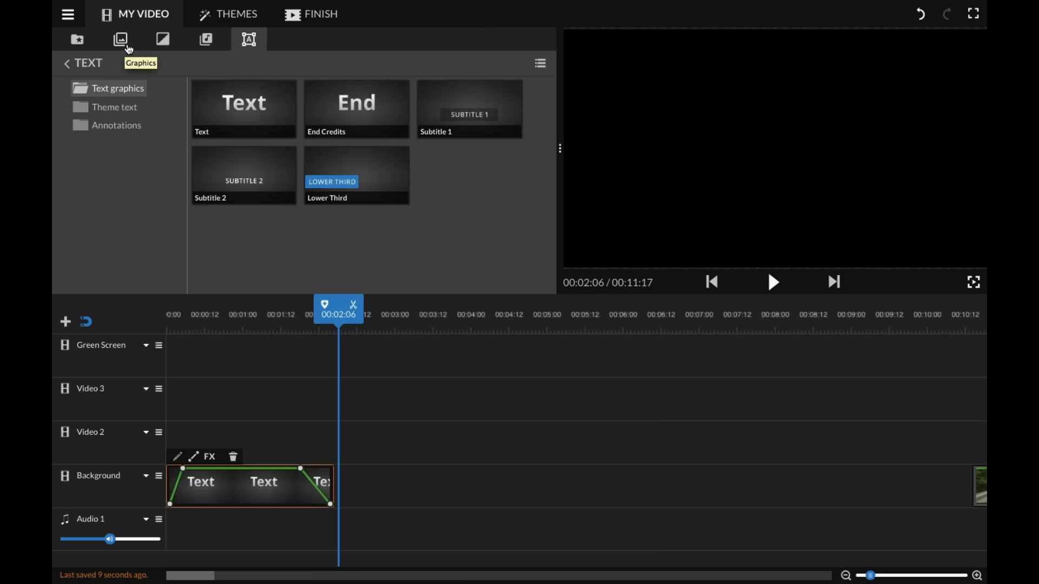
Step: Open the Backgrounds collection in the graphics library and look through the available clips
left_click(164, 48)
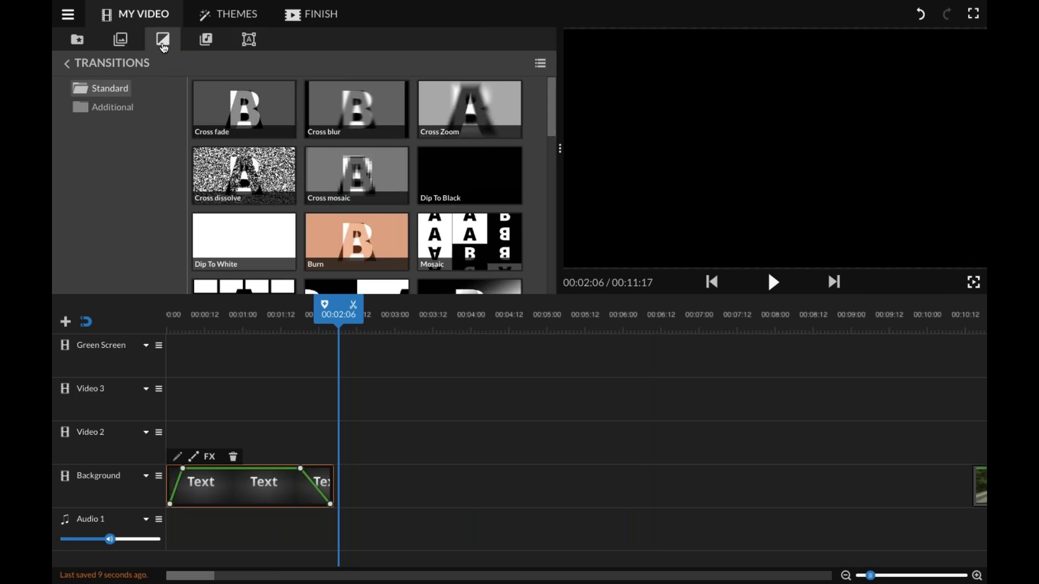
left_click(127, 43)
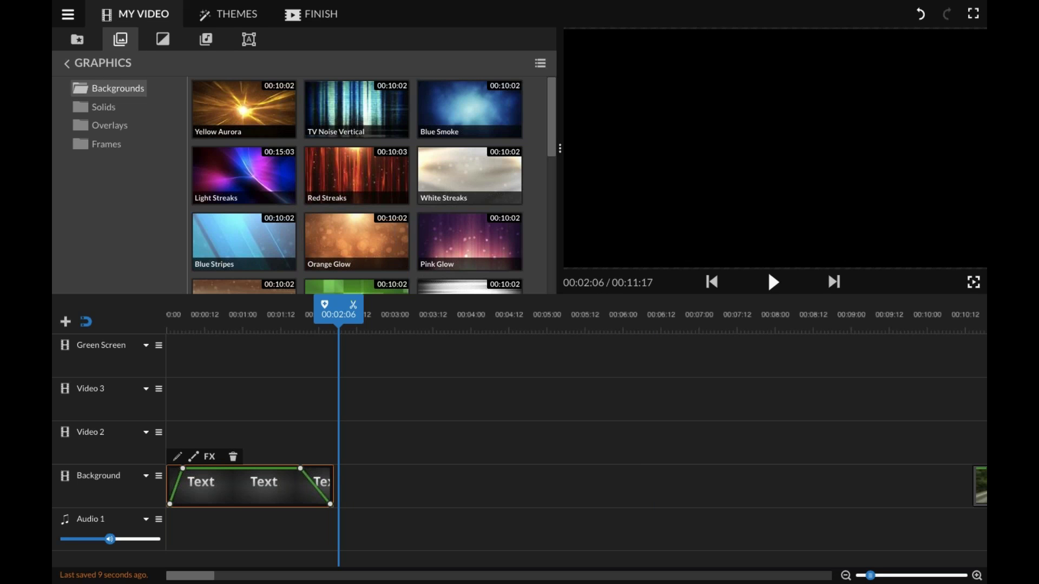
scroll(240, 221, "down", 1)
scroll(240, 221, "down", 6)
scroll(240, 220, "up", 8)
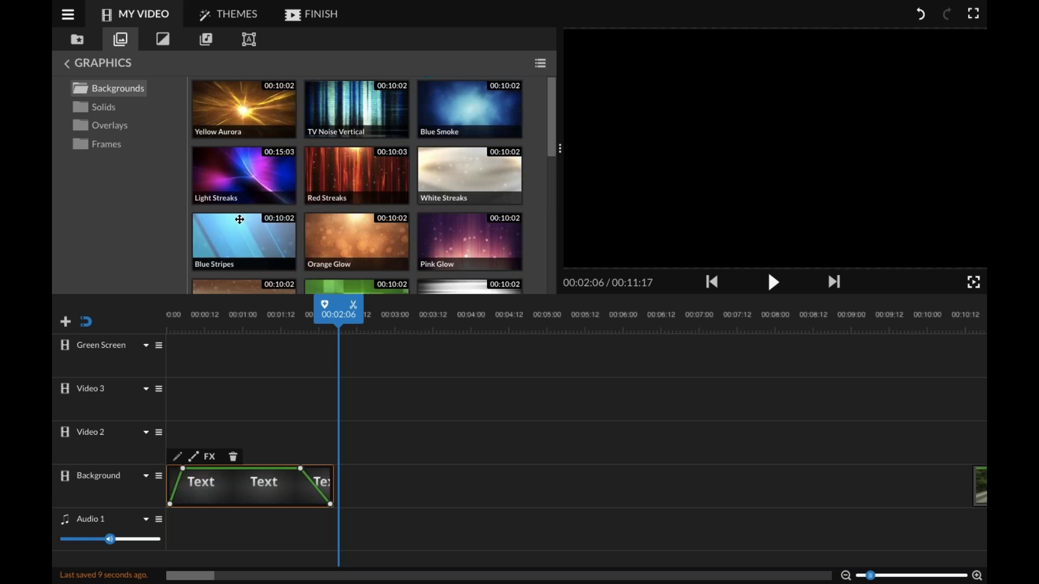
left_click_drag(244, 109, 360, 484)
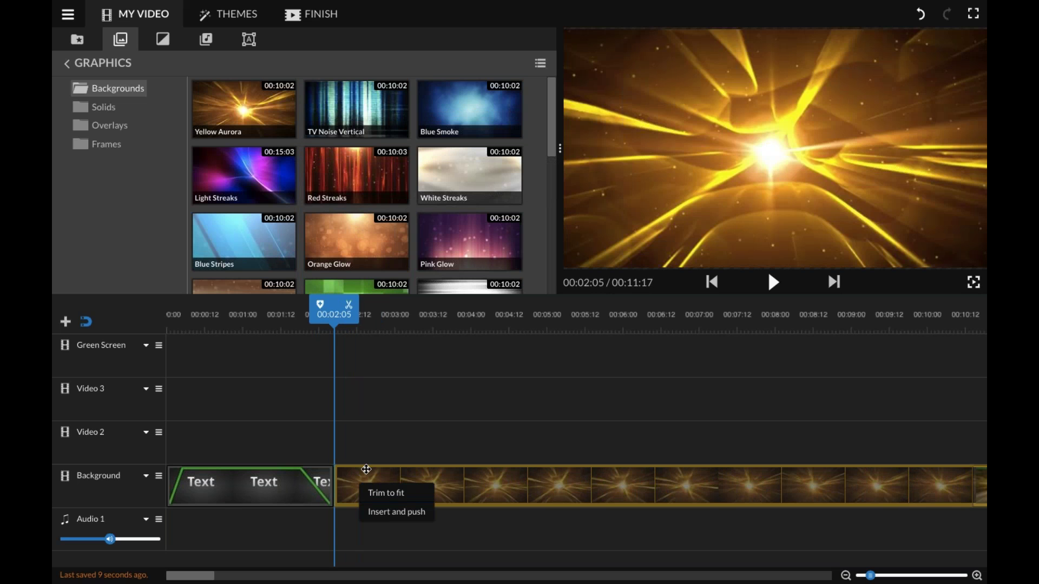
key("ctrl+z")
left_click_drag(243, 108, 352, 485)
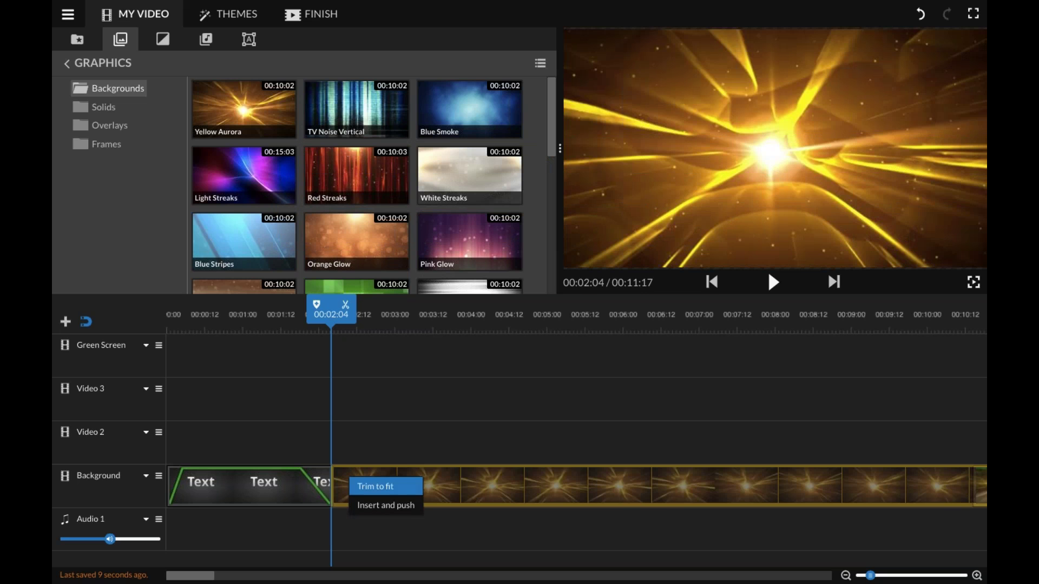
left_click(480, 524)
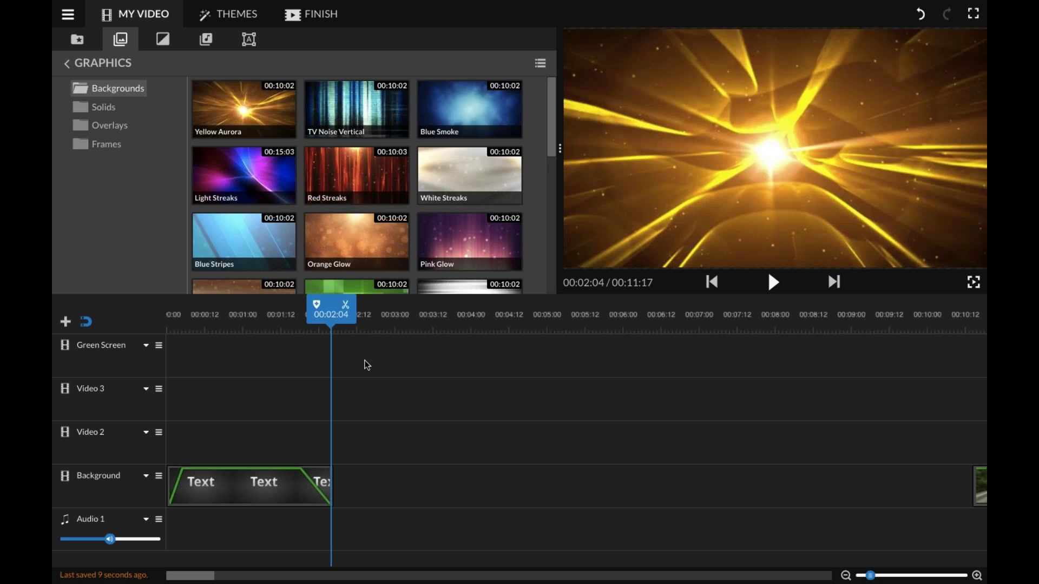
Step: Move the road clip from the Background track up to the Video 2 track, starting at about 00:11:19
left_click(468, 371)
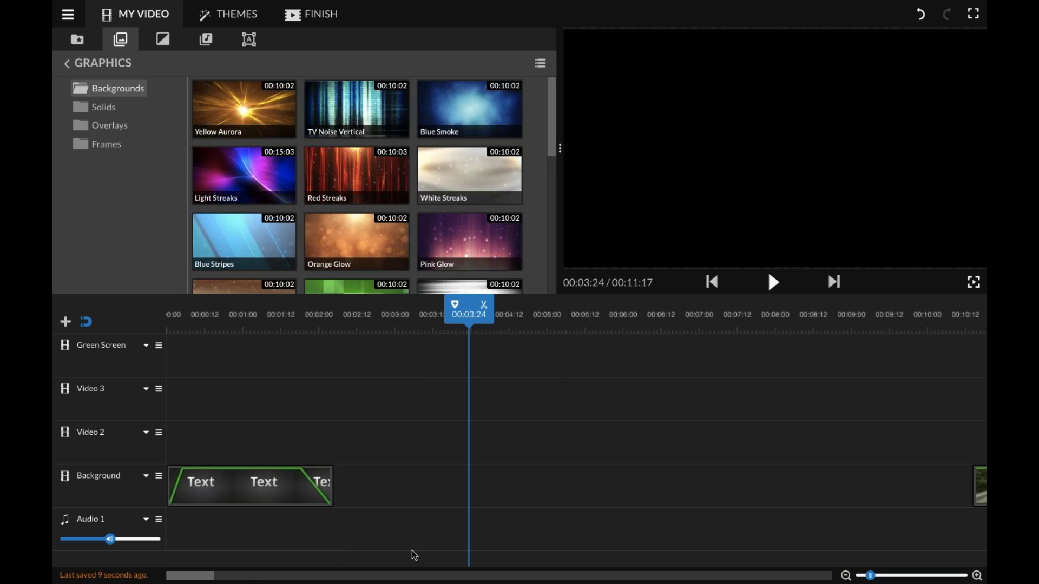
left_click_drag(201, 575, 250, 576)
left_click_drag(190, 485, 222, 441)
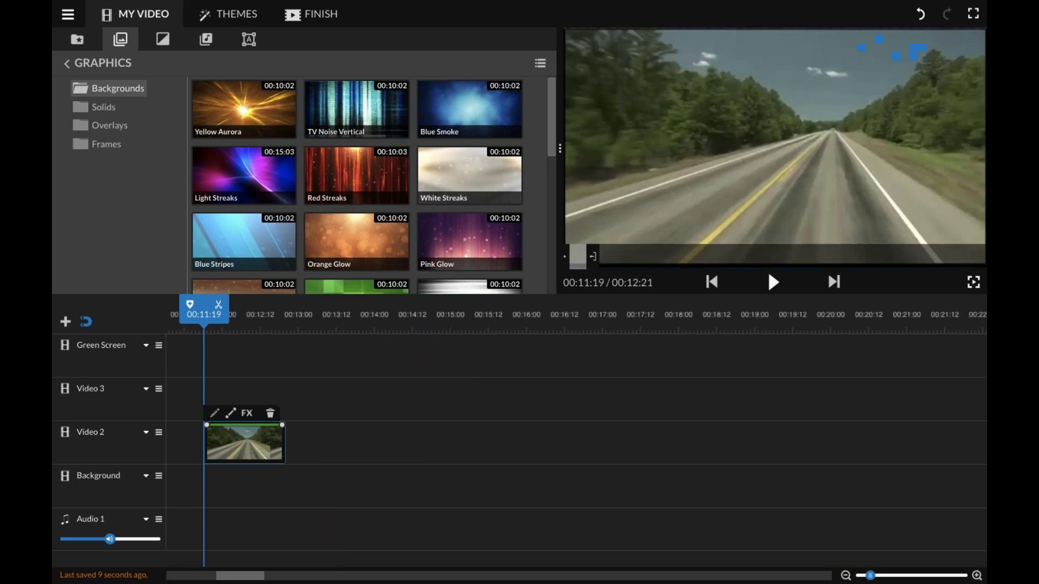
left_click_drag(241, 576, 154, 573)
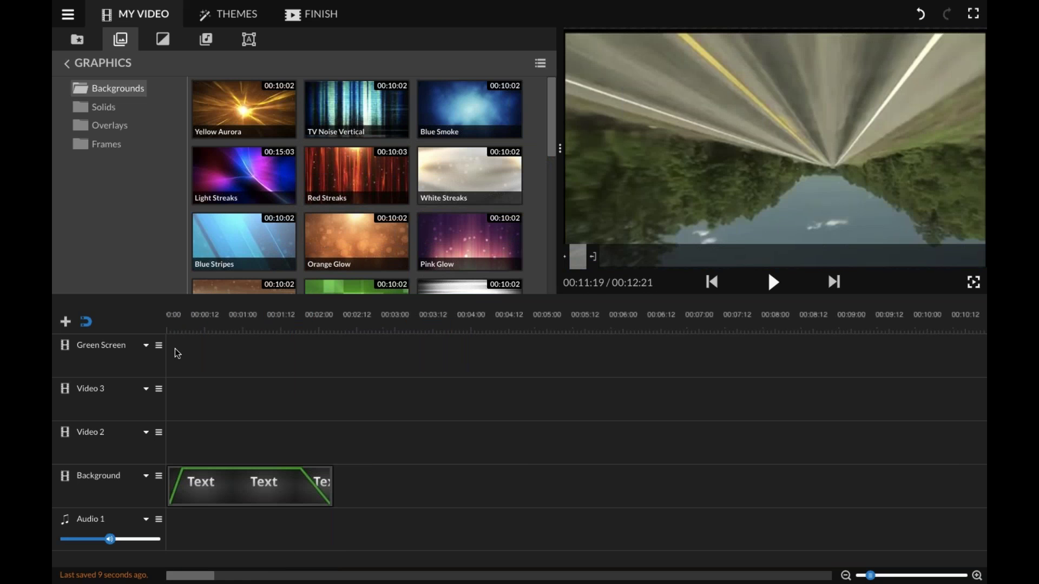
Step: Place the Yellow Aurora background right after the Text clip on the Background track, split it at 00:06:24 and delete the remainder
left_click_drag(245, 108, 358, 468)
left_click_drag(334, 315, 696, 316)
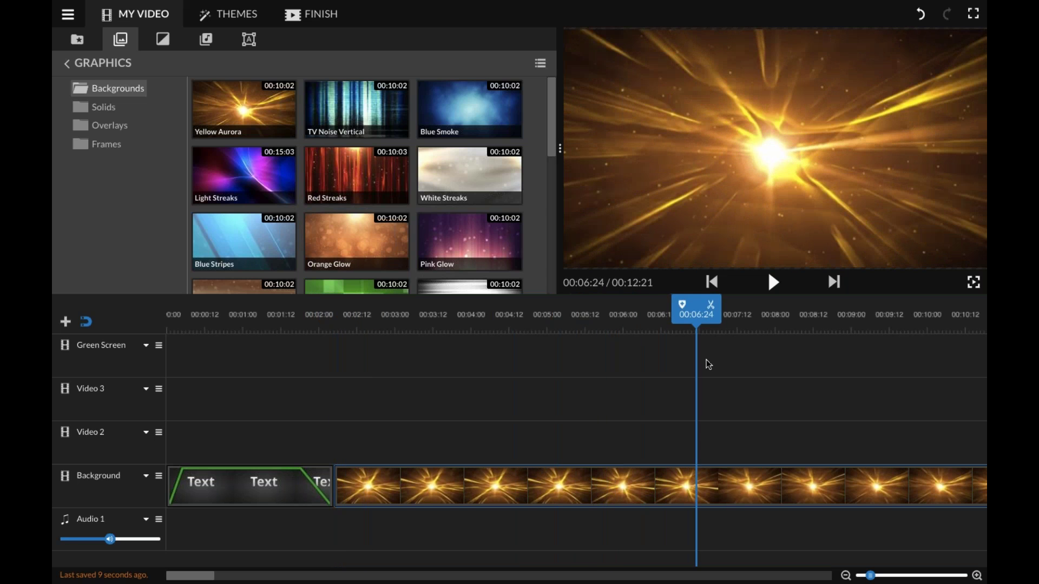
left_click(711, 307)
mouse_move(723, 488)
left_mouse_down()
mouse_move(727, 440)
mouse_move(742, 491)
left_mouse_up()
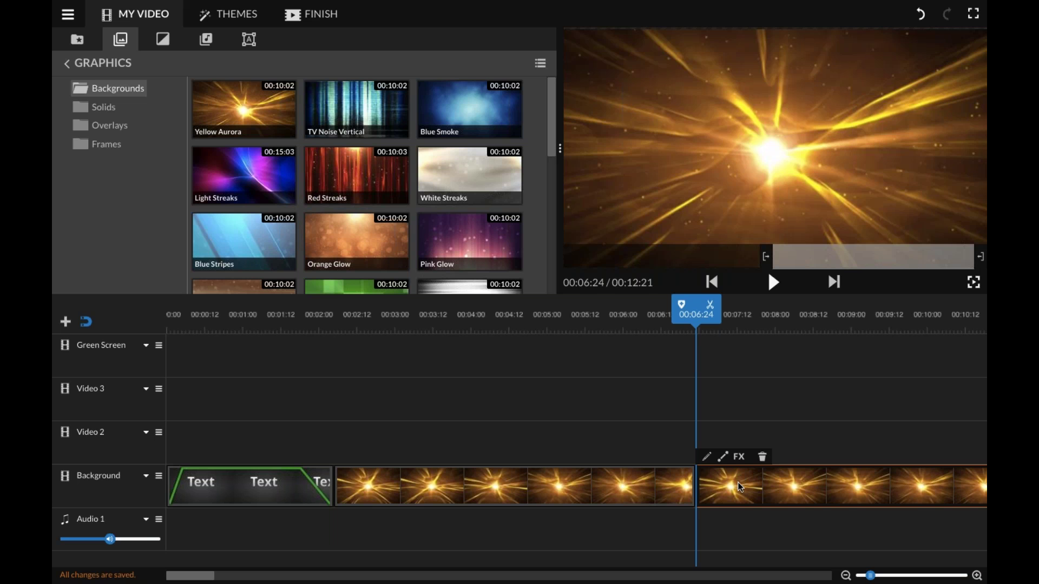
left_click(762, 457)
Step: Play the Yellow Aurora clip from near its start to preview the moving background
left_click_drag(697, 314, 394, 330)
key("space")
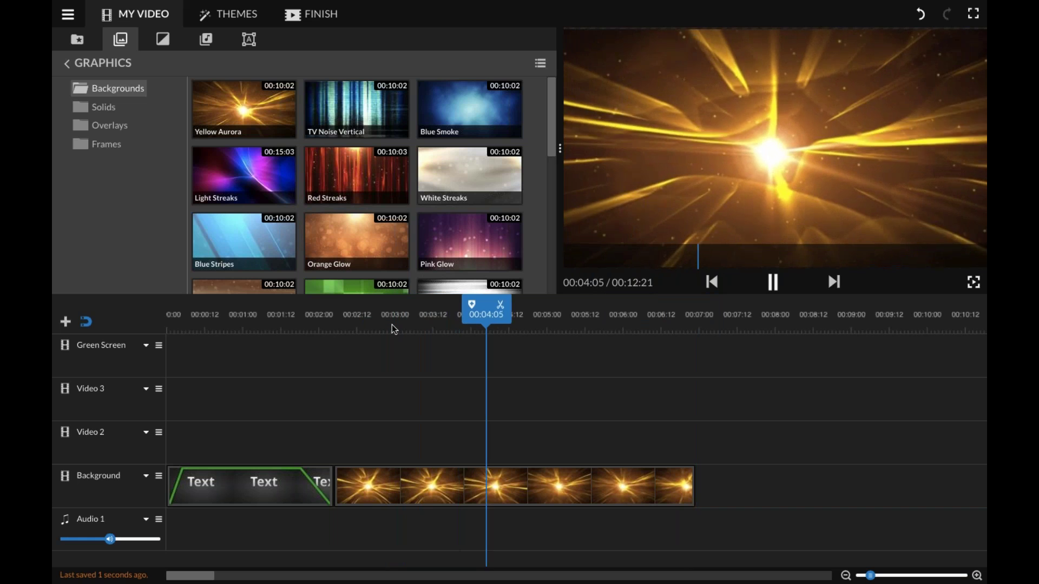
key("space")
left_click_drag(392, 325, 345, 330)
key("space")
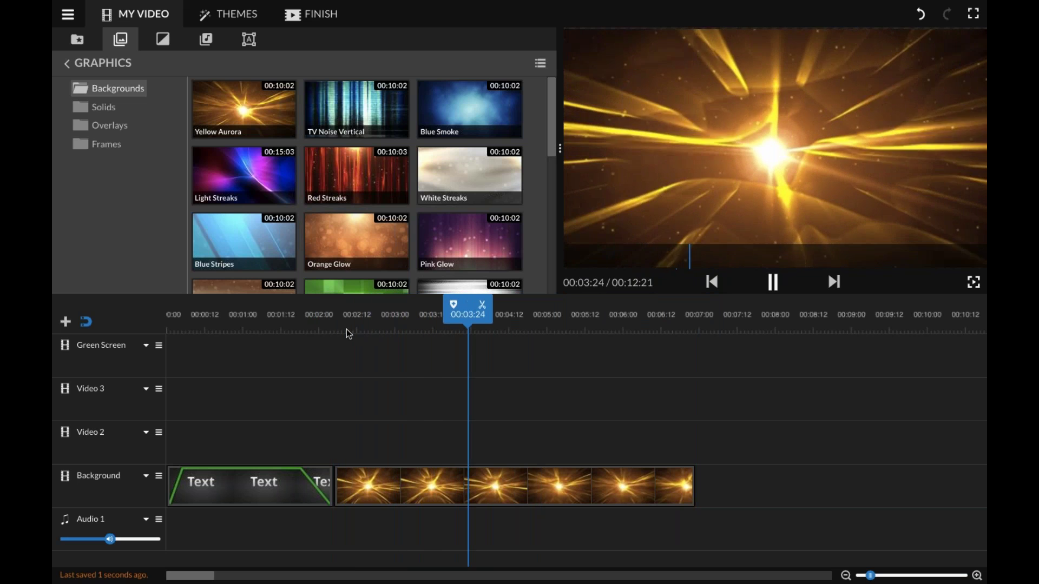
key("space")
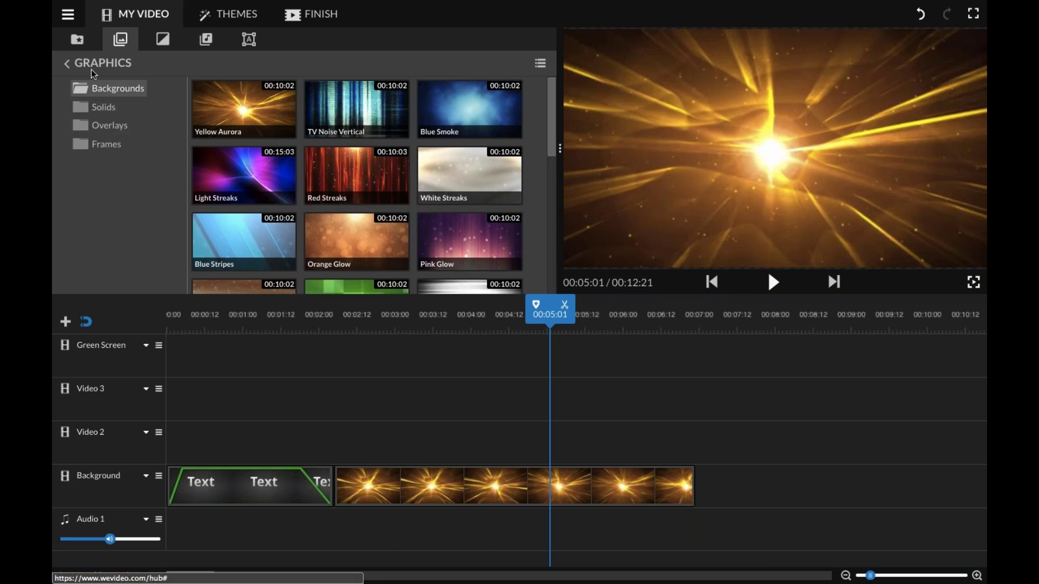
Step: Open the project's media and try to place the News reporter clip on the Video 2 track above Yellow Aurora
left_click(68, 64)
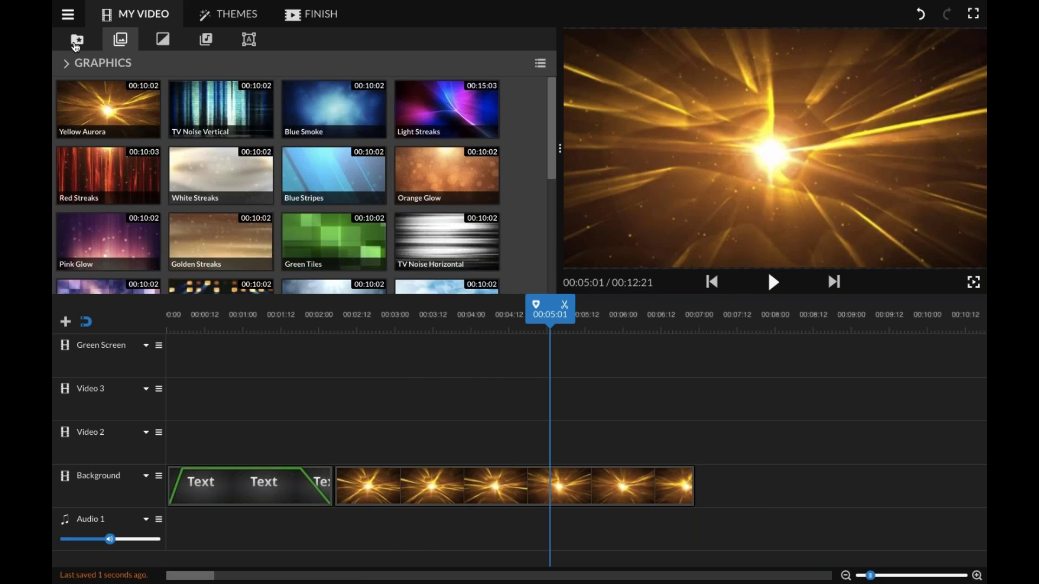
left_click(77, 40)
left_click_drag(222, 174, 358, 431)
key("Delete")
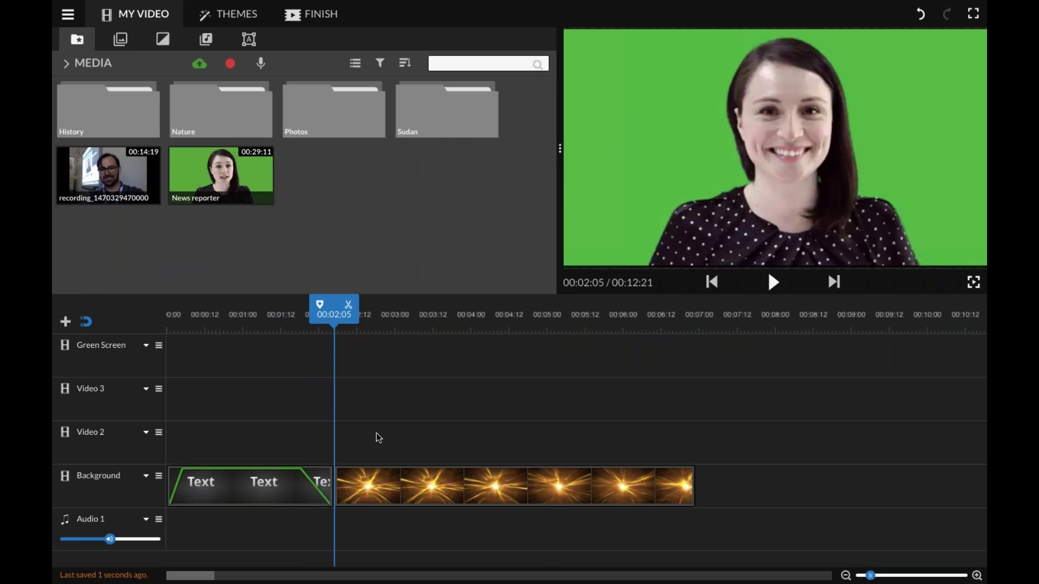
left_click_drag(254, 190, 347, 438)
key("Delete")
Step: Delete the road clip from Video 2 and place the News reporter clip there, aligned with the start of Yellow Aurora
left_click_drag(212, 575, 259, 577)
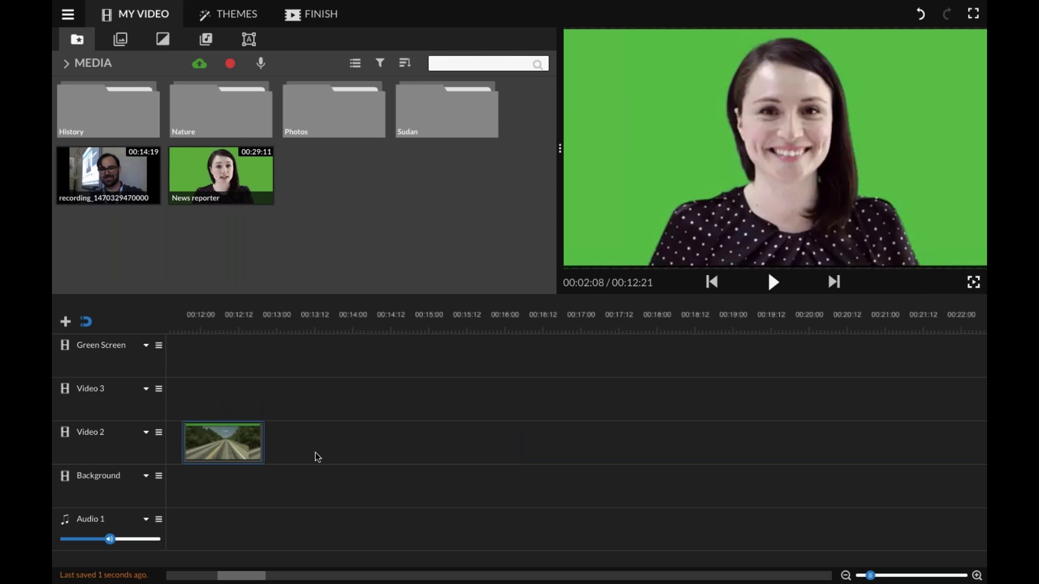
left_click(240, 445)
key("Delete")
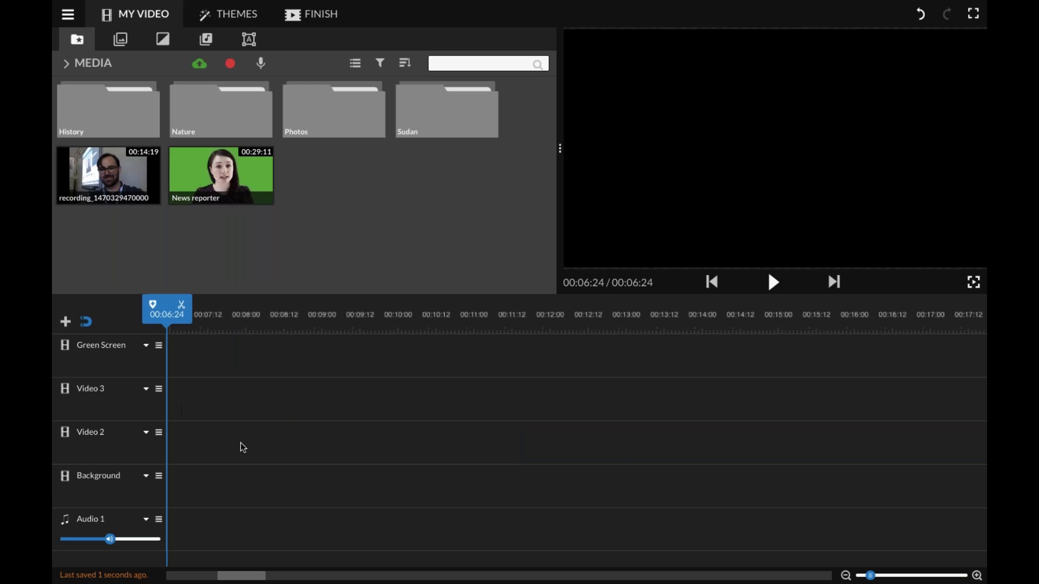
left_click_drag(250, 576, 196, 577)
left_click_drag(221, 175, 346, 441)
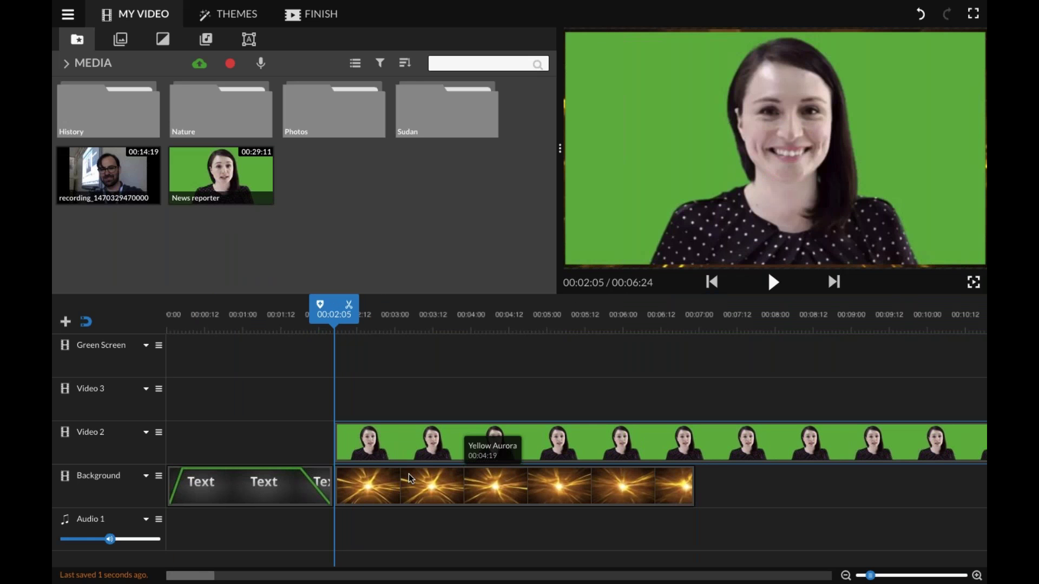
Step: Key out the green backdrop of the News reporter clip by sampling its green color
double_click(394, 442)
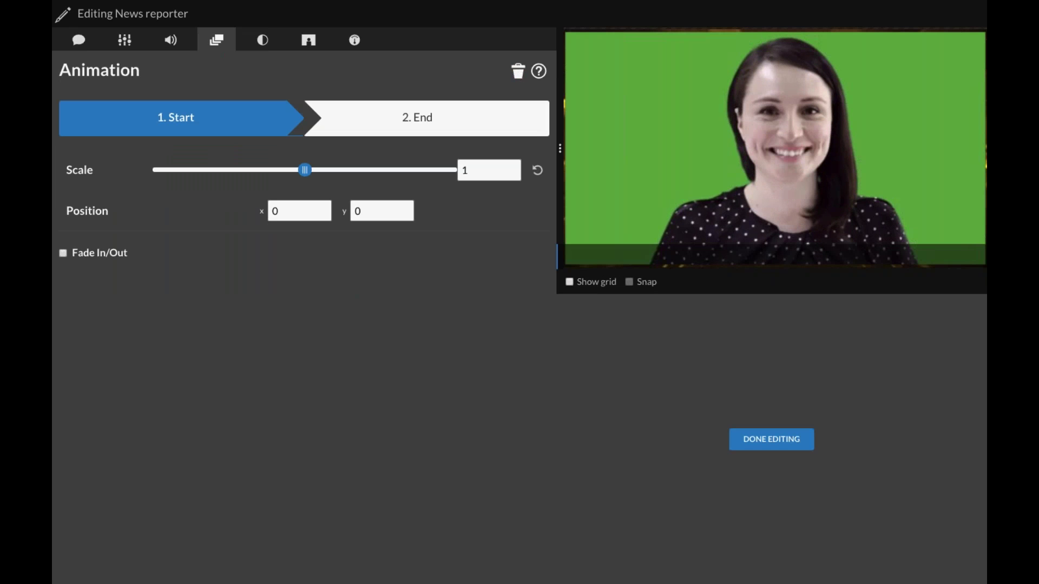
left_click(308, 40)
left_click(222, 109)
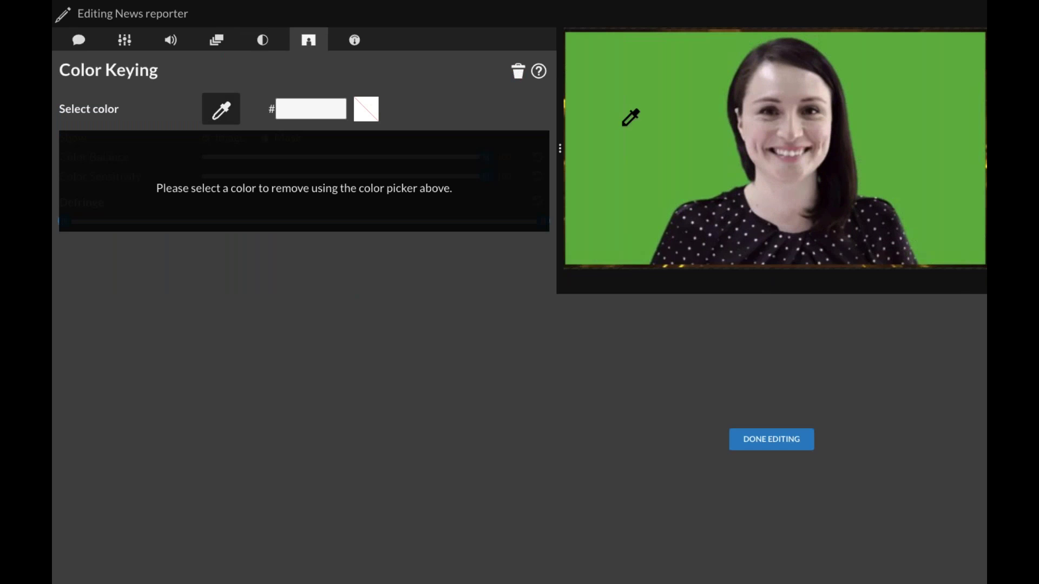
left_click(624, 122)
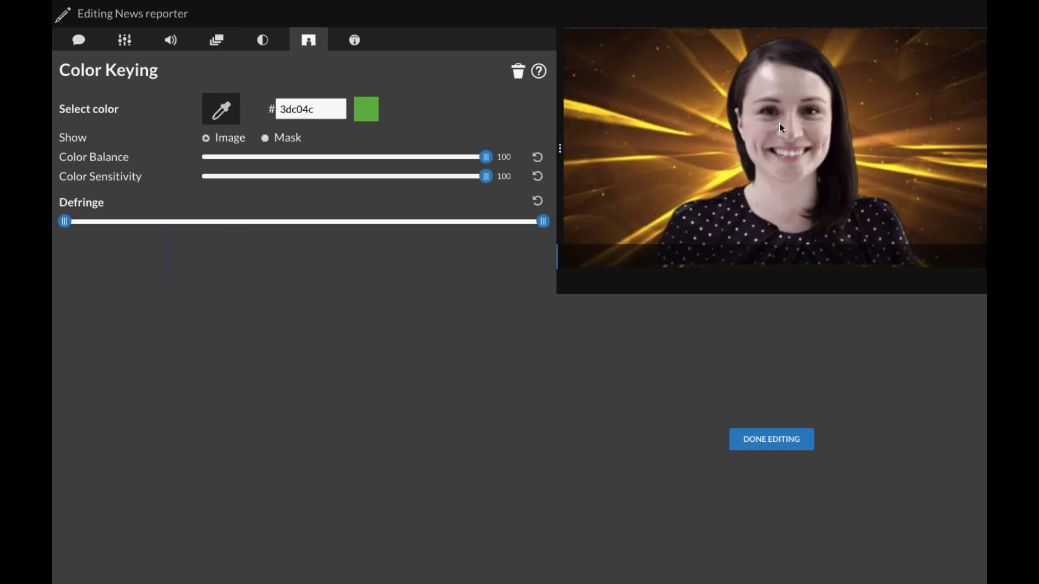
Step: Reposition the News reporter clip to about x -29, y 35 and finish editing it
left_click(125, 40)
left_click_drag(793, 152, 789, 160)
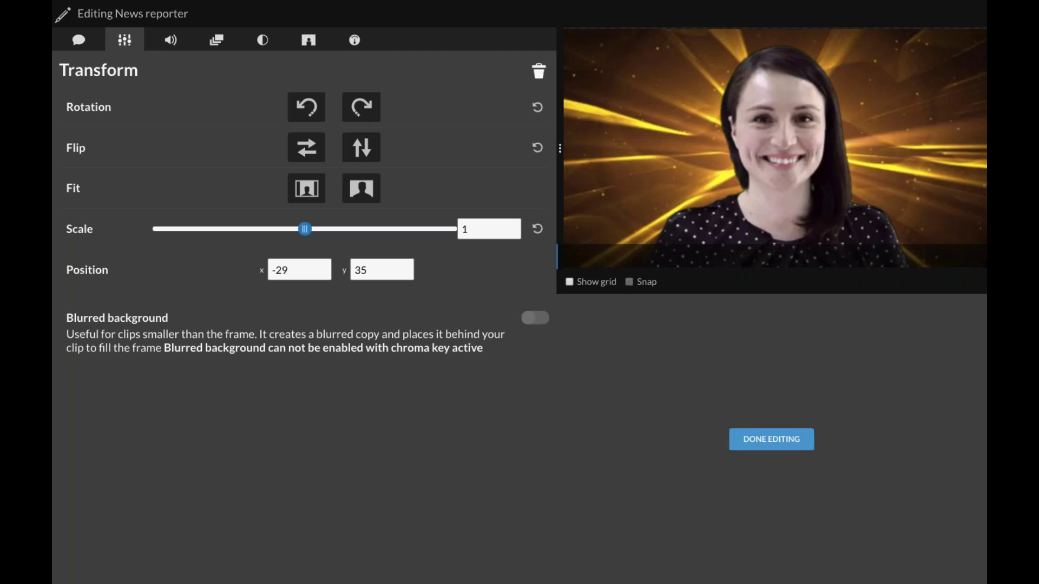
left_click(772, 439)
Step: Enable the 1-second video fade in/out on the News reporter clip and lengthen its fade-in to about 2 seconds
left_click_drag(392, 313, 346, 315)
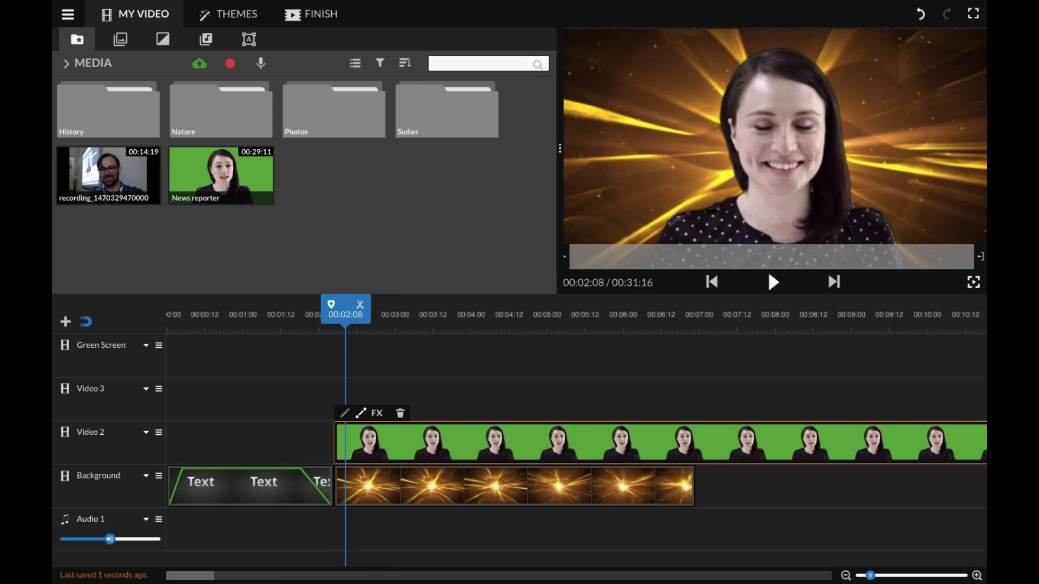
left_click(345, 413)
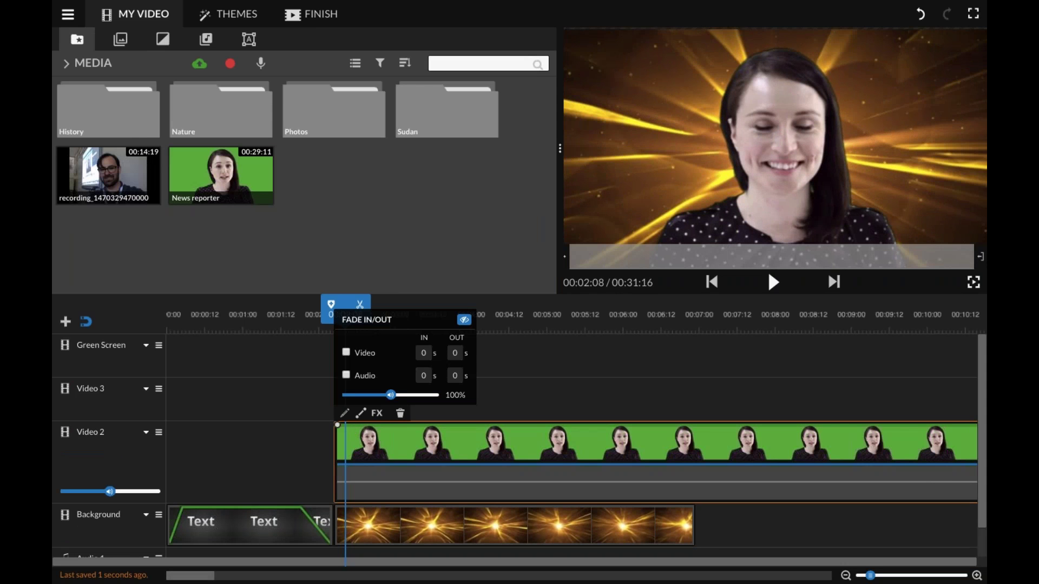
left_click(347, 353)
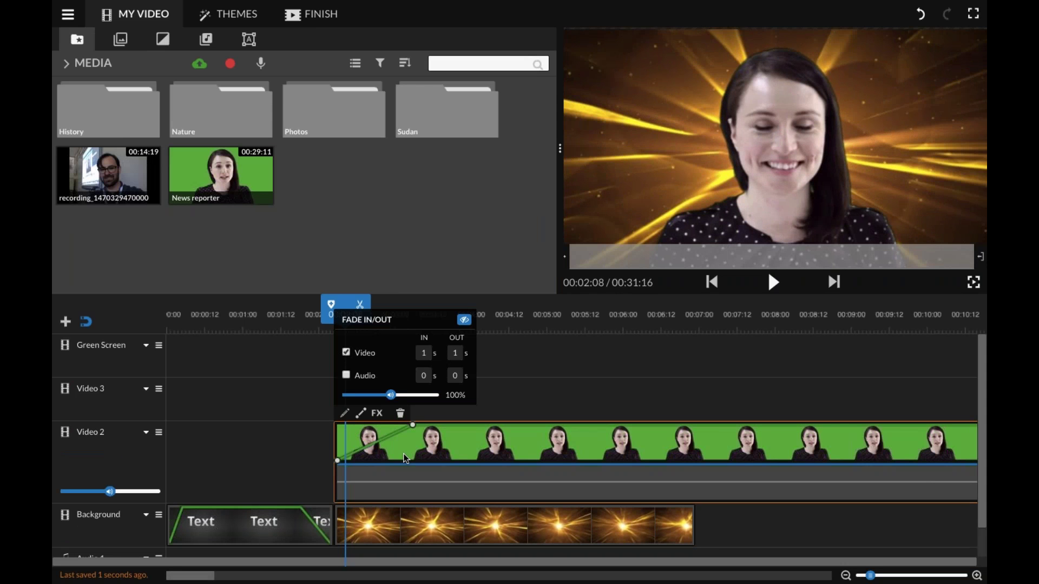
left_click(453, 428)
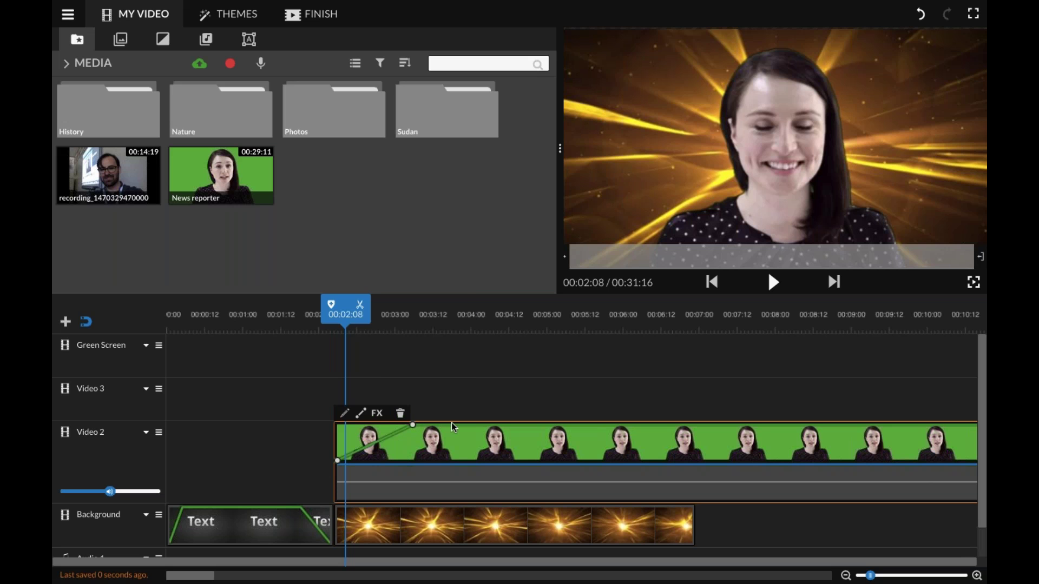
left_click_drag(413, 426, 489, 425)
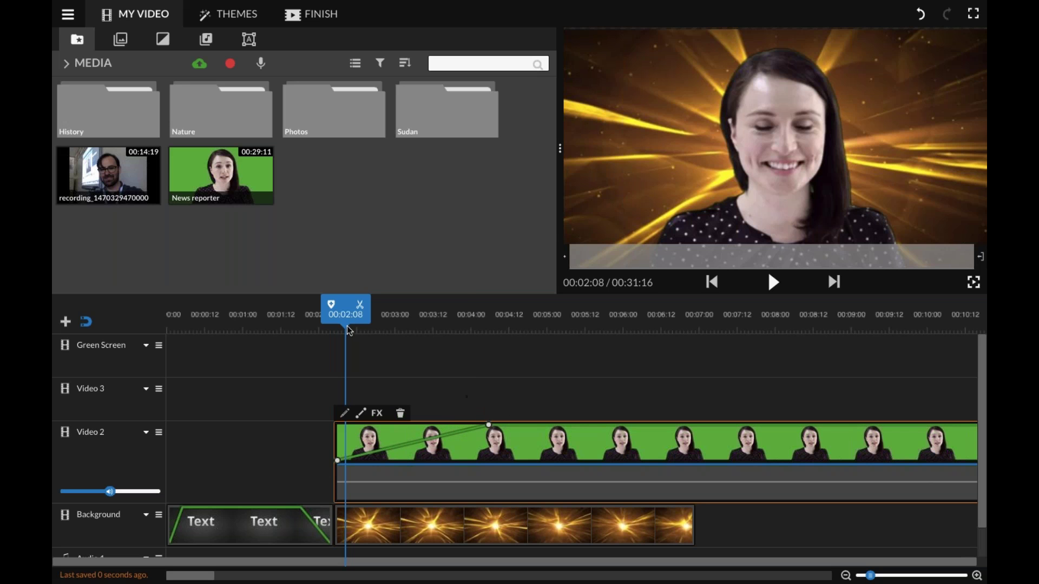
Step: Play from about 00:01:17 to preview the title followed by the reporter fading in over the background
left_click_drag(345, 314, 295, 318)
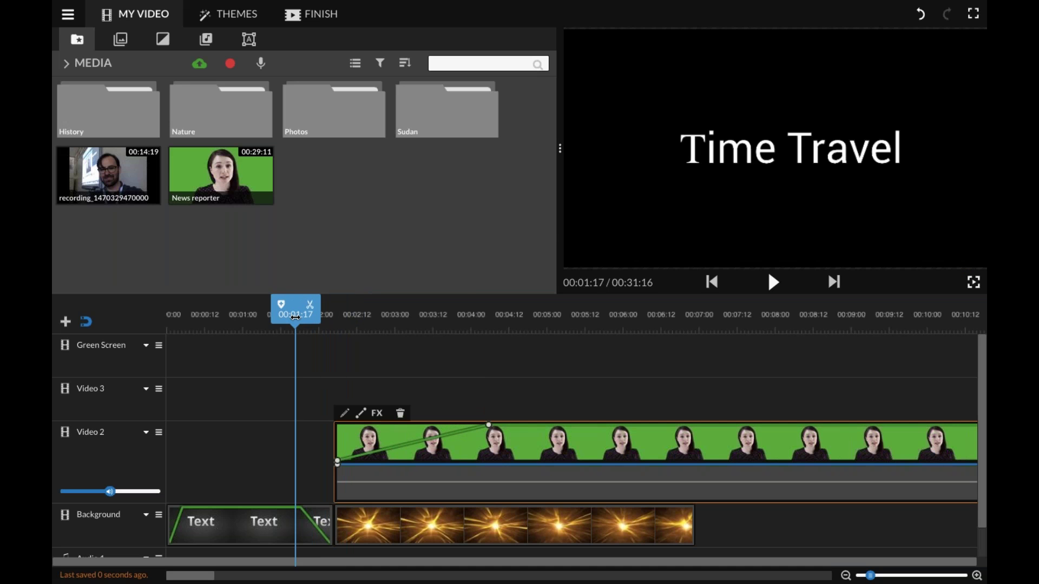
key("space")
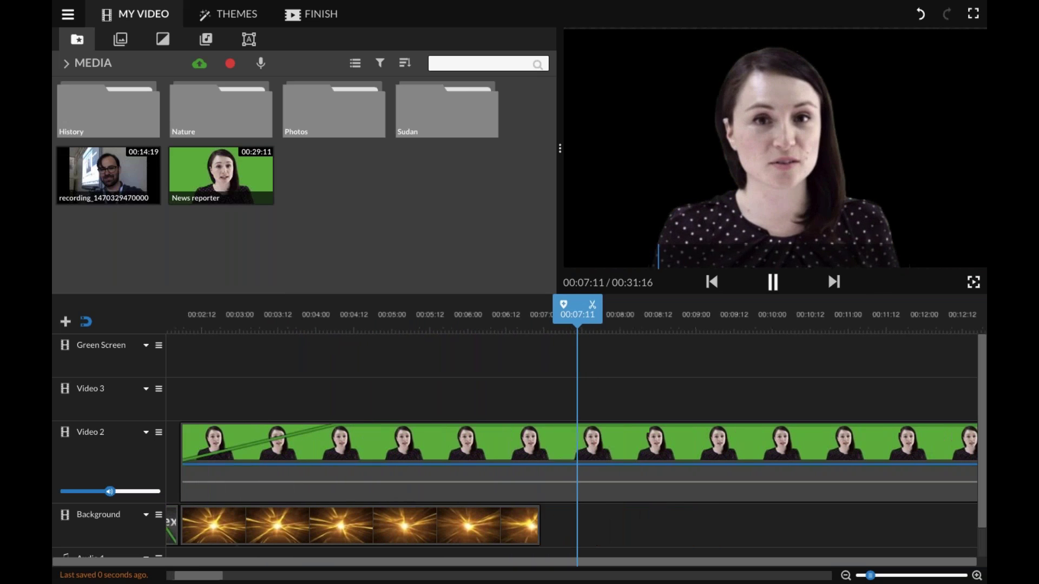
key("space")
Step: Extend the end of the Yellow Aurora clip to about 00:11:00 and play the section from 00:05:14
left_click(503, 524)
left_click_drag(536, 524, 844, 522)
left_click(431, 356)
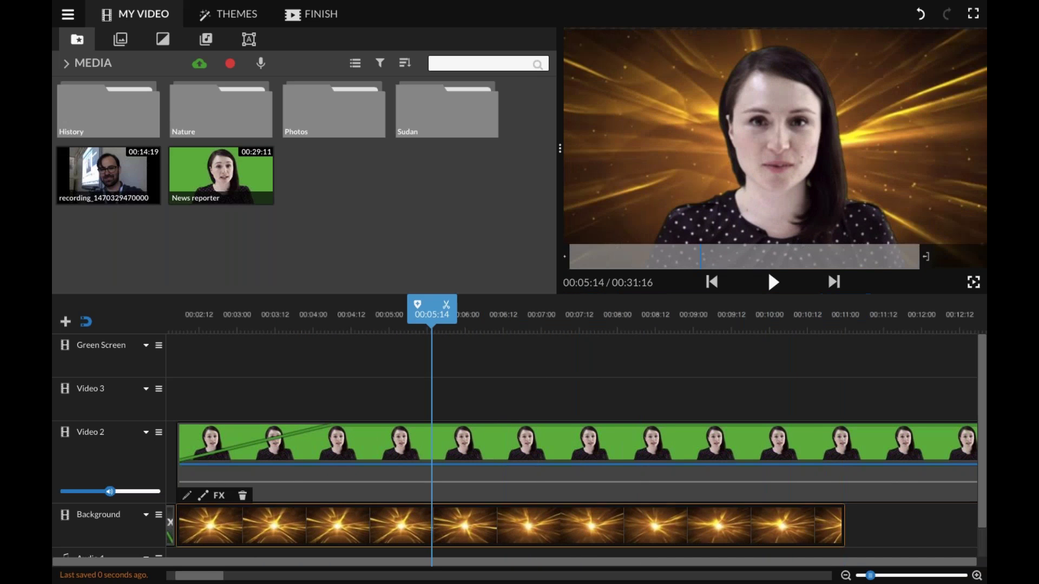
key("space")
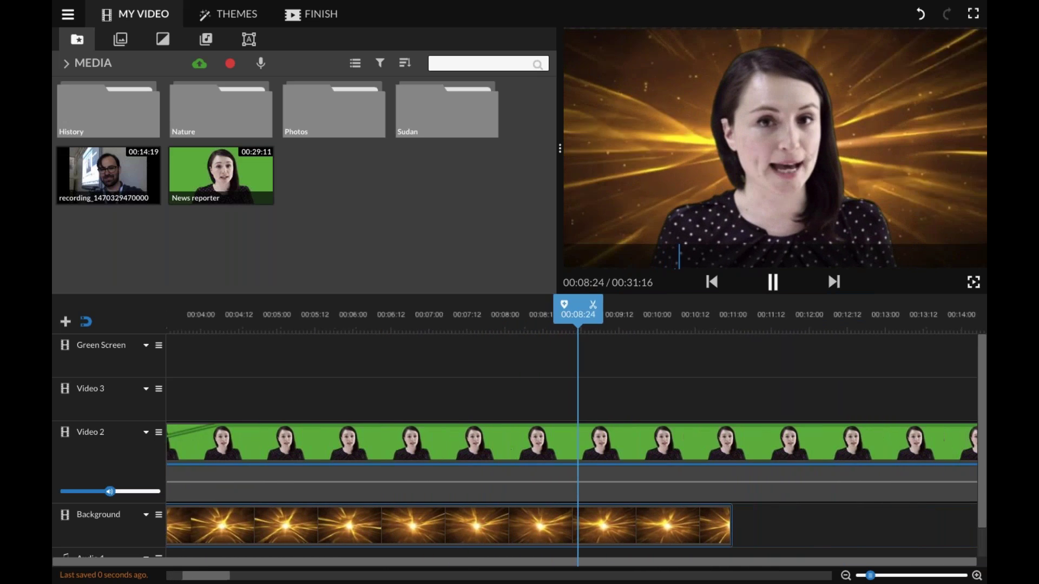
key("space")
Step: Shorten the Yellow Aurora clip to end at about 00:10:00 and replay the reporter section
left_click_drag(641, 524, 562, 525)
left_click_drag(565, 305, 221, 291)
key("space")
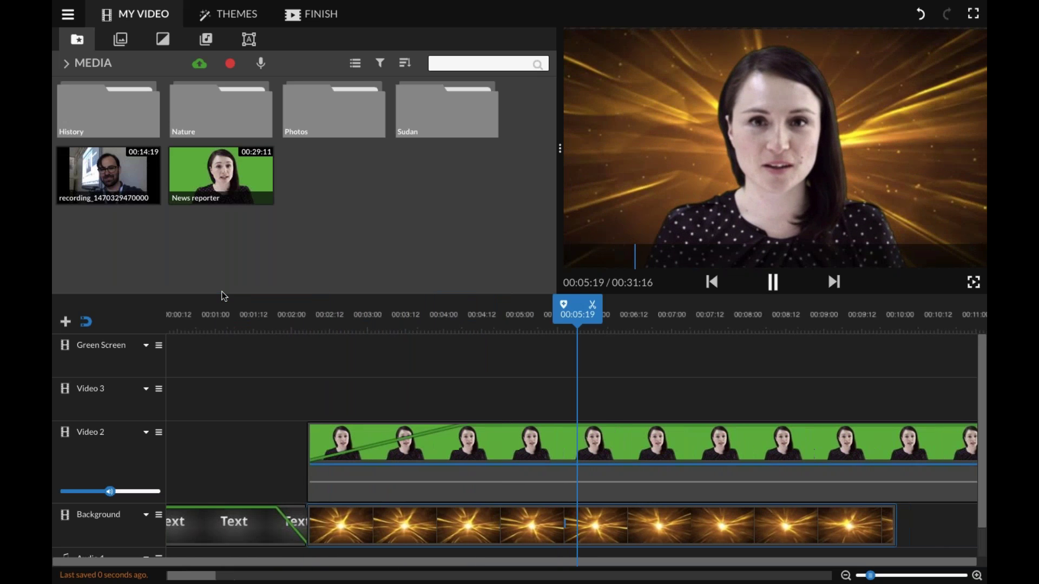
left_click(858, 224)
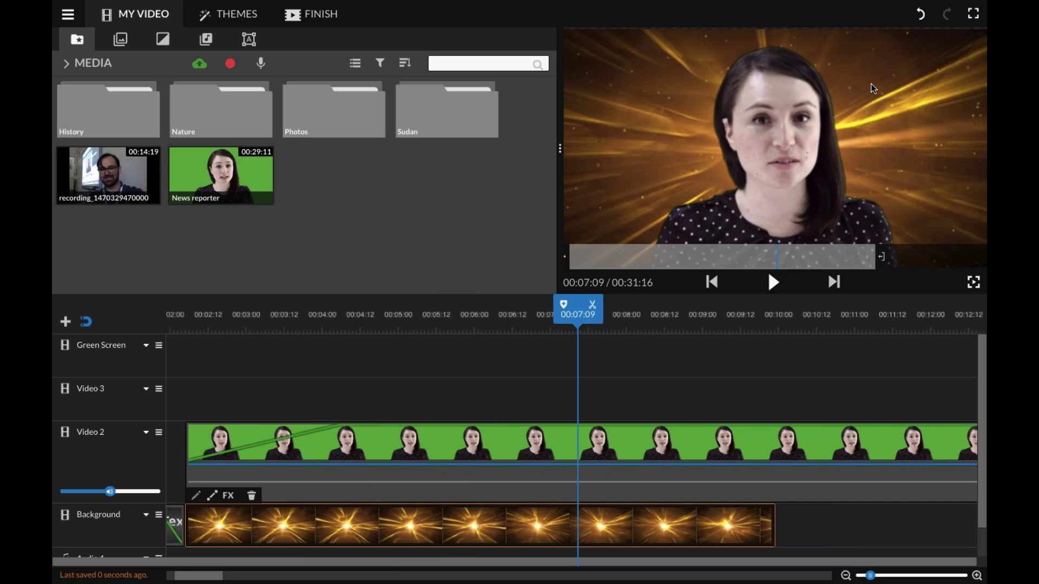
Step: Browse My media, then place the interstellar formaldehyde image from Project media on Video 3 starting at about 00:06:14
left_click(68, 66)
left_click(96, 90)
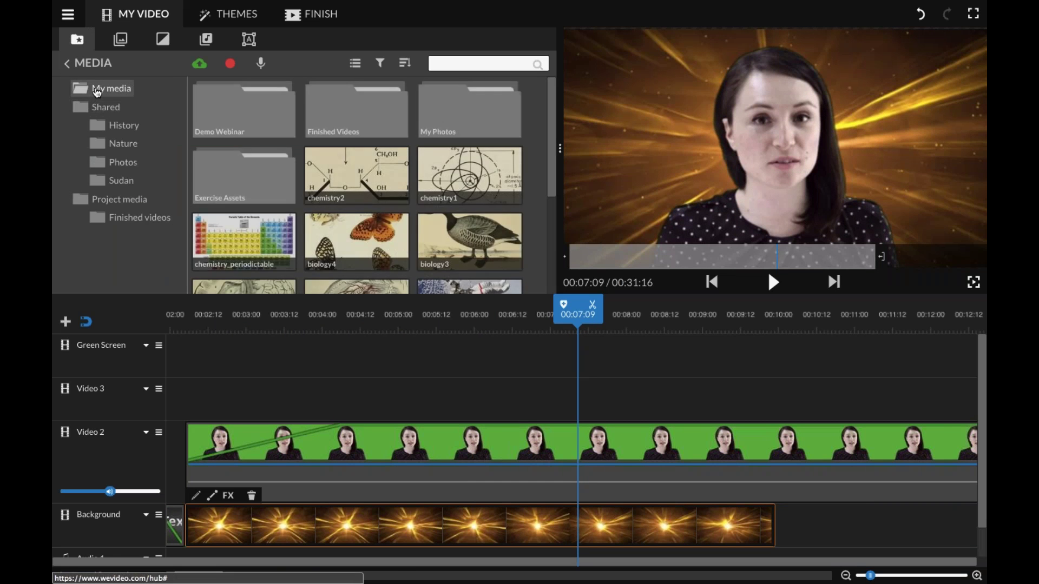
scroll(357, 184, "down", 2)
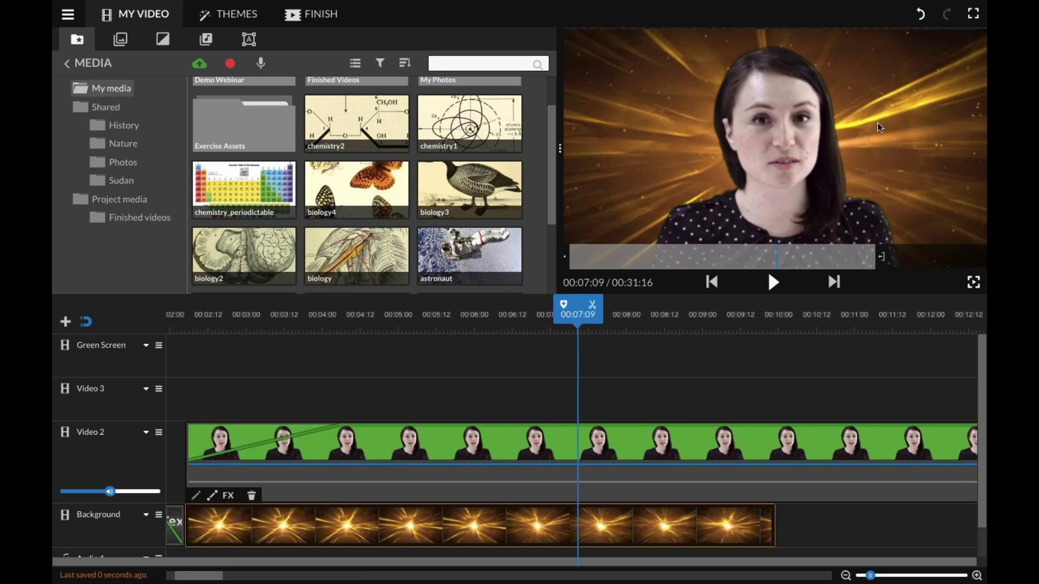
scroll(327, 145, "down", 5)
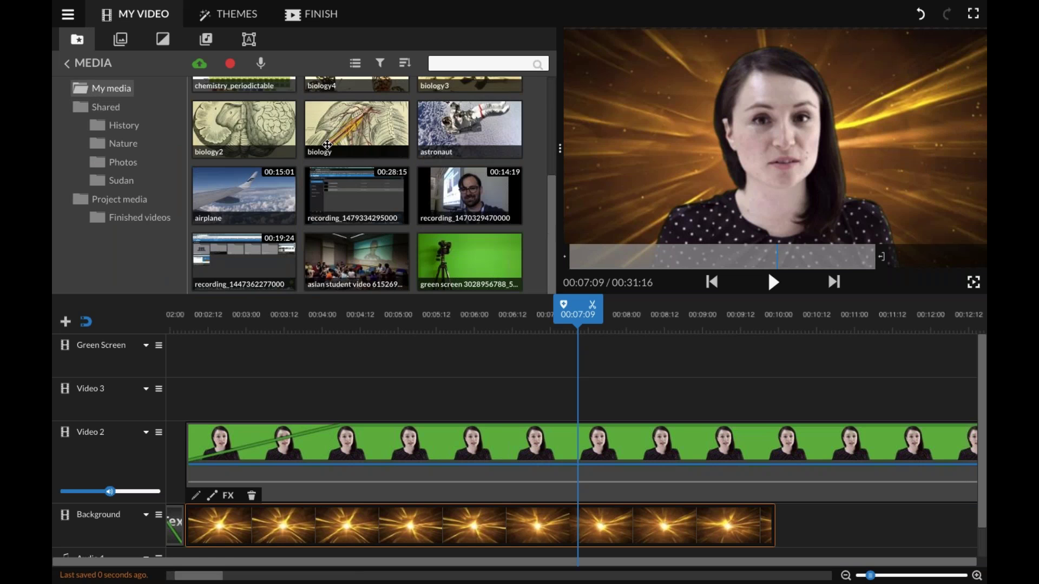
scroll(328, 145, "up", 7)
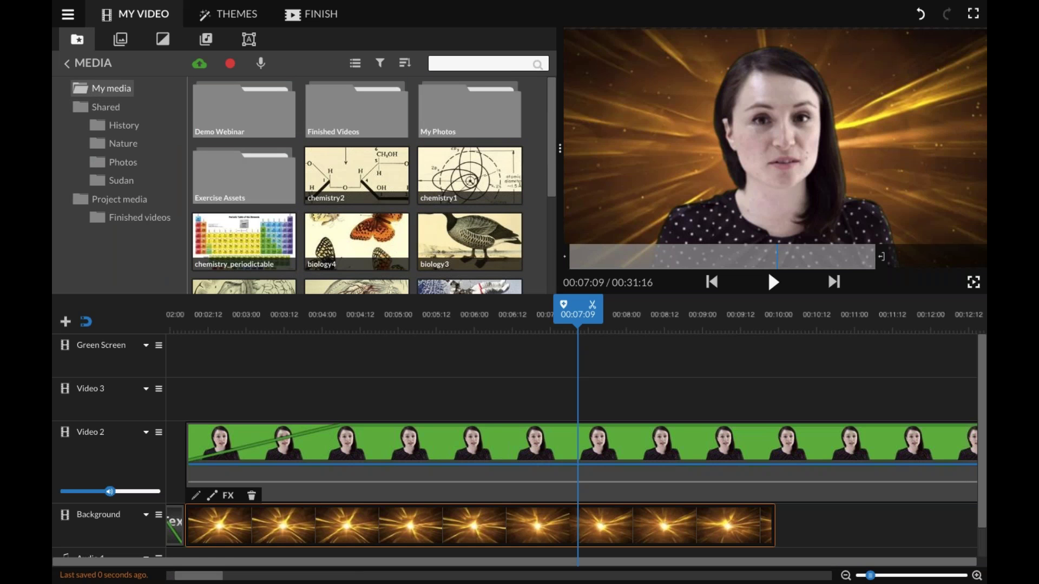
left_click(119, 199)
scroll(355, 135, "up", 1)
left_click_drag(354, 111, 535, 400)
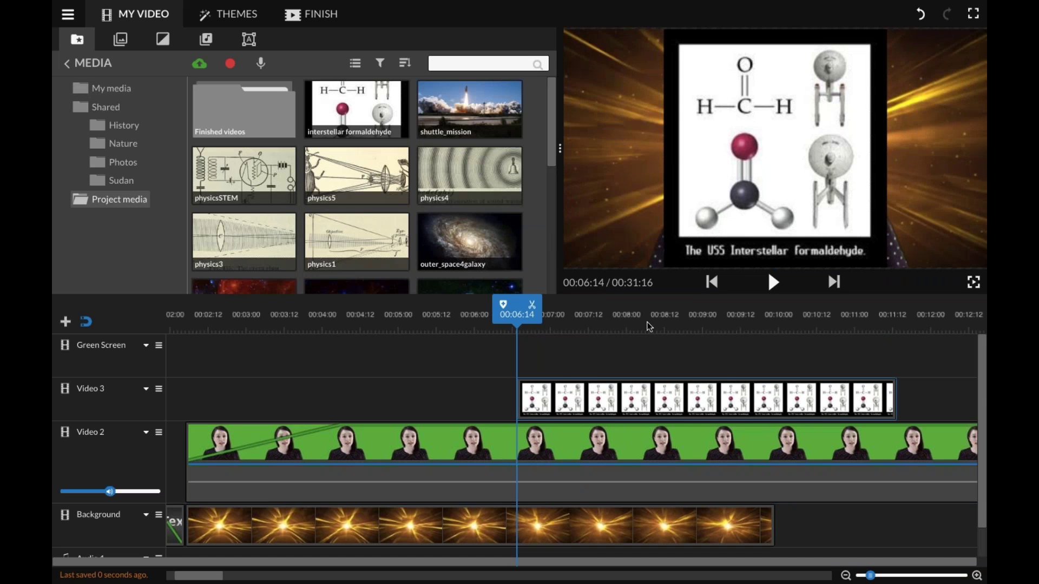
Step: Scale the interstellar formaldehyde image to 0.33 and position it beside the reporter's head at x 1476, y 118
mouse_move(540, 332)
left_mouse_down()
mouse_move(527, 330)
mouse_move(555, 330)
left_mouse_up()
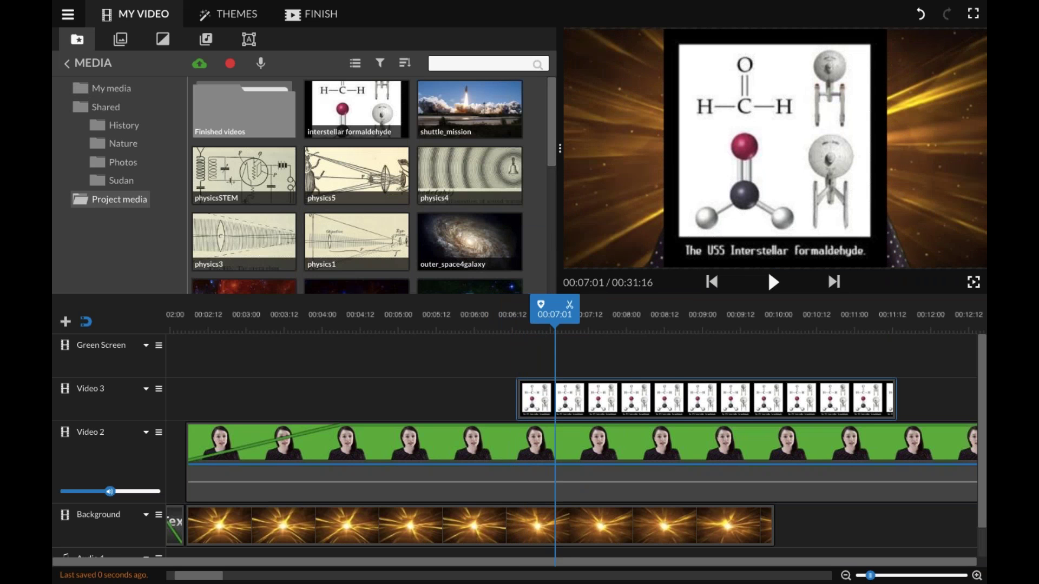
double_click(572, 401)
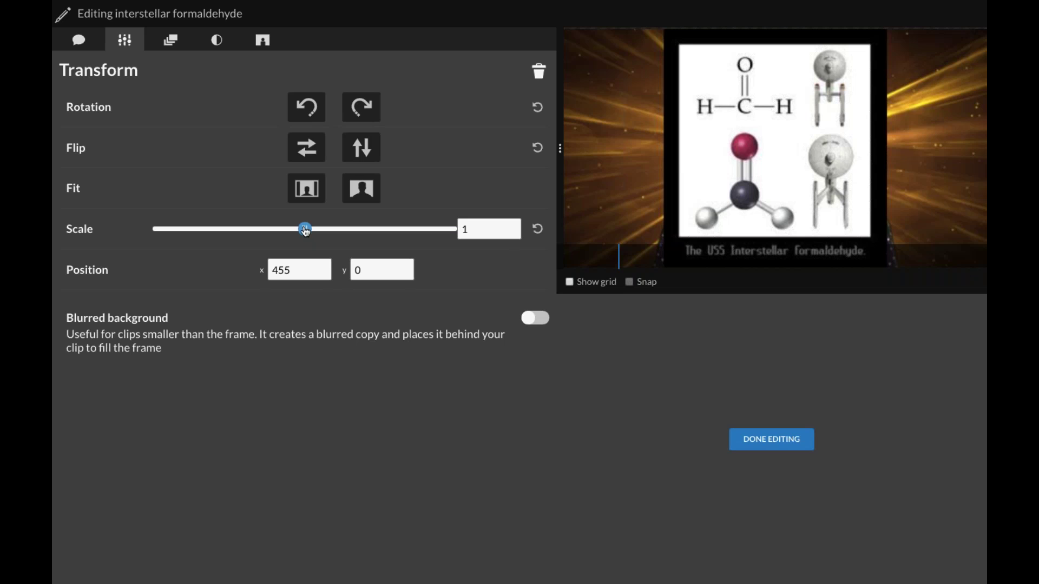
left_click_drag(306, 230, 201, 230)
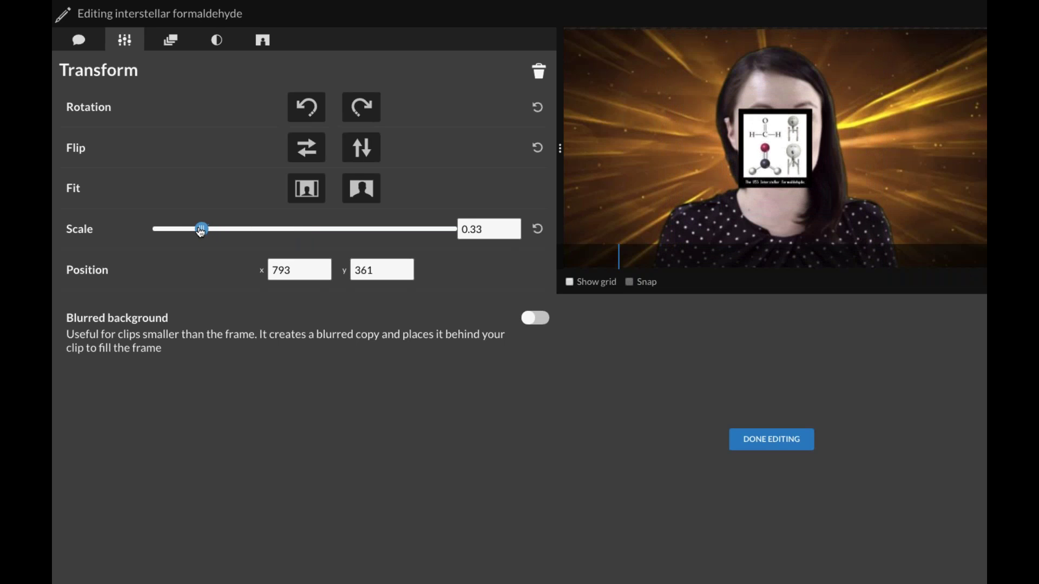
left_click_drag(772, 192, 938, 96)
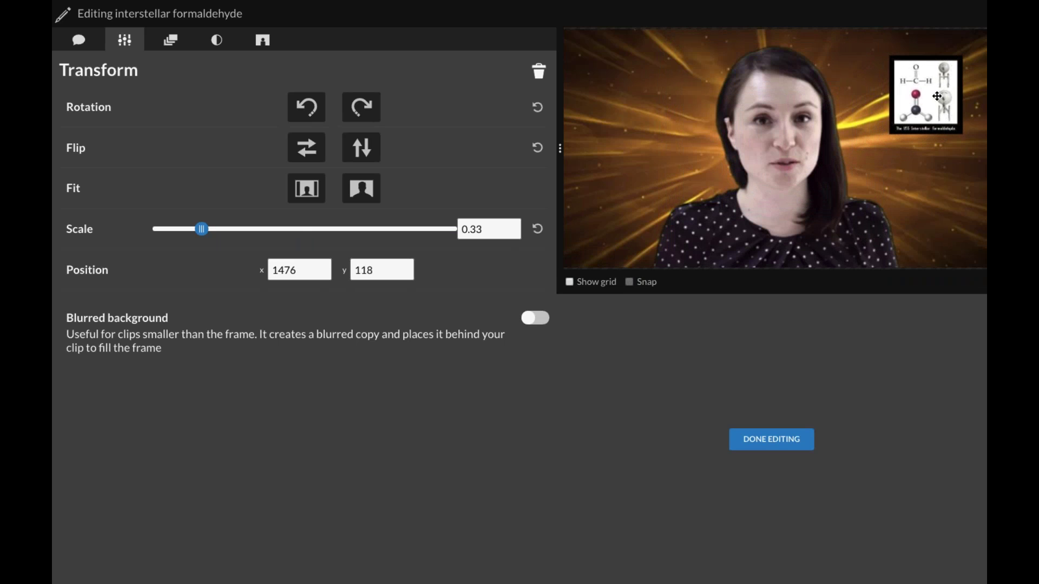
left_click(771, 439)
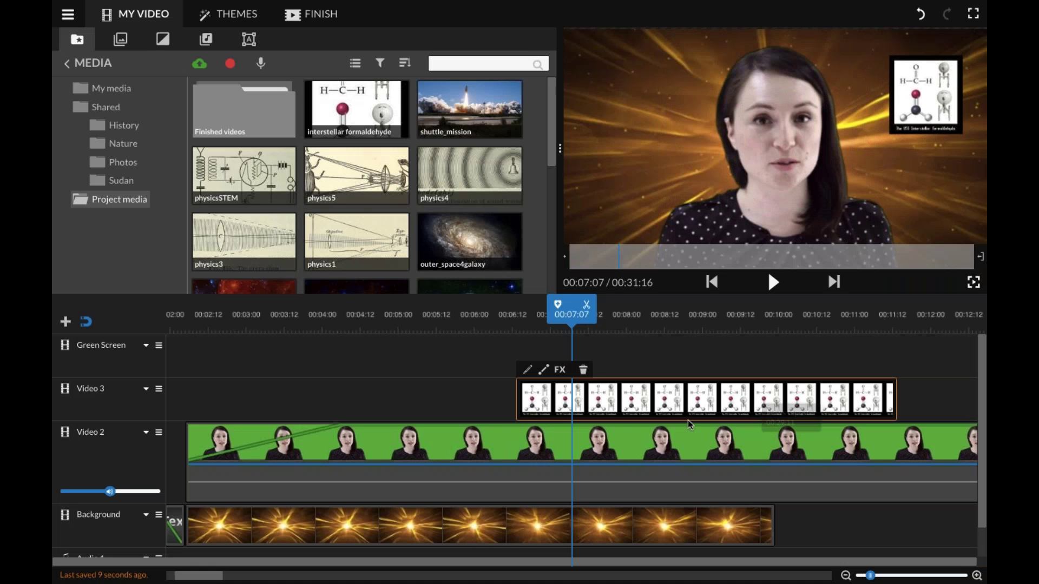
Step: Add a fade-in to the interstellar formaldehyde clip that ends at about 00:07:10, and preview it over the reporter
left_click_drag(574, 314, 469, 313)
key("space")
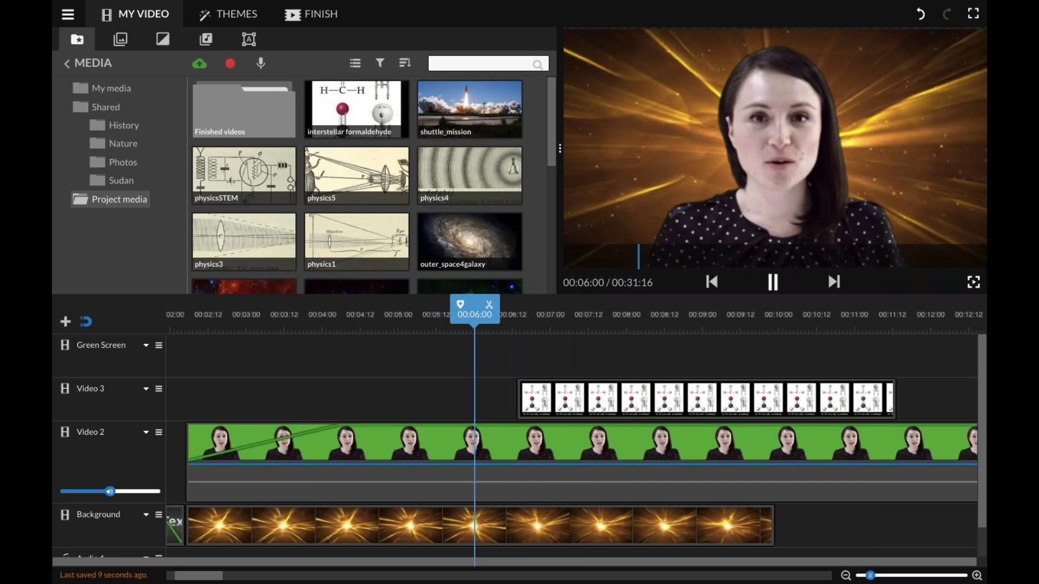
left_click(528, 394)
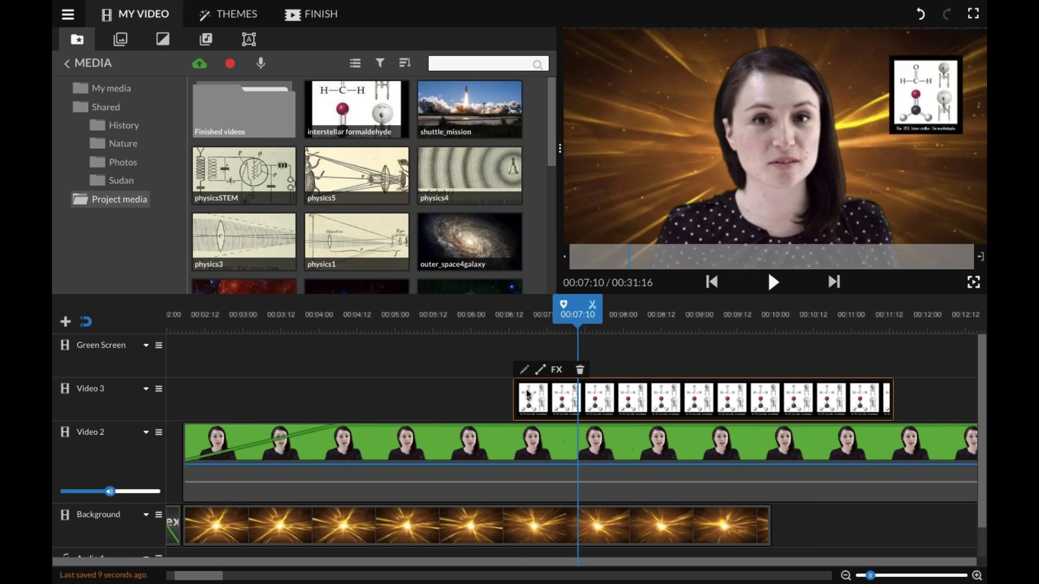
left_click(540, 370)
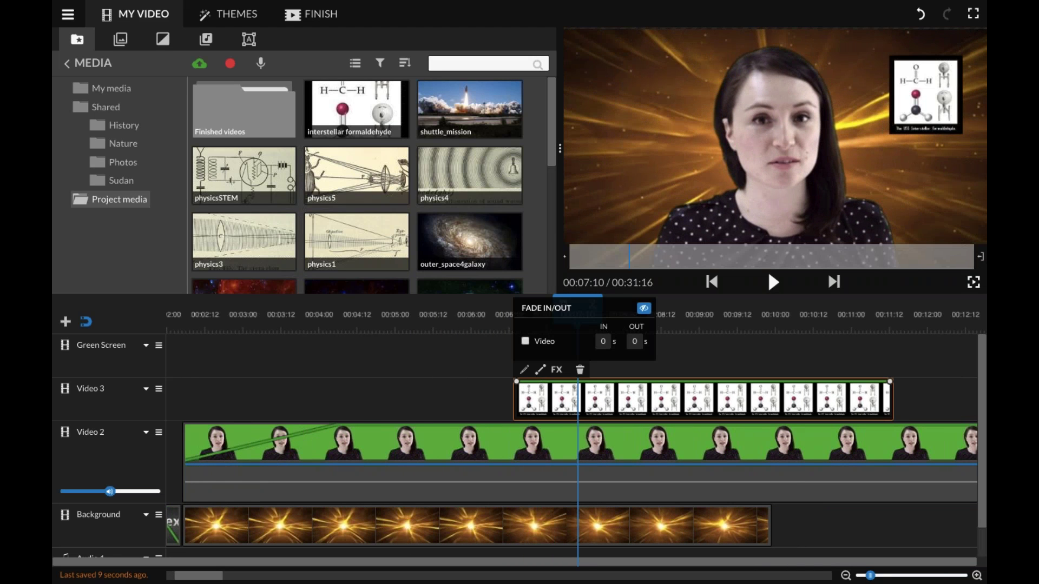
left_click_drag(518, 382, 575, 382)
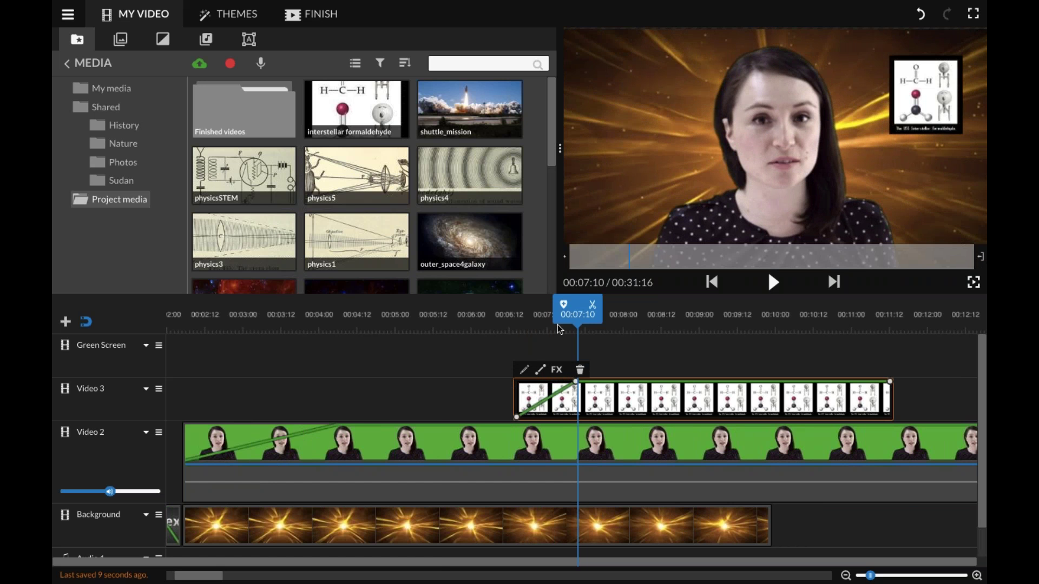
left_click(441, 321)
key("space")
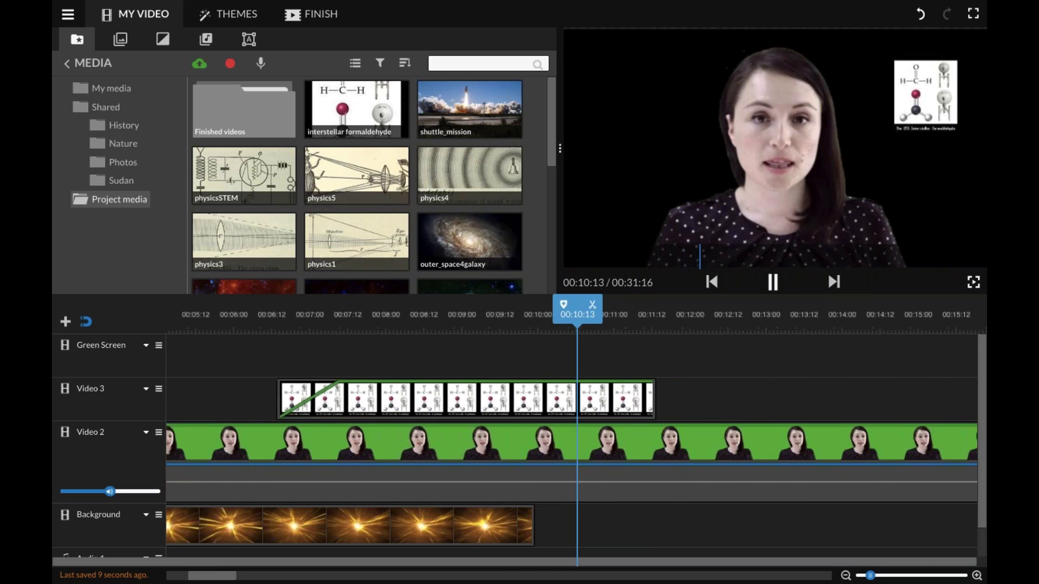
Step: Place the chemistry_periodictable image on the Background track directly after the Yellow Aurora clip
left_click(466, 399)
scroll(266, 230, "down", 5)
left_click_drag(266, 230, 547, 512)
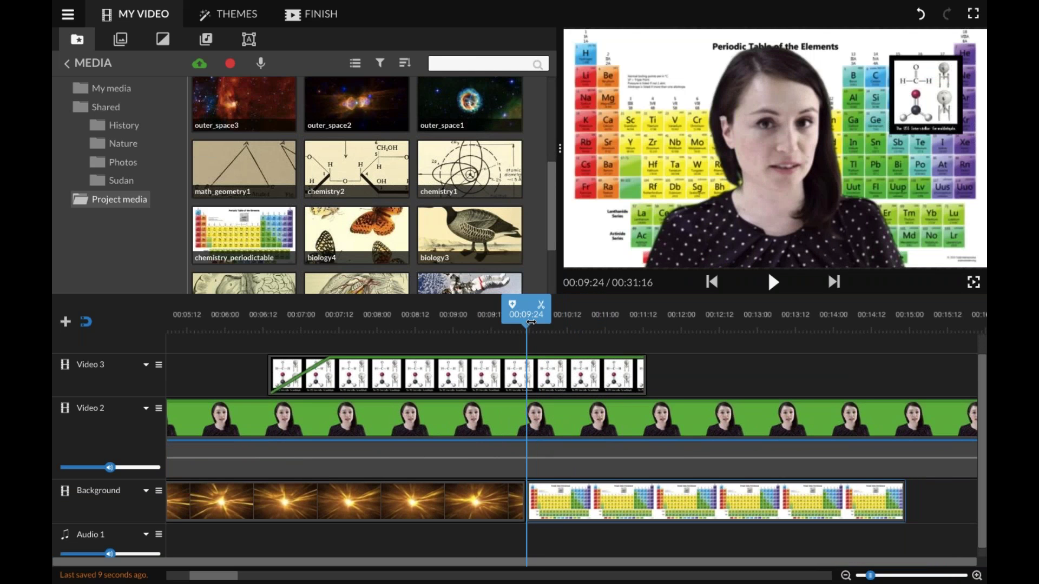
Step: Trim the end of the interstellar formaldehyde clip to where the periodic table background starts, and play across the change
left_click(606, 371)
left_click_drag(634, 376, 527, 377)
left_click(428, 349)
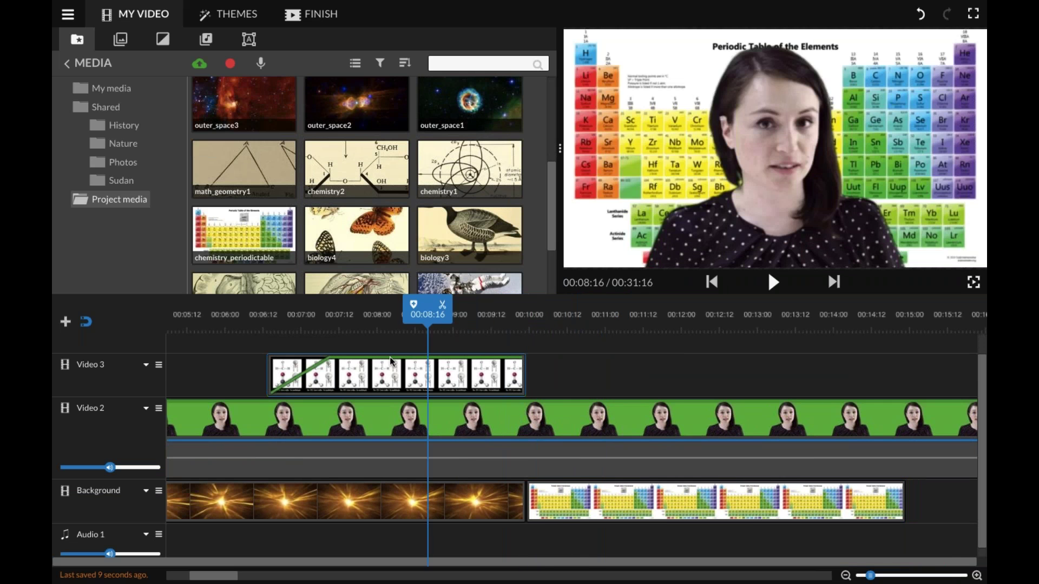
left_click(390, 356)
left_click(277, 361)
key("space")
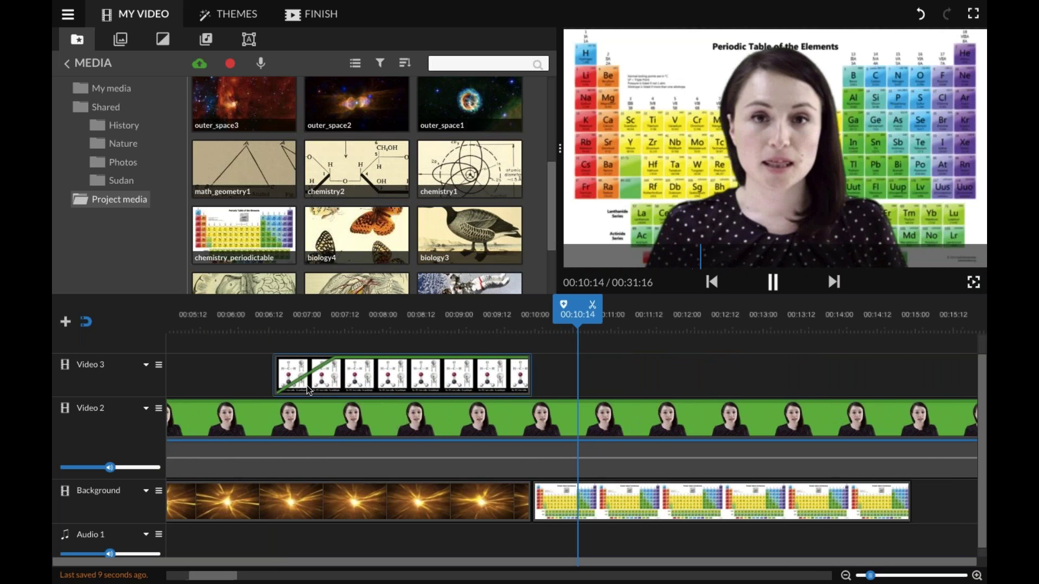
left_click(307, 385)
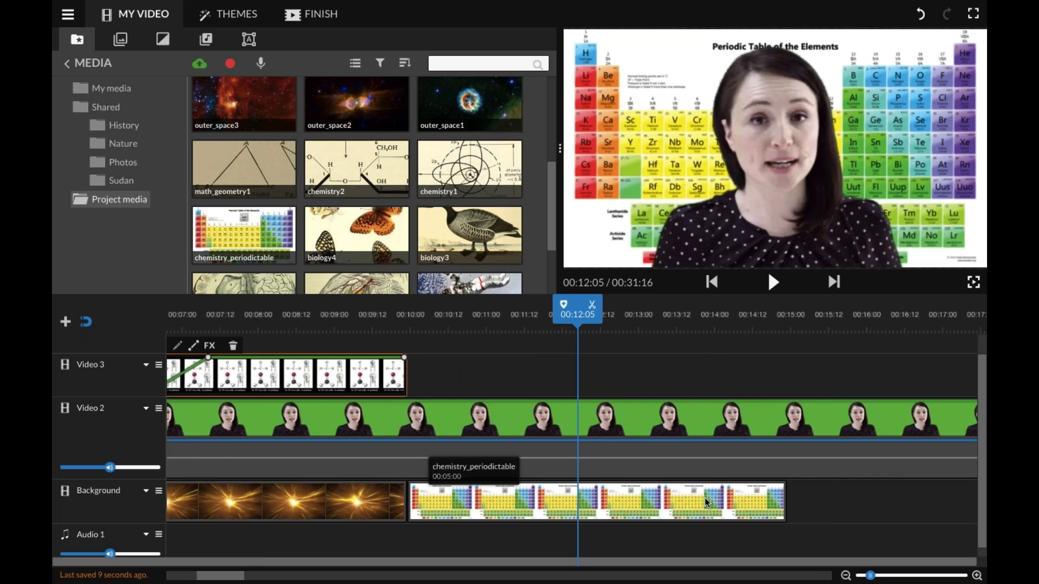
Step: Split the News reporter clip on Video 2 at 00:09:24, where the periodic table background begins
left_click_drag(577, 309, 472, 318)
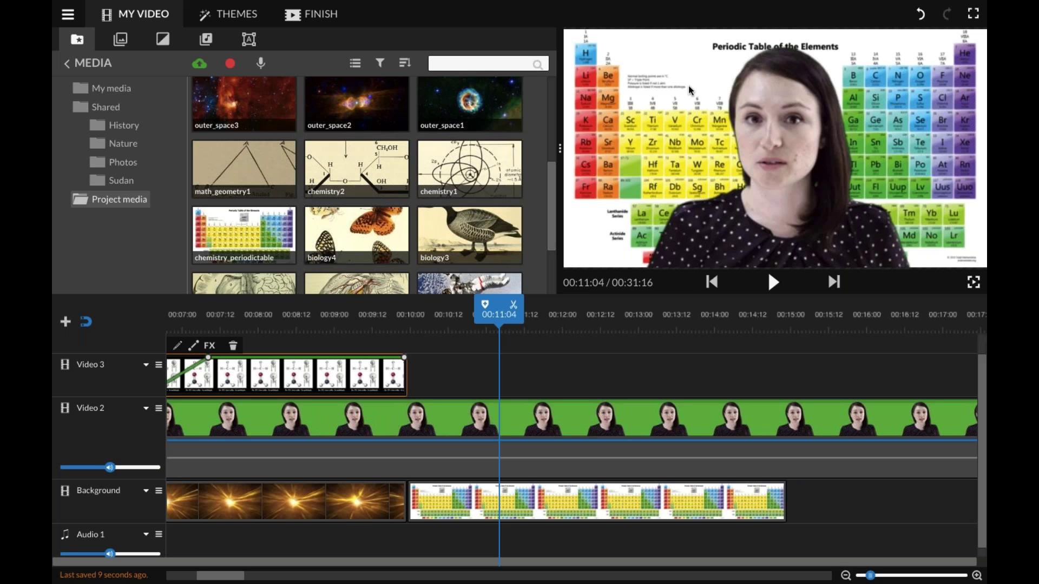
left_click(479, 316)
left_click_drag(478, 316, 407, 318)
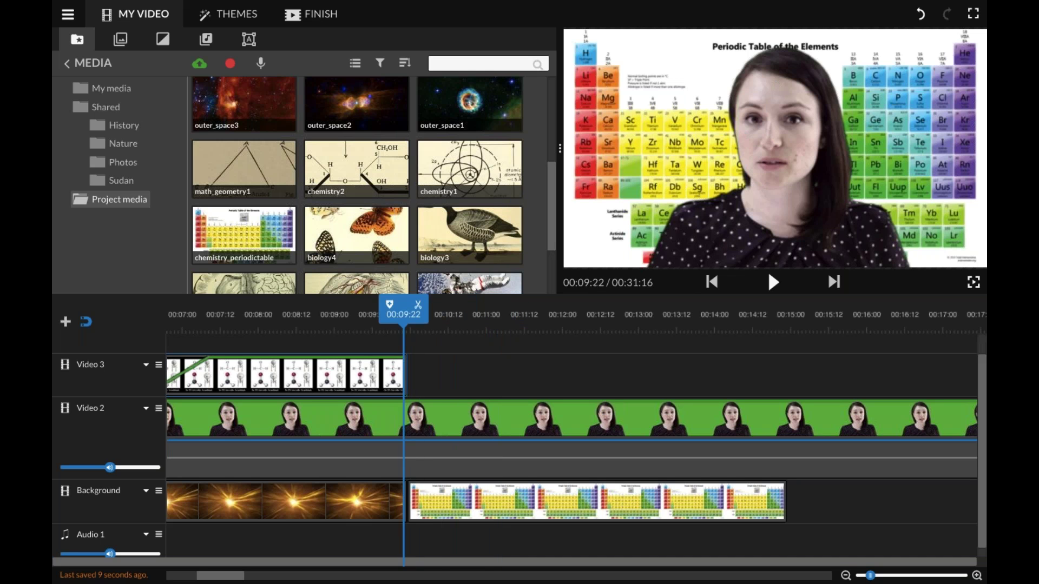
mouse_move(413, 389)
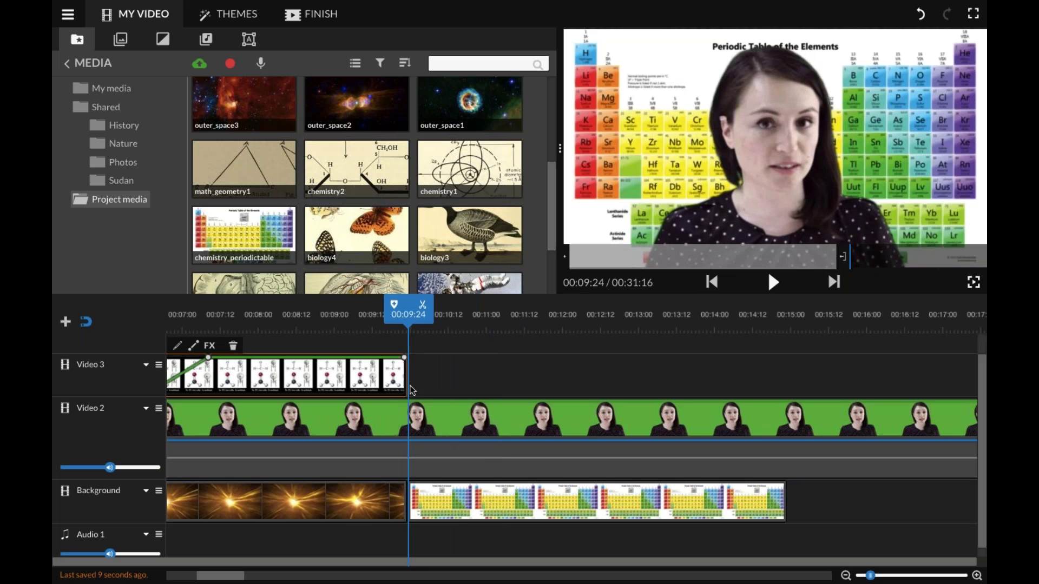
left_click(408, 424)
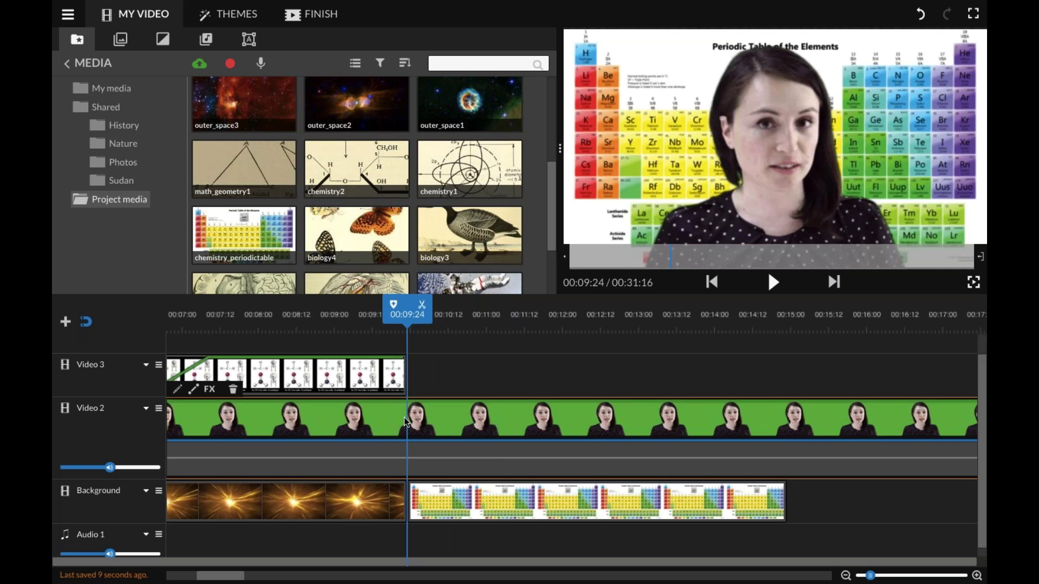
key("s")
Step: Split the News reporter clip again at 00:14:23, where the periodic table background ends
left_click(411, 330)
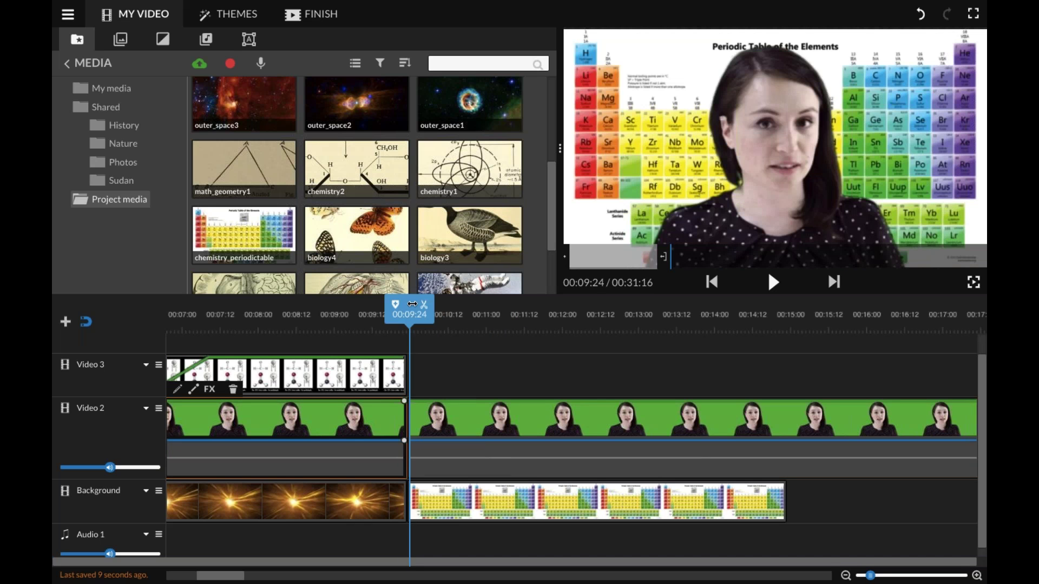
left_click_drag(412, 304, 783, 324)
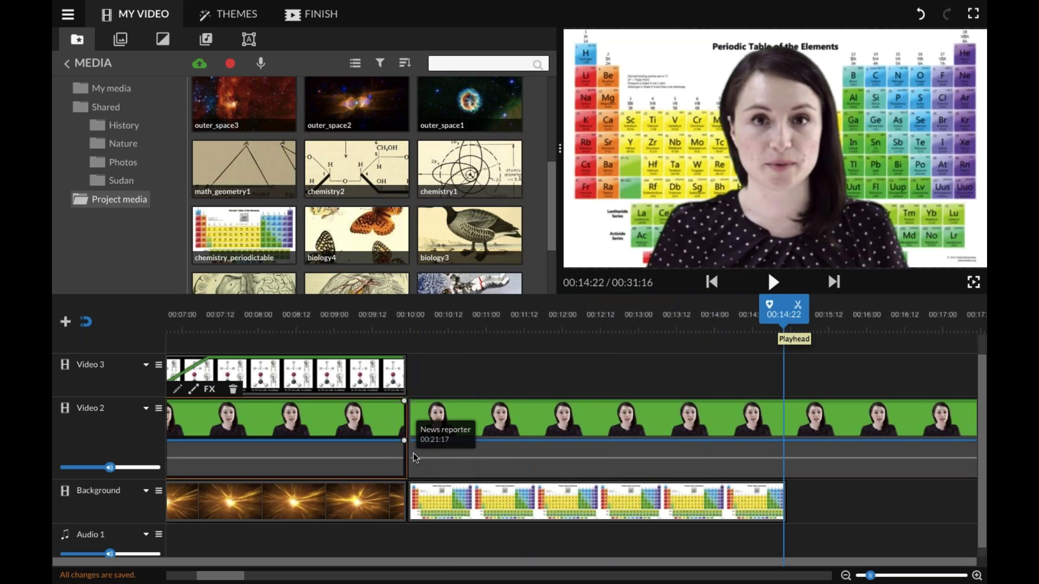
left_click(454, 436)
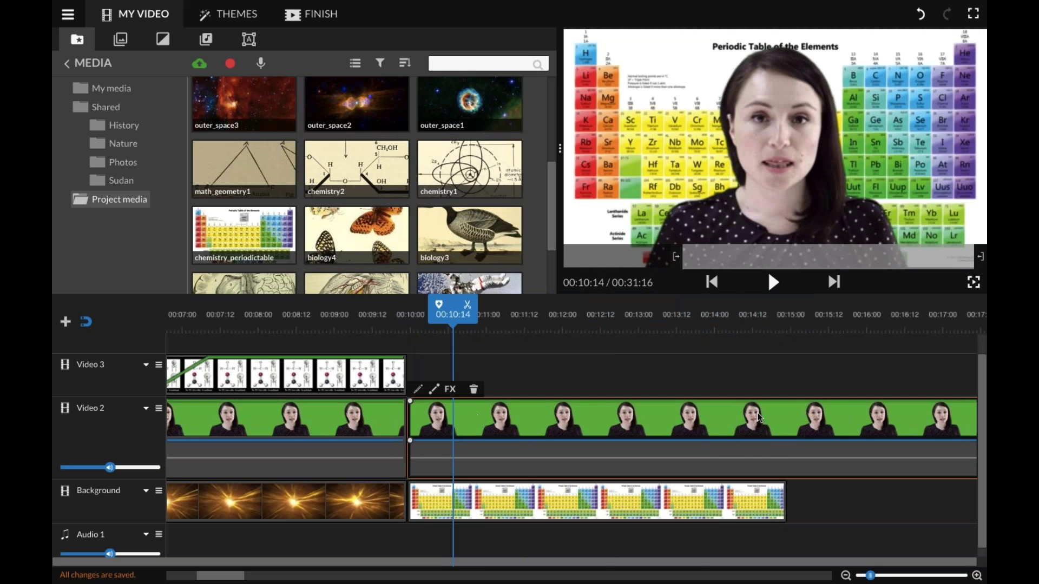
left_click_drag(447, 306, 784, 308)
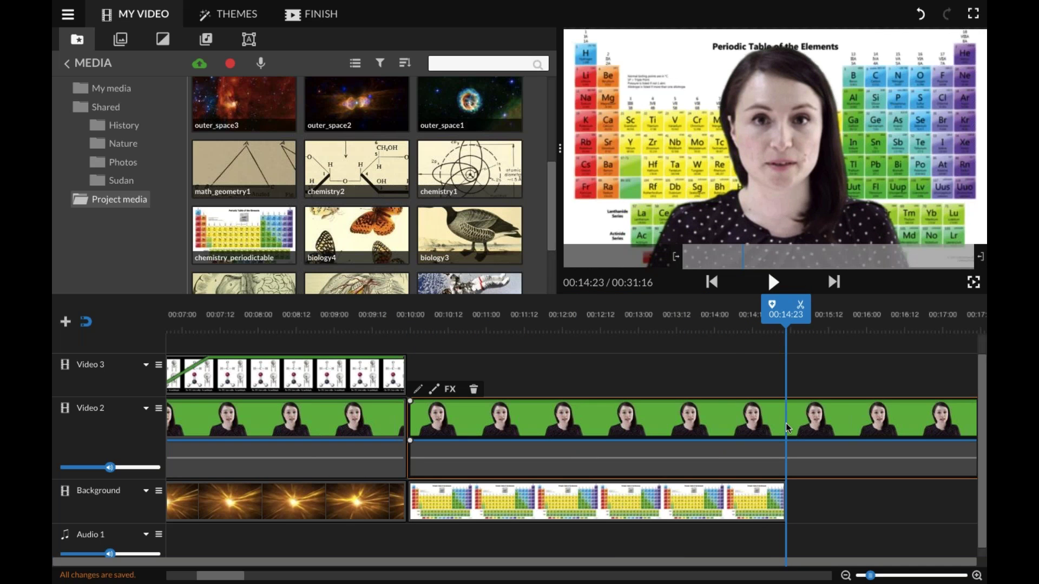
key("s")
Step: Animate the middle News reporter segment so it ends at scale 0.32 and position x 1468, y 746
left_click_drag(786, 309, 560, 306)
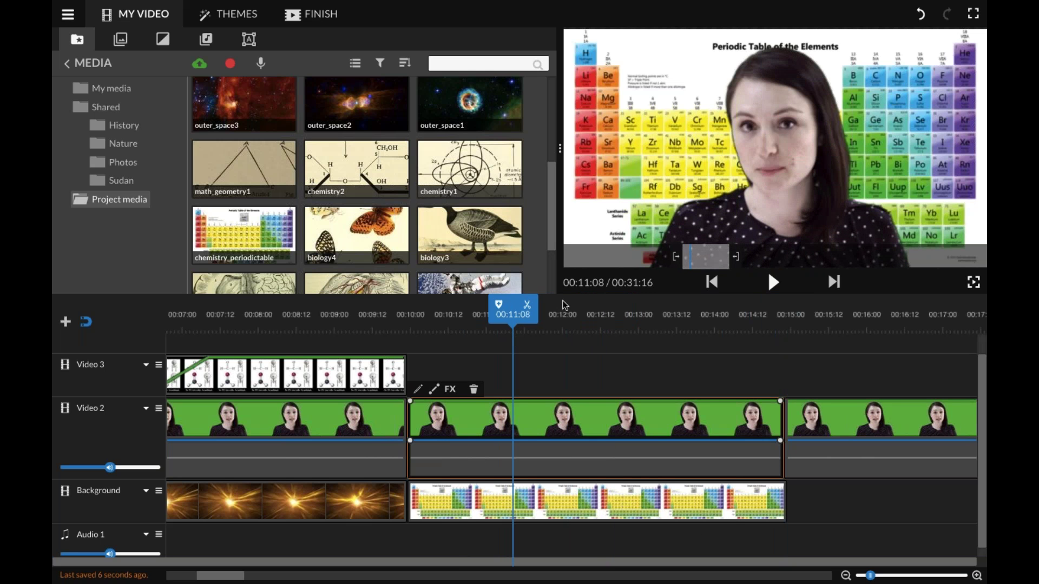
double_click(465, 421)
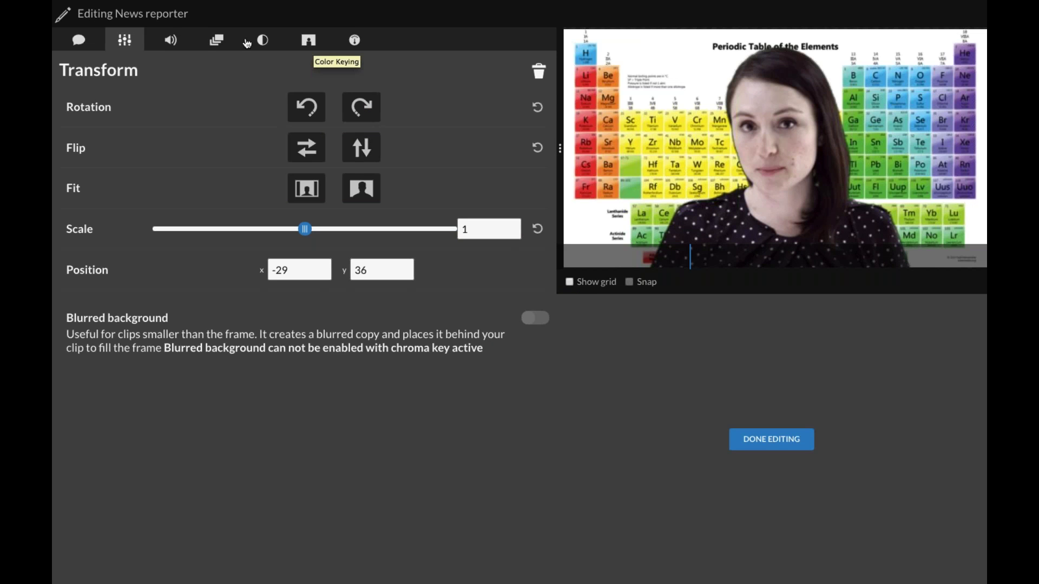
left_click(216, 41)
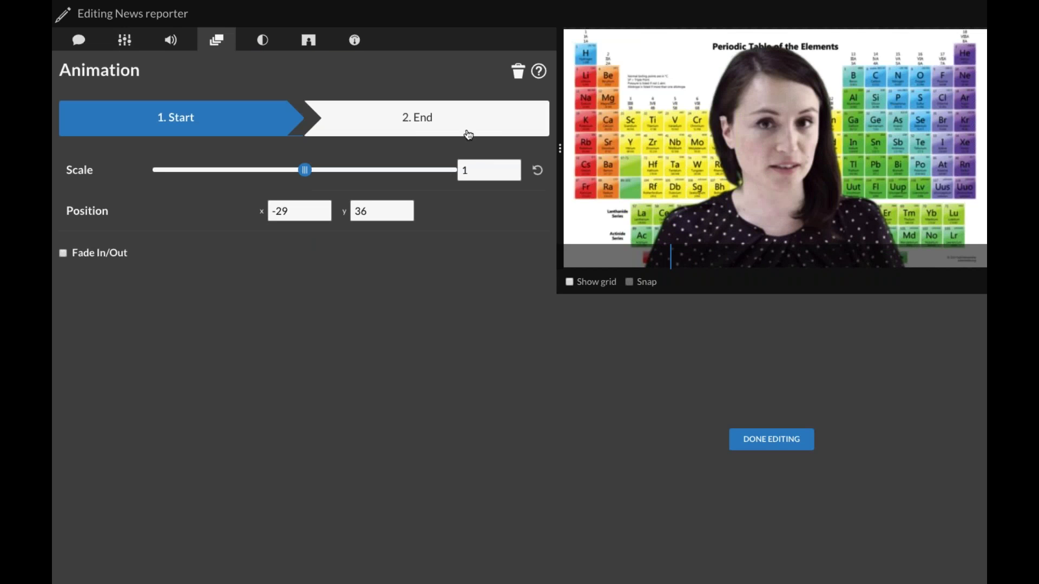
left_click(438, 128)
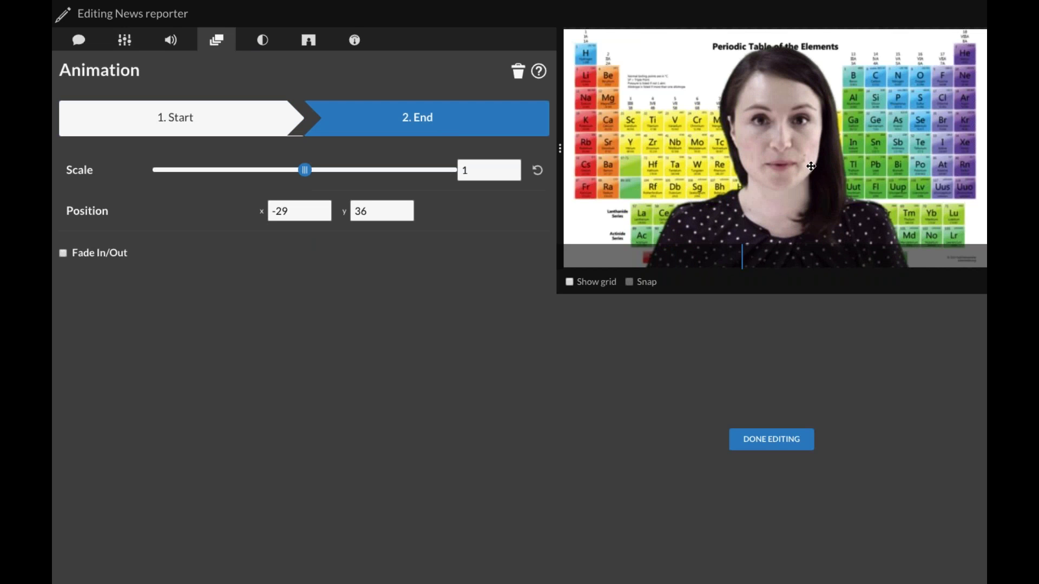
left_click_drag(304, 170, 197, 181)
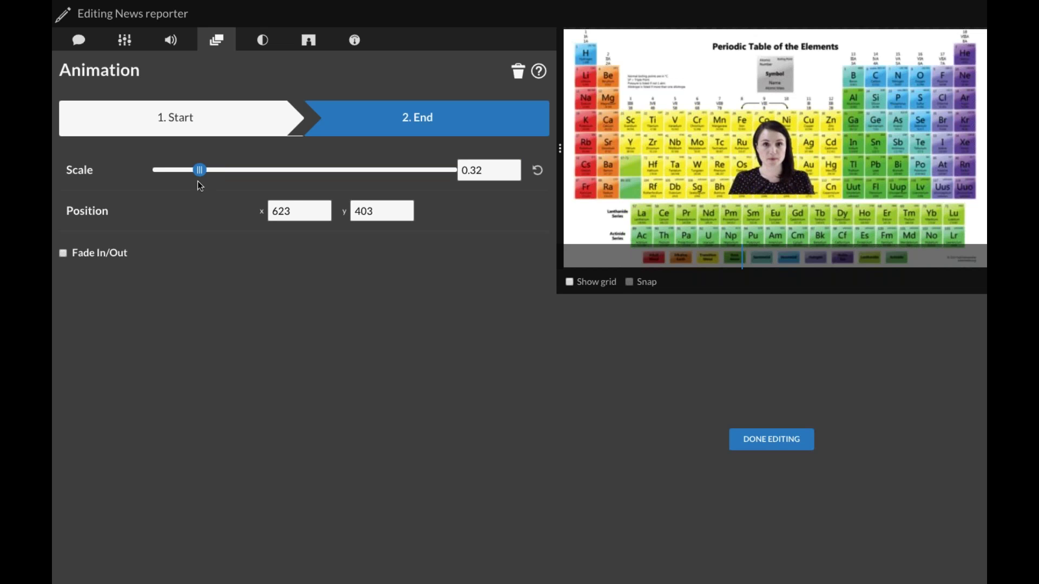
left_click_drag(776, 154, 963, 229)
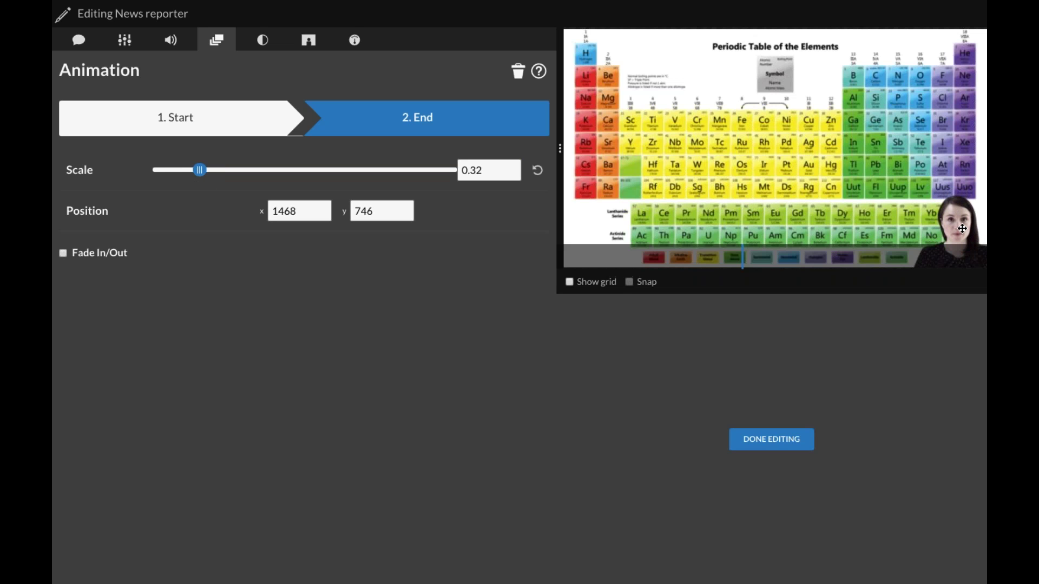
left_click(789, 440)
Step: Play the reporter's shrinking animation from about 00:09:12, then scrub through the middle segment to about 00:12:03
left_click(370, 316)
key("space")
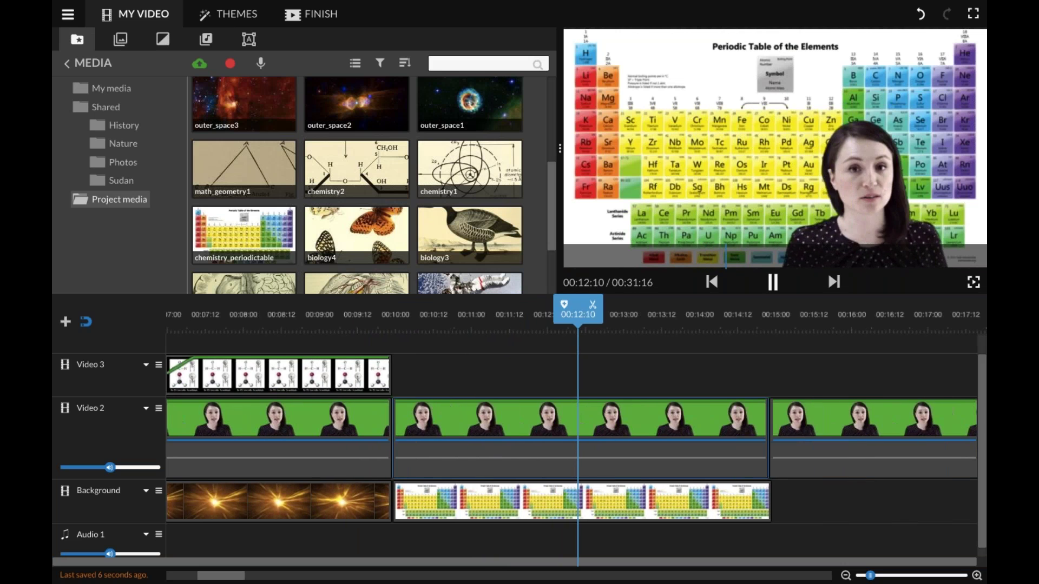
left_click(436, 445)
key("space")
left_click(324, 329)
left_click(292, 329)
left_click(216, 329)
left_click_drag(215, 329, 306, 332)
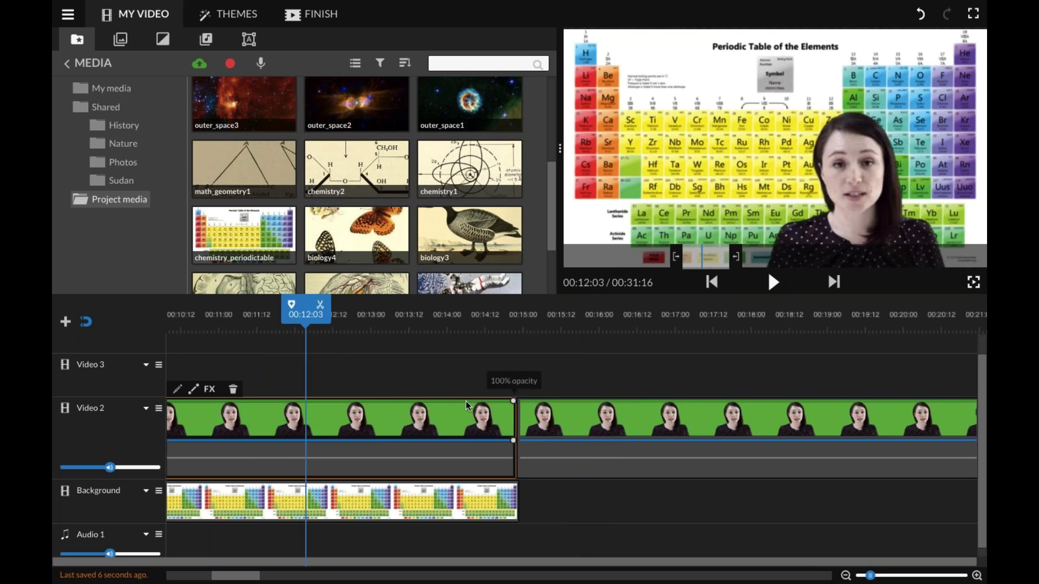
Step: Fade out the end of the middle News reporter segment and delete the remaining reporter segment after it
left_click_drag(513, 401, 515, 436)
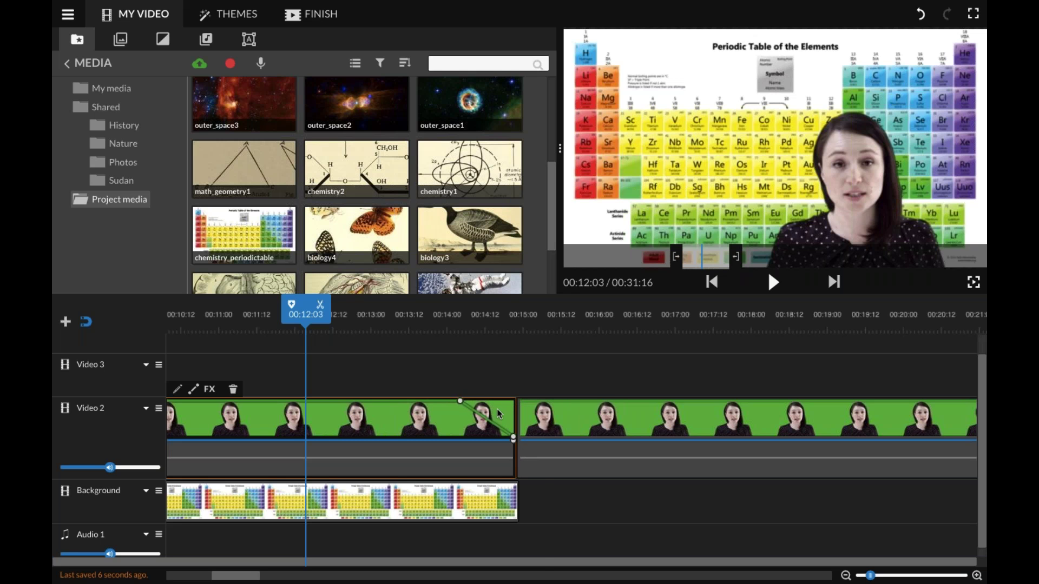
left_click(544, 422)
key("Delete")
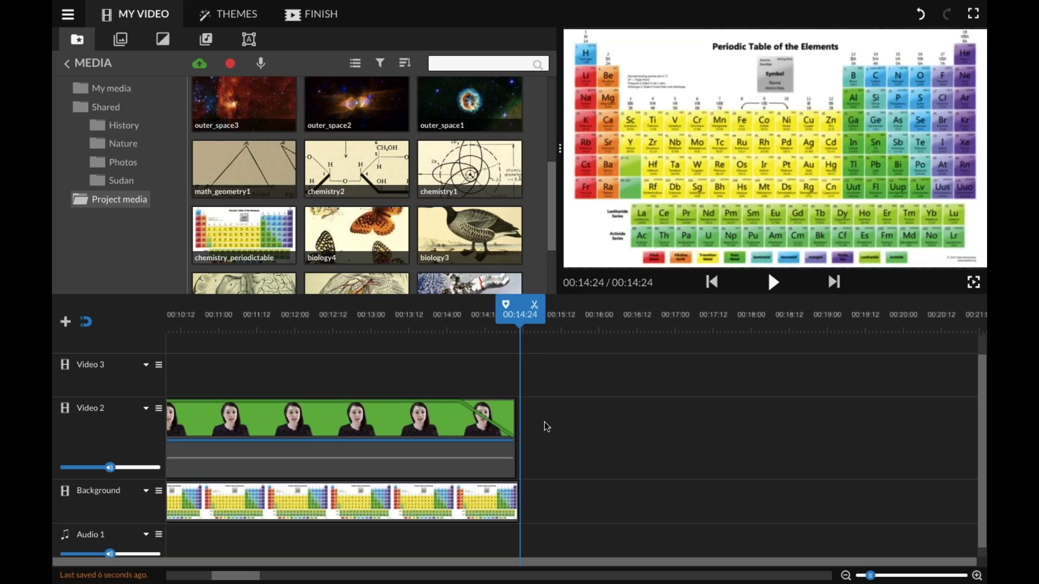
left_click_drag(504, 320, 488, 320)
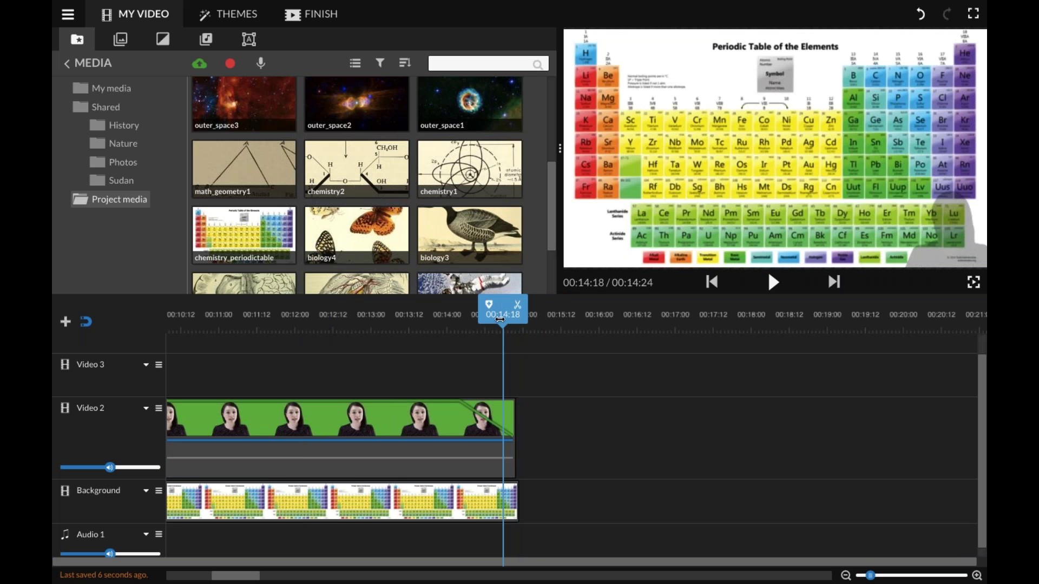
Step: Add the outer_space4galaxy image to the Background track directly after the periodic table
scroll(387, 113, "up", 2)
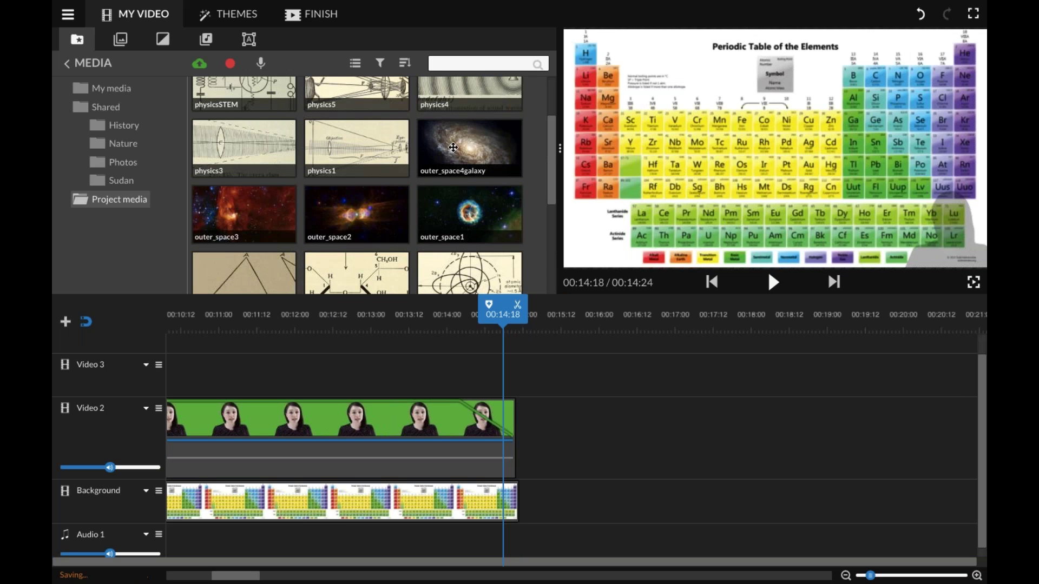
left_click_drag(456, 144, 548, 502)
left_click(513, 501)
left_click(519, 413)
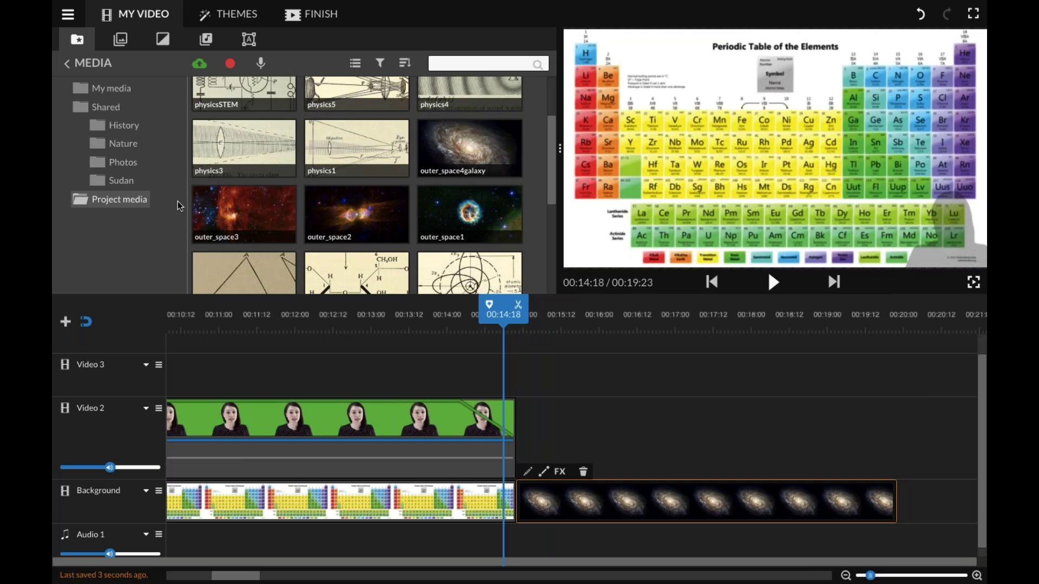
Step: Open the Shared media folder and review the edit by playing from 00:06:04 to 00:16:05, then scrubbing back to 00:06:19
left_click(112, 108)
left_click(111, 108)
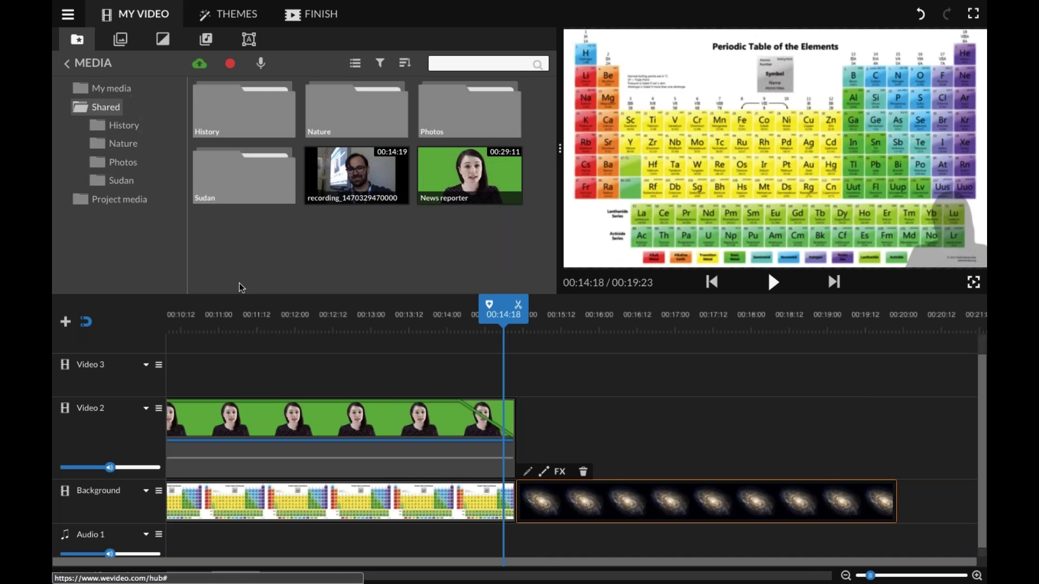
left_click_drag(504, 310, 336, 302)
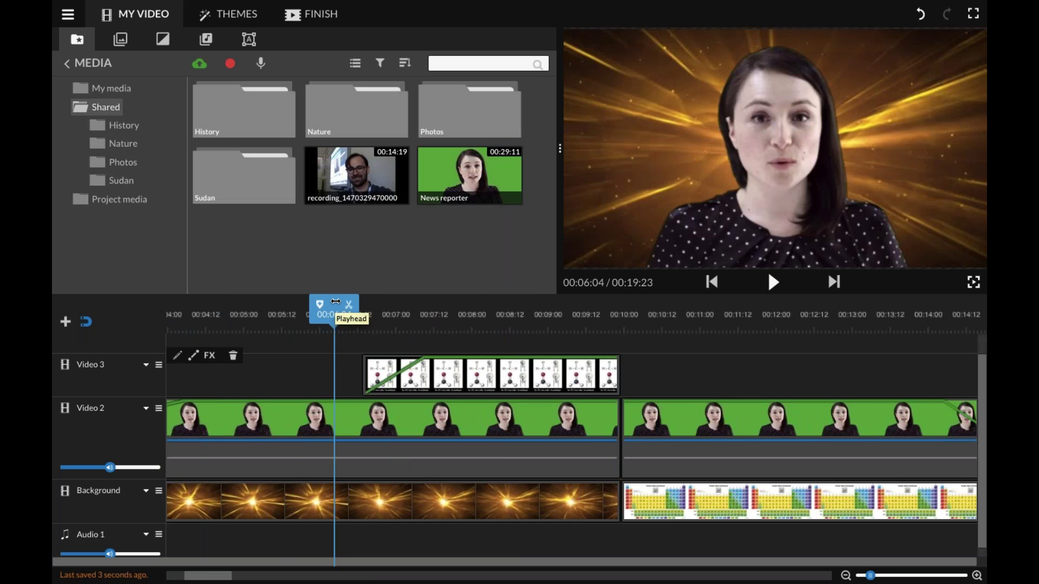
key("space")
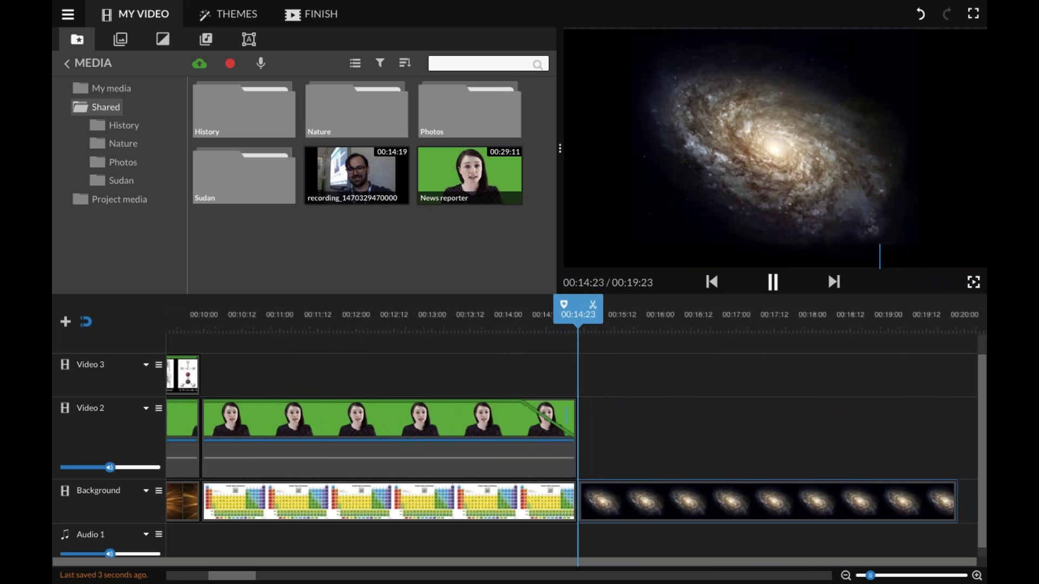
key("space")
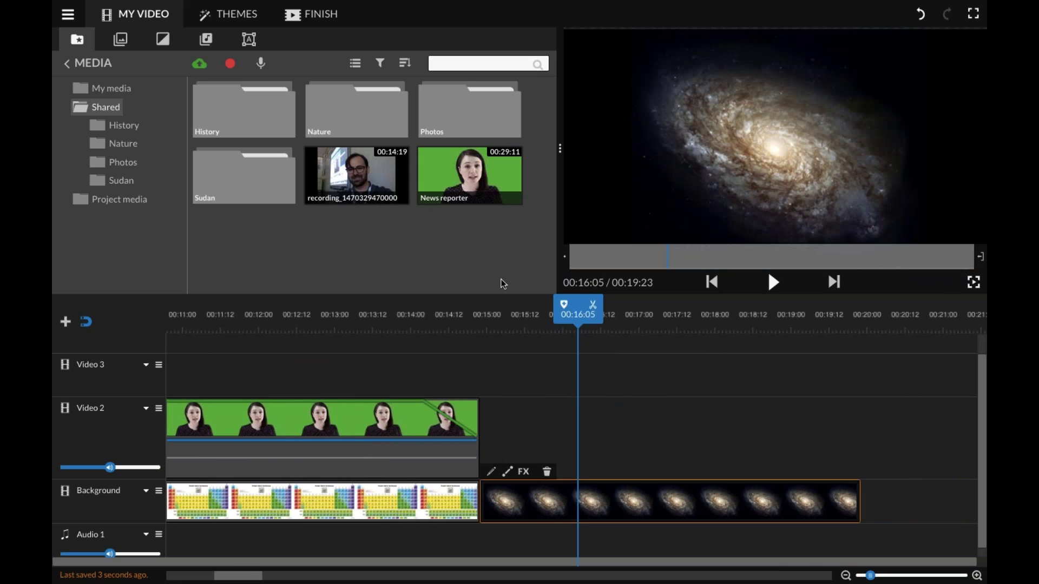
left_click_drag(578, 315, 547, 314)
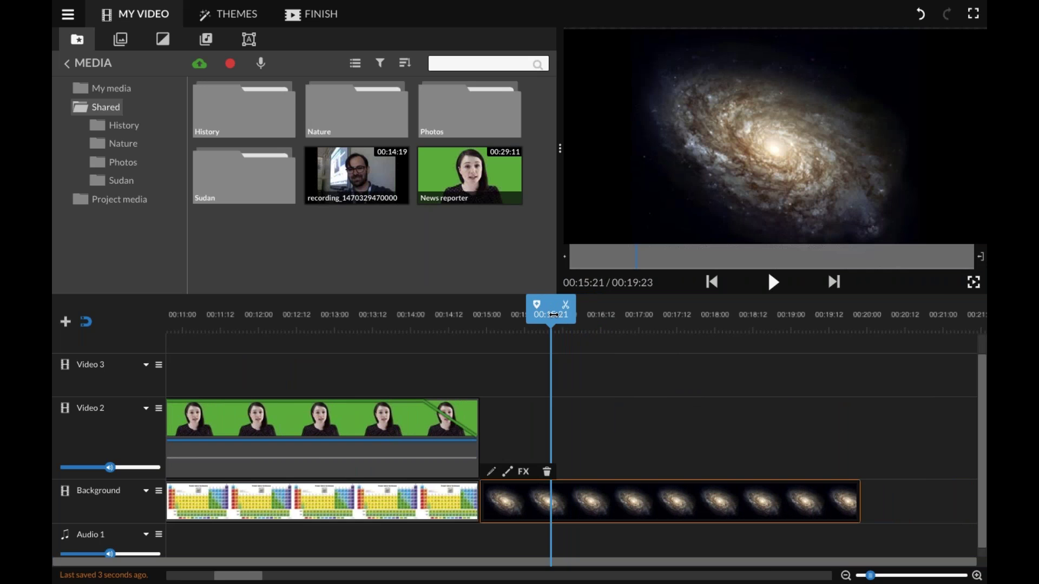
left_click_drag(553, 314, 539, 314)
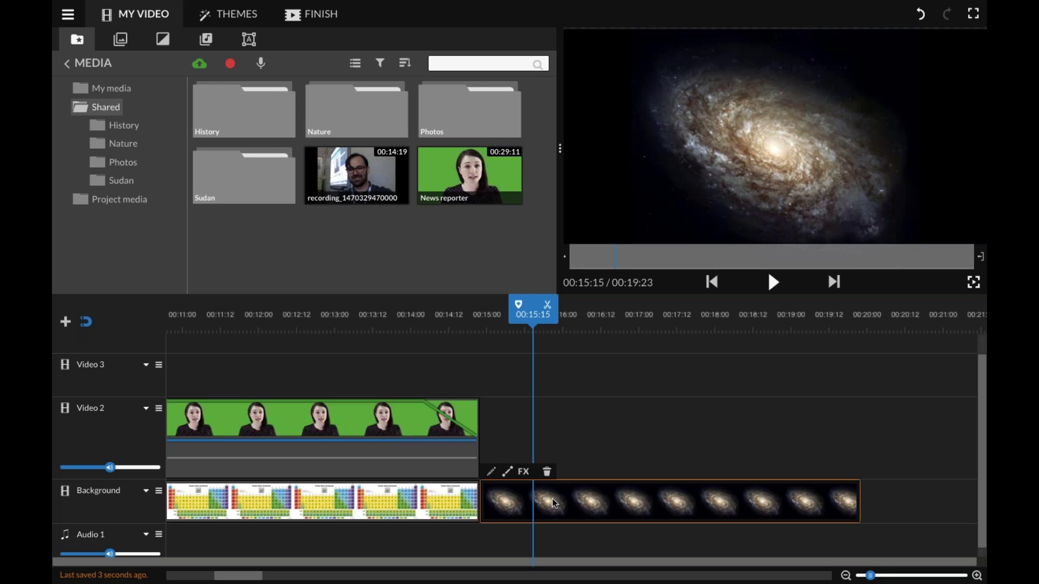
left_click_drag(533, 315, 209, 335)
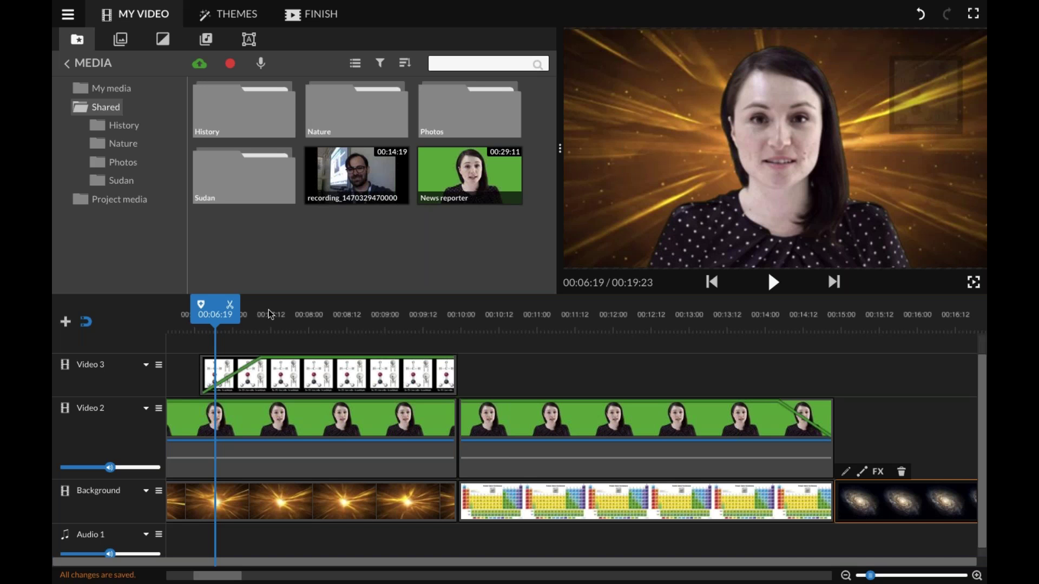
Step: Examine the animation, volume and transform settings of the News reporter segment over the periodic table
left_click(497, 425)
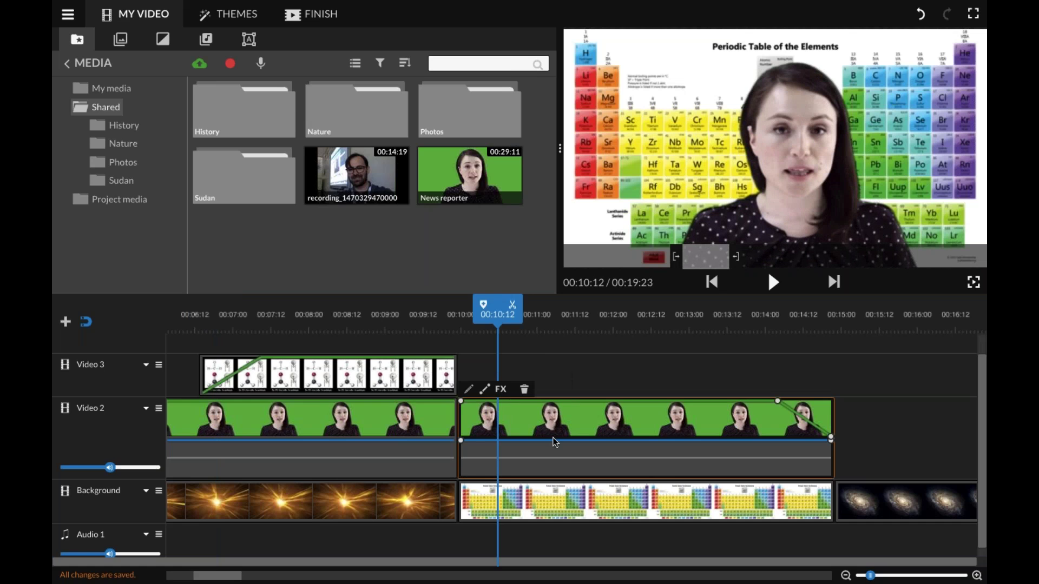
double_click(550, 417)
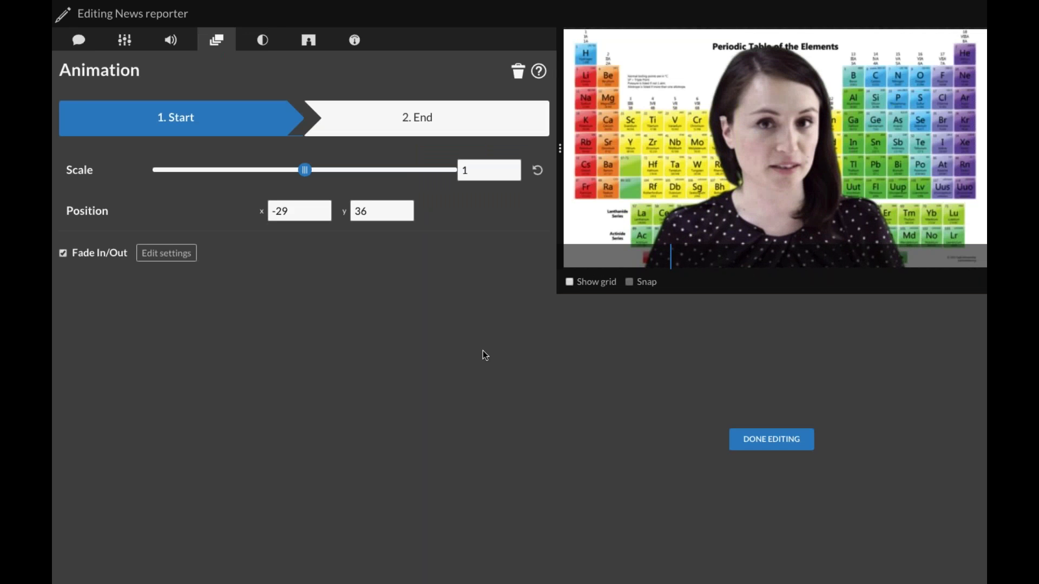
left_click(168, 47)
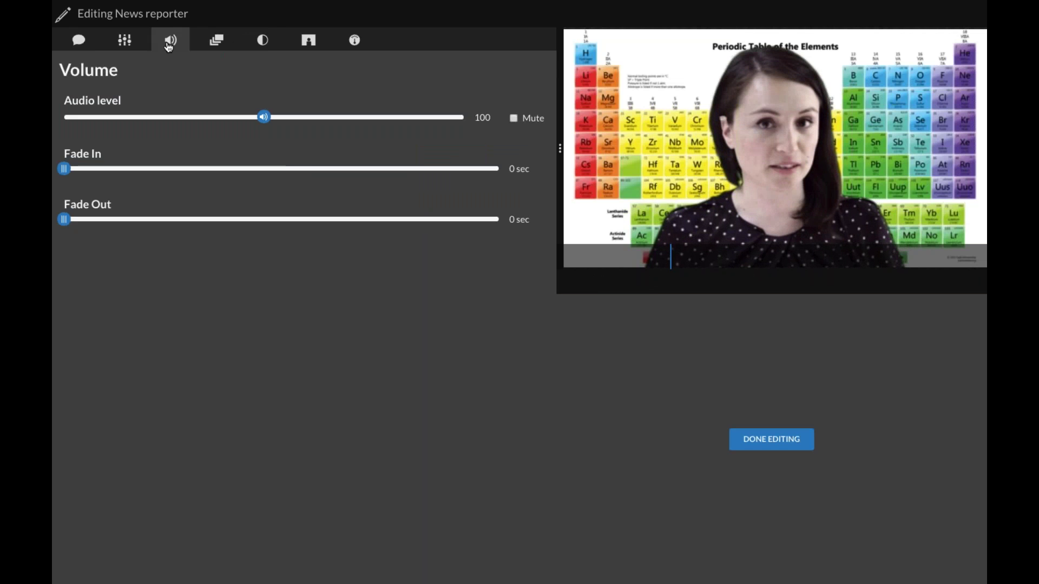
left_click(125, 41)
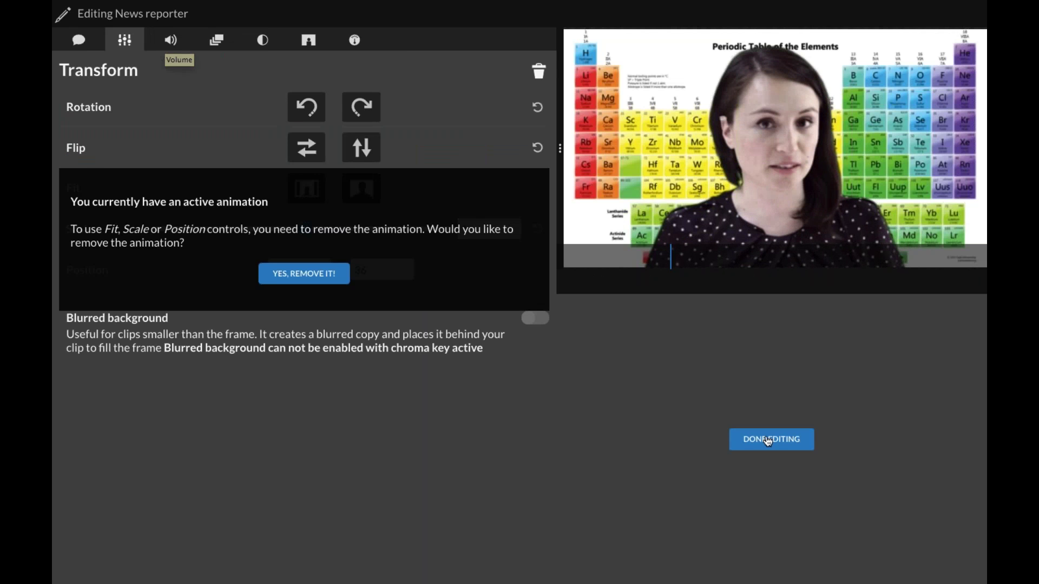
left_click(750, 439)
Step: Enlarge the galaxy background image to scale 1.28 and reposition it to x -16, y -151
left_click_drag(498, 308, 884, 379)
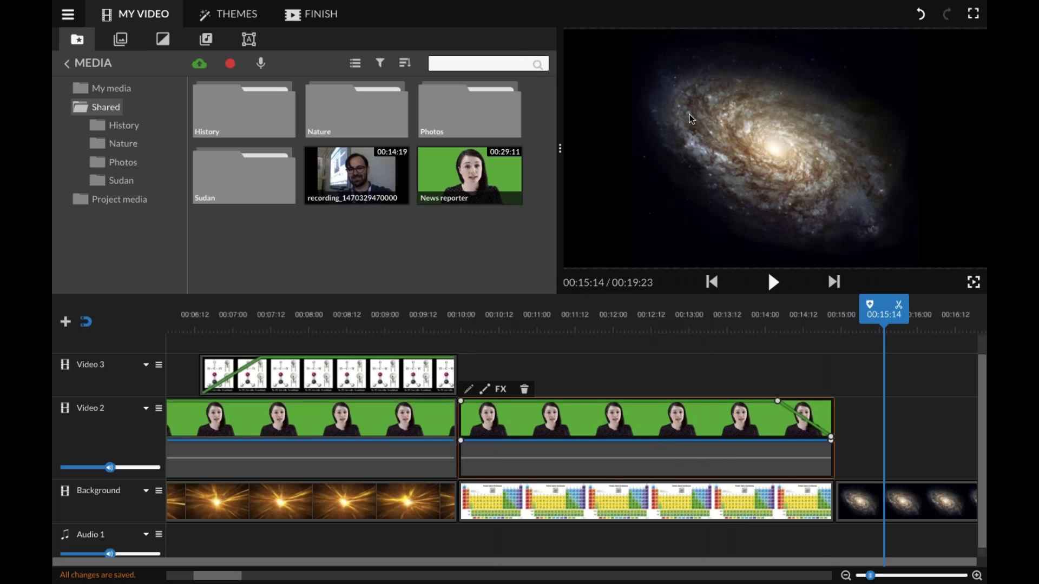
double_click(859, 502)
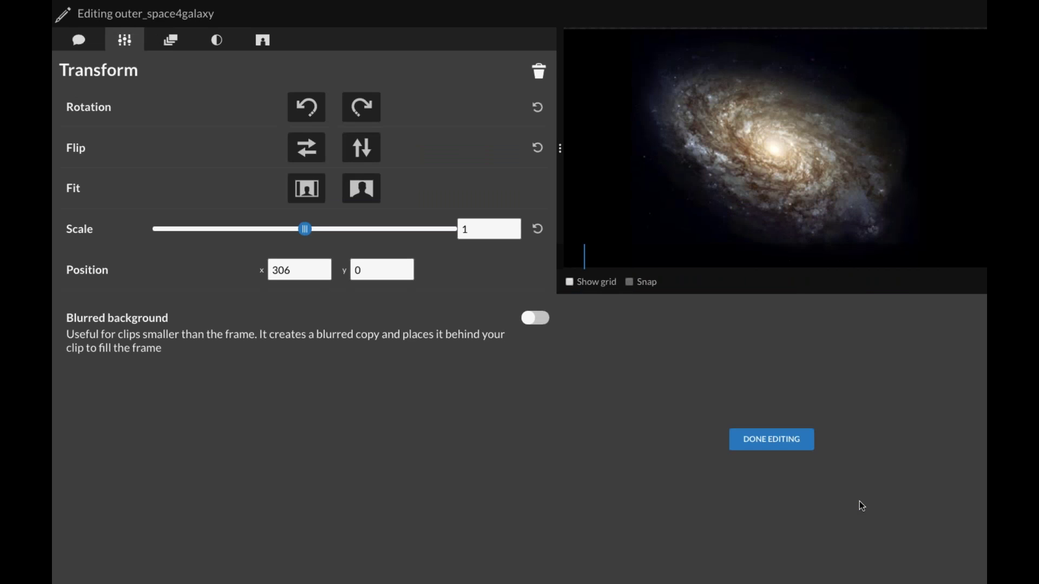
left_click_drag(306, 232, 315, 232)
left_click_drag(760, 140, 743, 143)
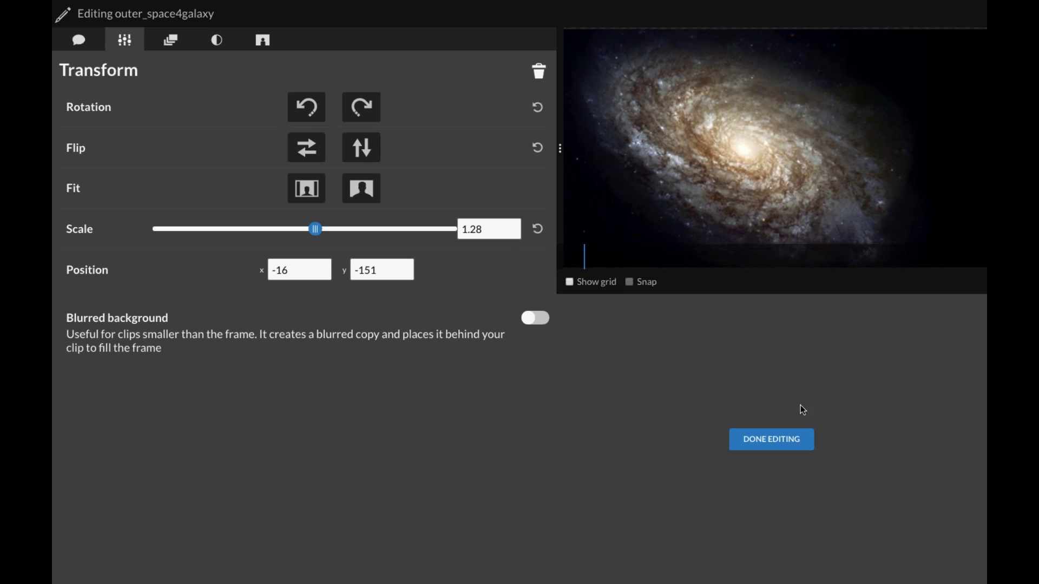
left_click(790, 439)
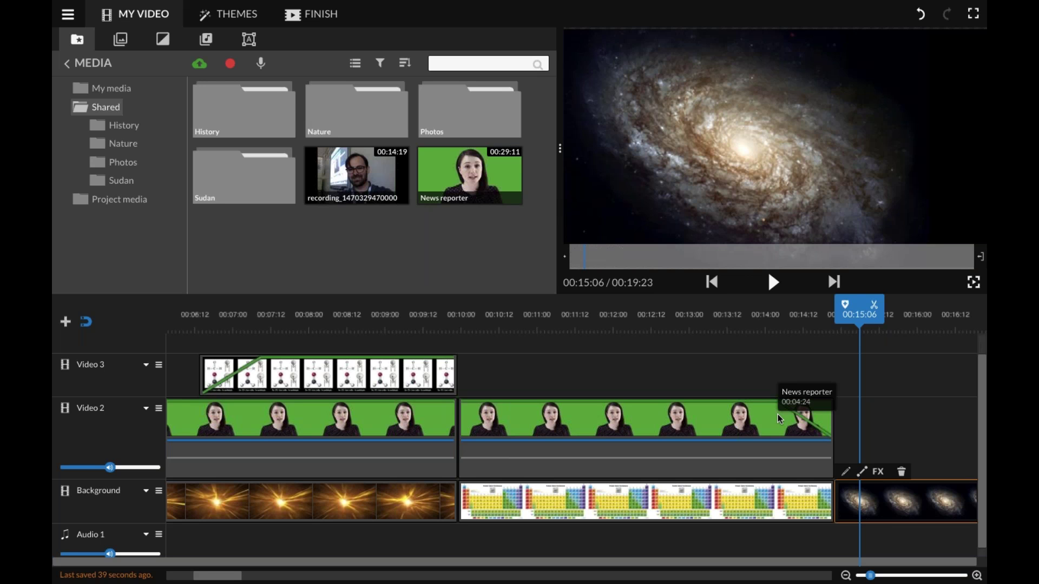
Step: Raise the contrast to 13 on the News reporter segment that precedes the periodic table
left_click_drag(859, 300, 394, 307)
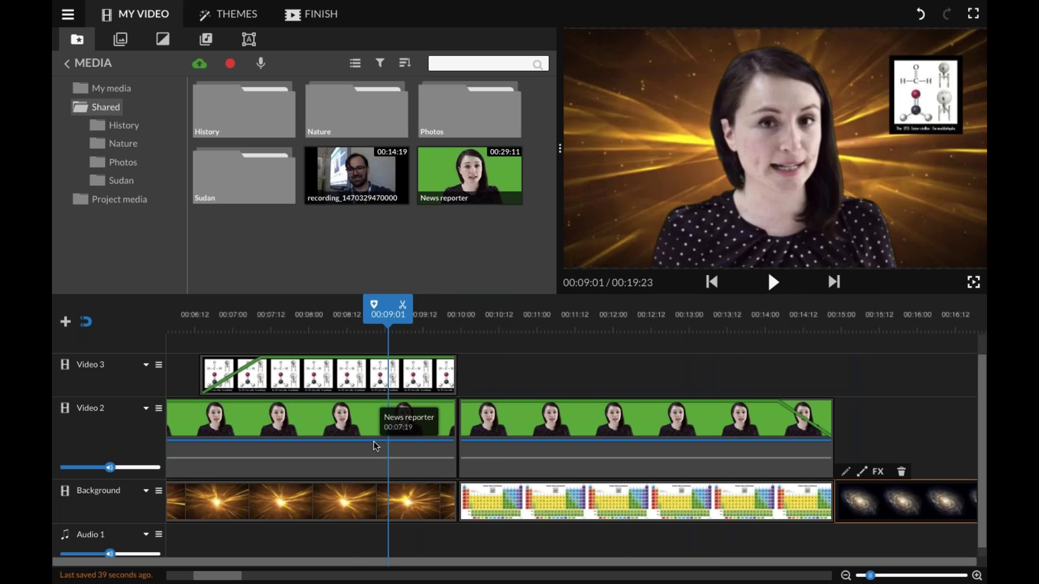
left_click(355, 419)
double_click(355, 417)
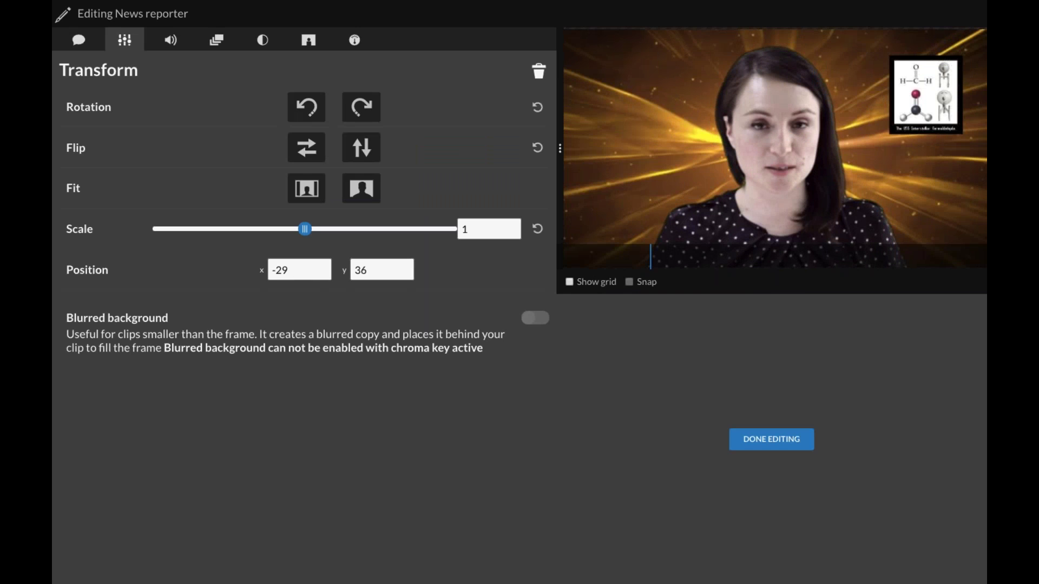
left_click(263, 41)
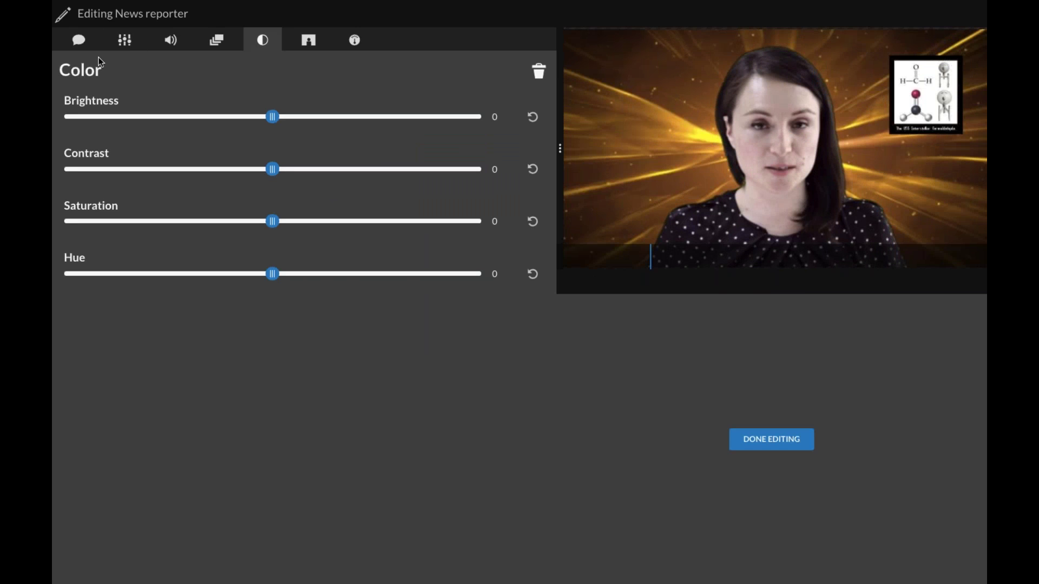
left_click_drag(272, 169, 301, 169)
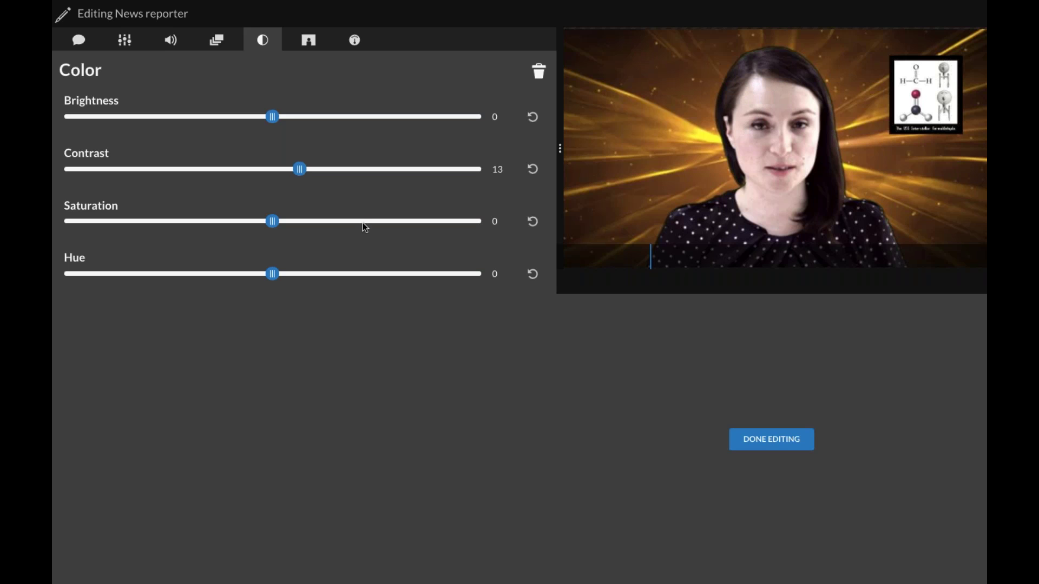
Step: Return the reporter segment's contrast and hue to neutral and finish editing the clip
left_click_drag(302, 169, 271, 172)
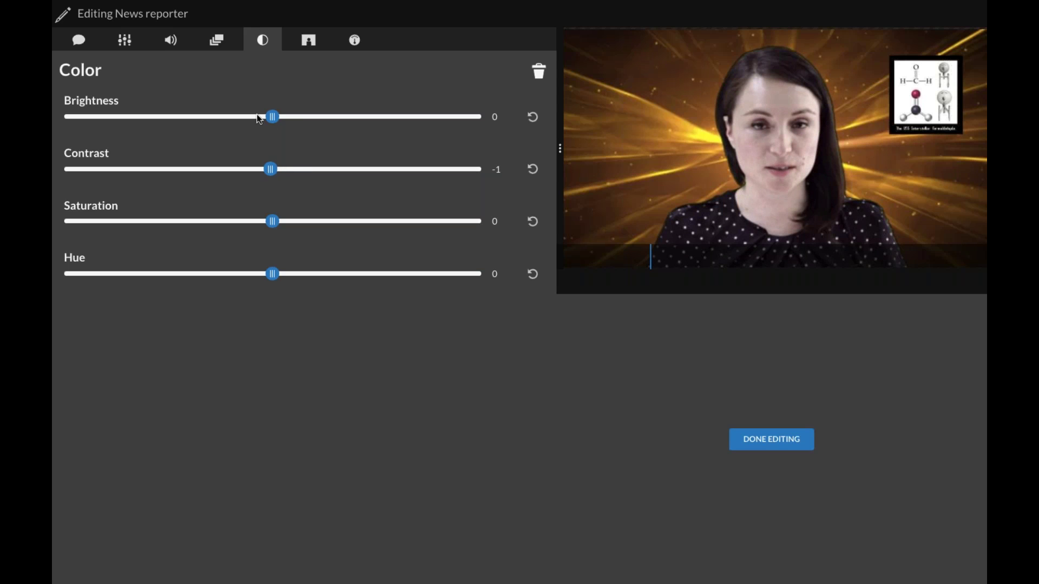
mouse_move(272, 274)
left_mouse_down()
mouse_move(166, 274)
mouse_move(271, 275)
left_mouse_up()
left_click_drag(274, 276, 274, 276)
left_click_drag(271, 177, 274, 177)
left_click(757, 441)
Step: Inspect the clip joins at 00:09:23 and 00:14:23 closely, checking the reporter's end against the start of the galaxy background
left_click_drag(366, 319, 459, 325)
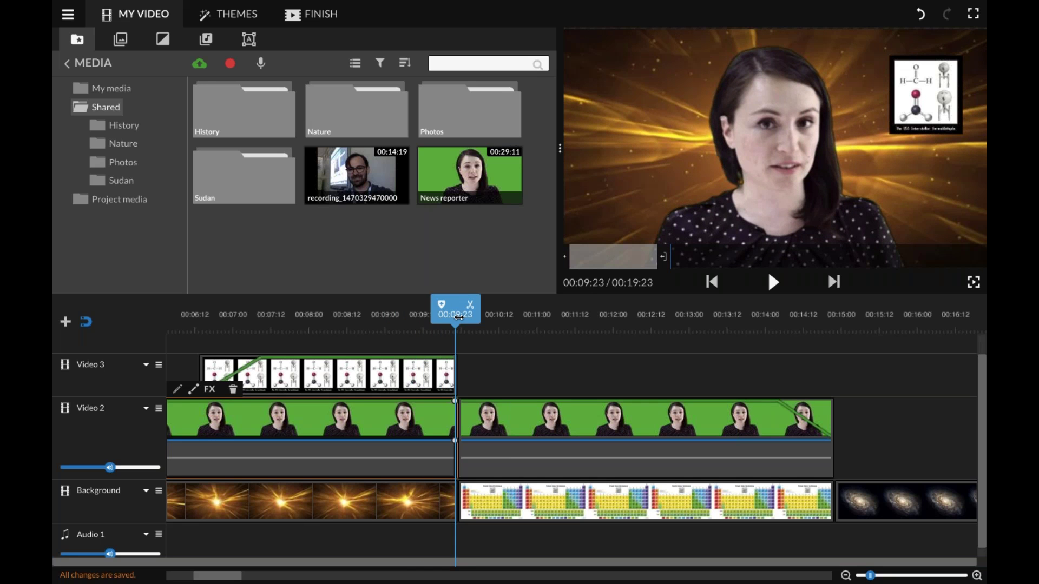
left_click_drag(459, 317, 458, 316)
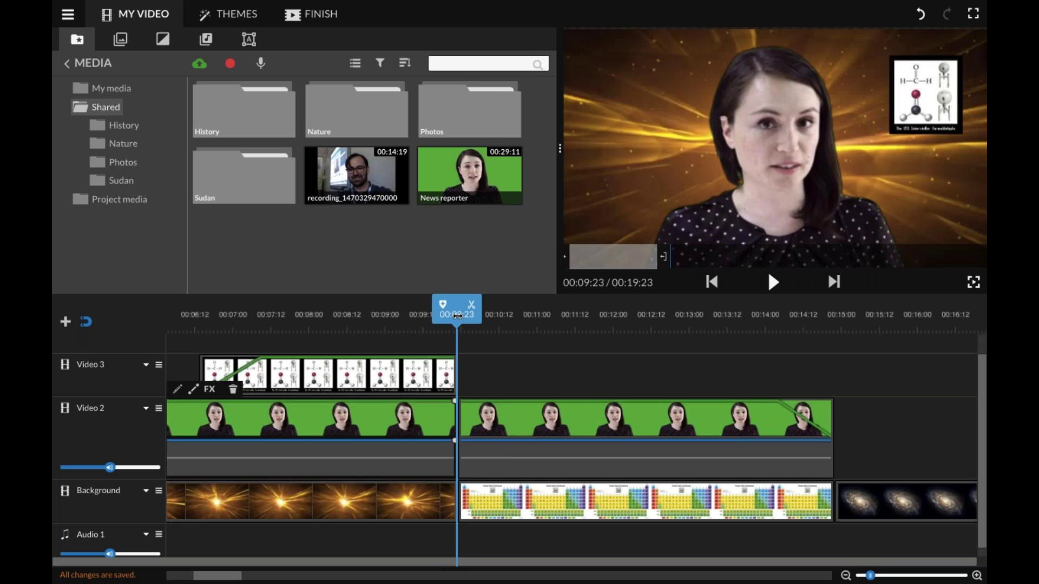
left_click_drag(455, 314, 828, 341)
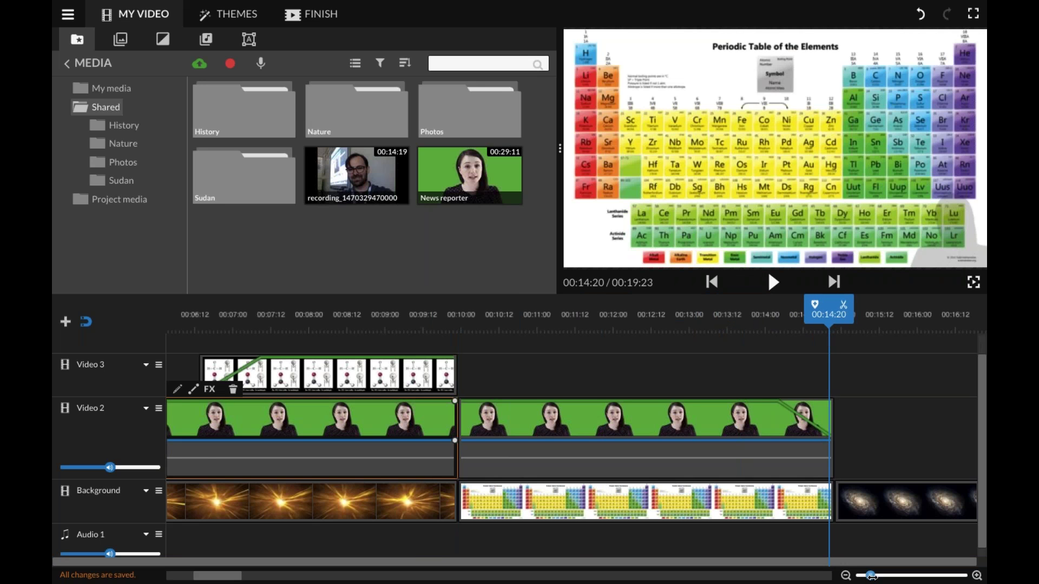
left_click_drag(873, 576, 967, 576)
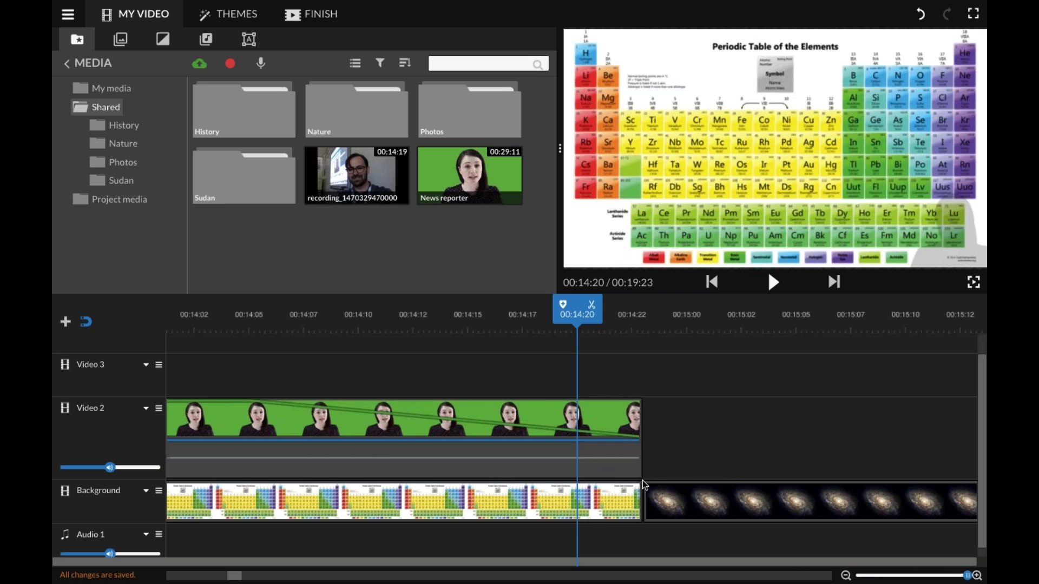
left_click(640, 453)
mouse_move(639, 451)
left_mouse_down()
mouse_move(620, 452)
mouse_move(641, 453)
mouse_move(628, 450)
left_mouse_up()
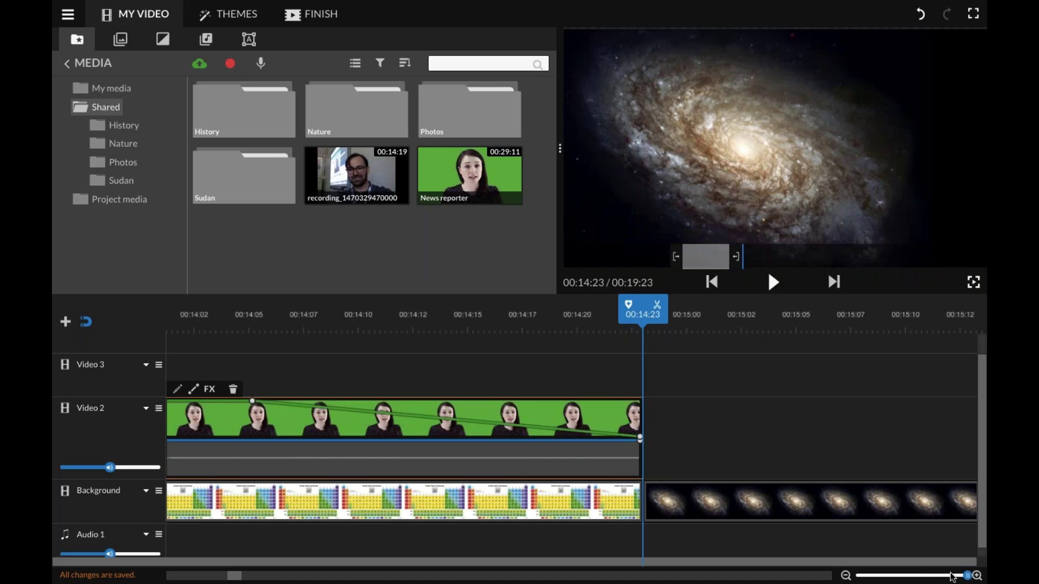
left_click(918, 572)
left_click_drag(919, 572, 859, 572)
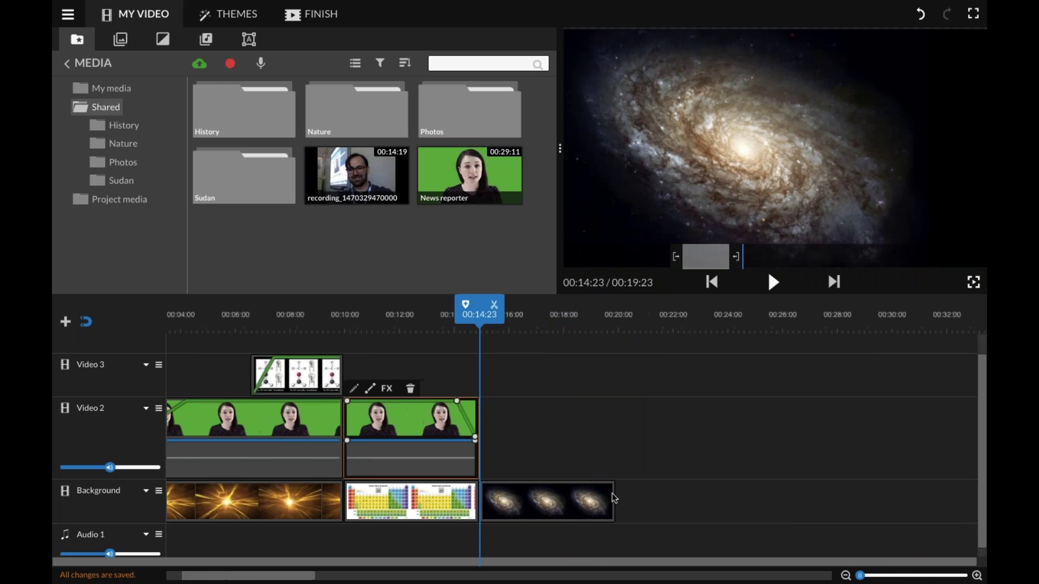
mouse_move(483, 450)
left_mouse_down()
mouse_move(465, 454)
mouse_move(476, 453)
left_mouse_up()
scroll(648, 491, "up", 5)
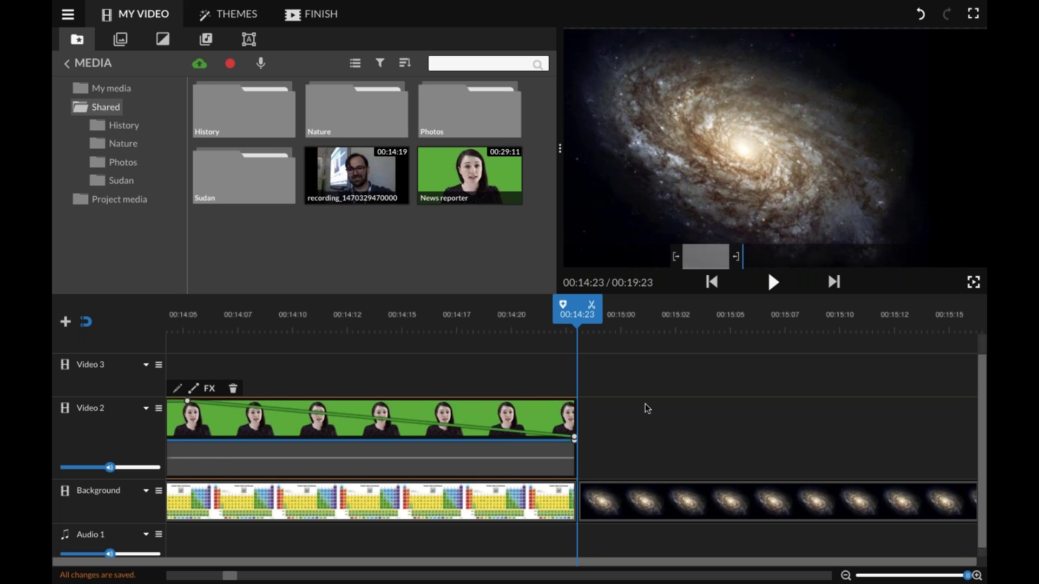
Step: Exit the video editor's full screen mode
left_click(68, 16)
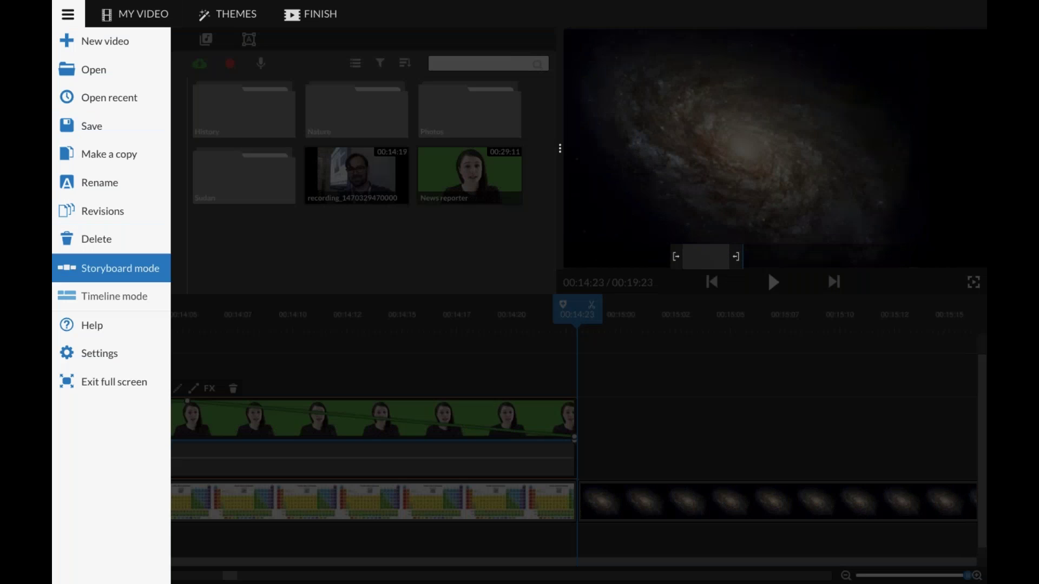
key("Down")
key("Down")
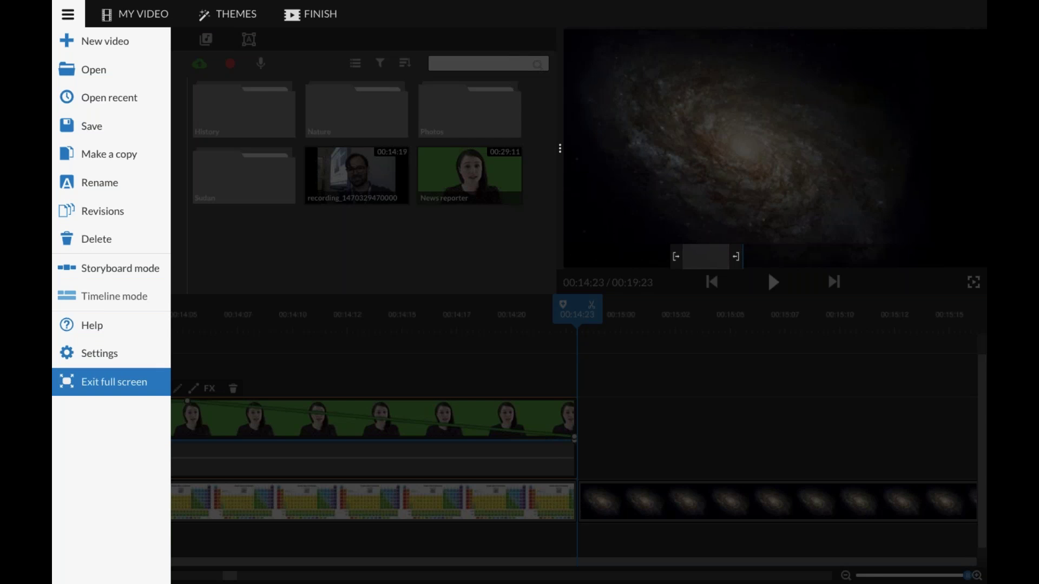
key("Return")
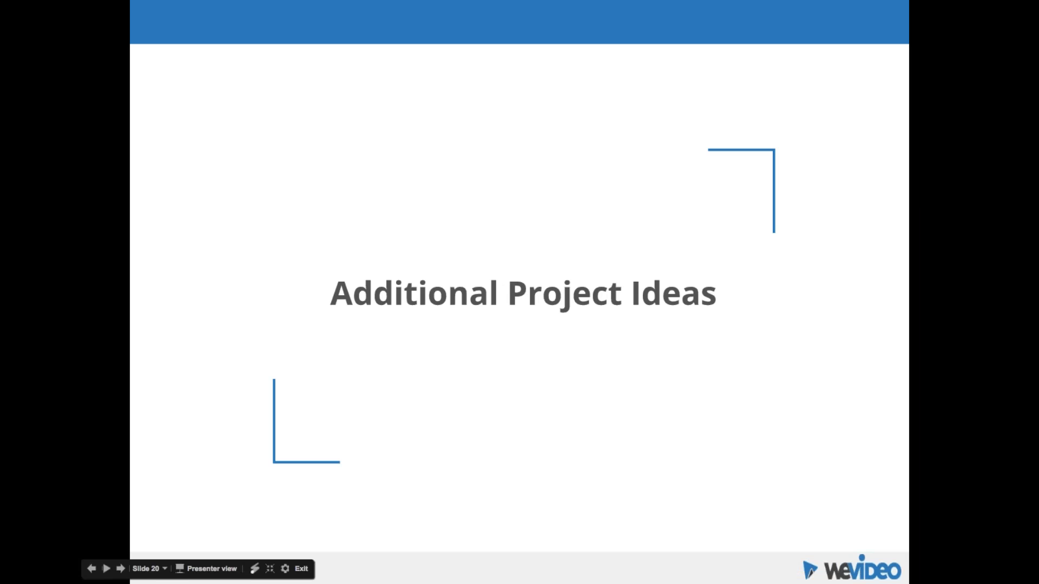
Step: Advance the presentation to the Some Project Ideas slide
key("Right")
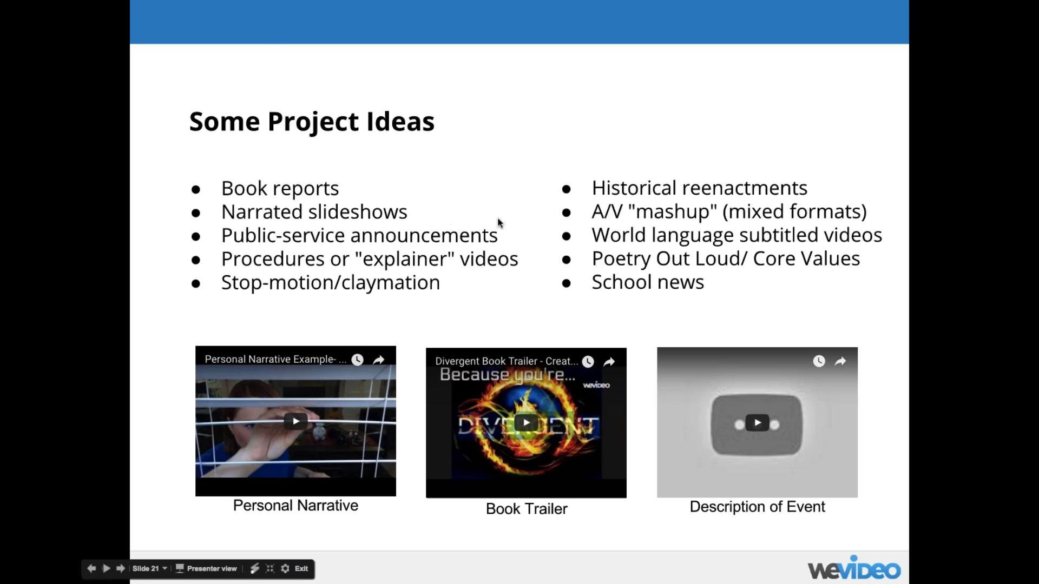
key("Right")
key("Left")
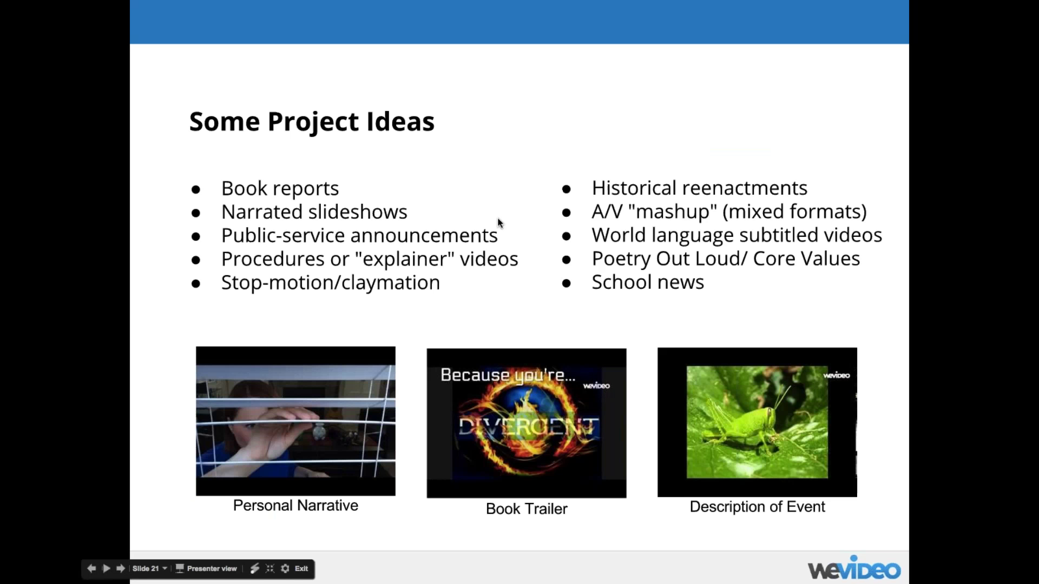
Step: Switch to the WeVideo editor and open the Resources for Educators site from the Teacher Resources section of Help
key("ctrl+Right")
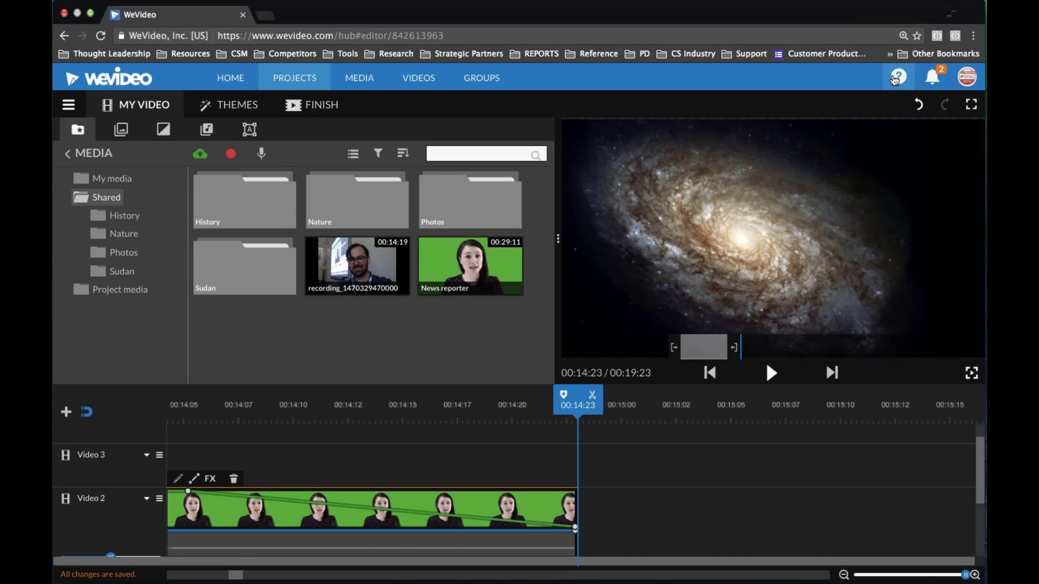
left_click(898, 79)
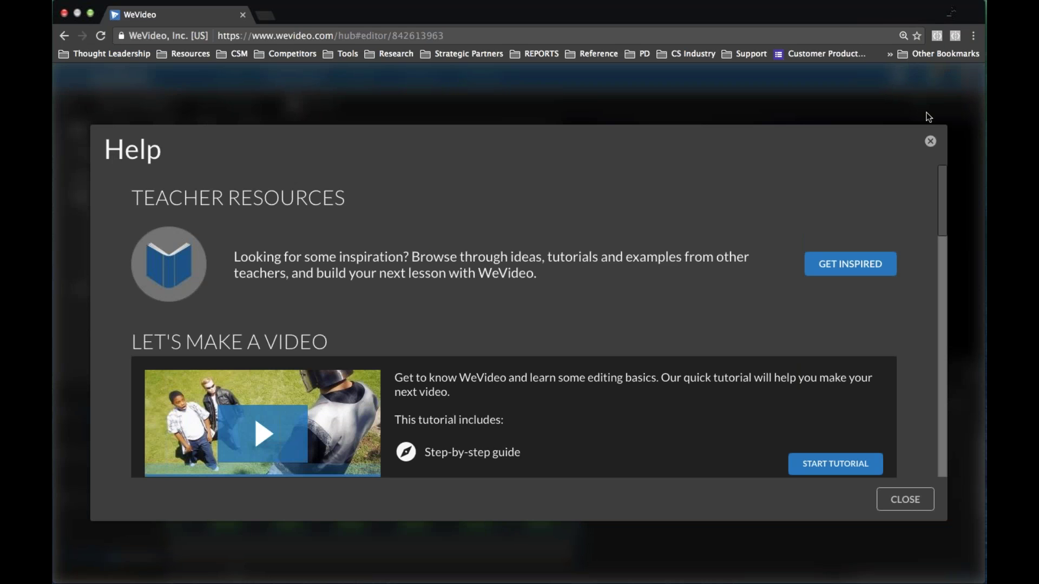
left_click(931, 141)
left_click(850, 264)
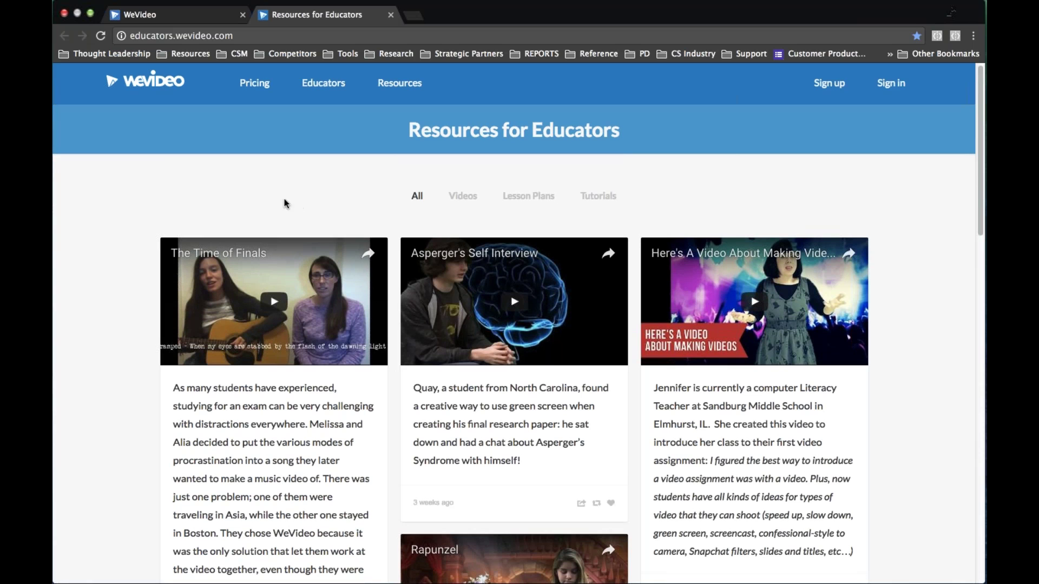
Step: Play the start of the "Here's A Video About Making Videos" example and pause it
left_click(470, 198)
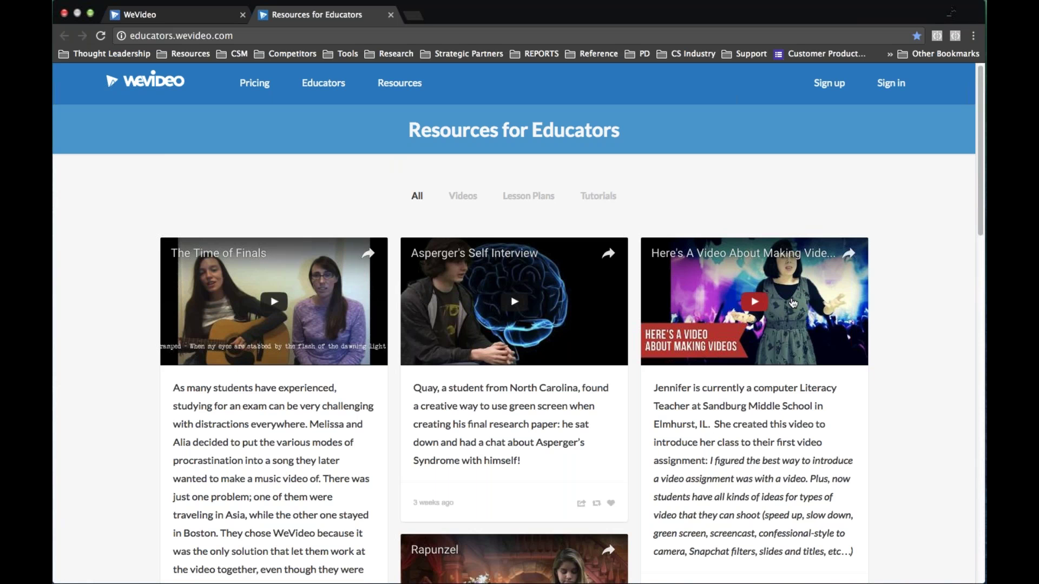
scroll(793, 303, "down", 1)
scroll(791, 305, "down", 2)
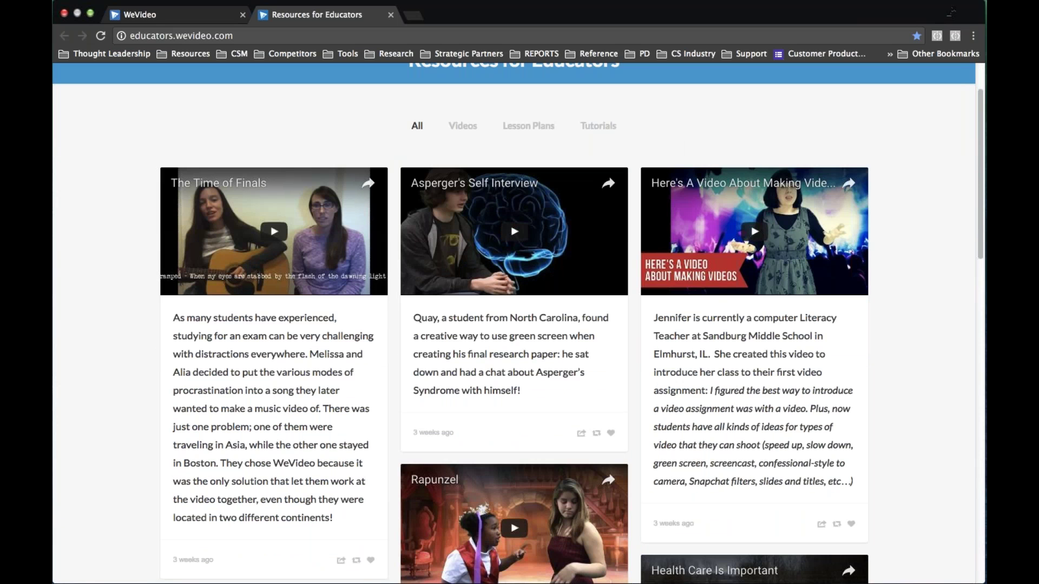
left_click(743, 246)
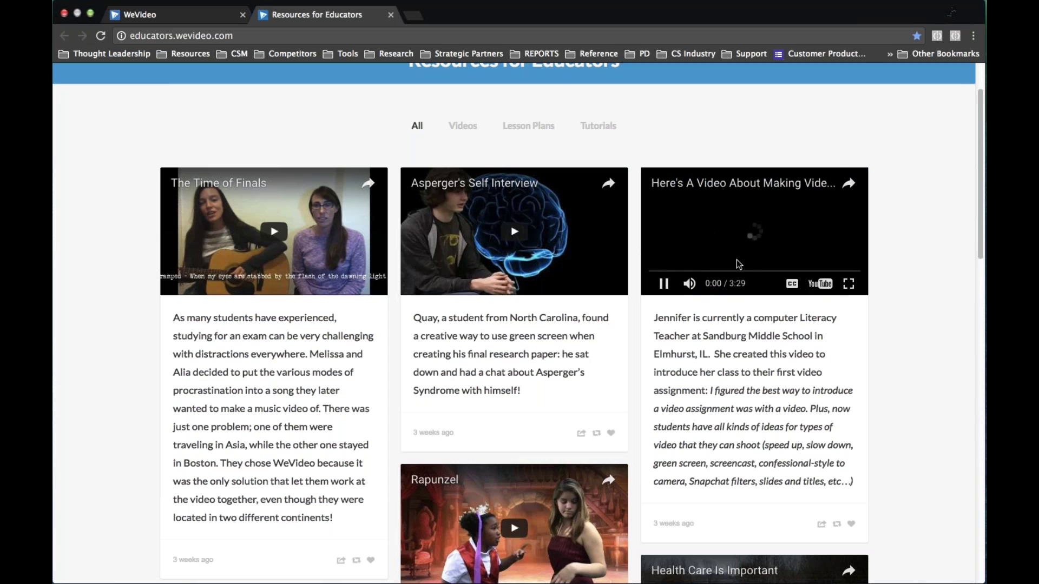
left_click(664, 284)
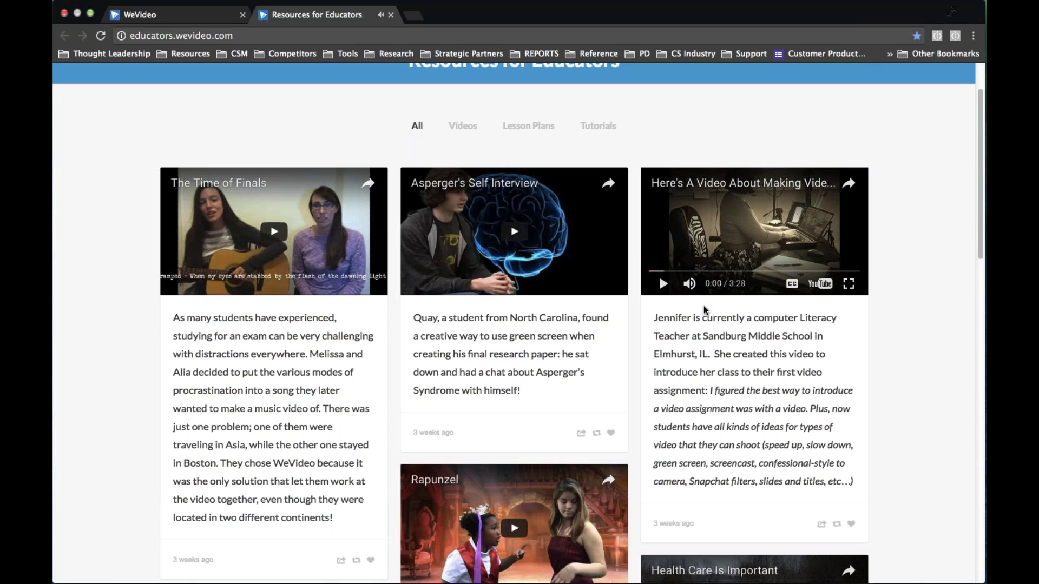
Step: Open the post about the making-videos assignment on its own page and return to the full educator resources list
scroll(658, 253, "down", 1)
scroll(658, 253, "down", 3)
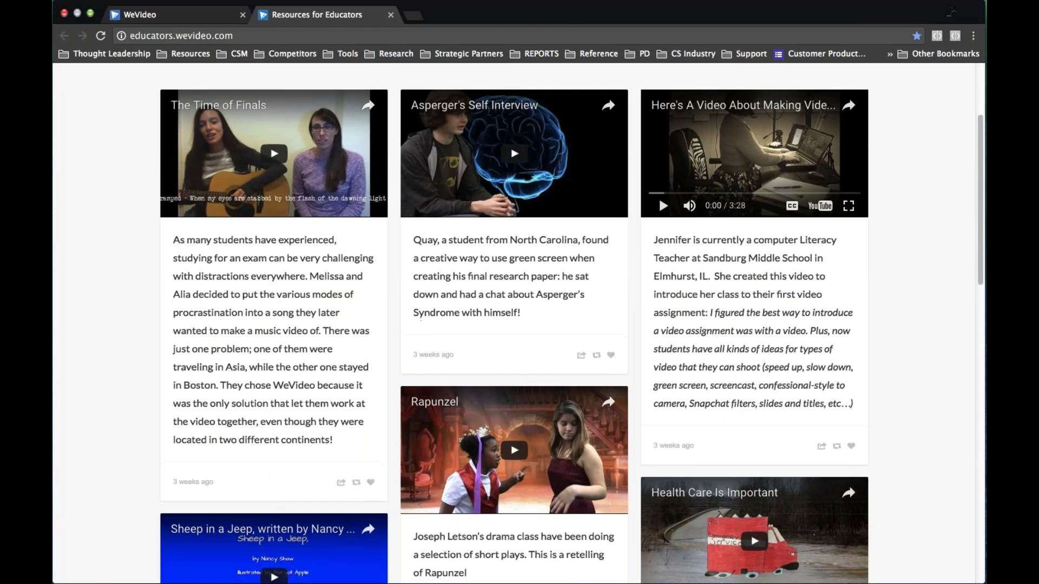
scroll(658, 196, "down", 1)
left_click(658, 141)
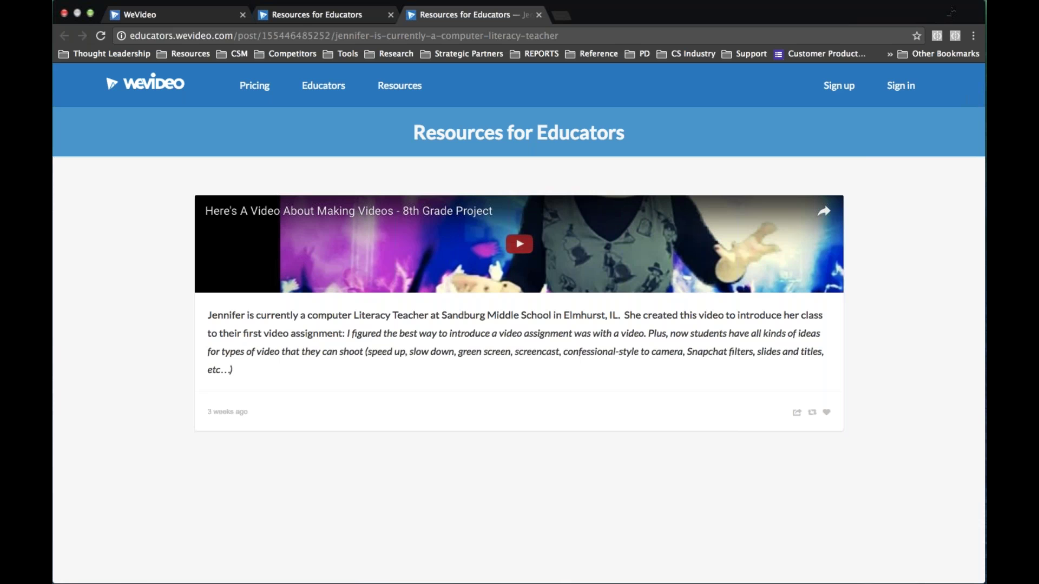
left_click(331, 20)
scroll(441, 202, "up", 3)
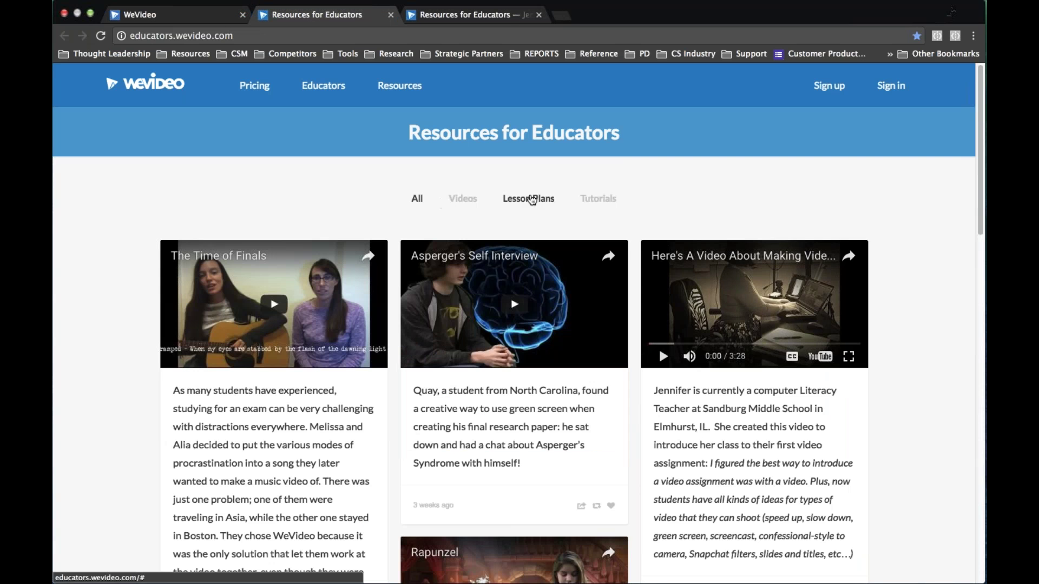
Step: Filter the resources to Lesson Plans, examine the full Digital Storytelling post with its PDF link, and close the post
left_click(533, 202)
scroll(235, 544, "down", 1)
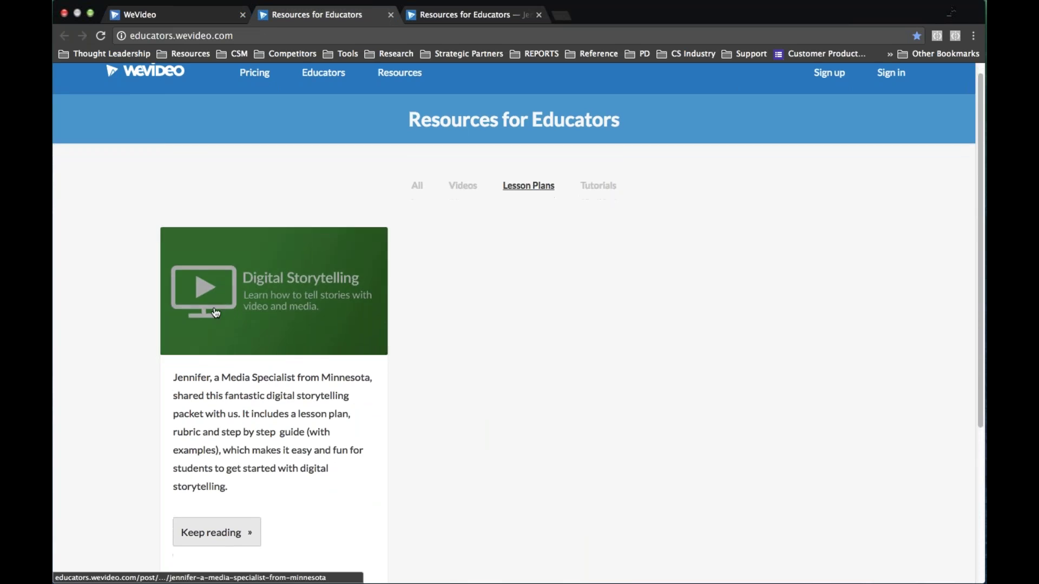
left_click(235, 535)
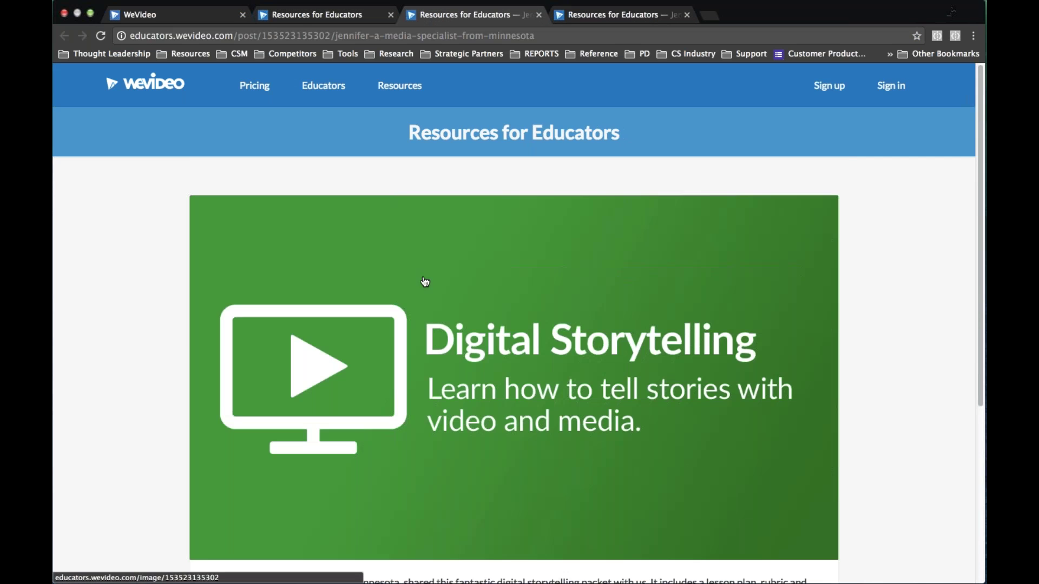
scroll(426, 281, "down", 5)
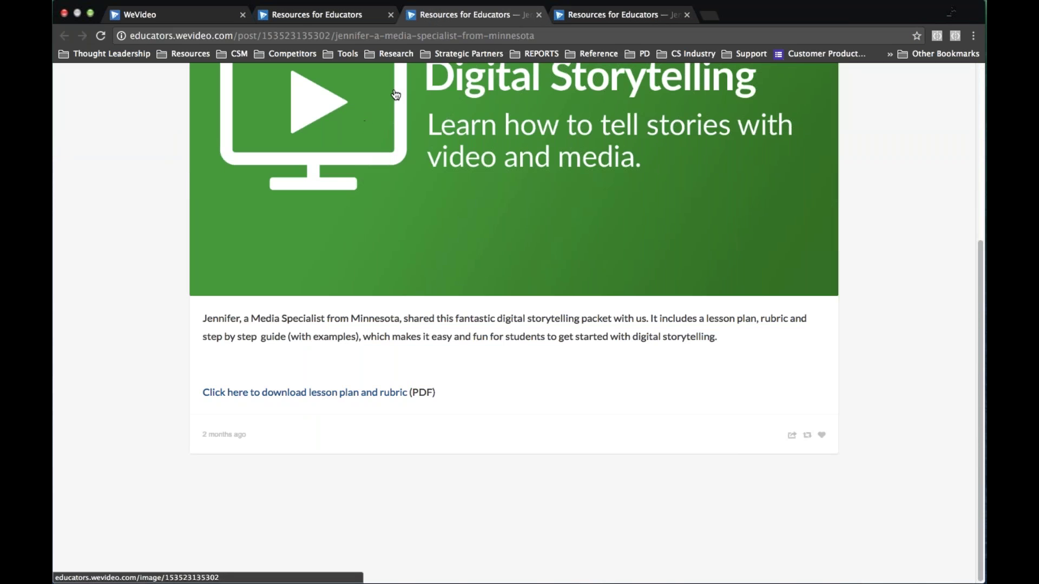
left_click(540, 15)
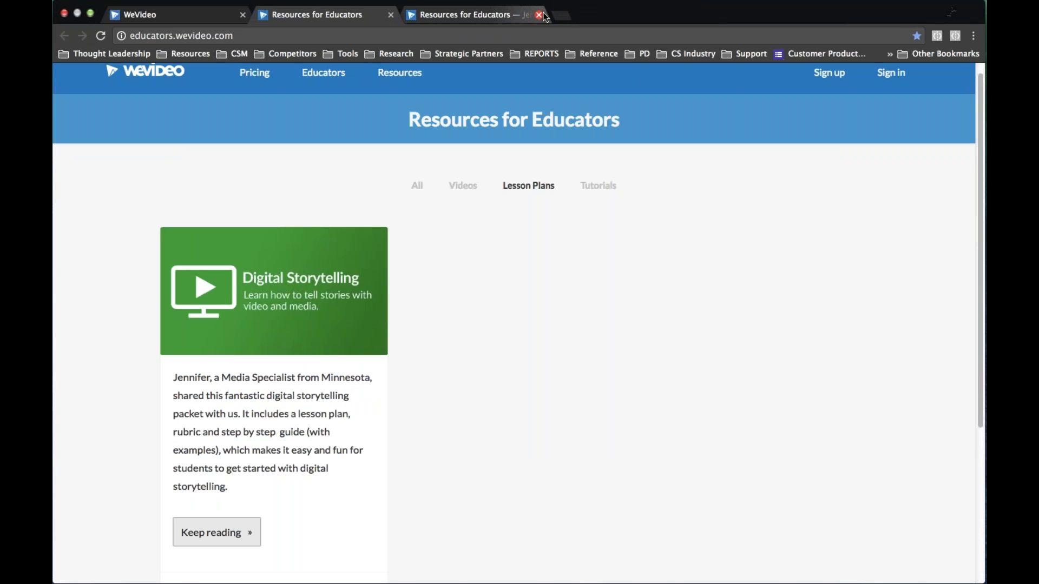
Step: Filter the educator resources to Videos, and switch back to the slideshow to show the Q & A slide
left_click(456, 185)
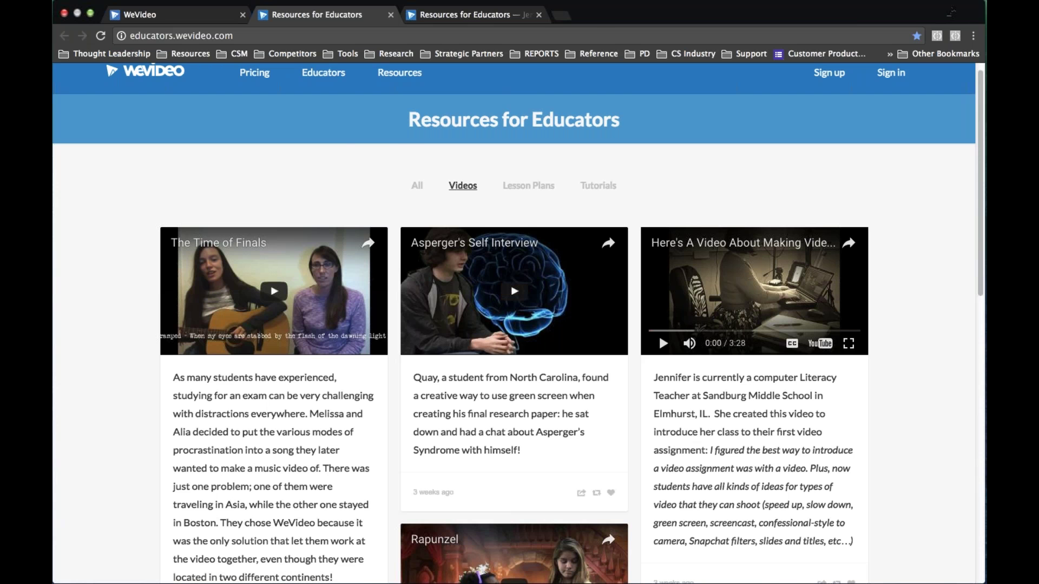
key("ctrl+Left")
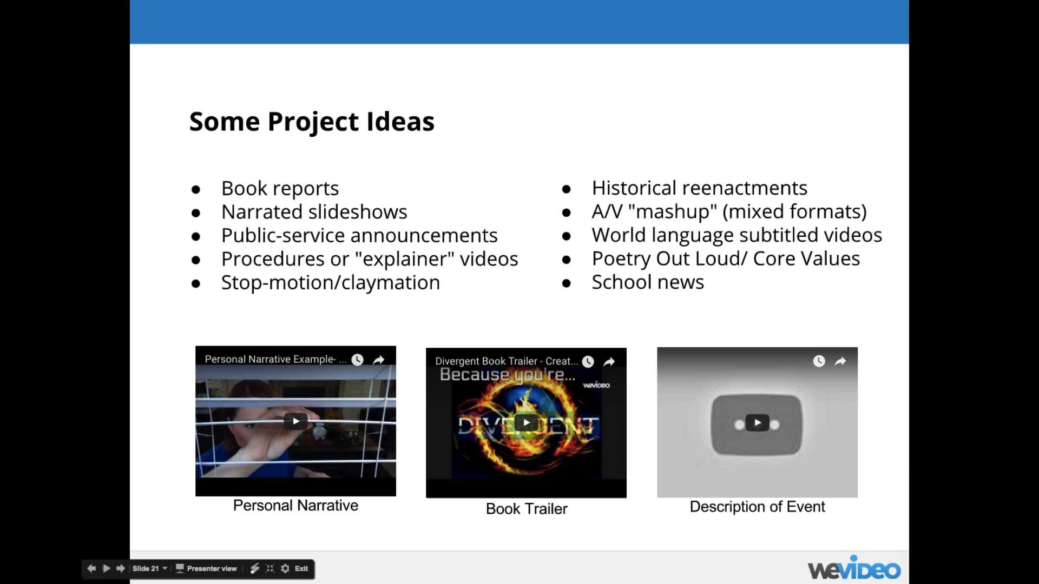
key("Right")
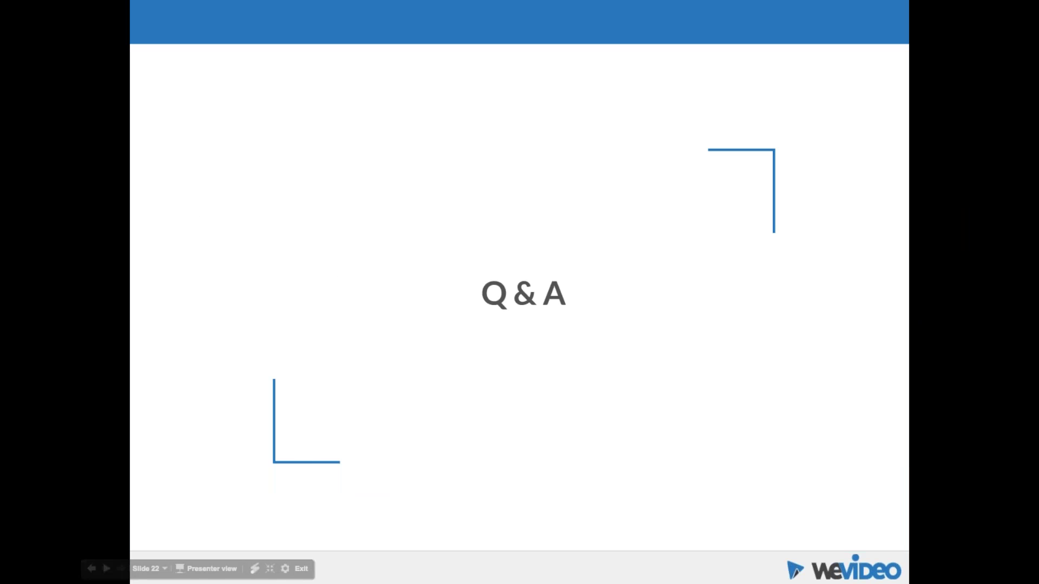